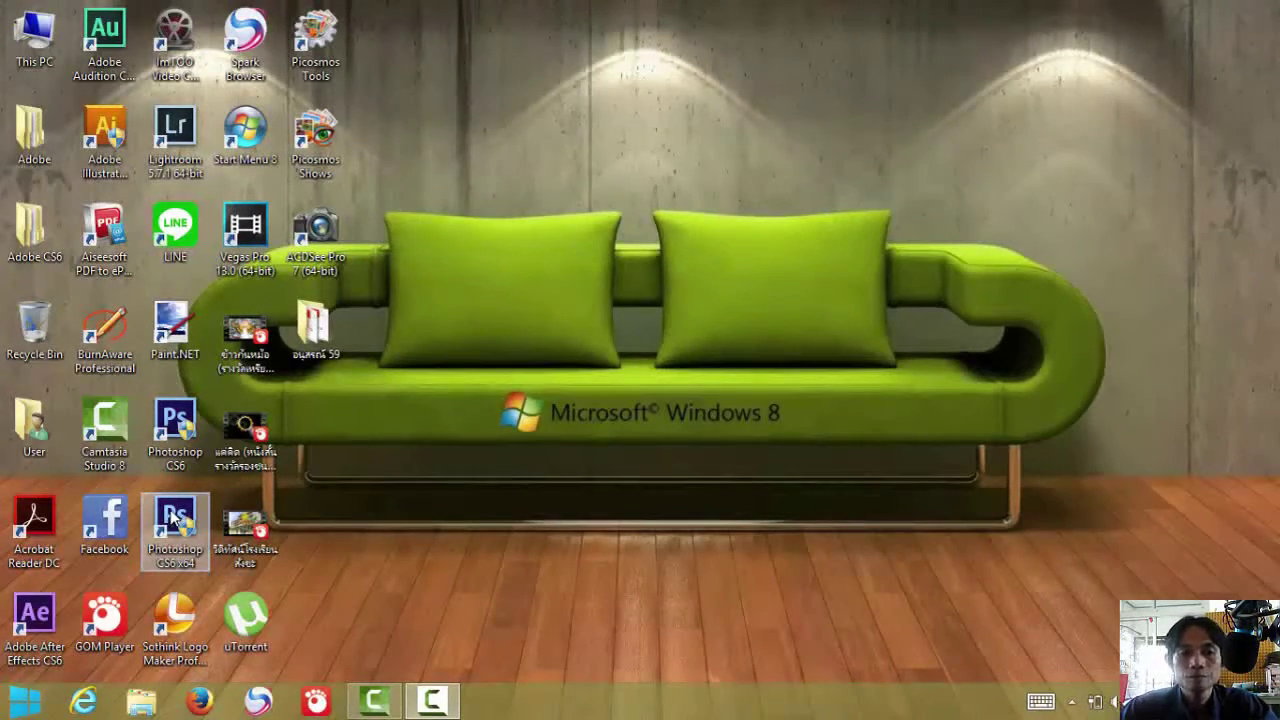
- Launch Photoshop CS6 x64, open the scanned sketch 010.jpg and dock its document window as a tab
double_click(173, 514)
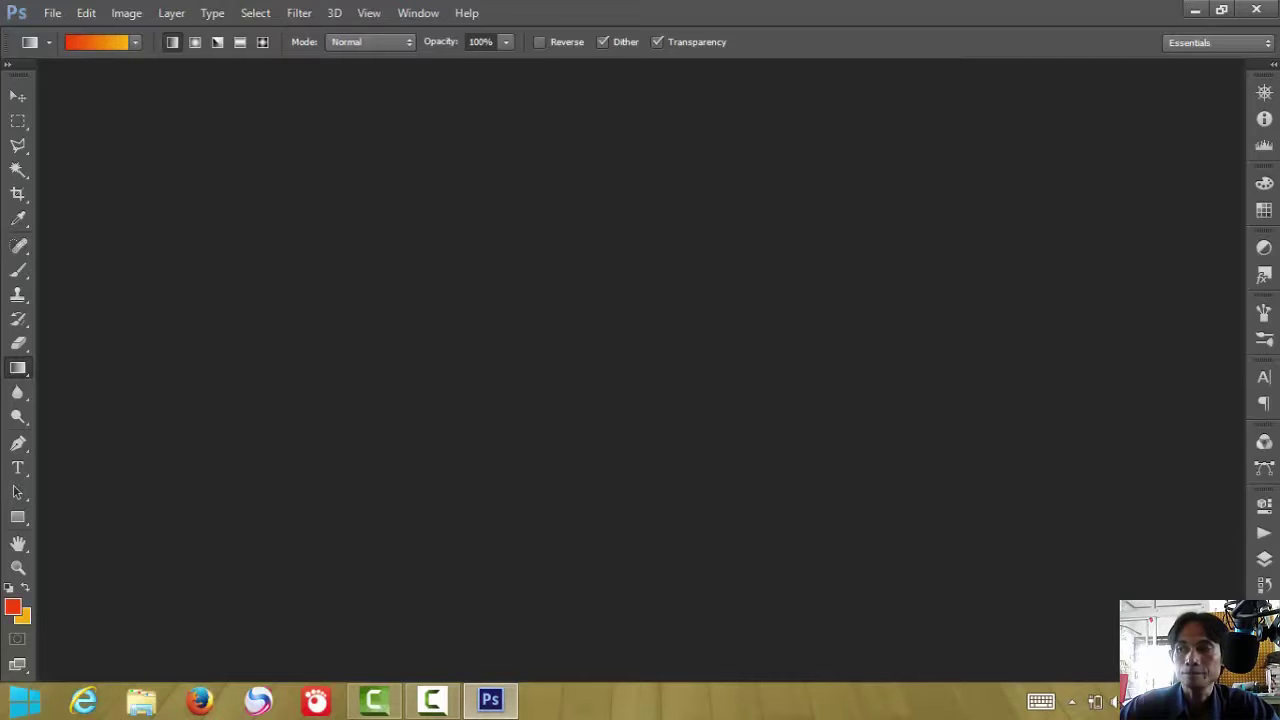
left_click(490, 700)
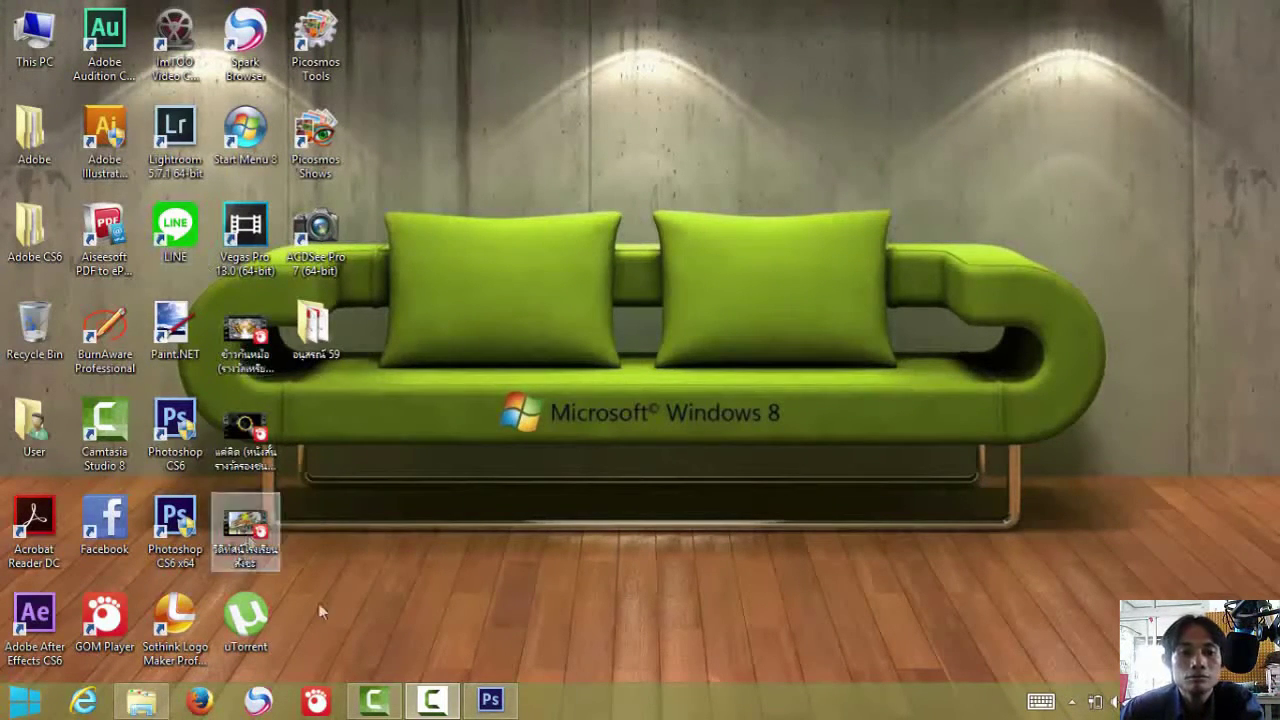
left_click(490, 700)
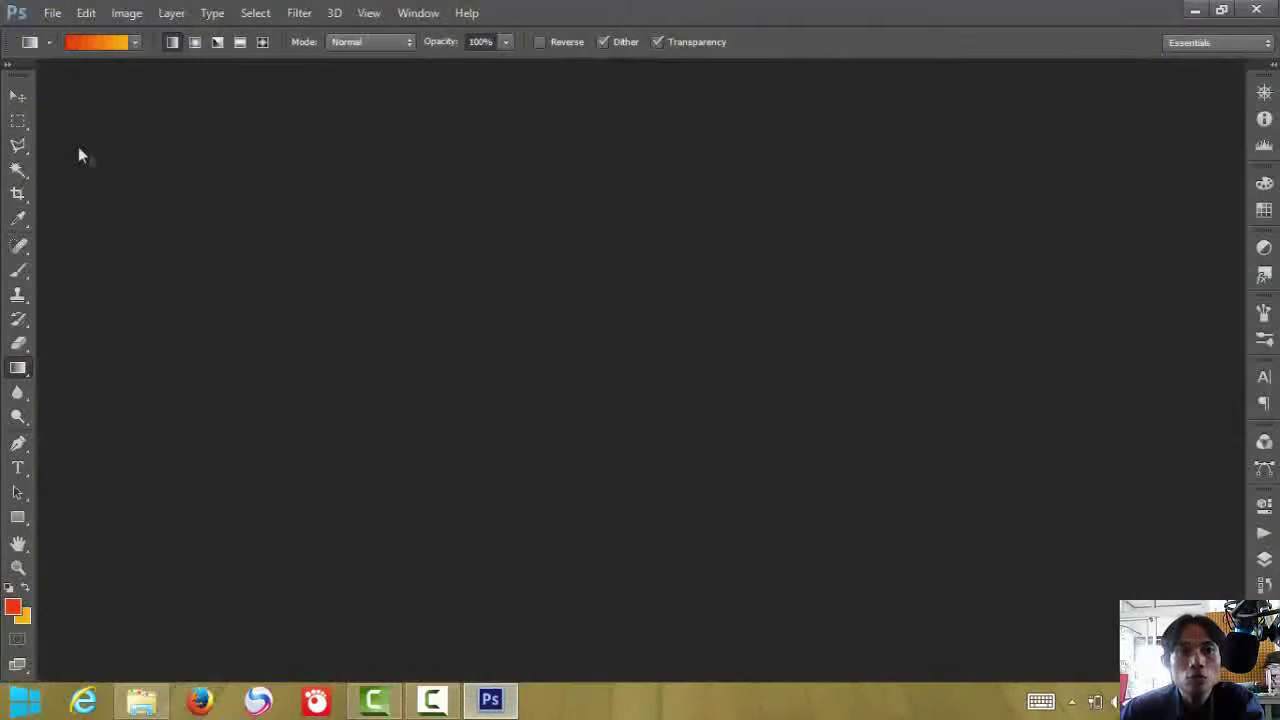
left_click(52, 13)
left_click(77, 53)
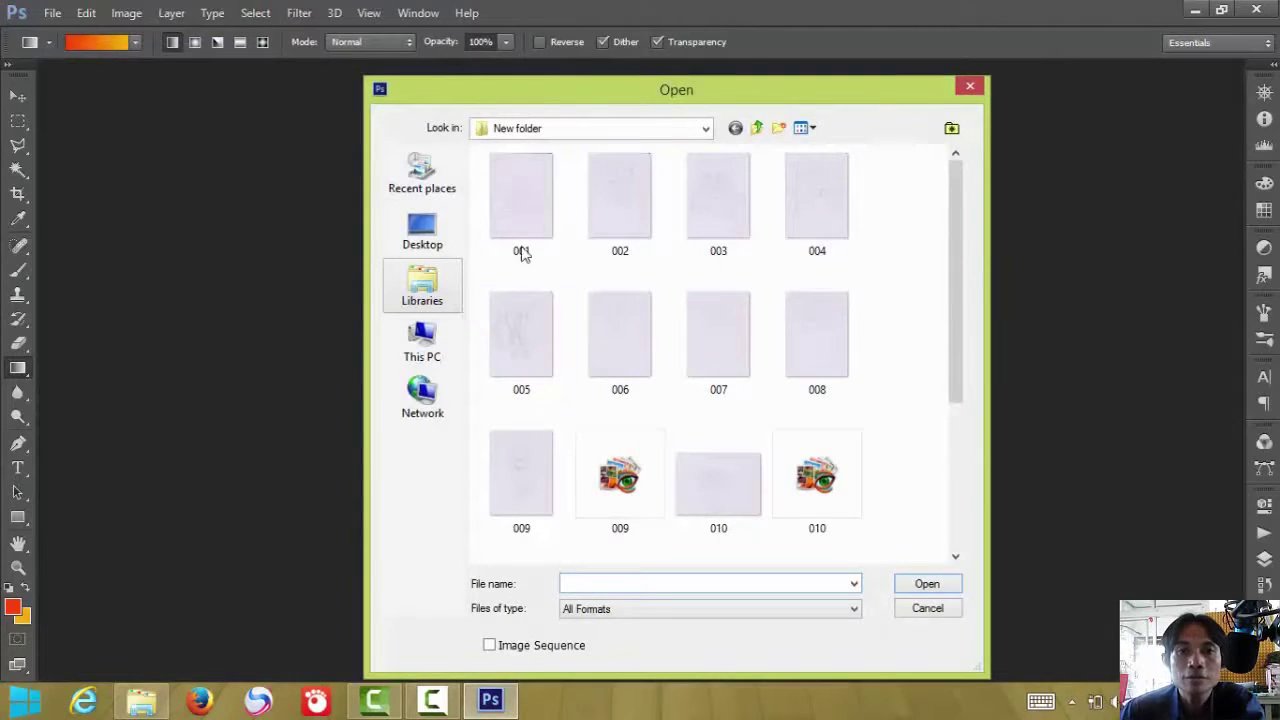
left_click_drag(958, 232, 958, 298)
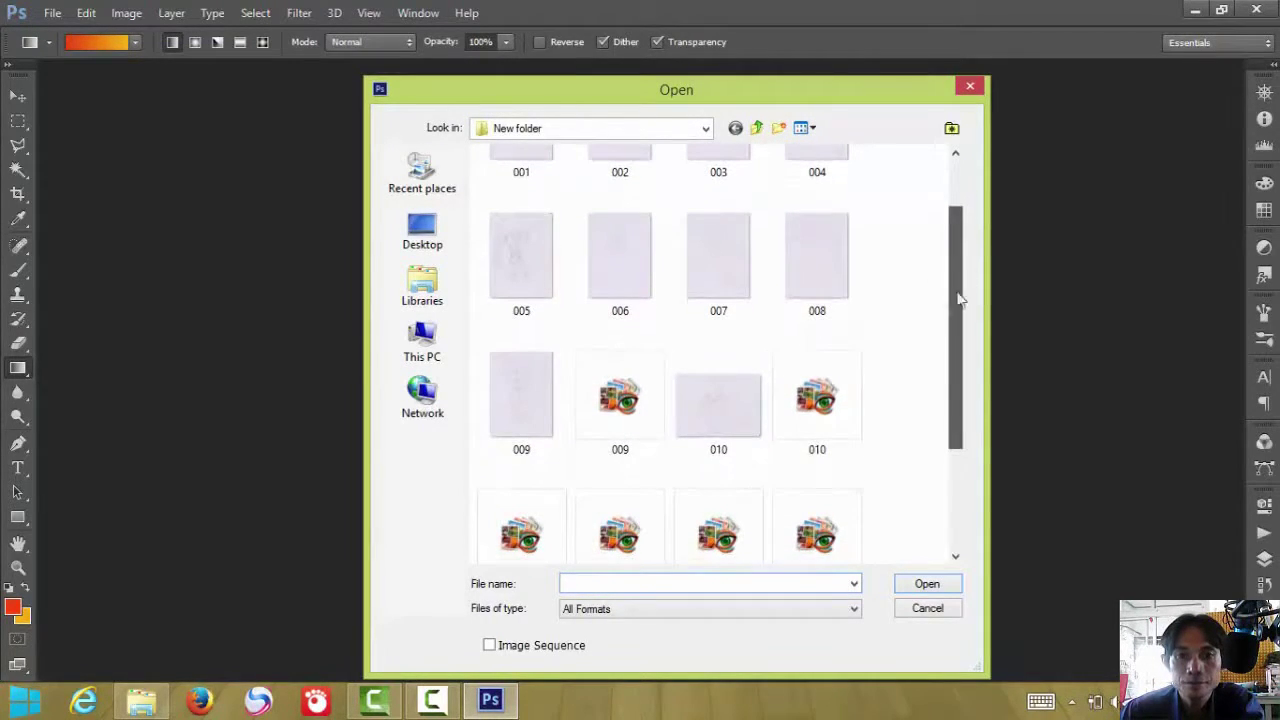
double_click(726, 409)
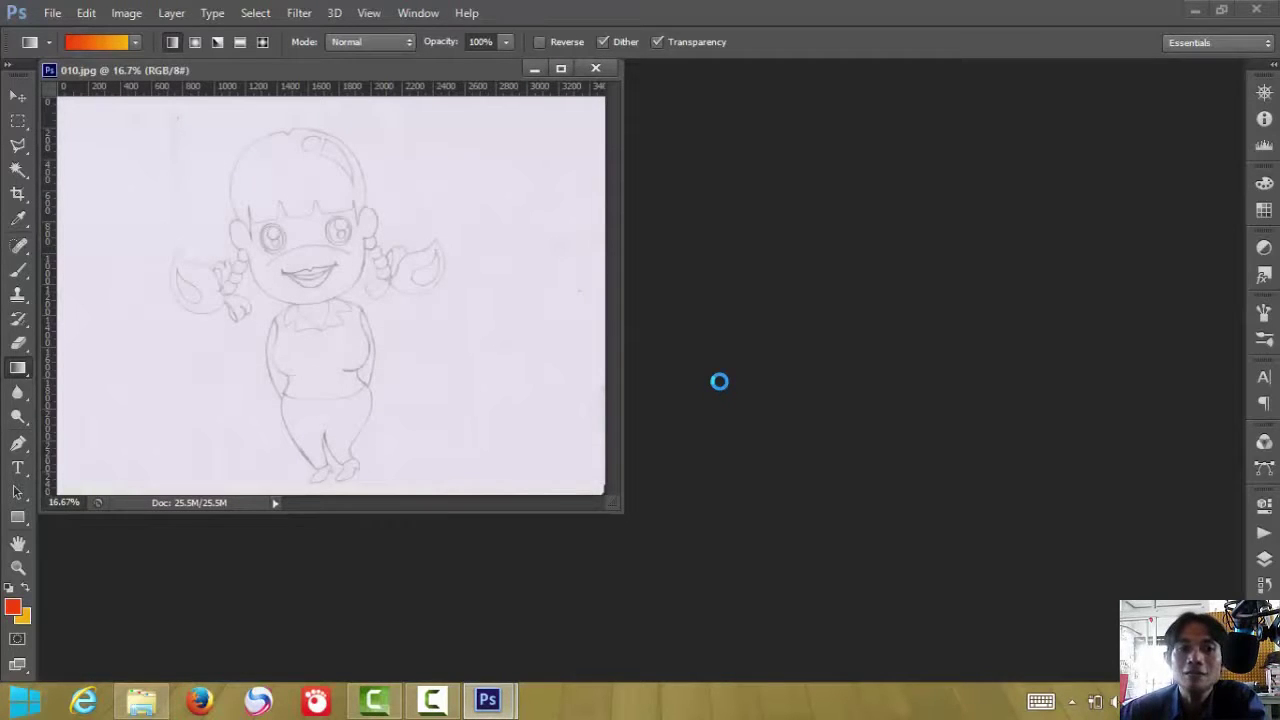
mouse_move(472, 72)
left_mouse_down()
mouse_move(497, 112)
mouse_move(483, 76)
left_mouse_up()
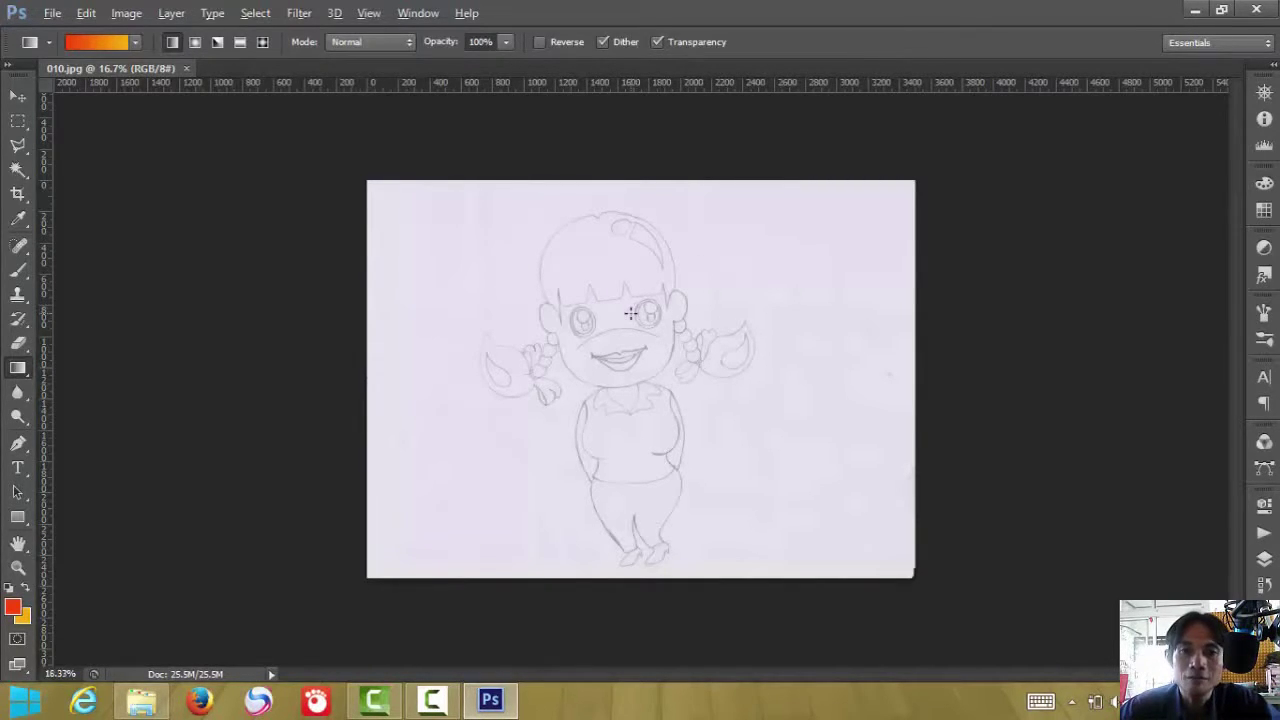
- Select the Pen tool in Path mode and add a new layer named เส้น above the Background layer
scroll(630, 313, "up", 5)
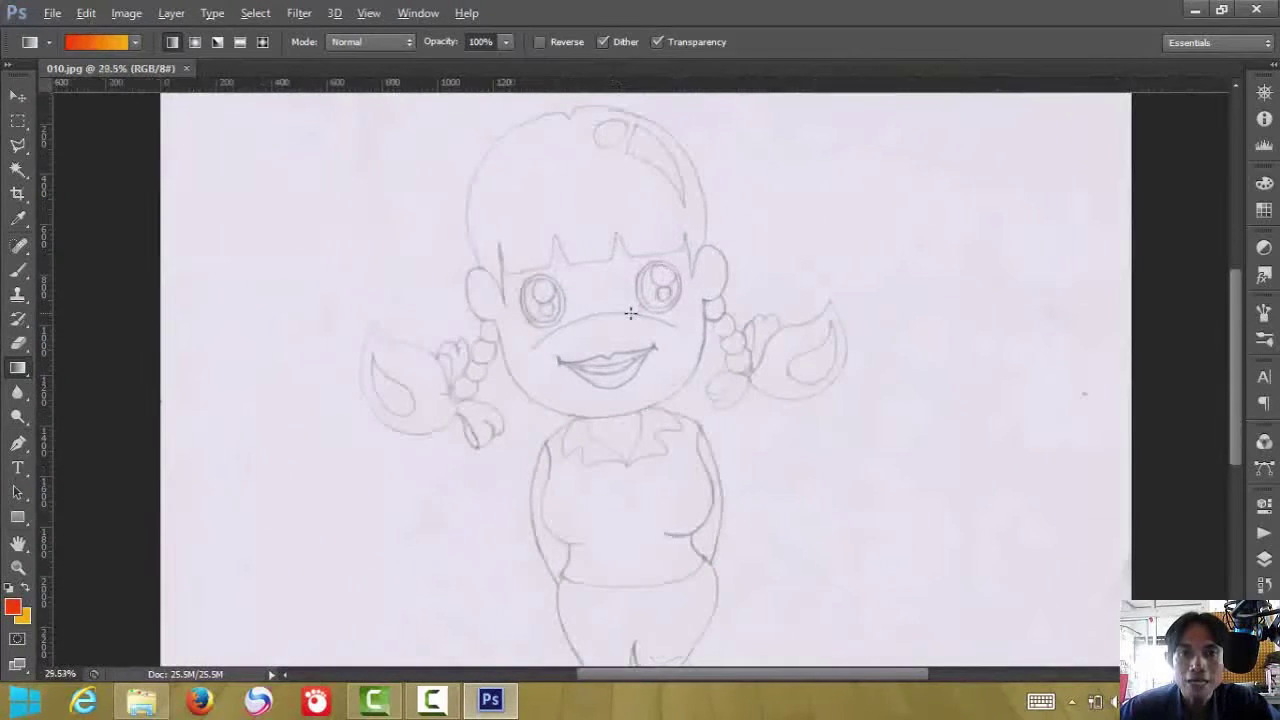
scroll(630, 313, "up", 2)
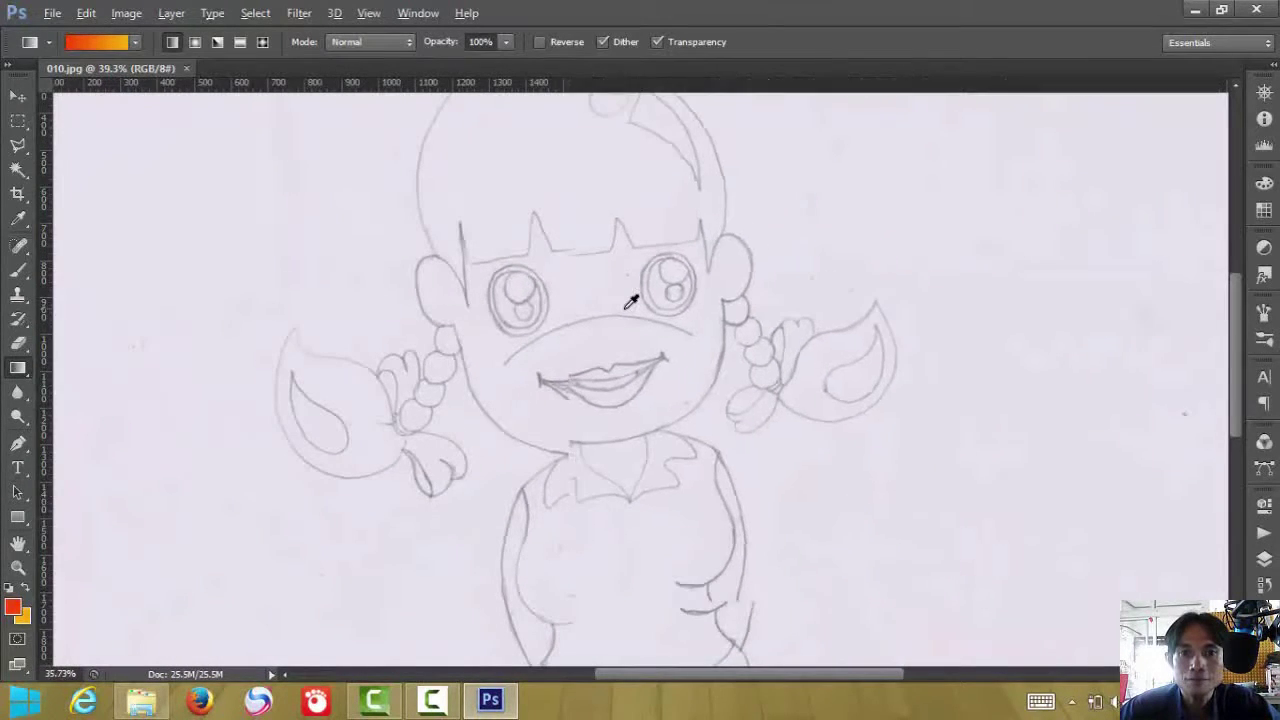
scroll(630, 300, "down", 2)
scroll(630, 163, "up", 2)
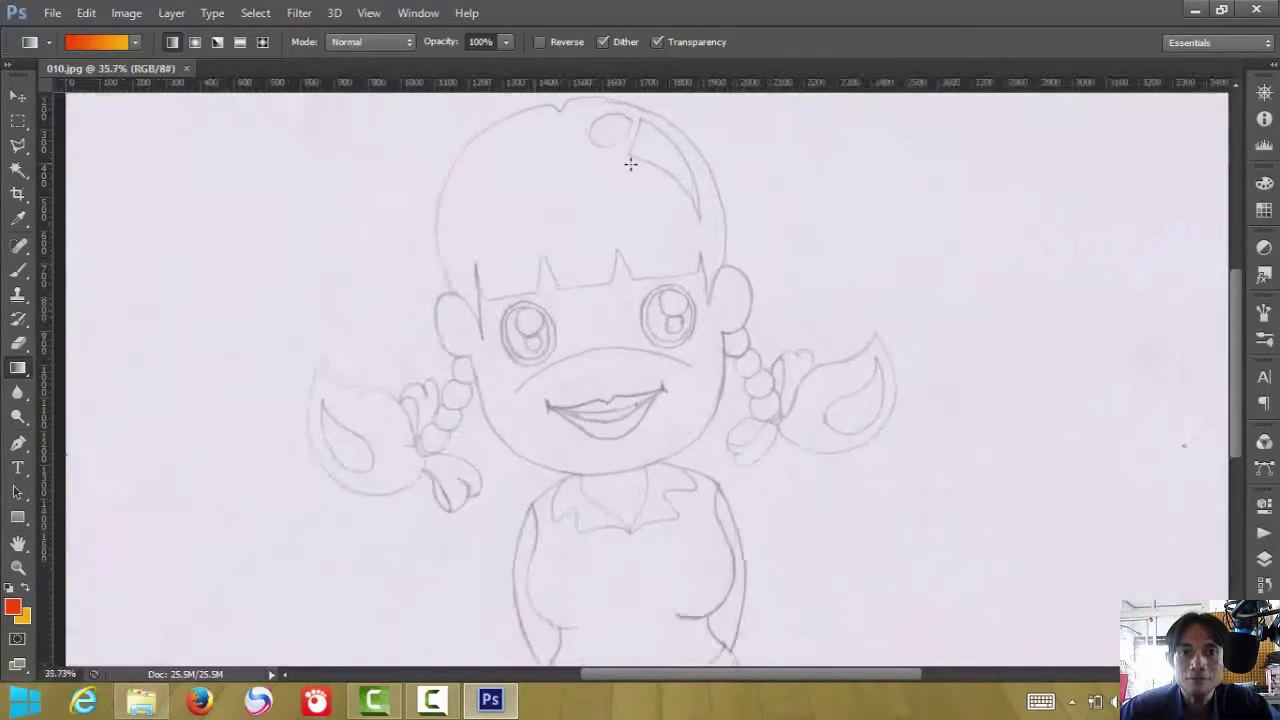
scroll(630, 163, "up", 4)
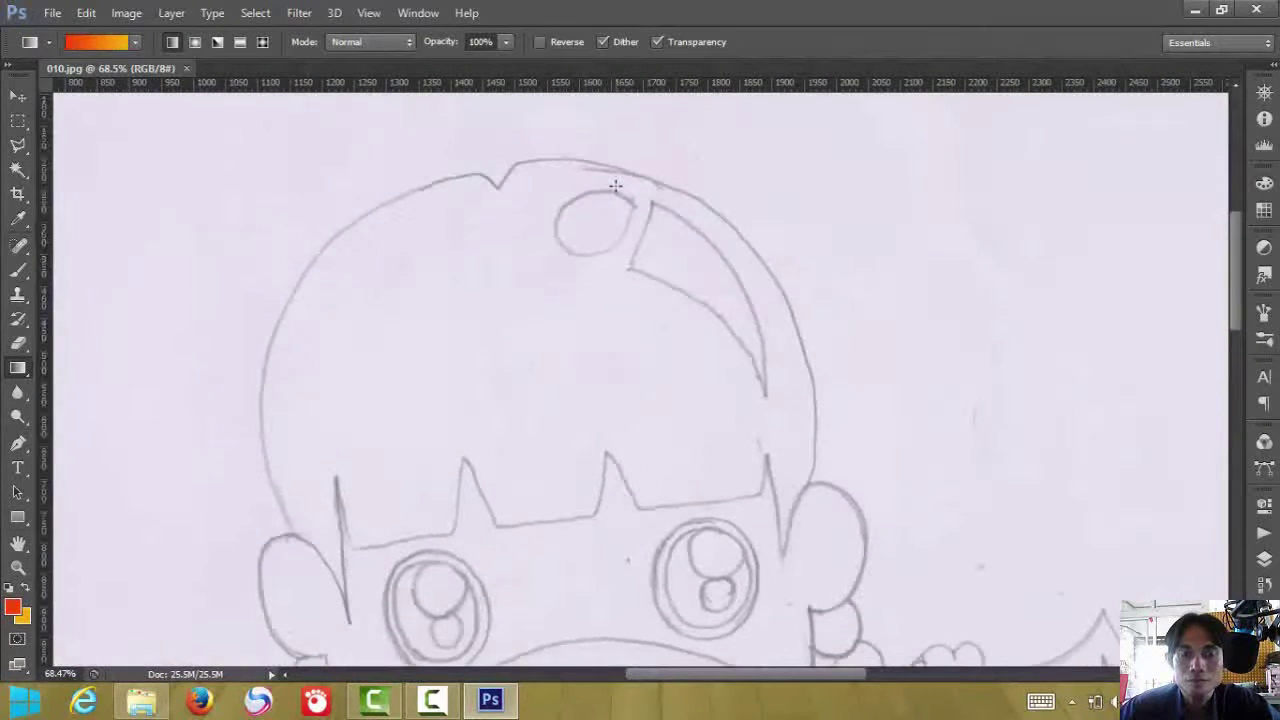
scroll(615, 185, "down", 2)
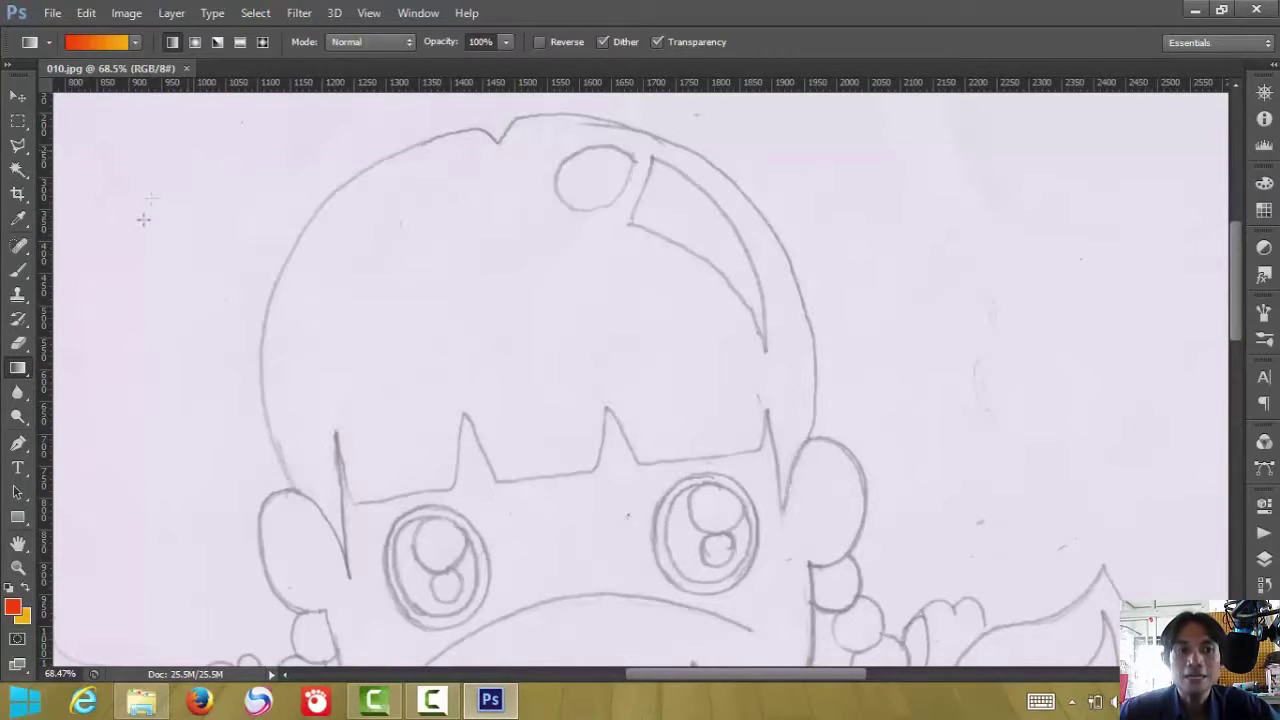
left_click(18, 445)
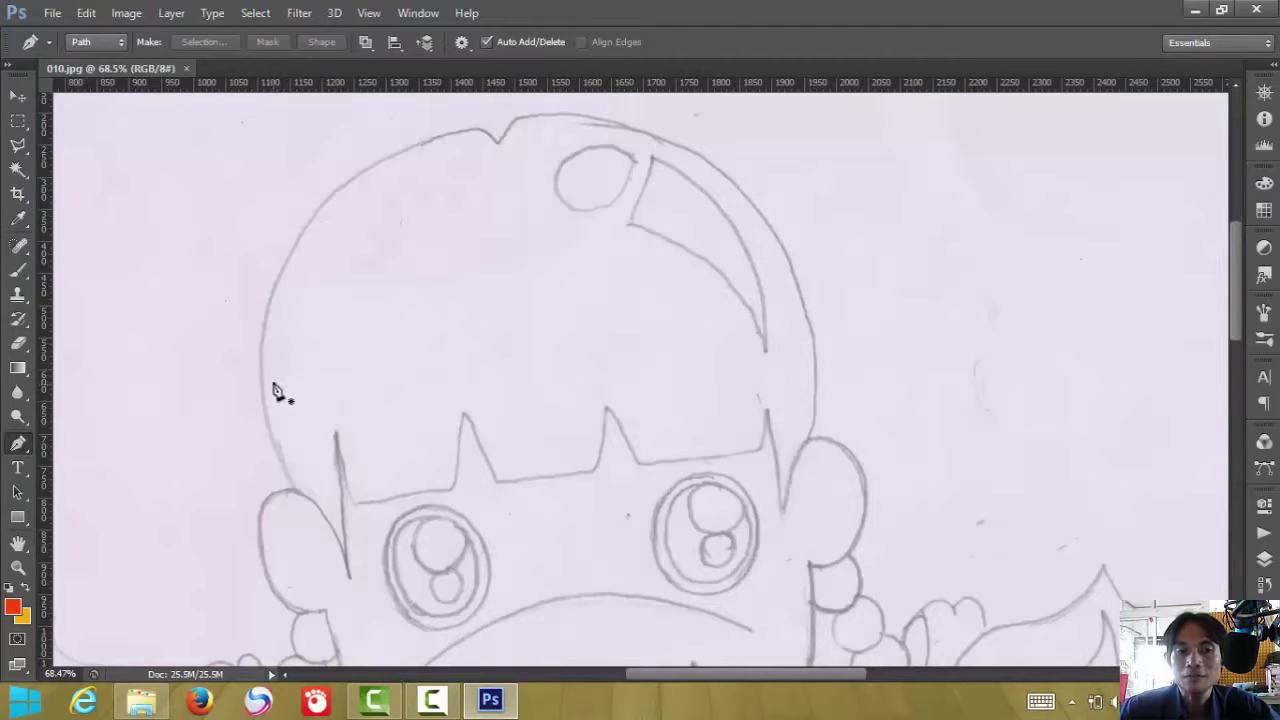
left_click(1264, 559)
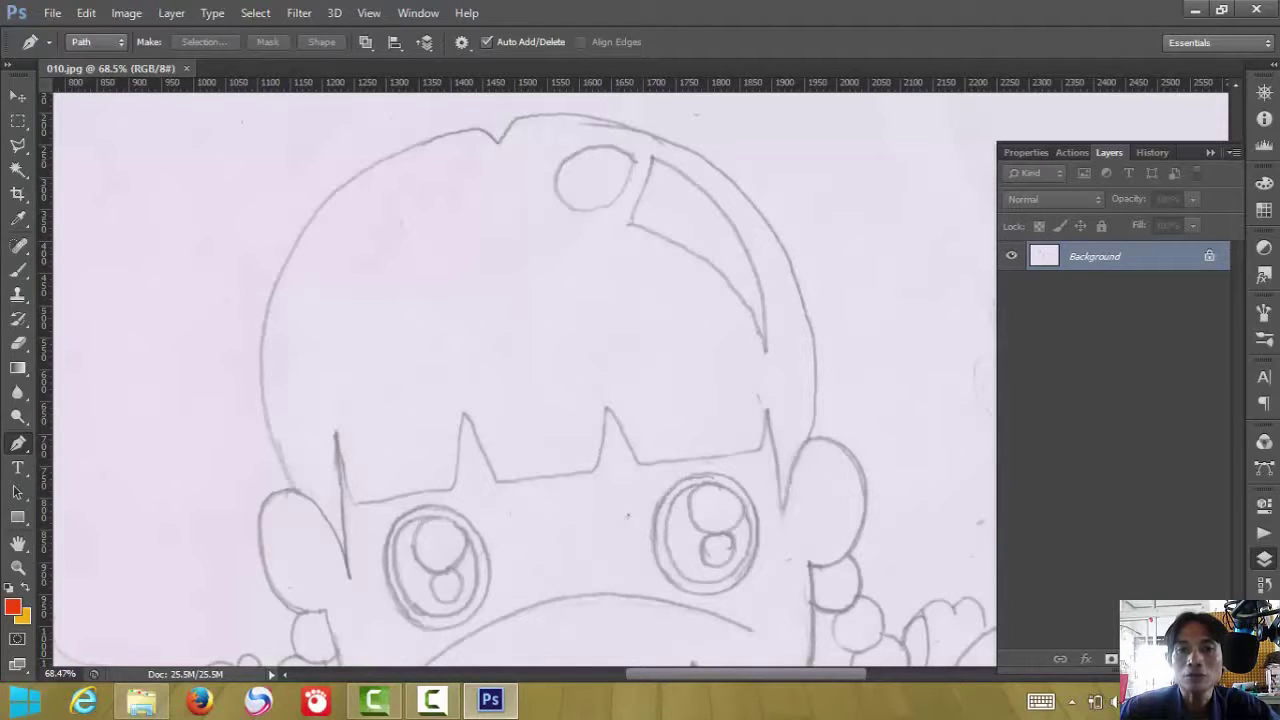
key("ctrl+shift+alt+n")
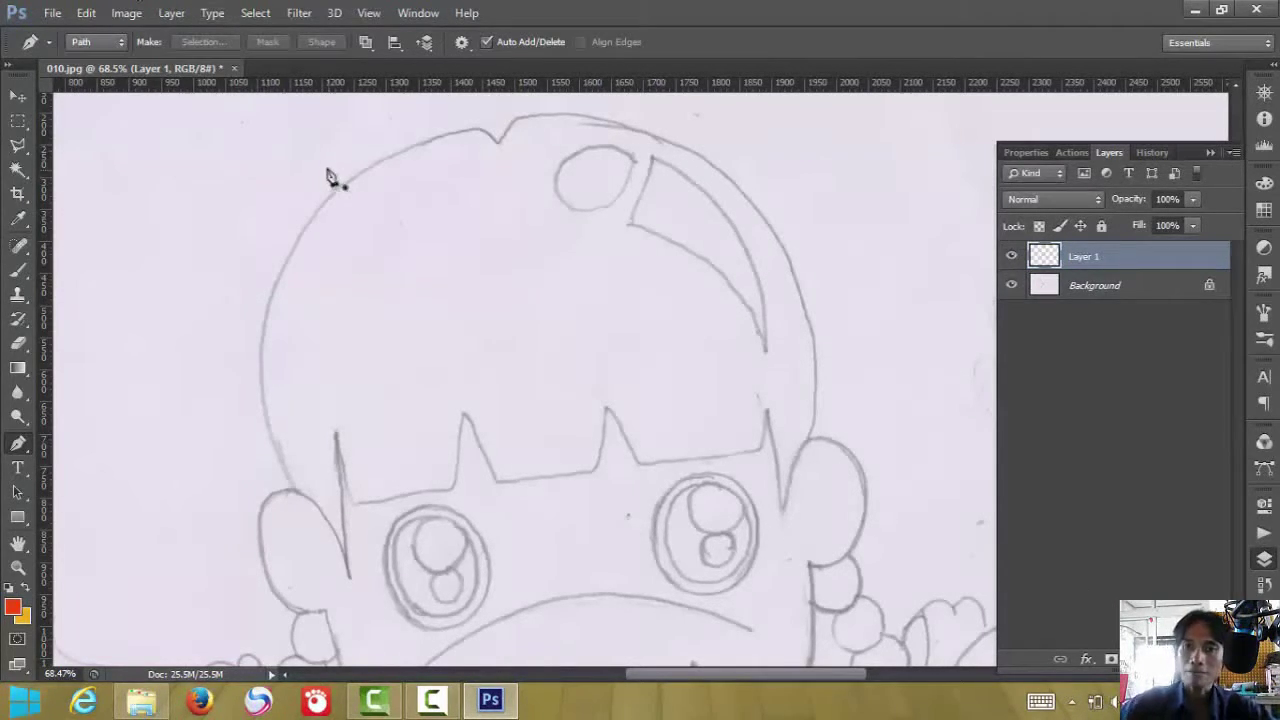
double_click(1088, 257)
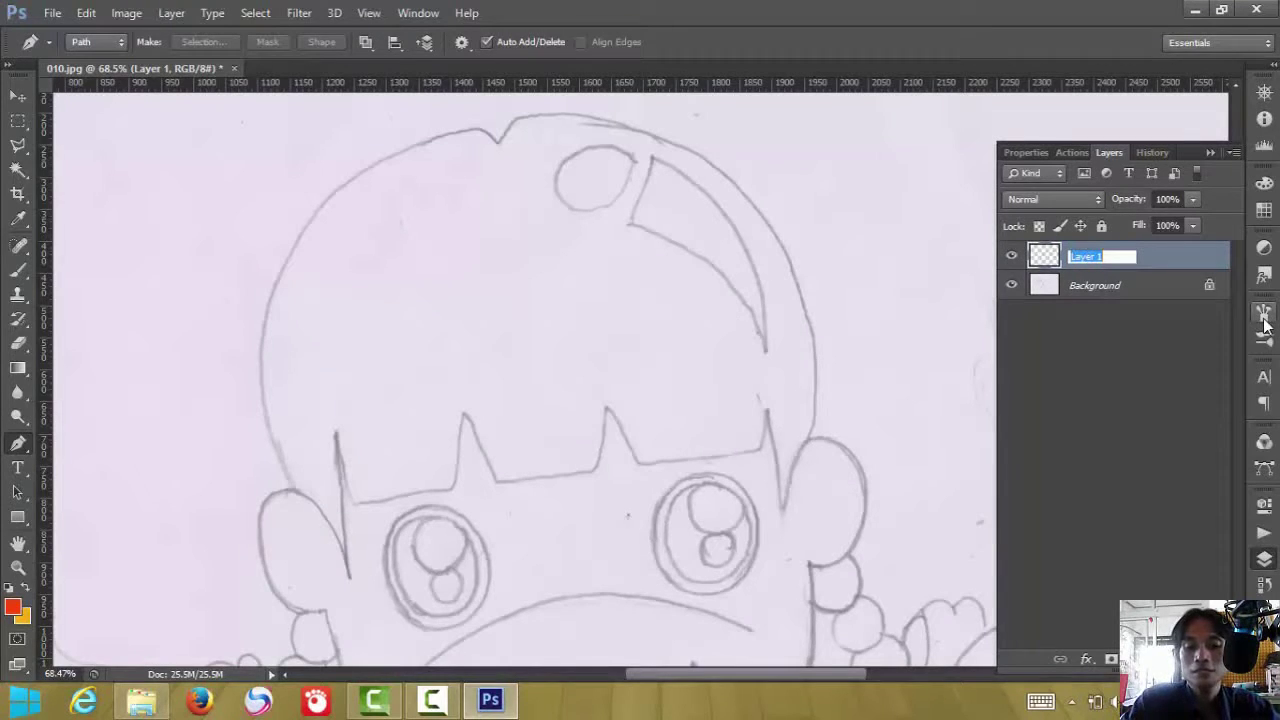
type("gho")
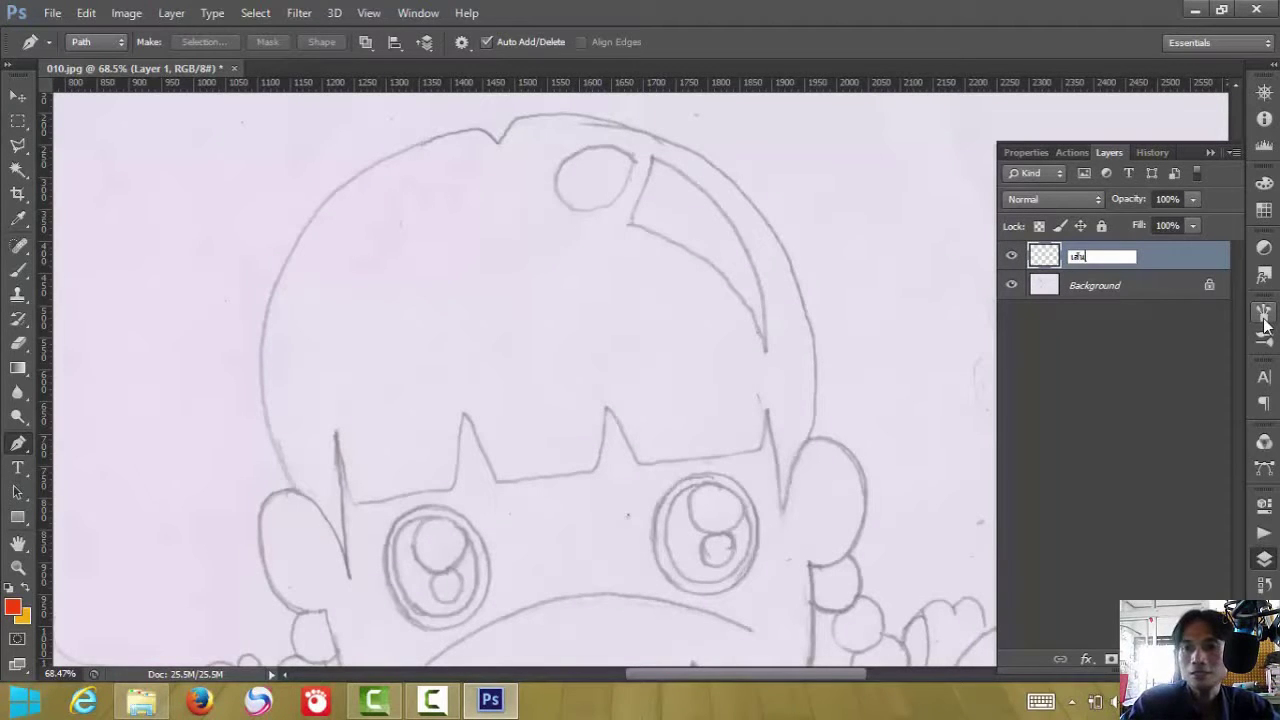
key("Return")
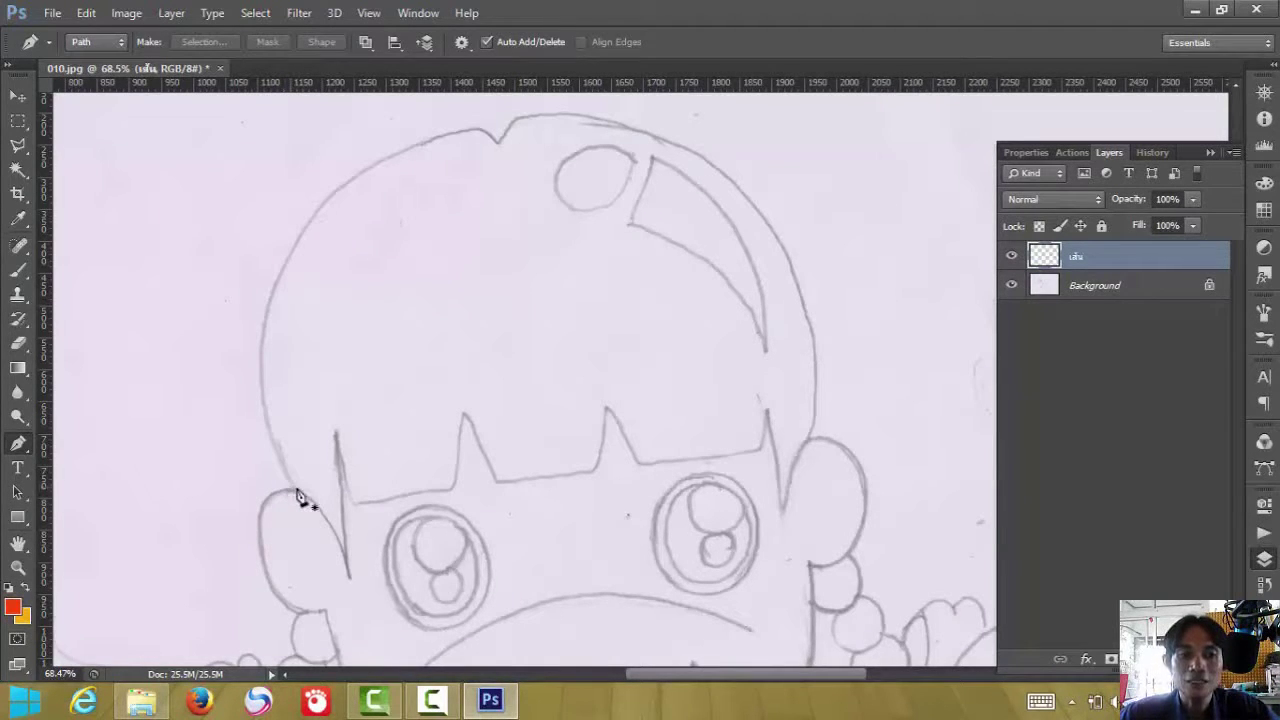
- Trace the hair outline with a path from the left sideburn tip over the ear and up the head's left side to the crown notch
left_click(350, 578)
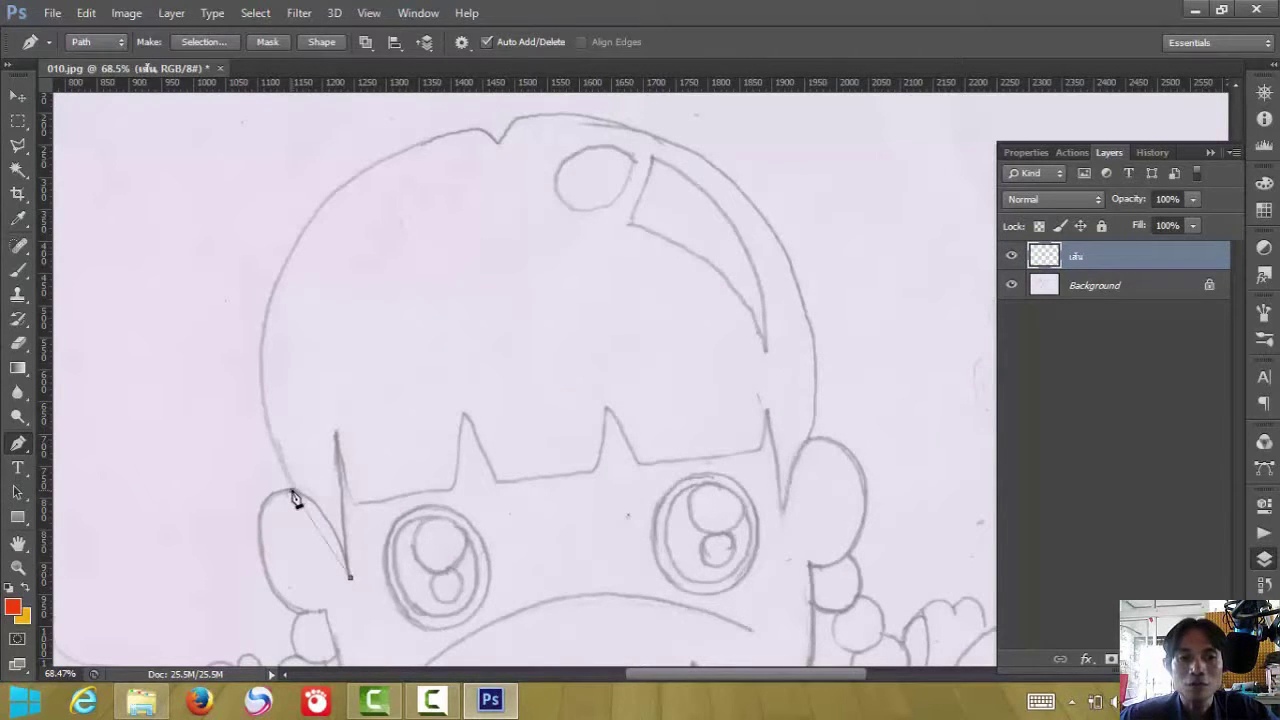
left_click_drag(292, 492, 256, 491)
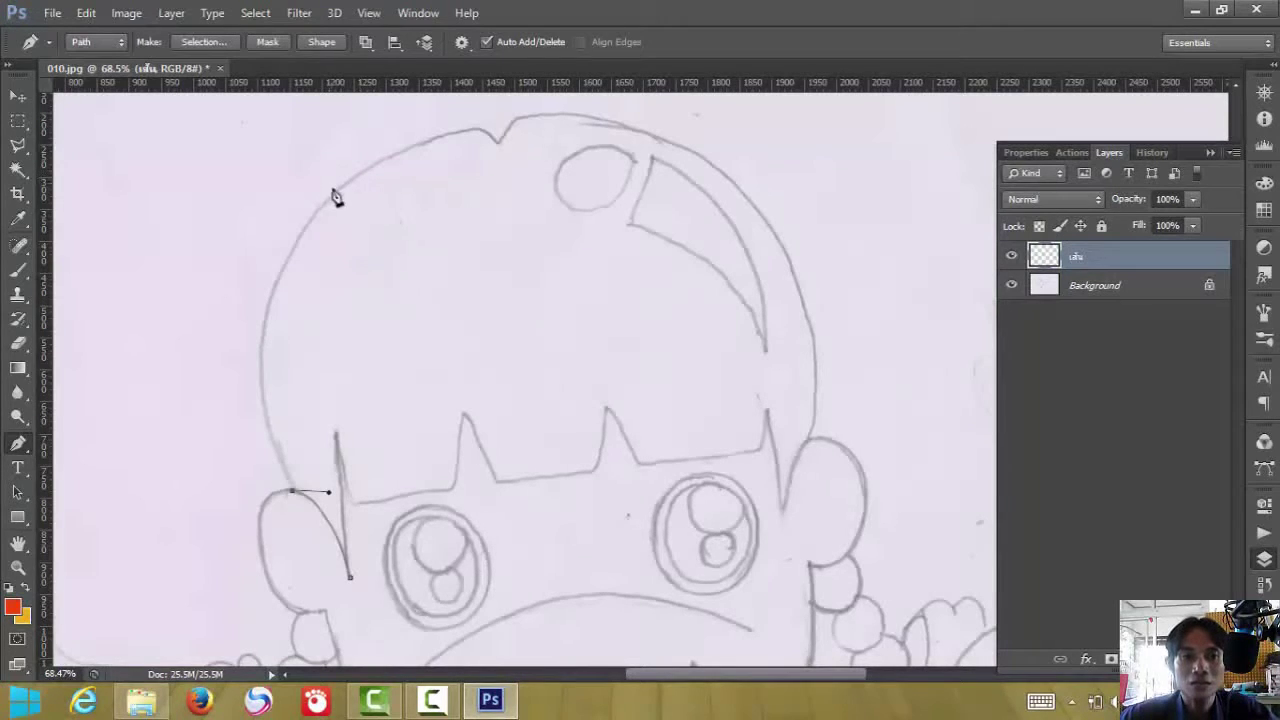
left_click_drag(321, 207, 436, 108)
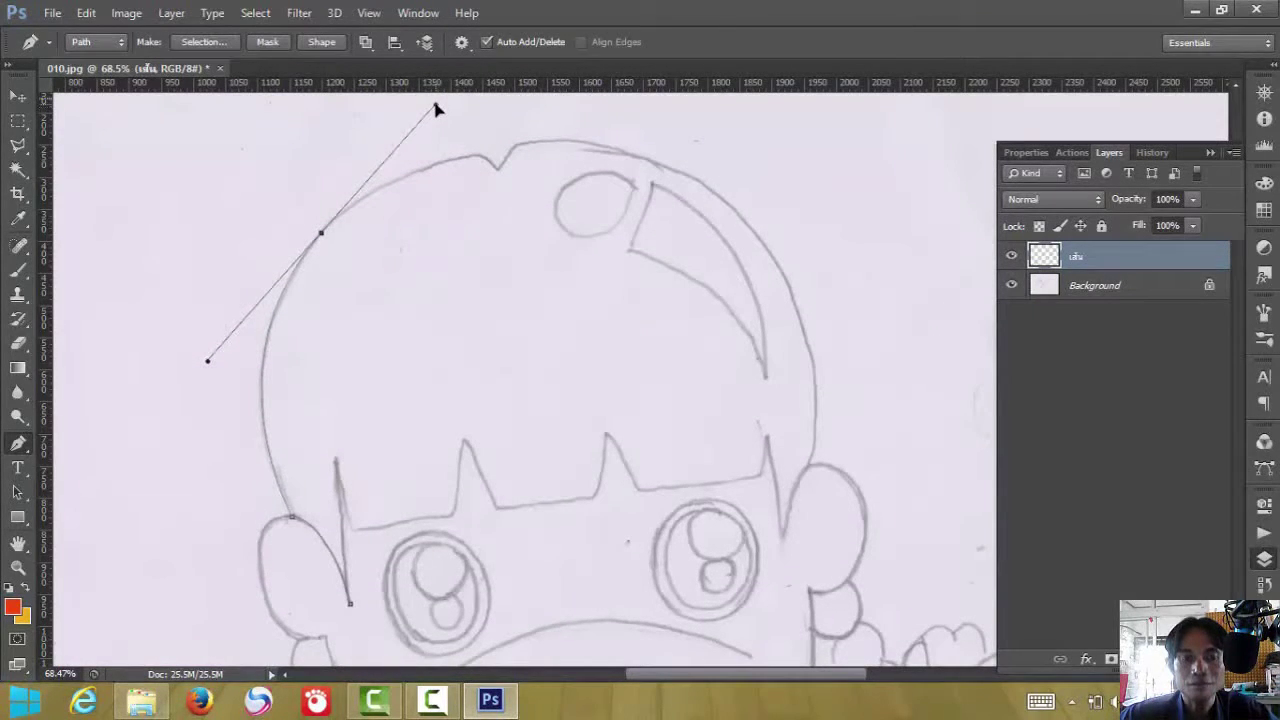
left_click(322, 238, "alt")
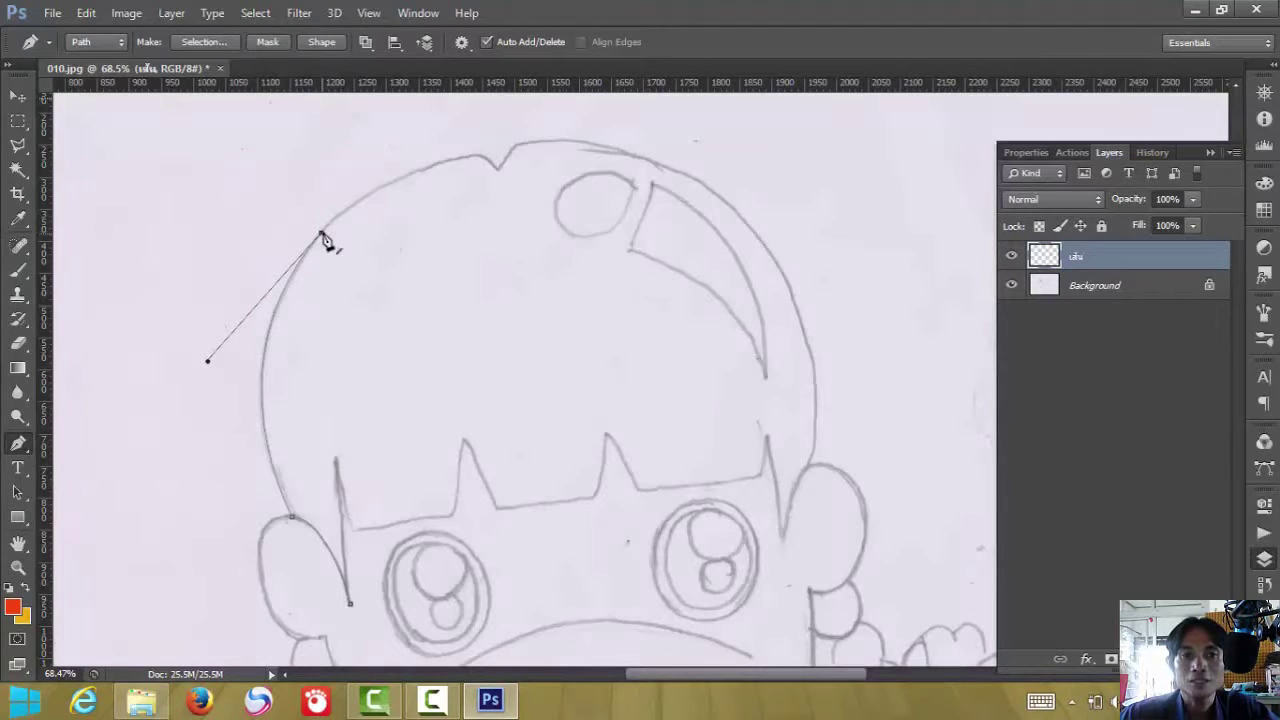
left_click_drag(479, 156, 558, 163)
left_click(480, 157, "alt")
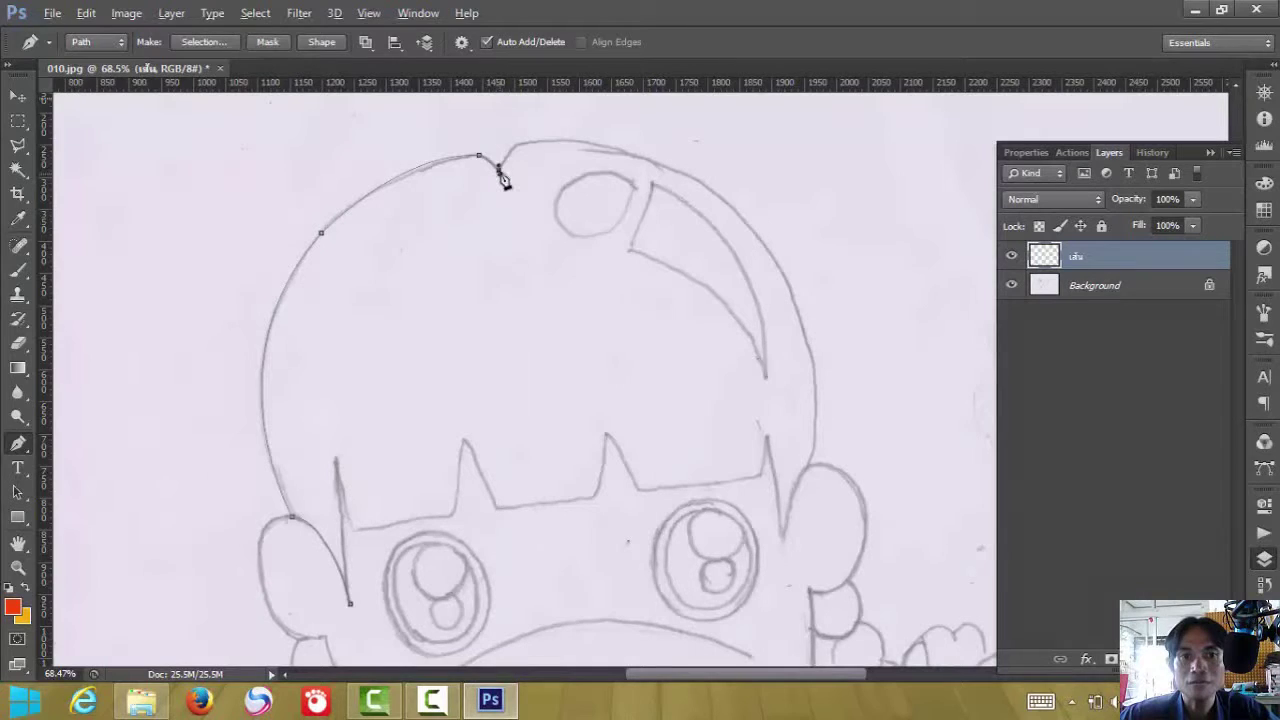
- Continue the hair path through the V-shaped crown notch and down the head's right side to the top of the right ear
left_click(498, 168)
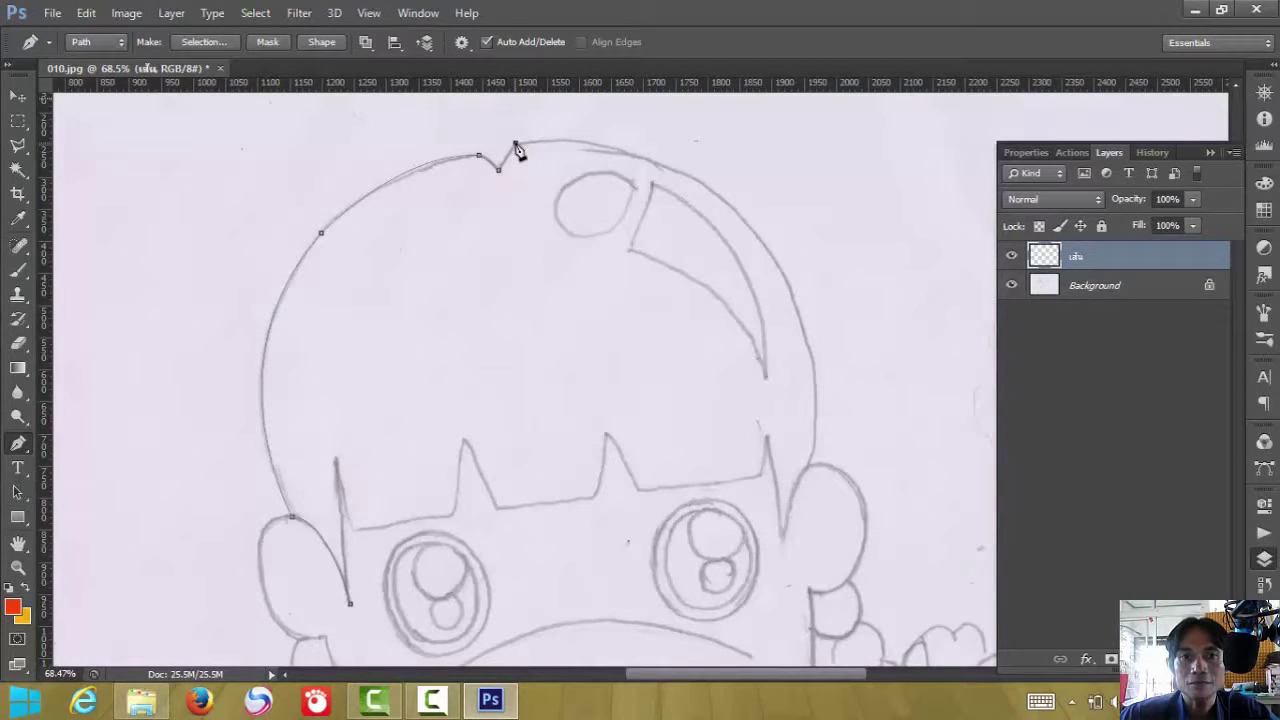
left_click(515, 144)
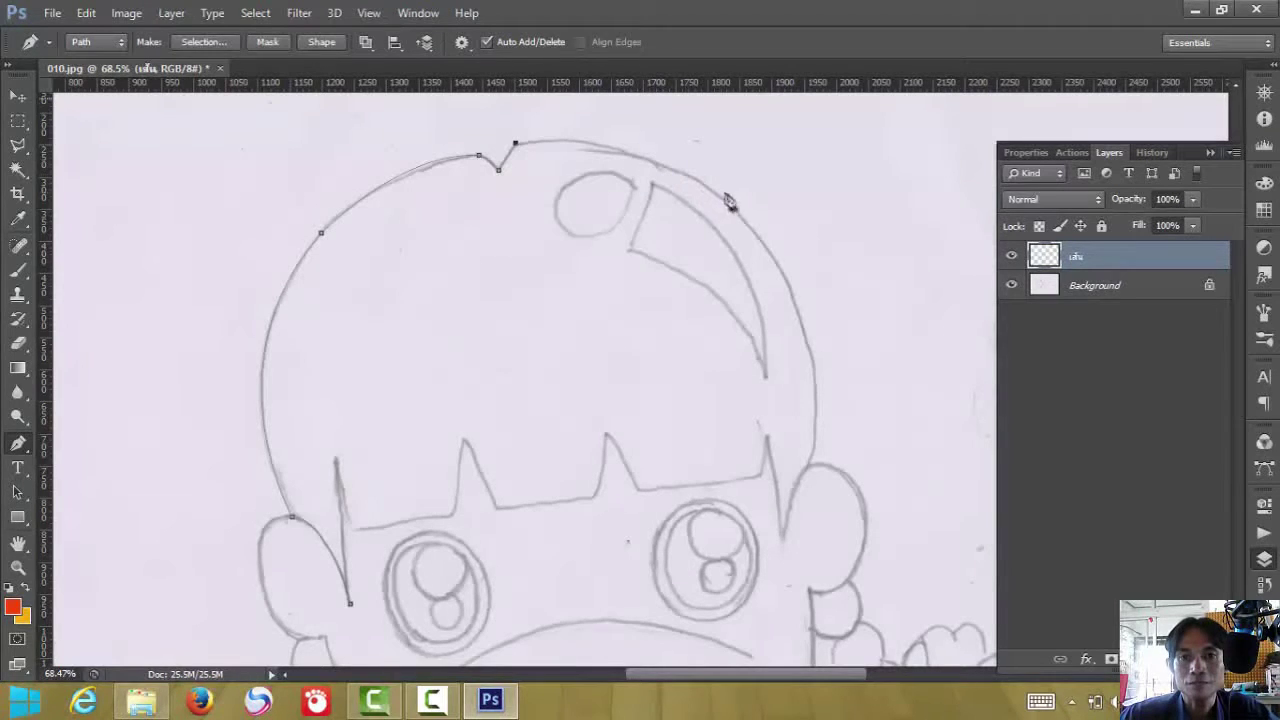
left_click_drag(745, 220, 849, 326)
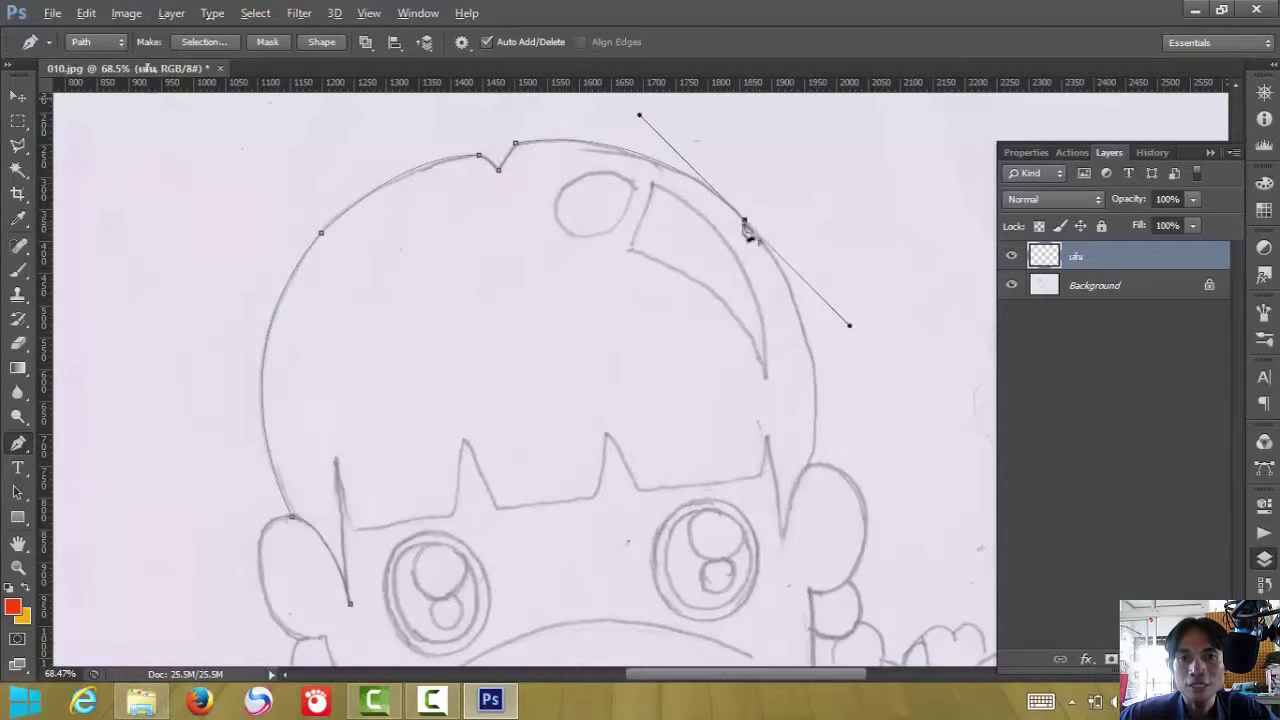
left_click(745, 221)
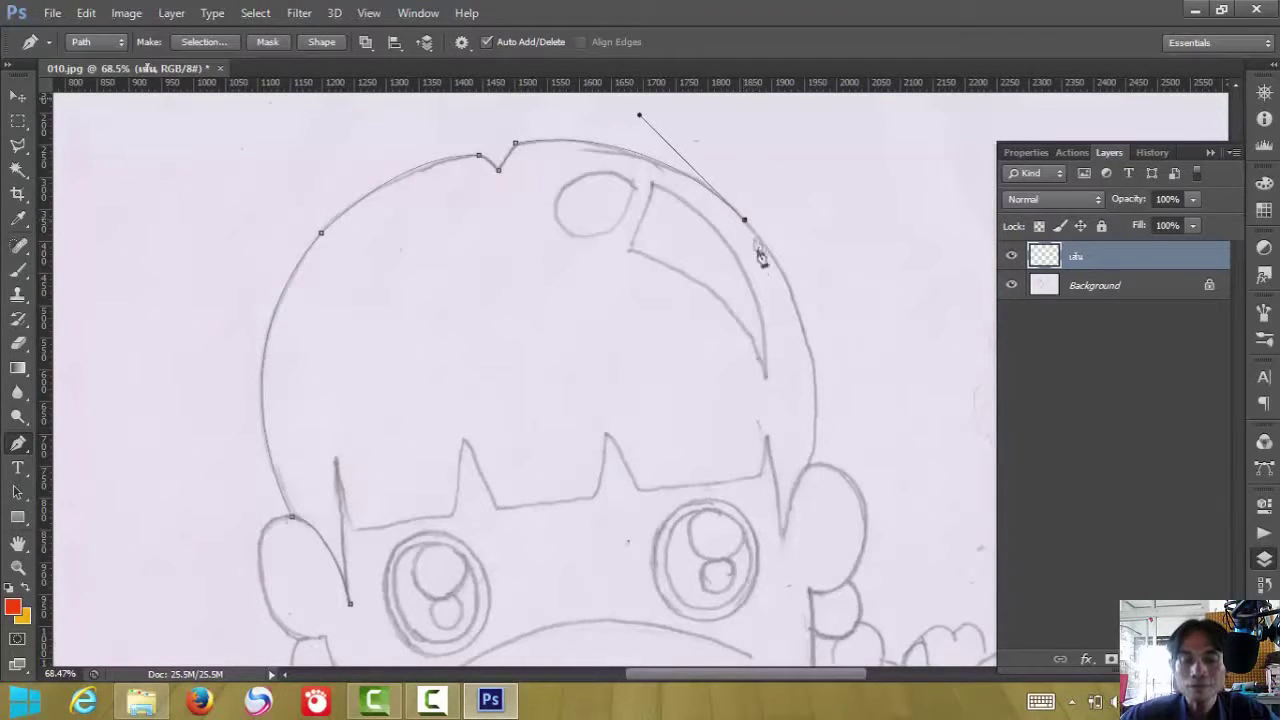
left_click_drag(807, 464, 763, 603)
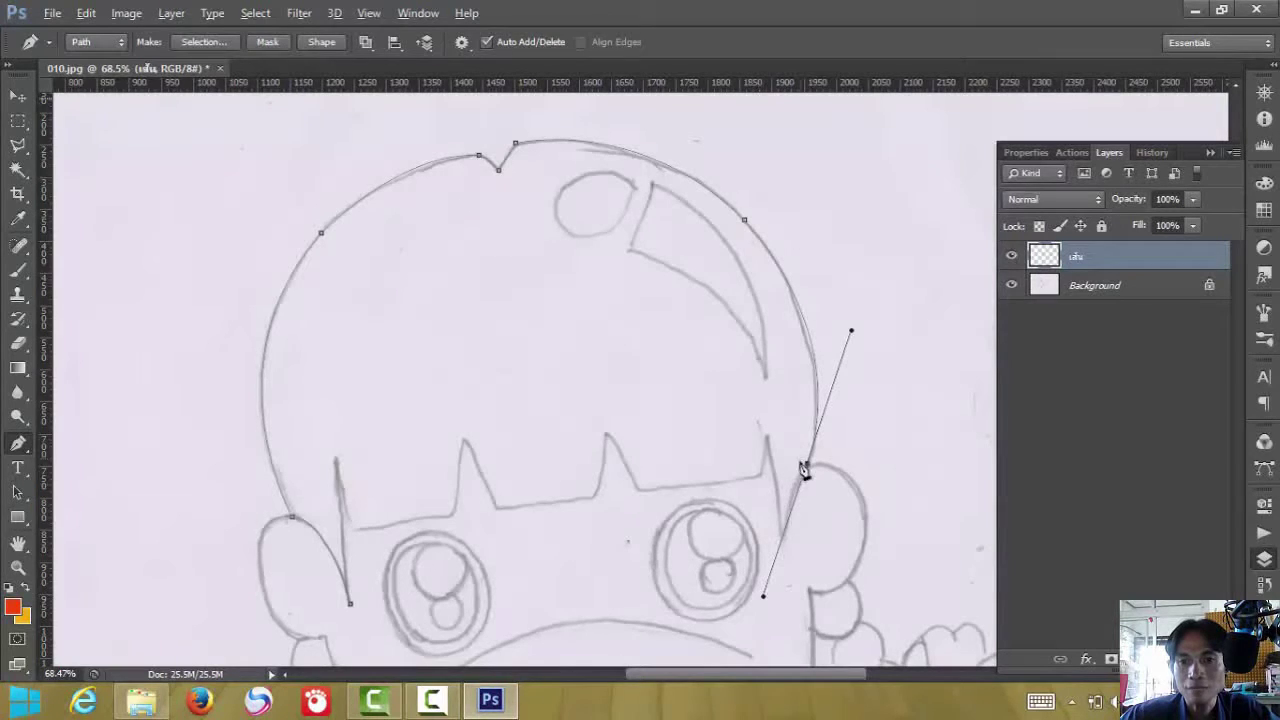
left_click(806, 465, "alt")
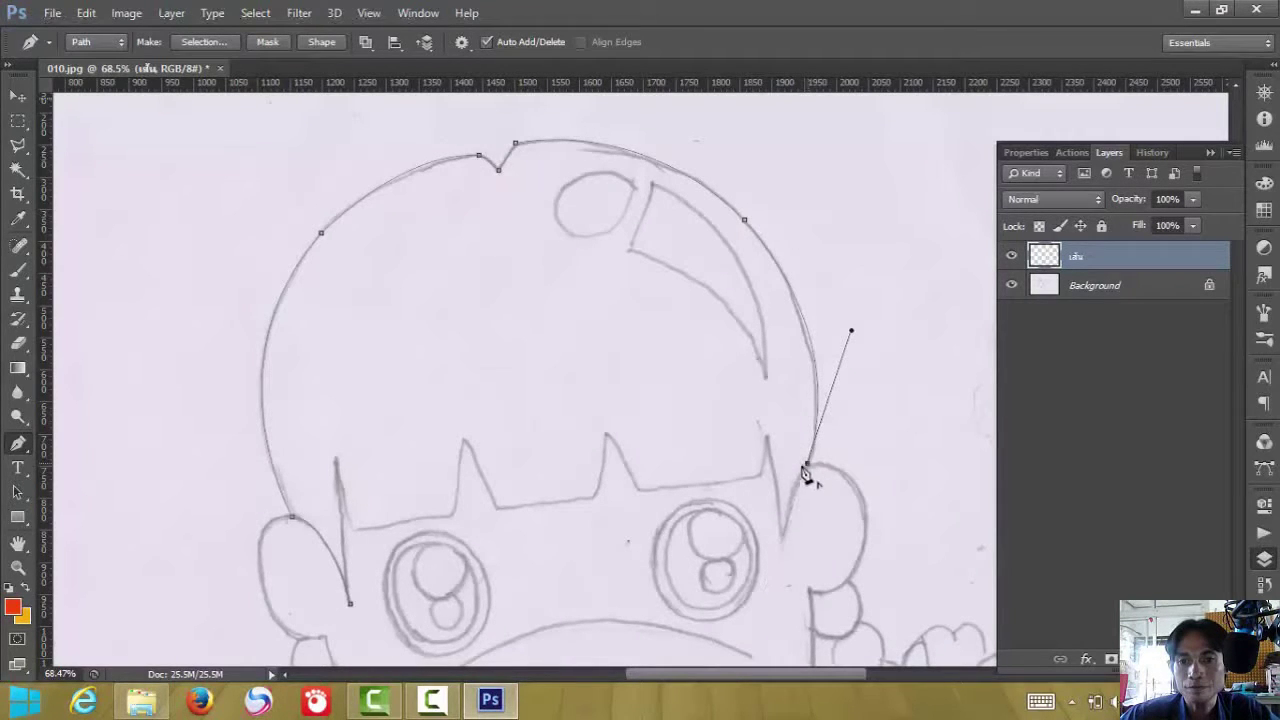
- Continue the hair path down to the right sideburn tip and along the fringe to the peak of the second notch from the right
mouse_move(782, 535)
left_mouse_down()
mouse_move(789, 566)
mouse_move(790, 548)
left_mouse_up()
left_click(782, 534, "alt")
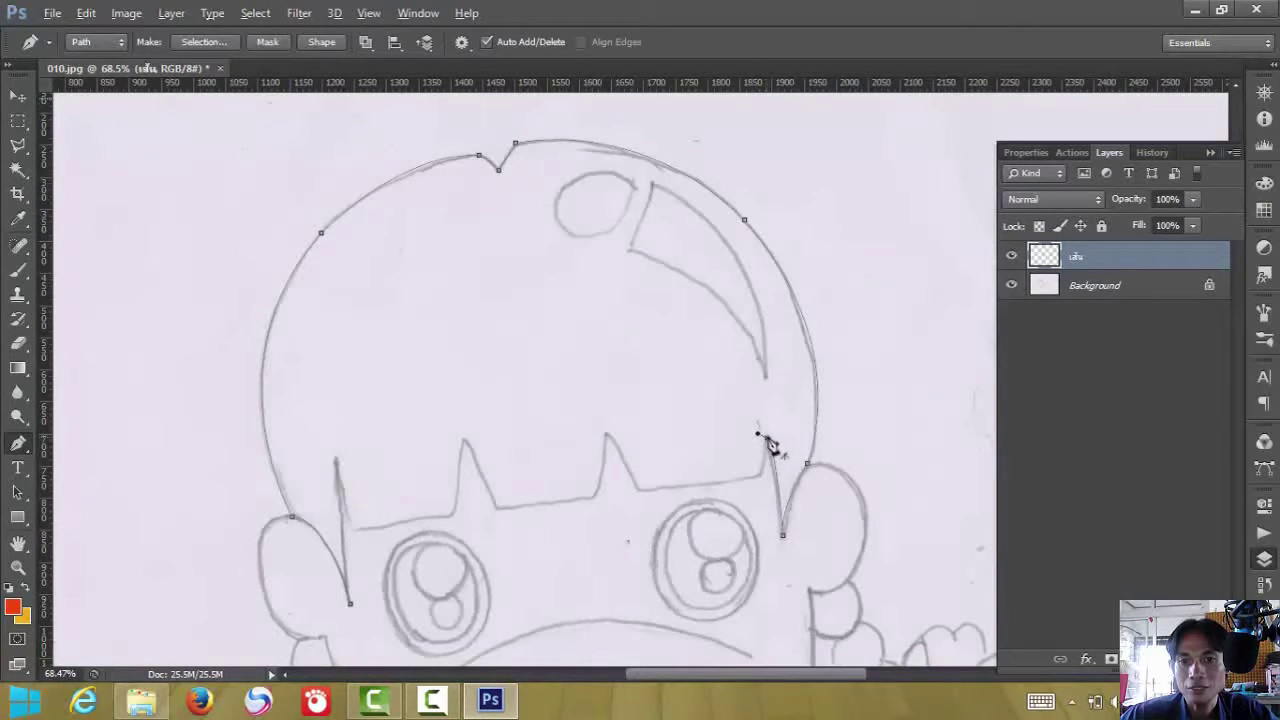
left_click(768, 439)
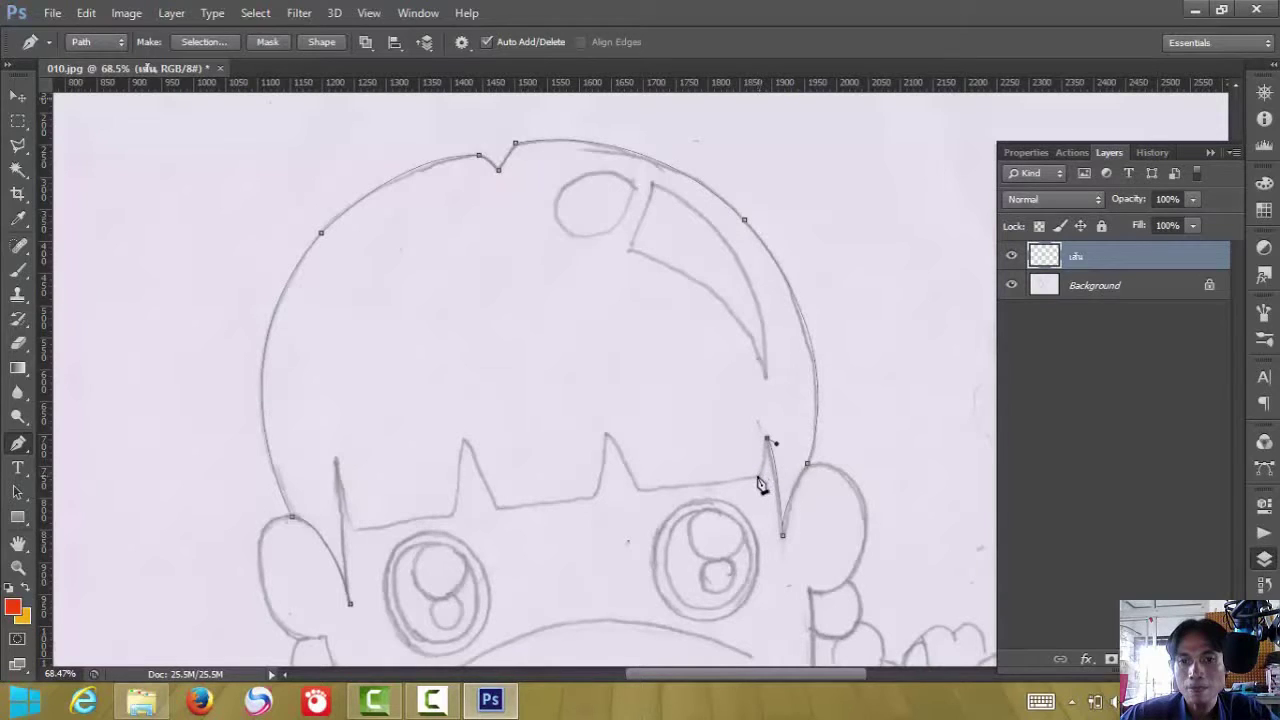
left_click_drag(759, 473, 754, 479)
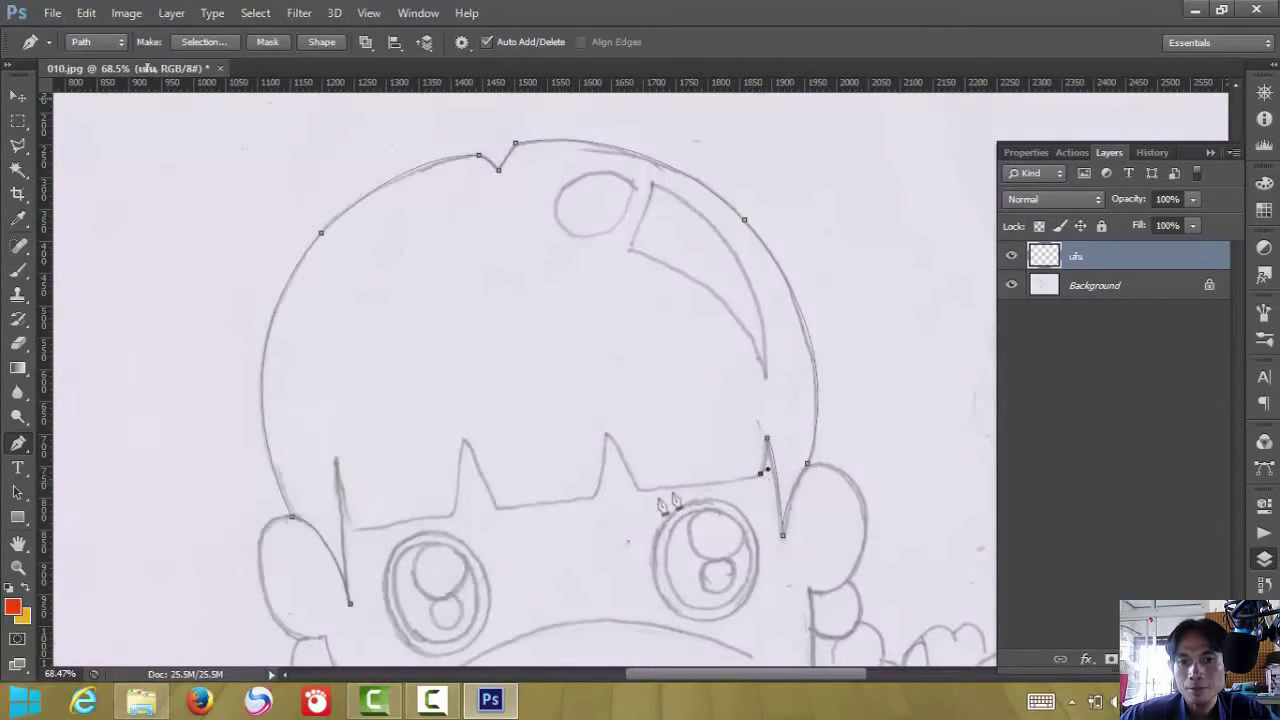
left_click(640, 490)
mouse_move(640, 490)
left_mouse_down()
mouse_move(617, 485)
mouse_move(639, 490)
left_mouse_up()
left_click_drag(606, 437, 599, 438)
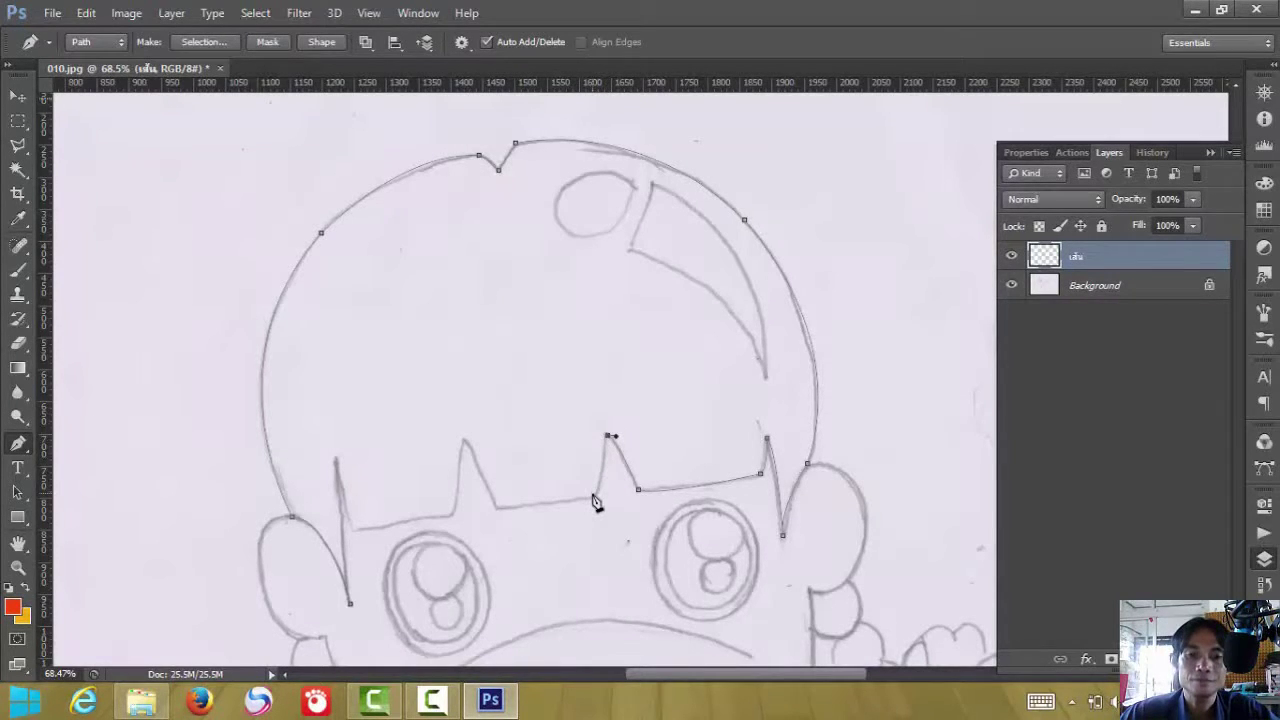
- Trace the fringe from the second notch leftward through the third notch to the fringe's lower-left corner above the left eye
left_click_drag(592, 497, 578, 503)
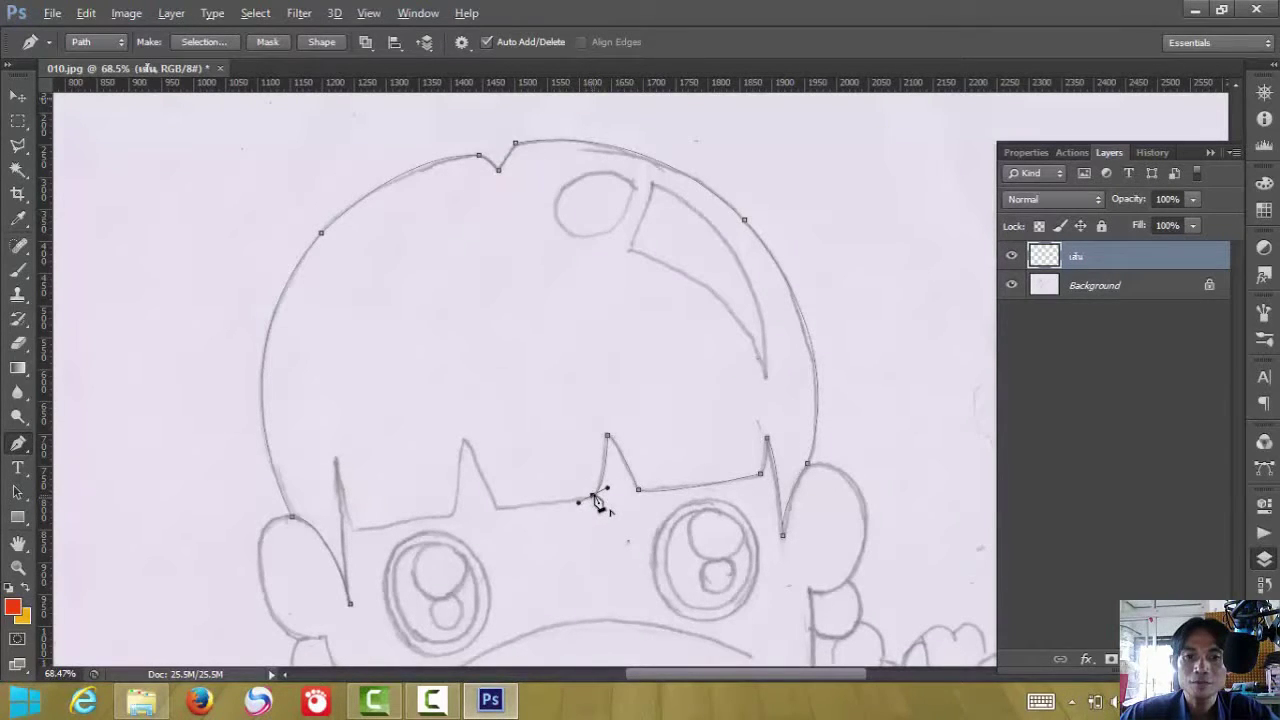
left_click(497, 511)
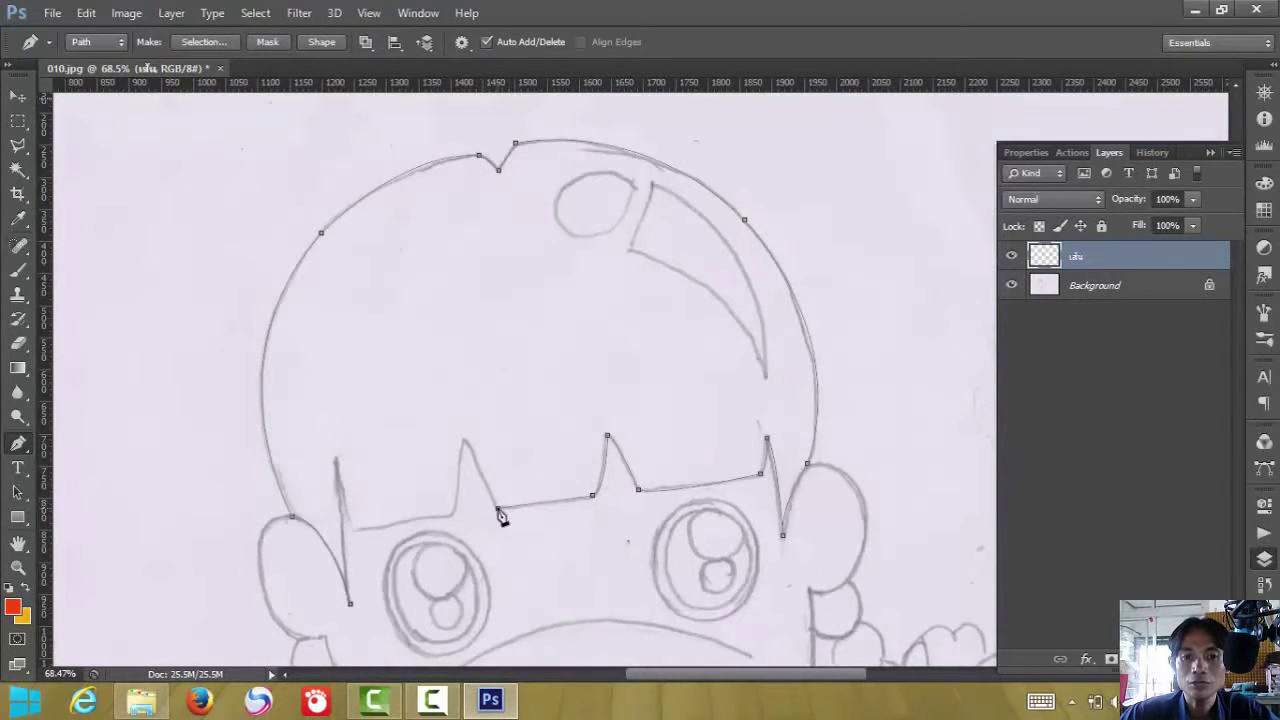
left_click_drag(497, 511, 493, 505)
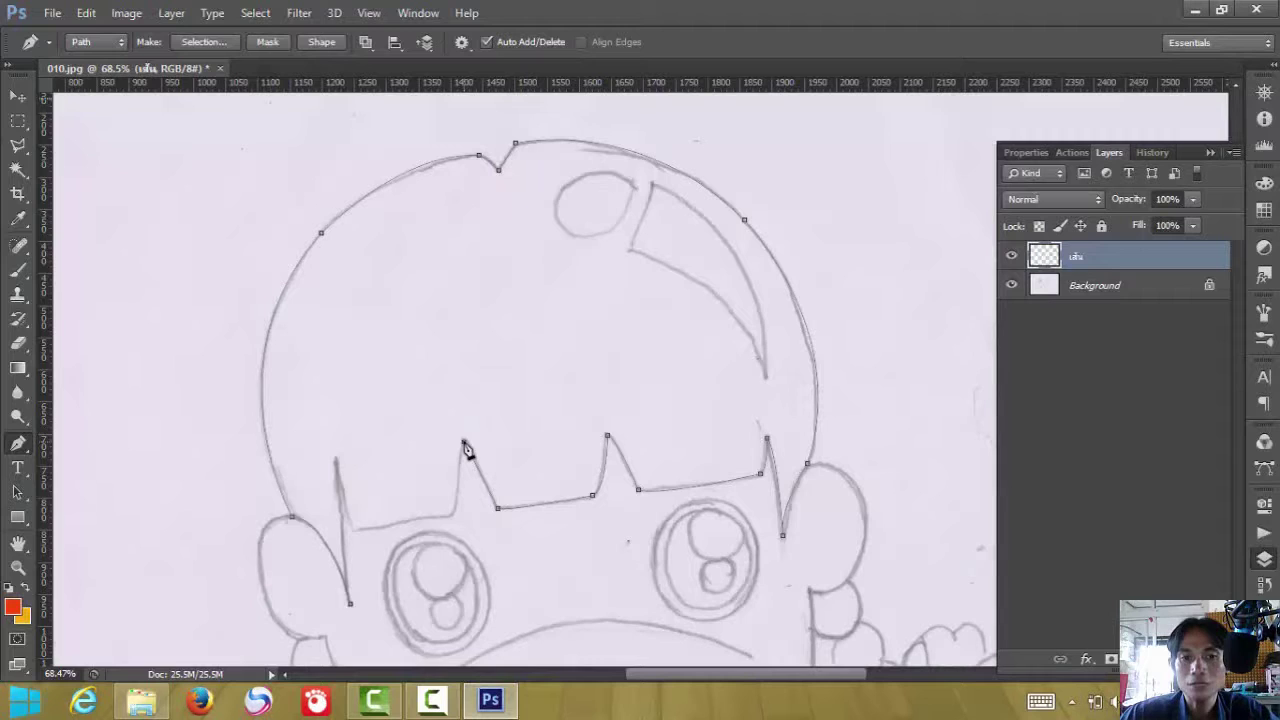
left_click(451, 516)
left_click_drag(449, 520, 439, 533)
left_click(451, 516, "alt")
left_click_drag(351, 537, 345, 535)
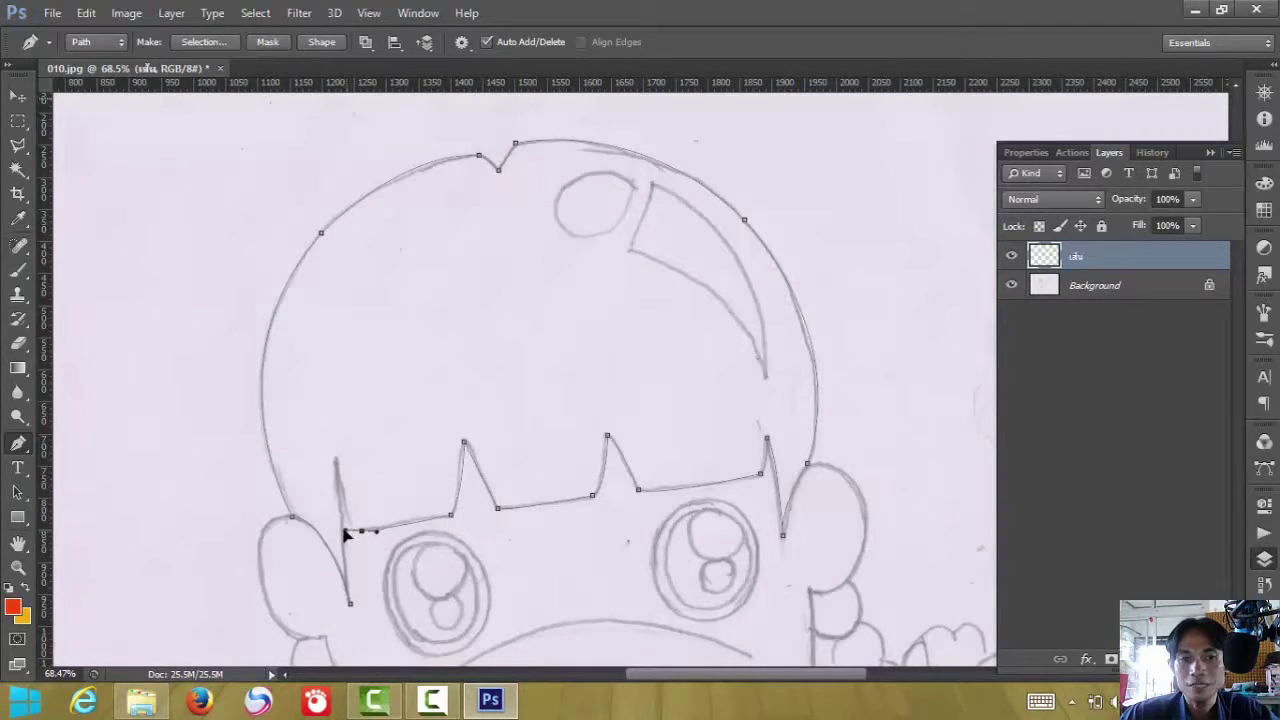
- Trace up to the leftmost fringe notch, close the hair path at the left sideburn tip and hide the path outline
left_click_drag(338, 466, 338, 427)
left_click(338, 466)
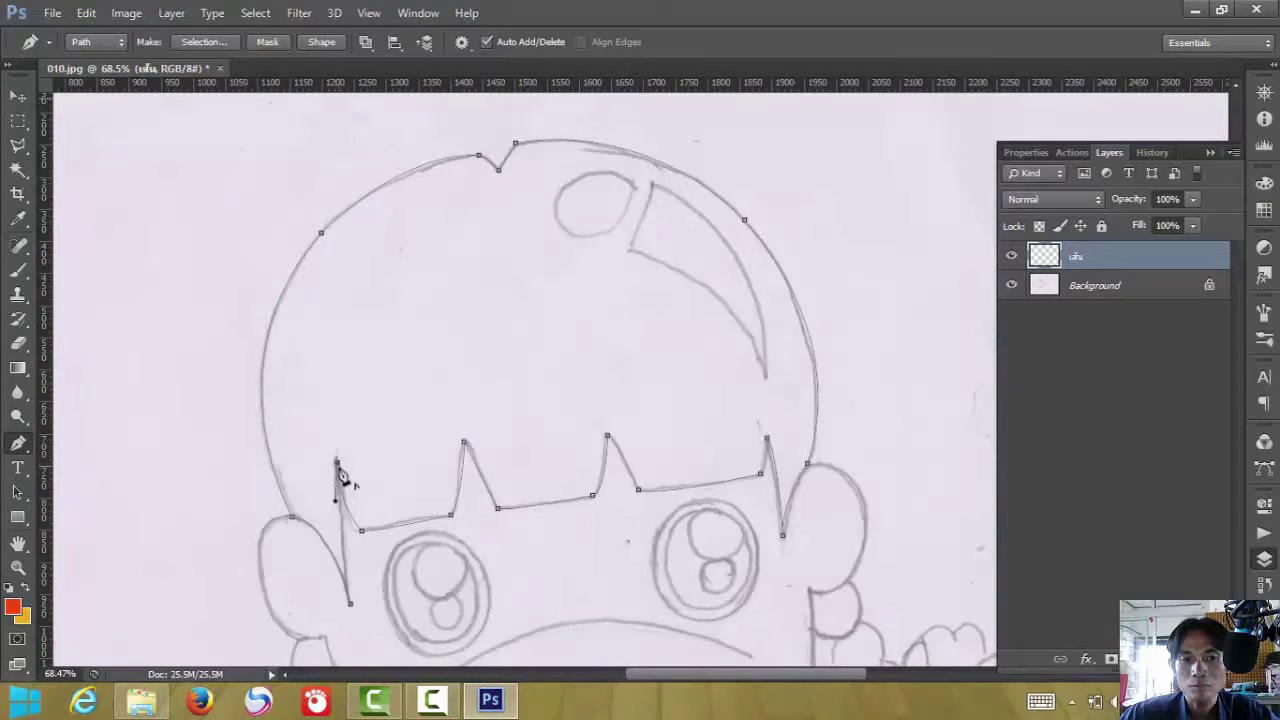
left_click(352, 612)
key("Return")
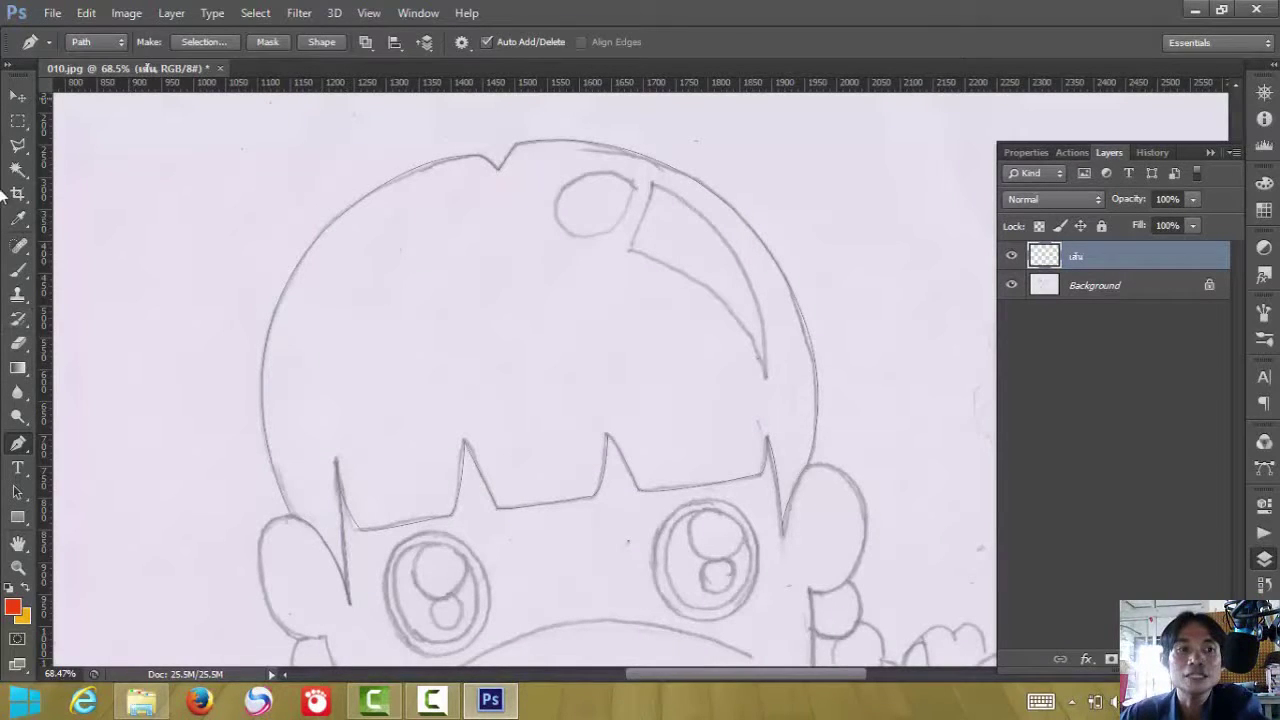
- Set the Brush tool's size to 45 px and switch back to the Pen tool
left_click(17, 274)
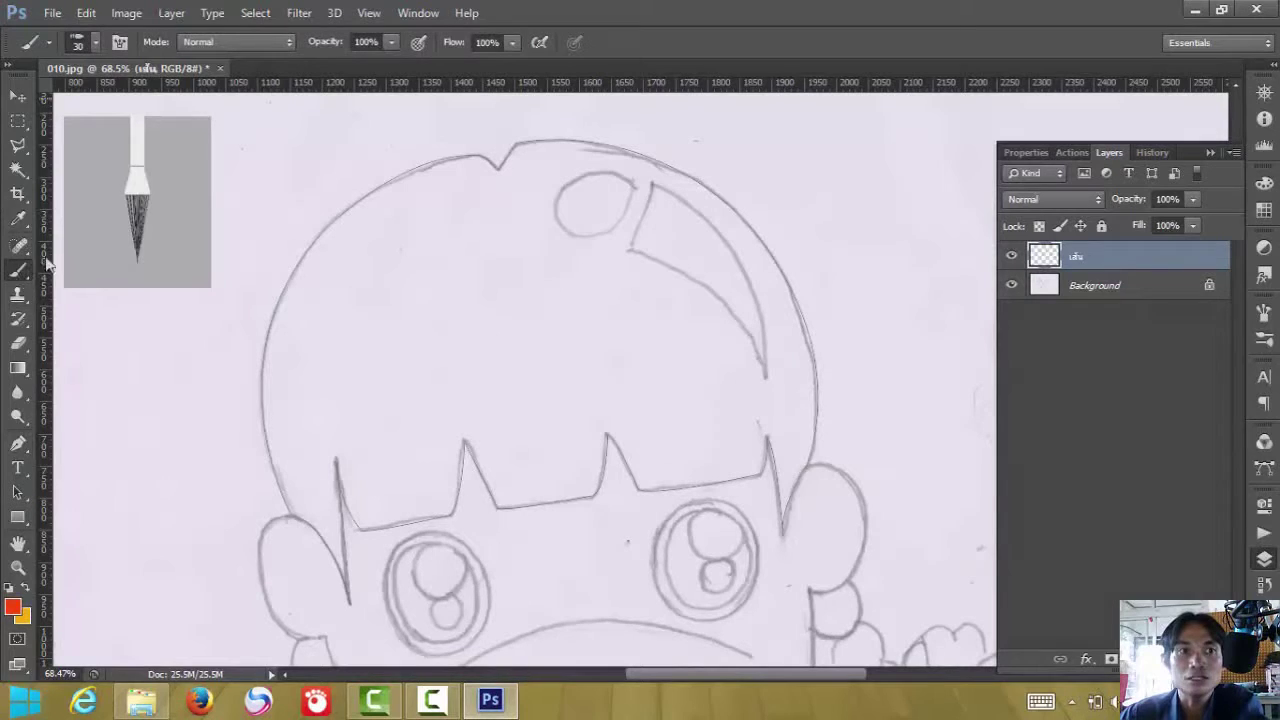
left_click(95, 42)
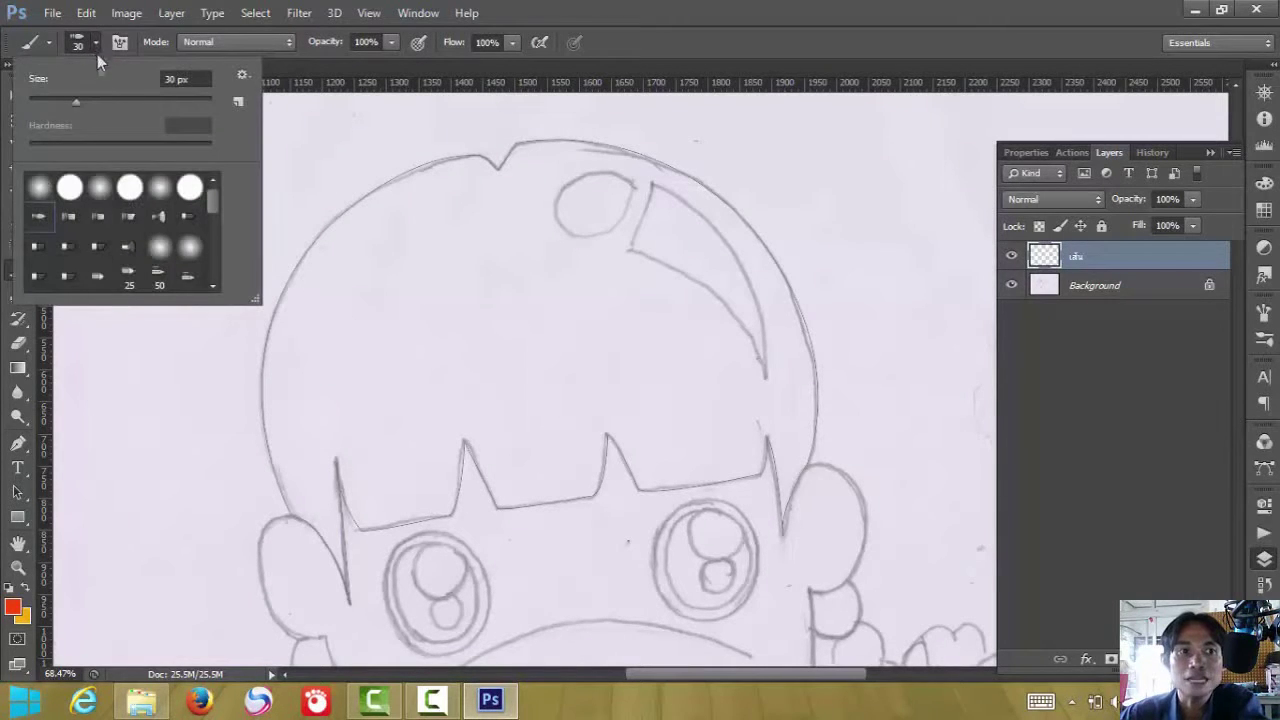
left_click(78, 101)
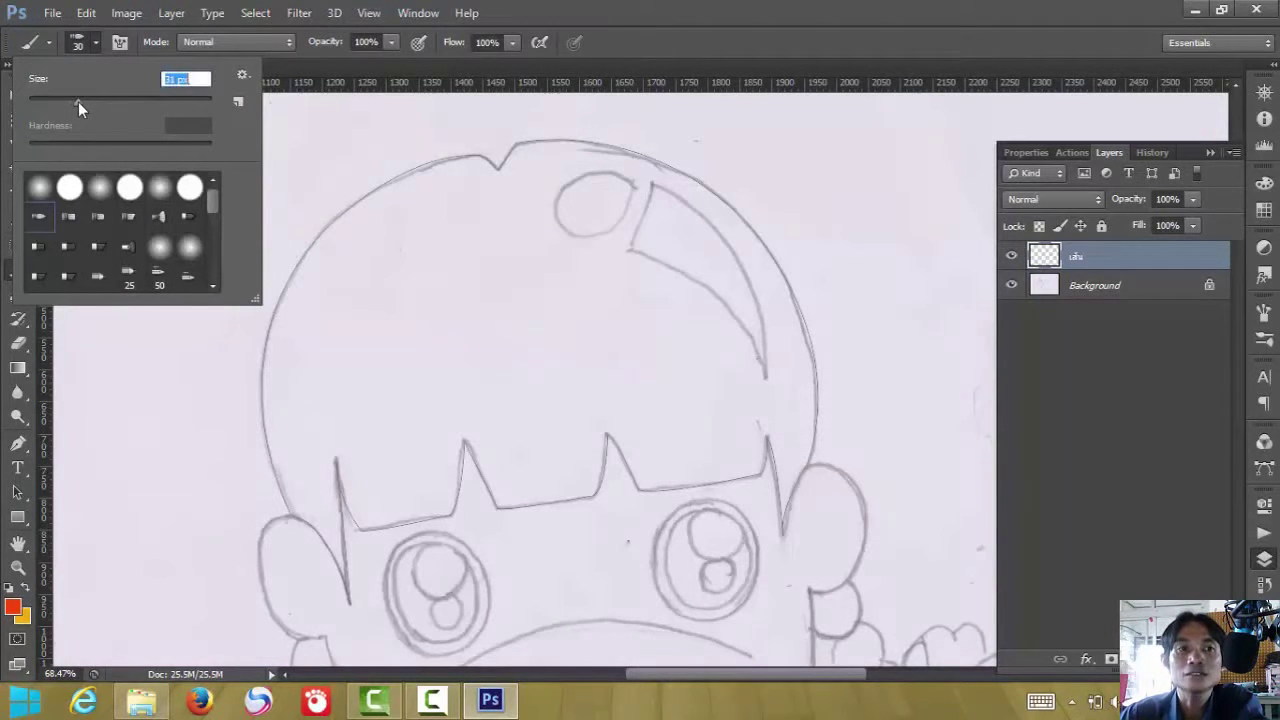
left_click_drag(90, 101, 99, 101)
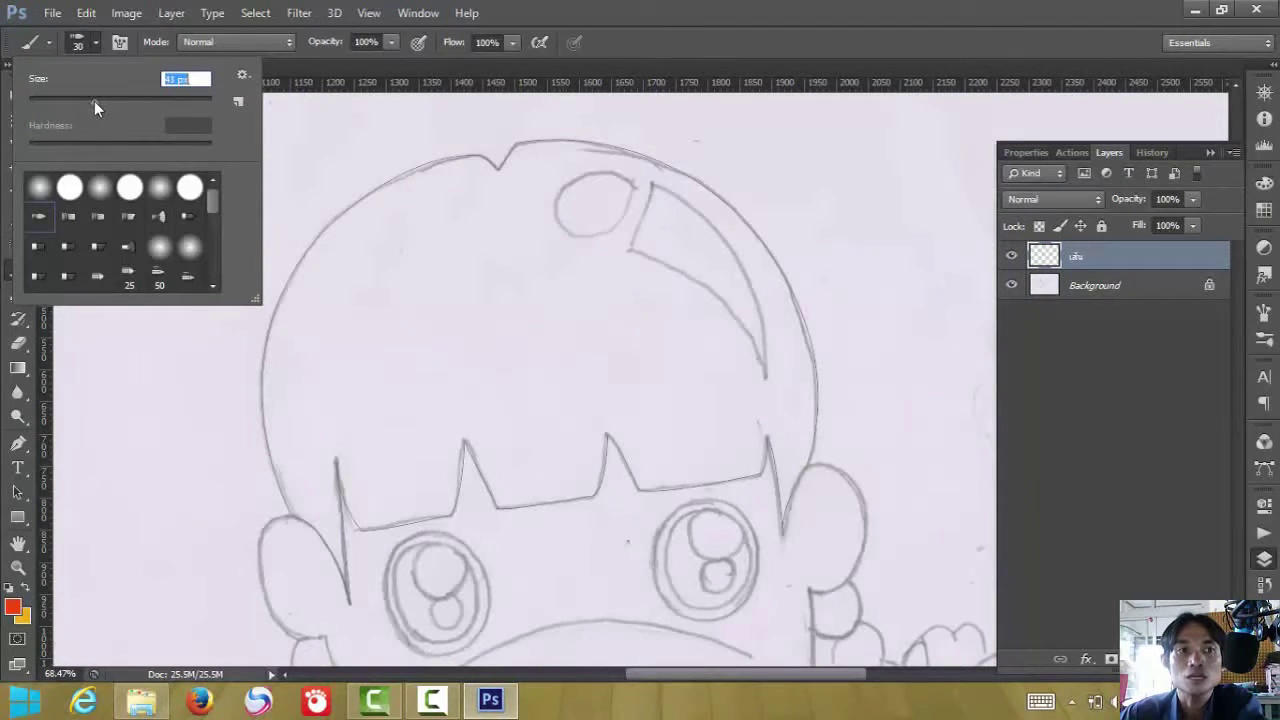
left_click_drag(91, 101, 99, 100)
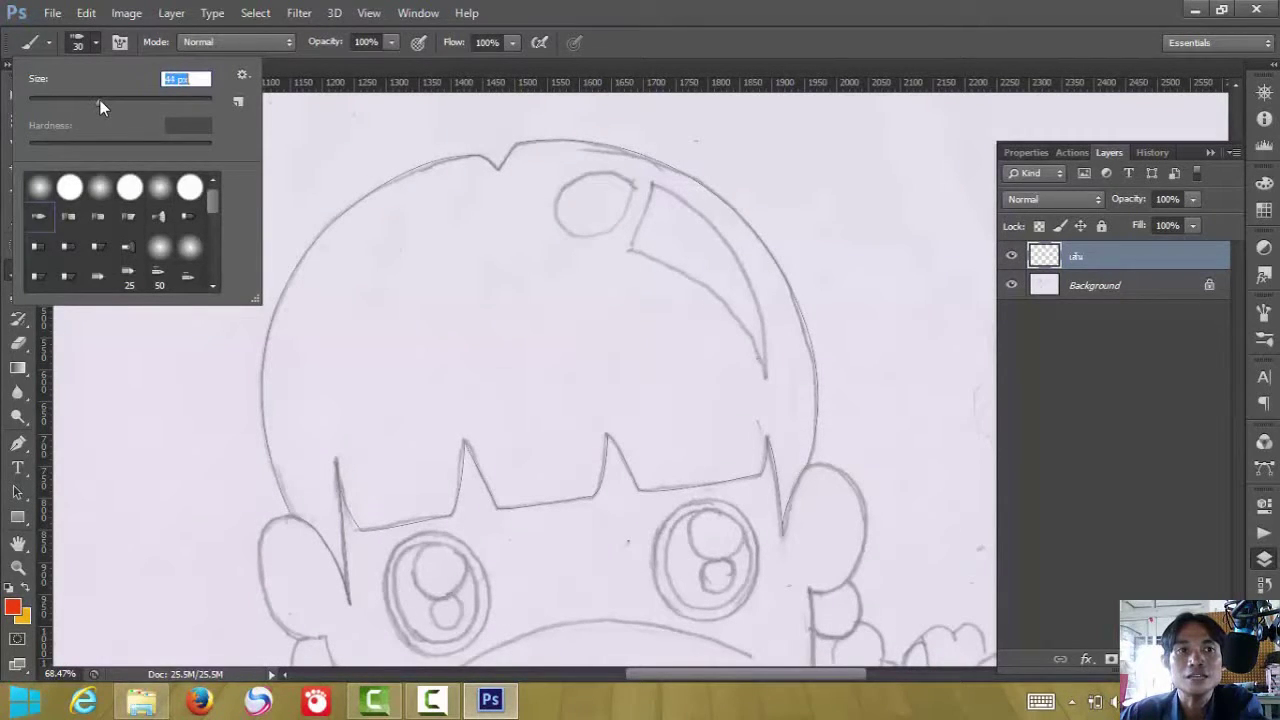
left_click_drag(102, 99, 103, 99)
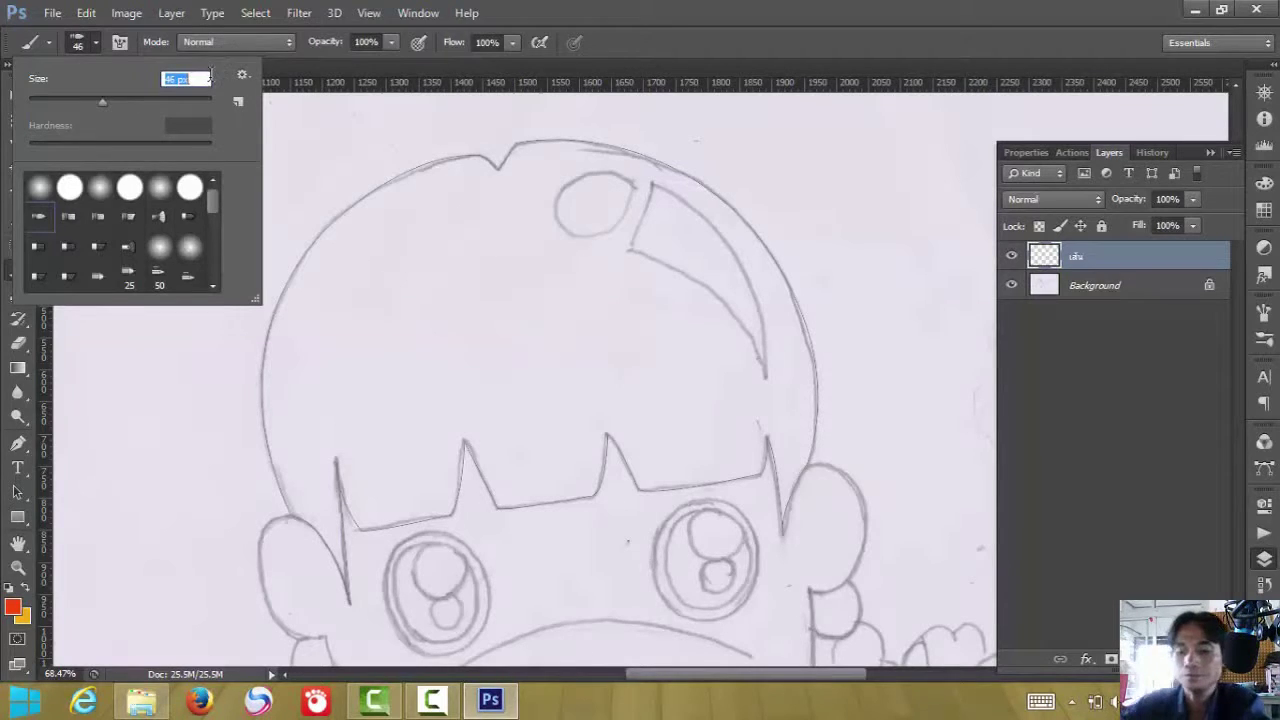
type("45")
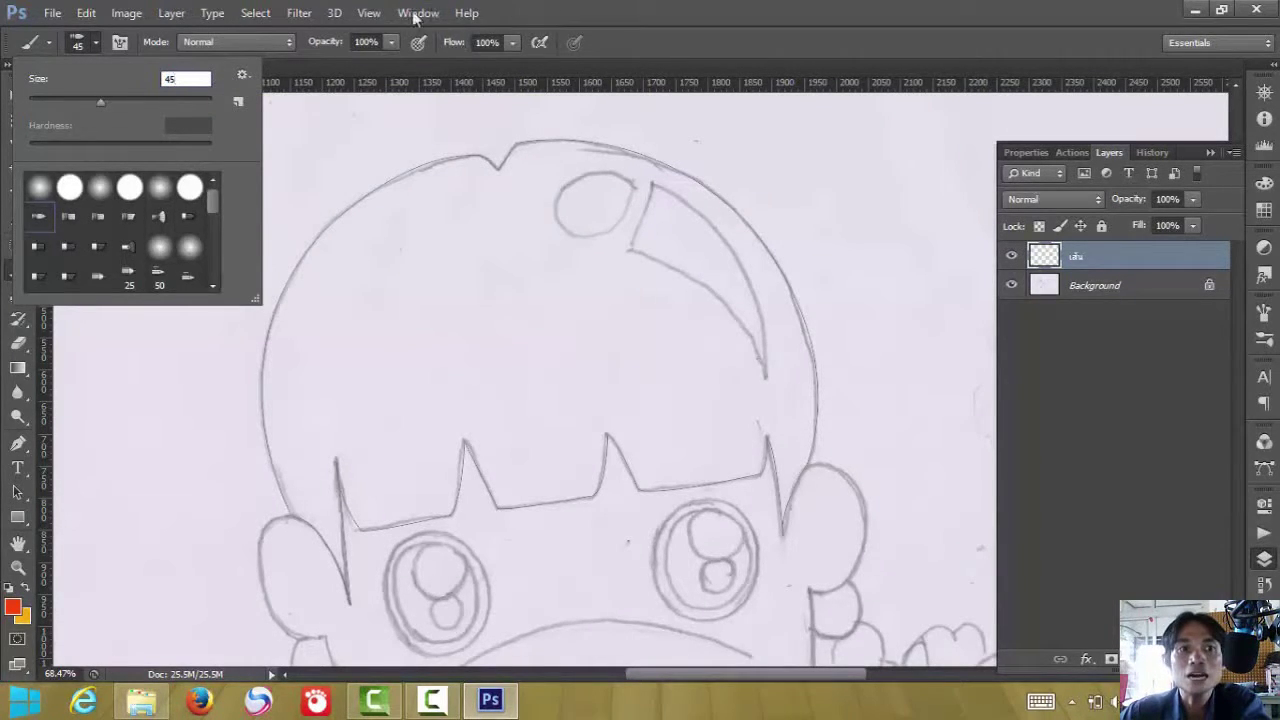
left_click(126, 89)
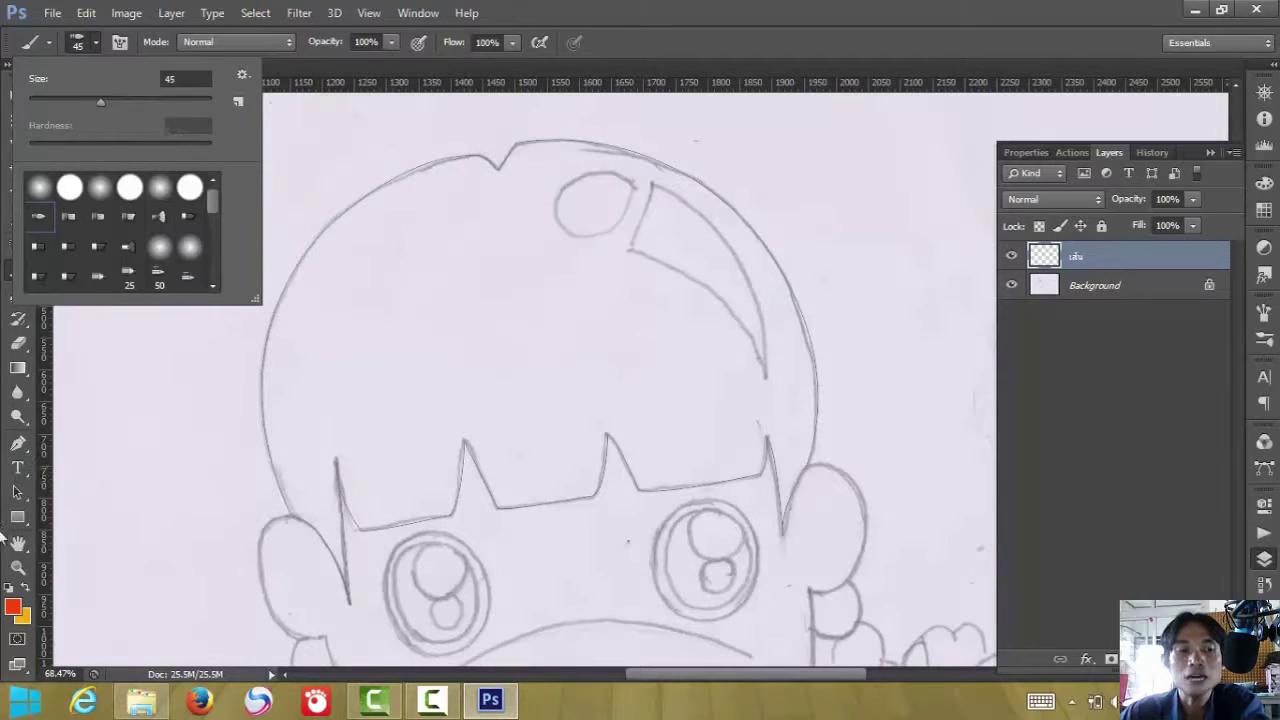
left_click(18, 443)
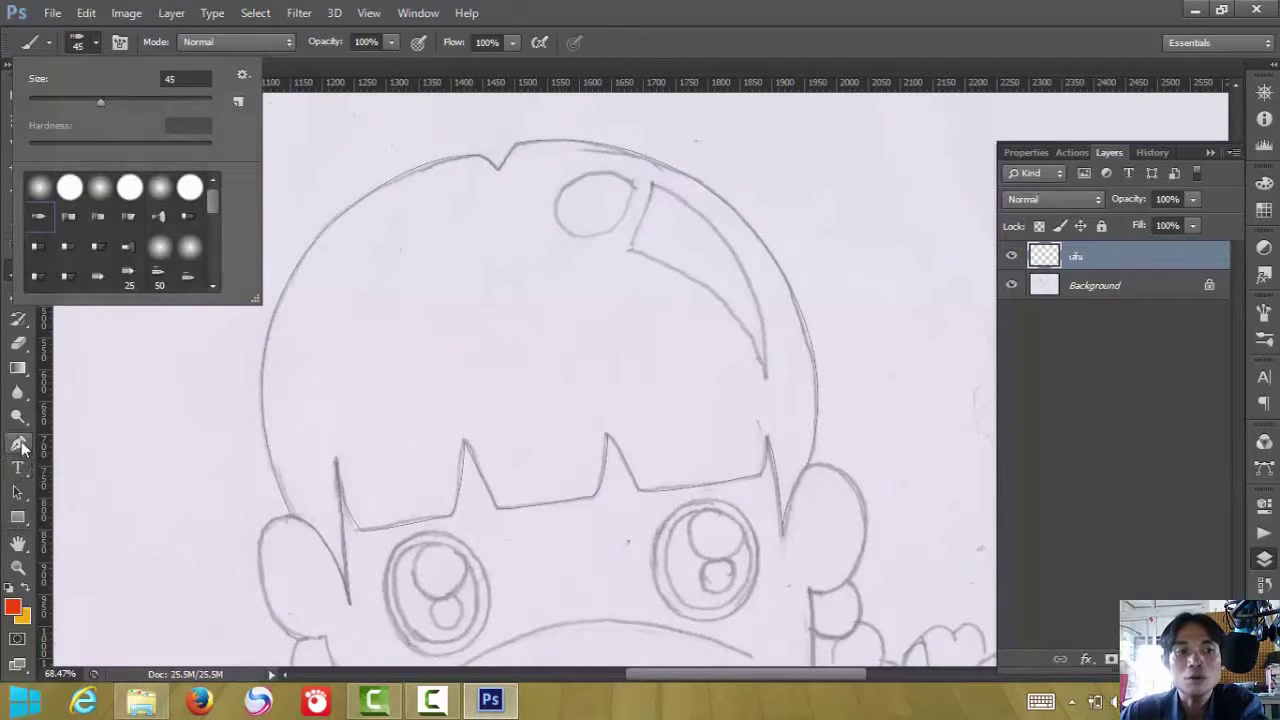
right_click(518, 232)
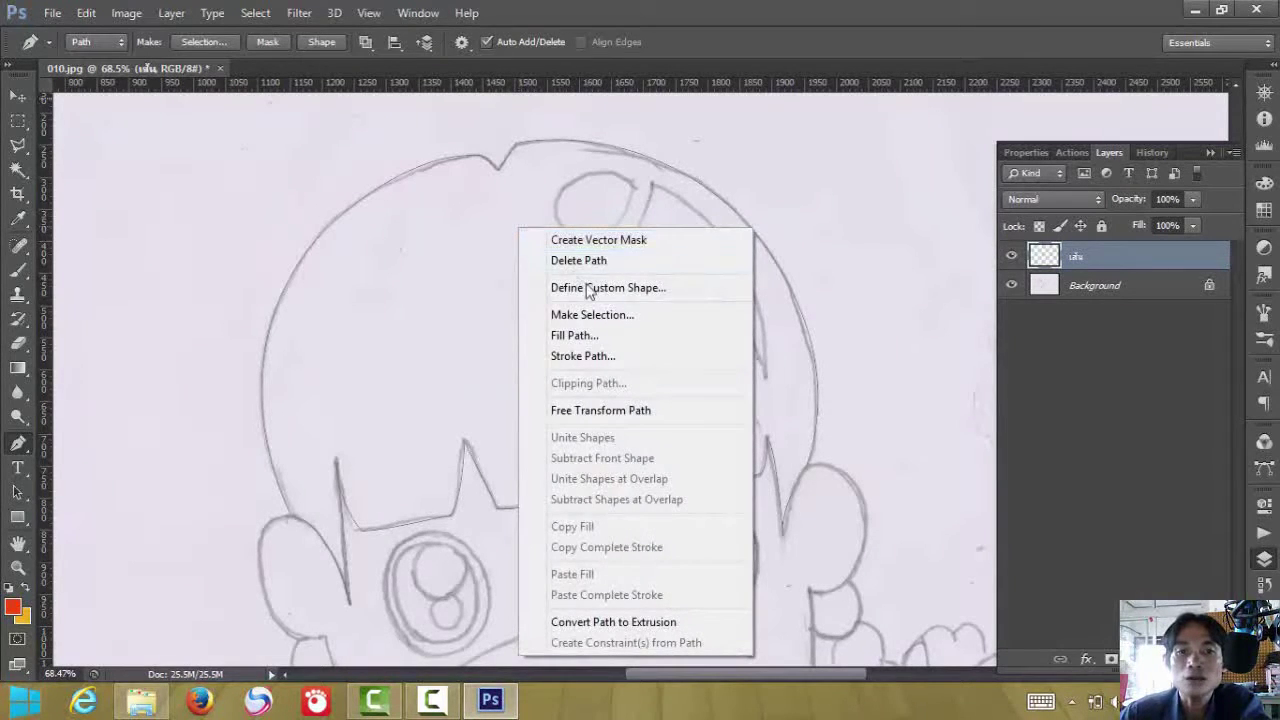
left_click(567, 361)
key("i")
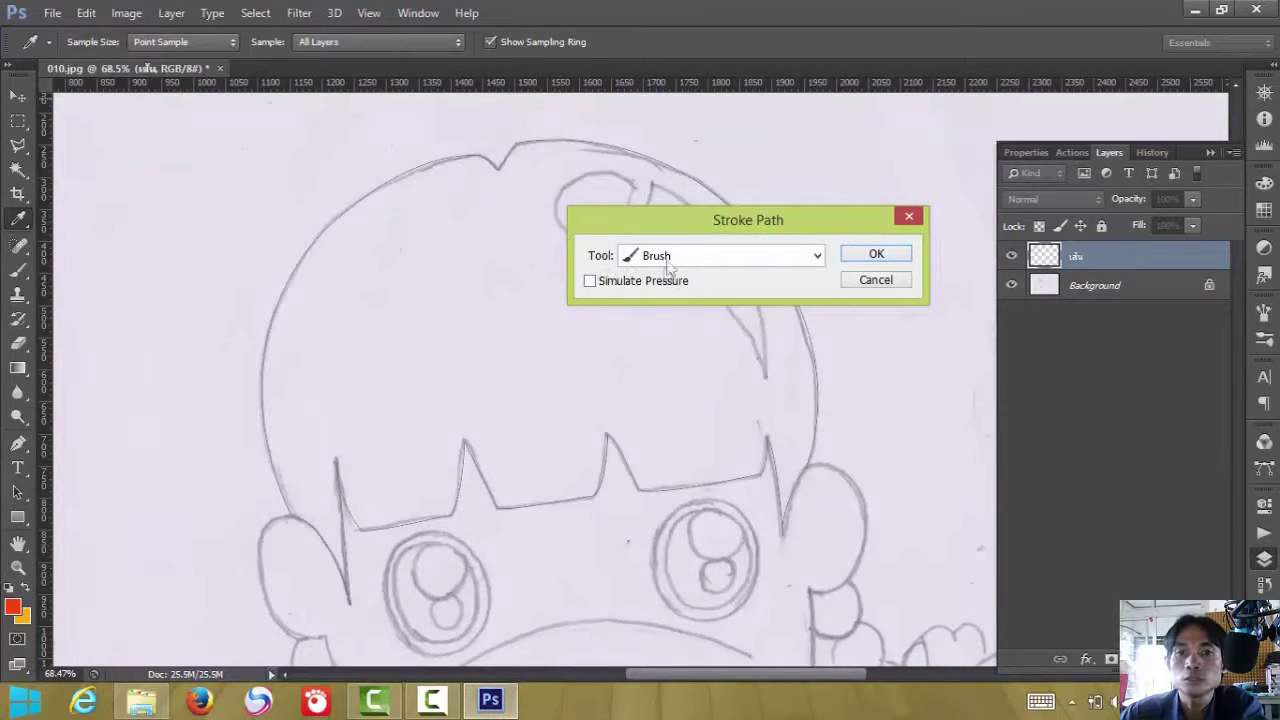
left_click(816, 257)
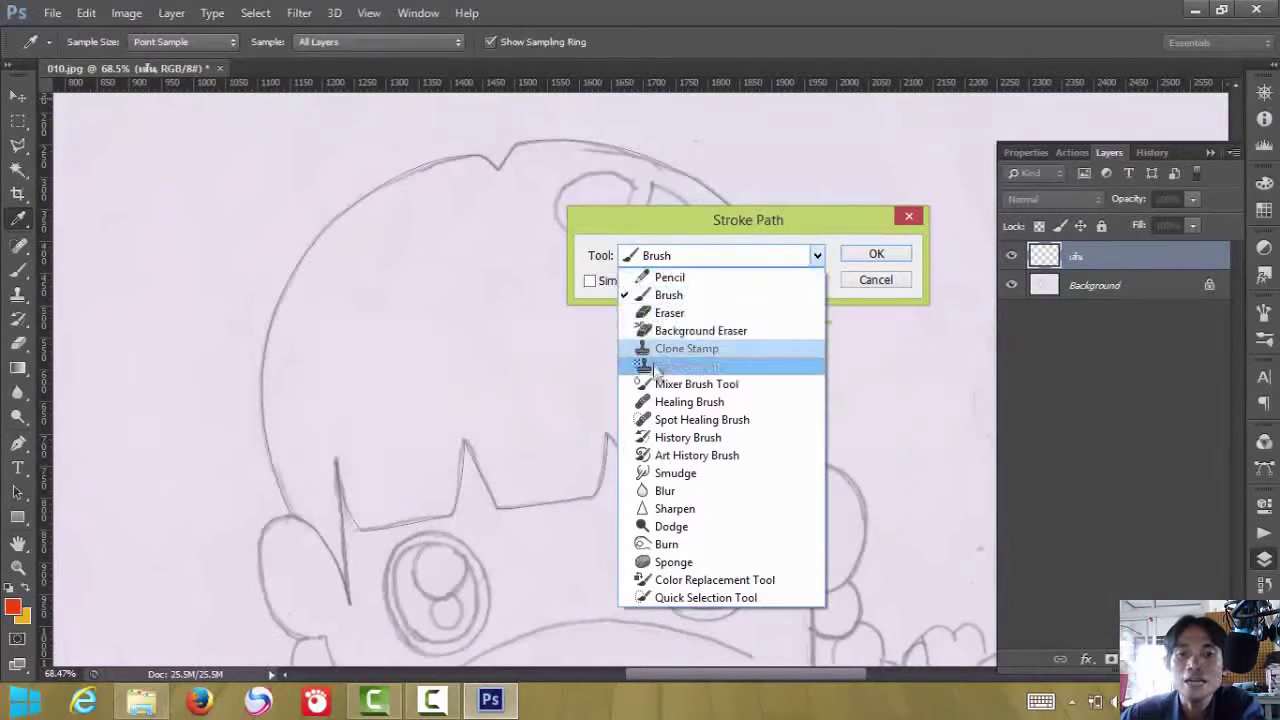
left_click(668, 295)
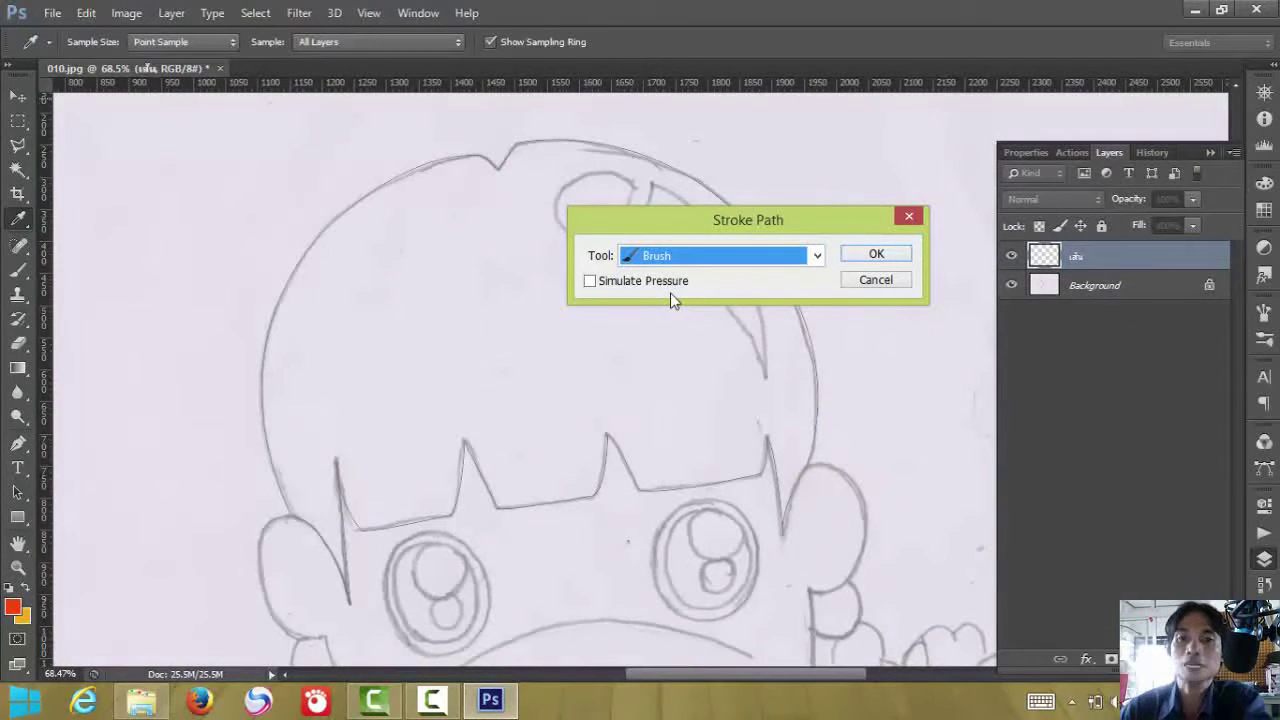
left_click(878, 256)
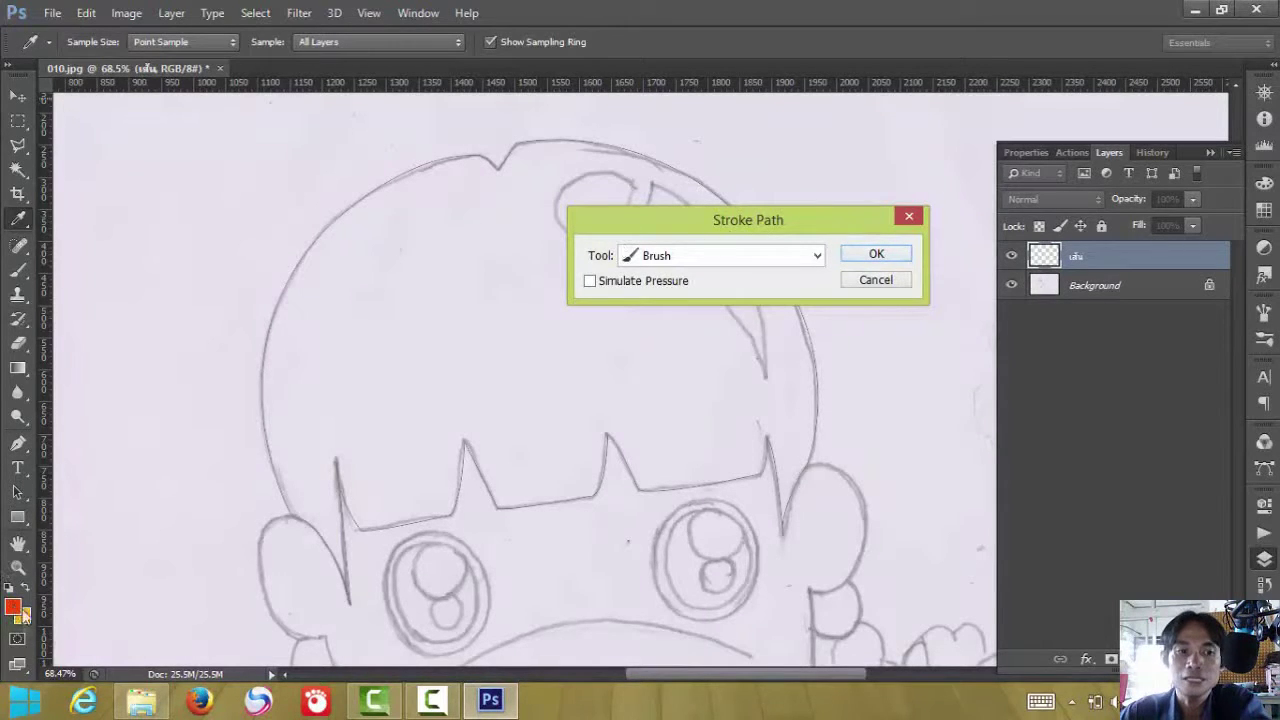
left_click(874, 280)
- Change the foreground color to black, stroke the hair path with the Brush without simulated pressure, and hide the path
left_click(13, 607)
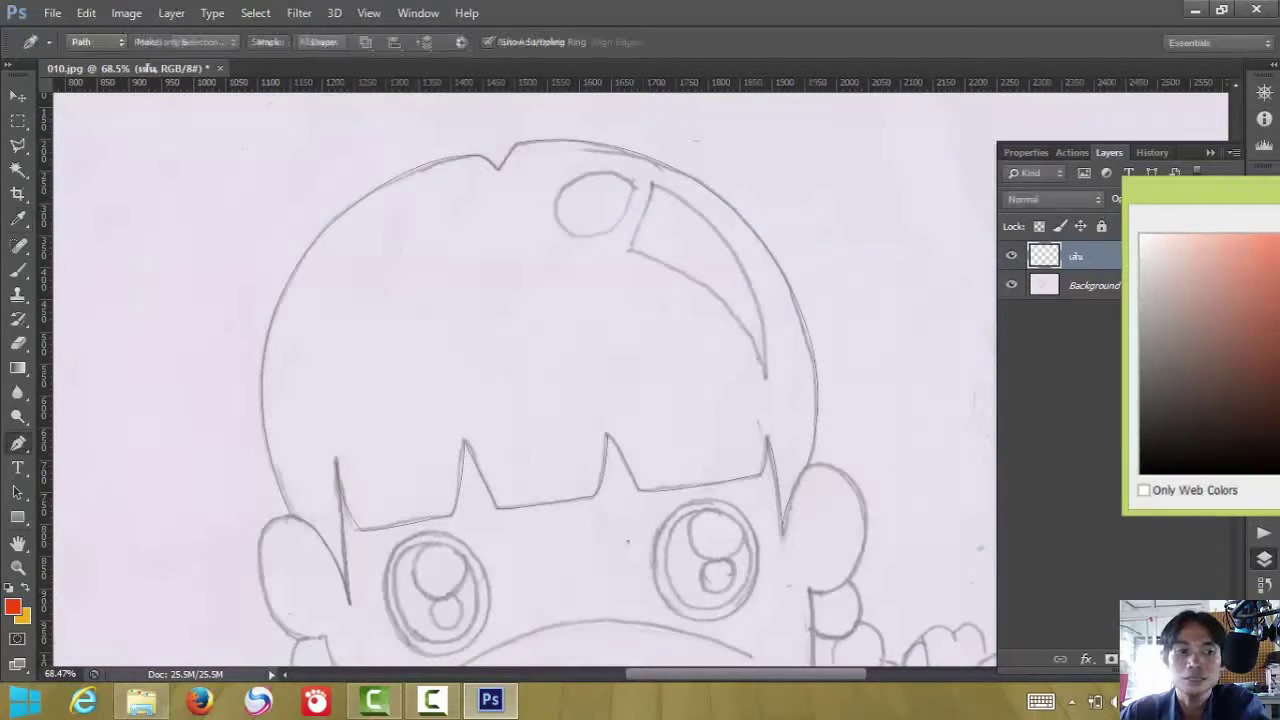
key("Return")
right_click(548, 240)
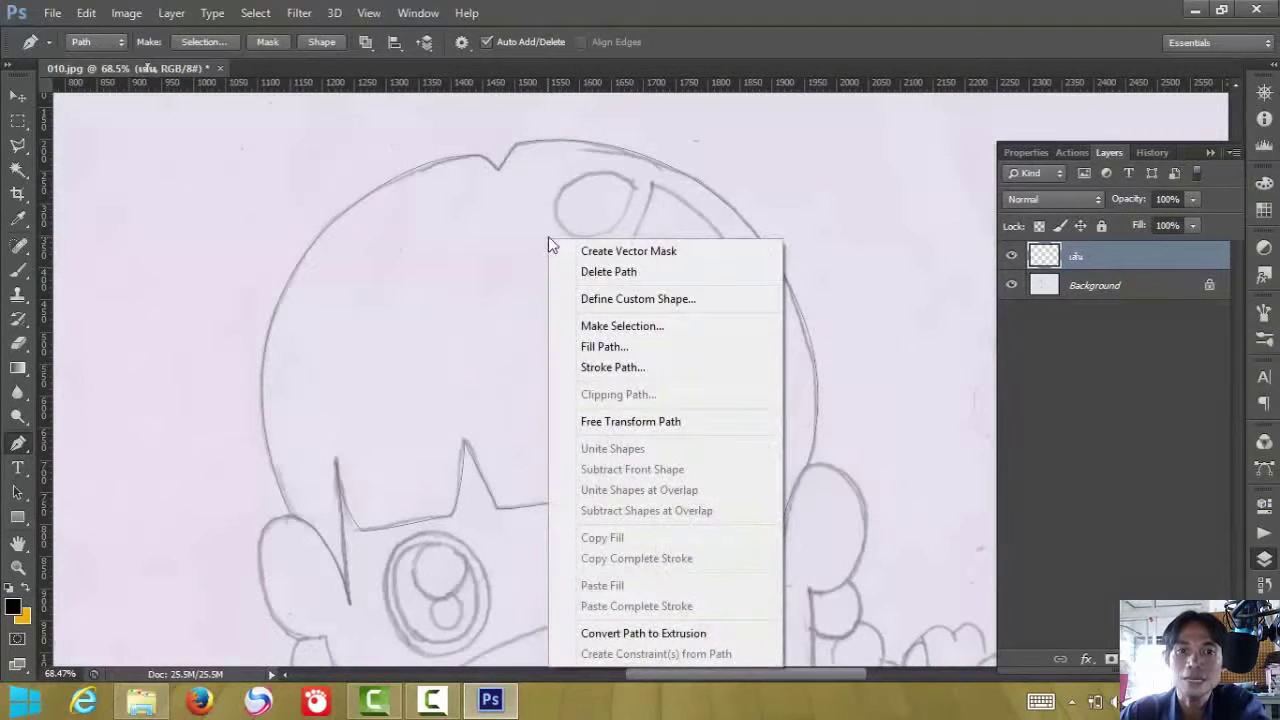
left_click(608, 367)
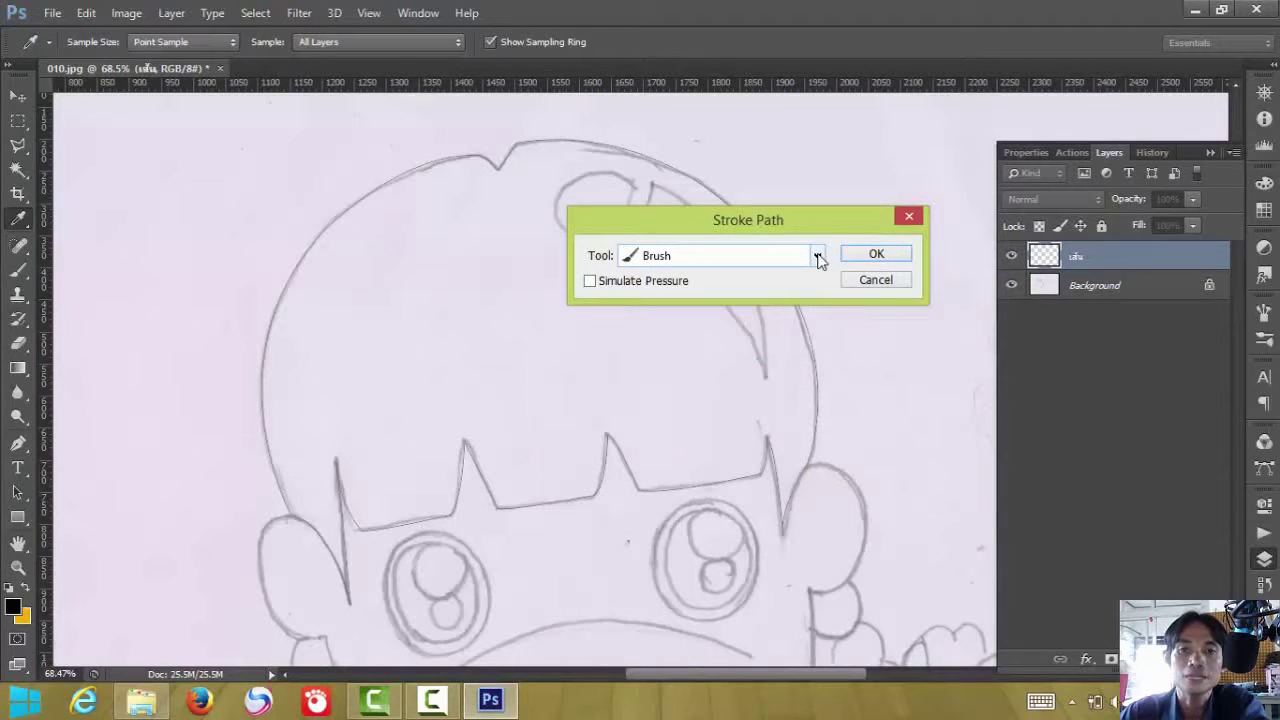
left_click(876, 256)
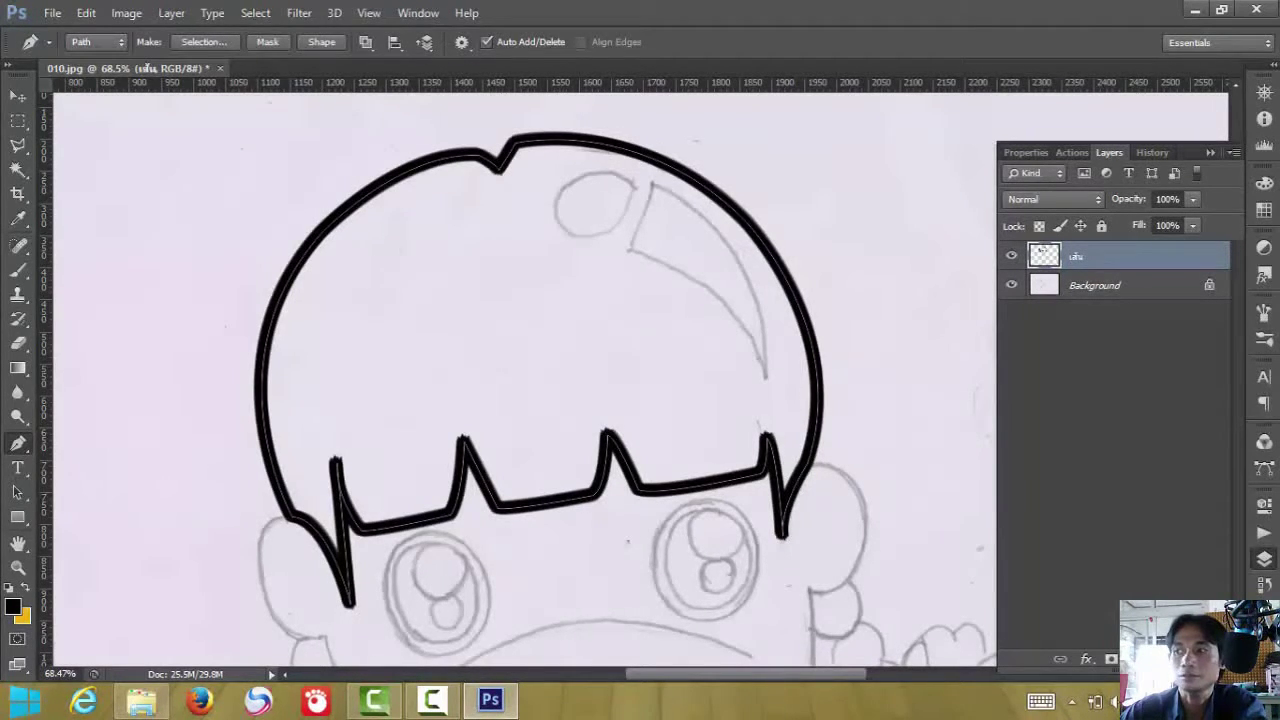
scroll(760, 500, "down", 5)
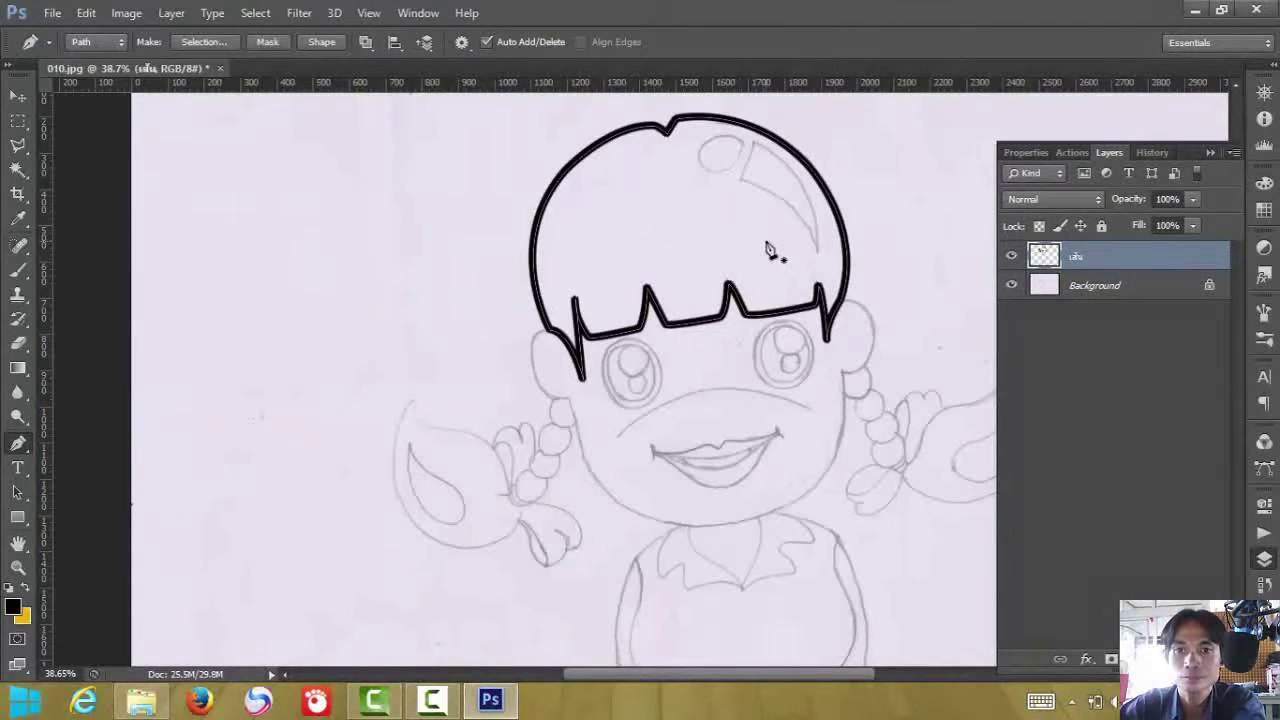
key("Return")
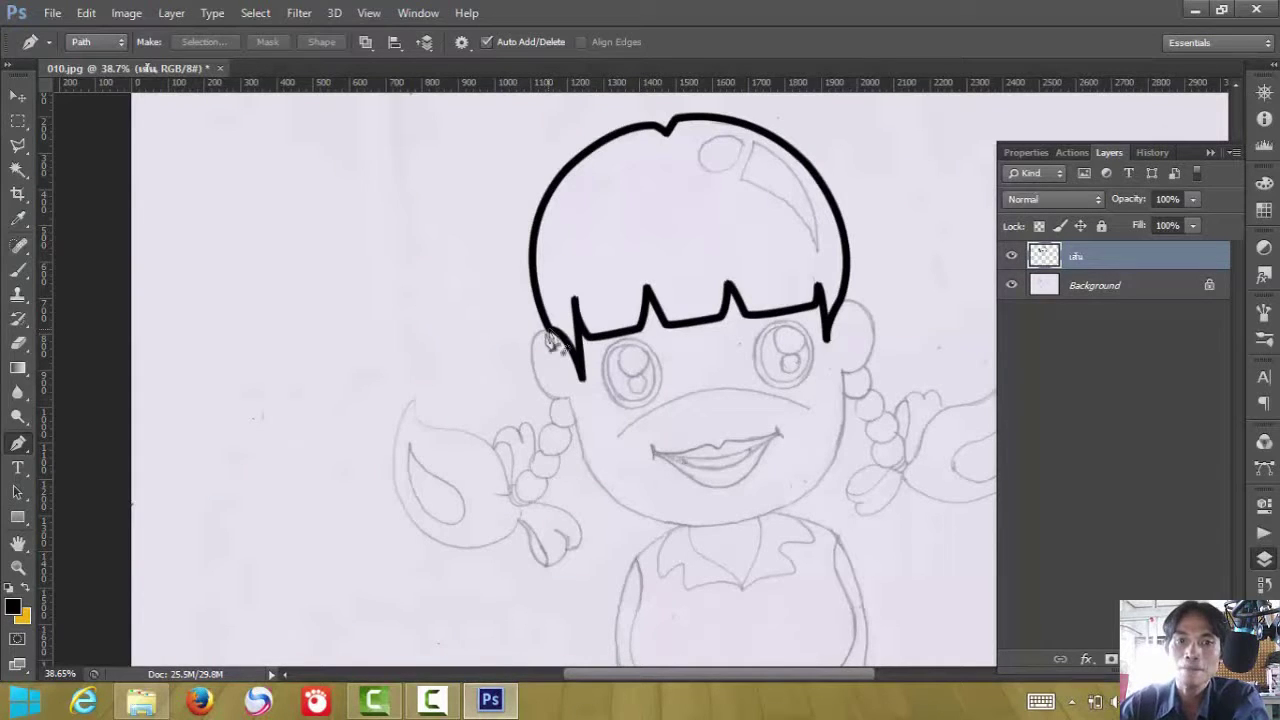
- Start a new Pen path at the hair's left edge and trace the left ear around to its lower end
scroll(885, 372, "down", 2)
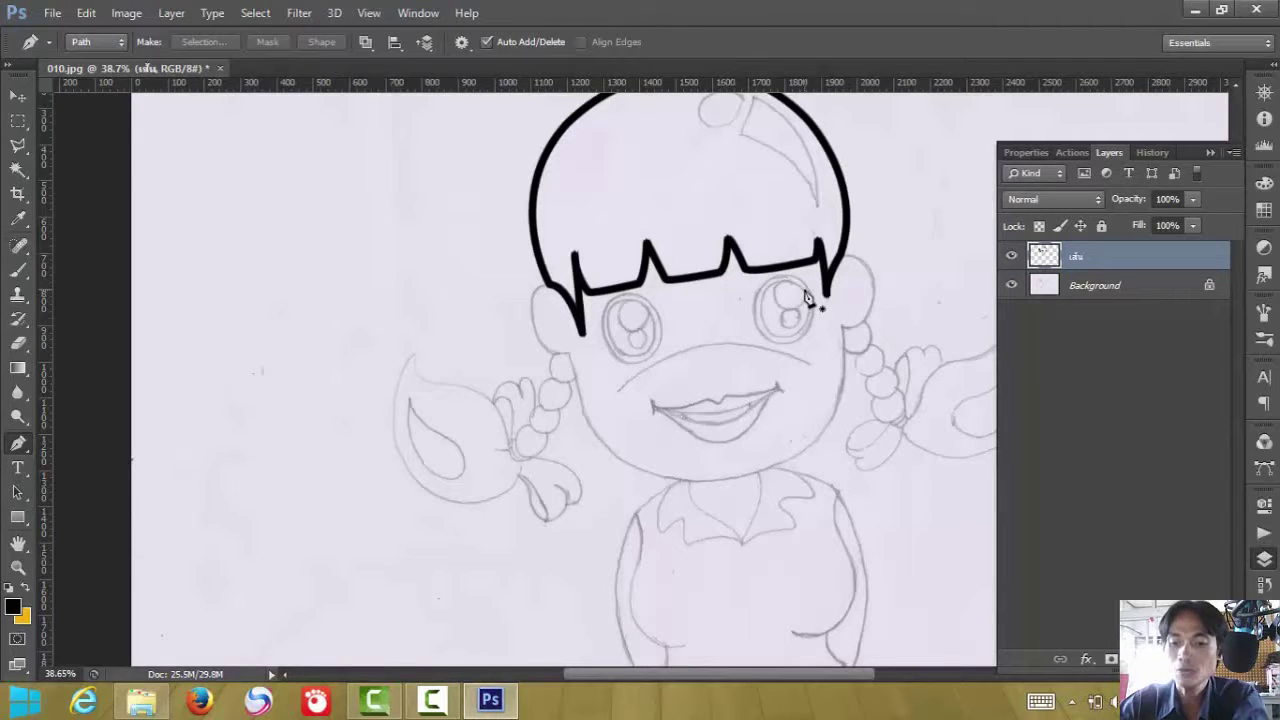
scroll(806, 296, "up", 15)
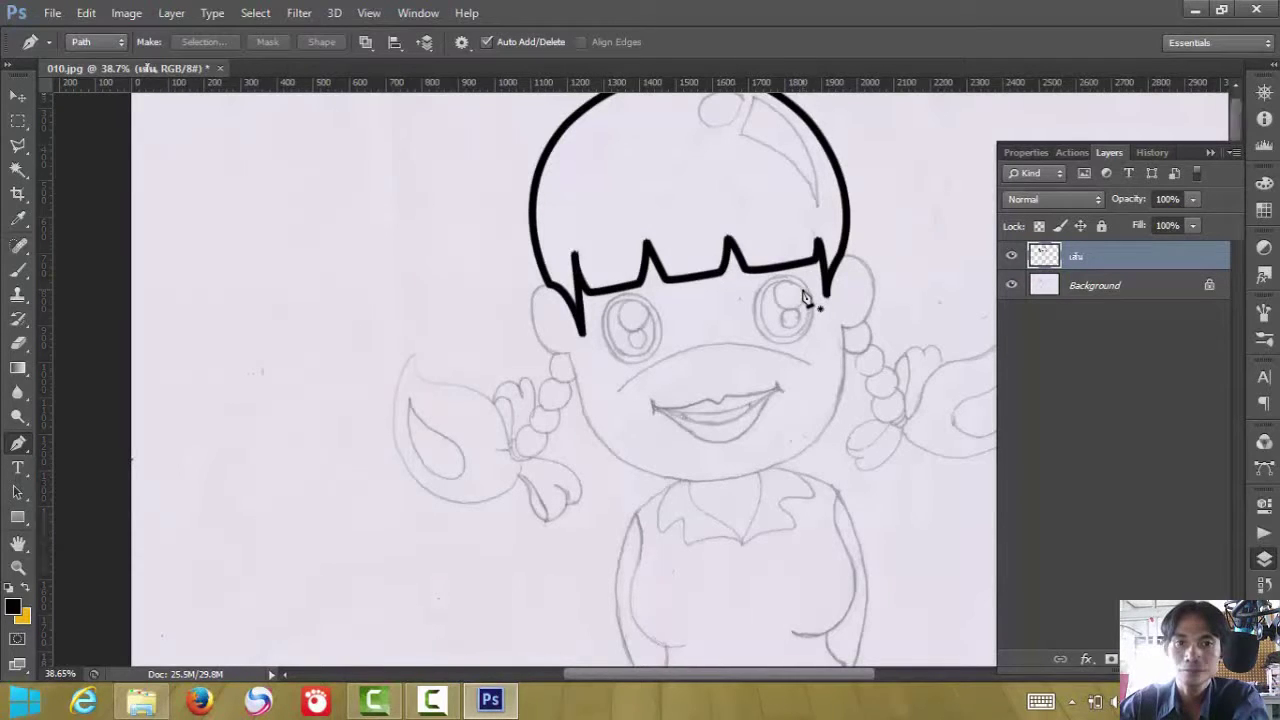
scroll(806, 296, "down", 3)
scroll(766, 418, "down", 13)
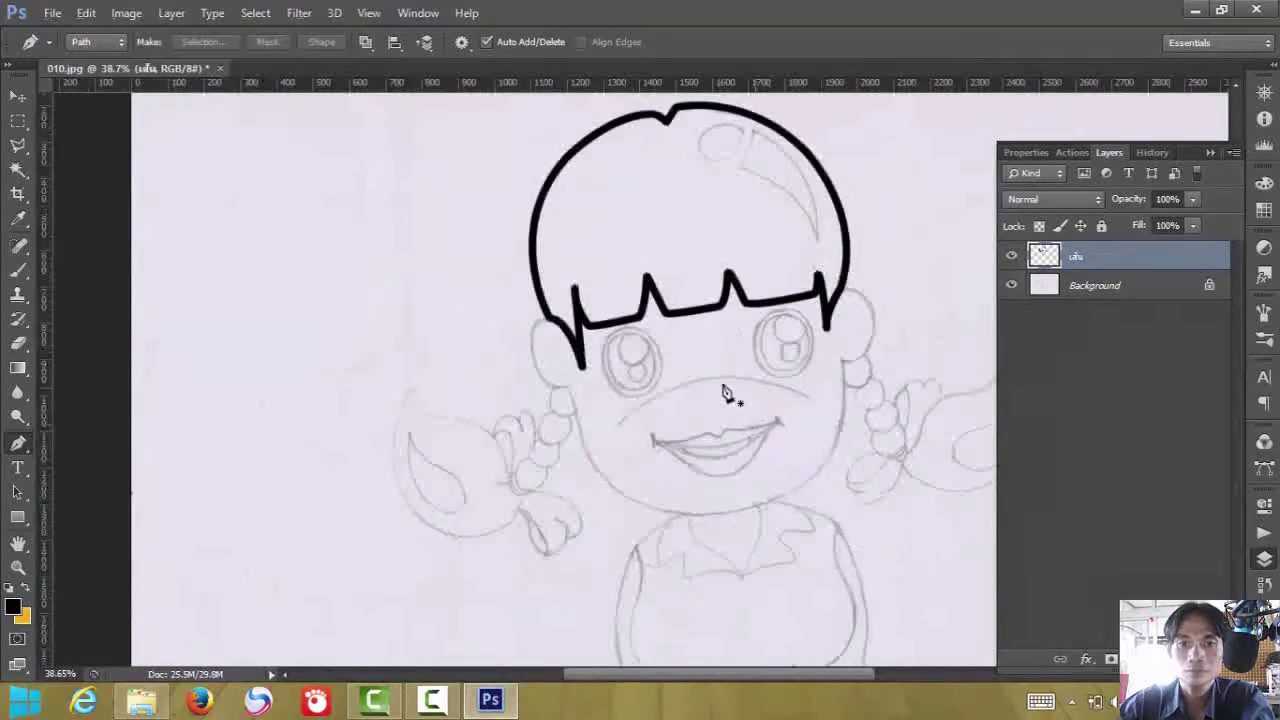
scroll(729, 393, "up", 5)
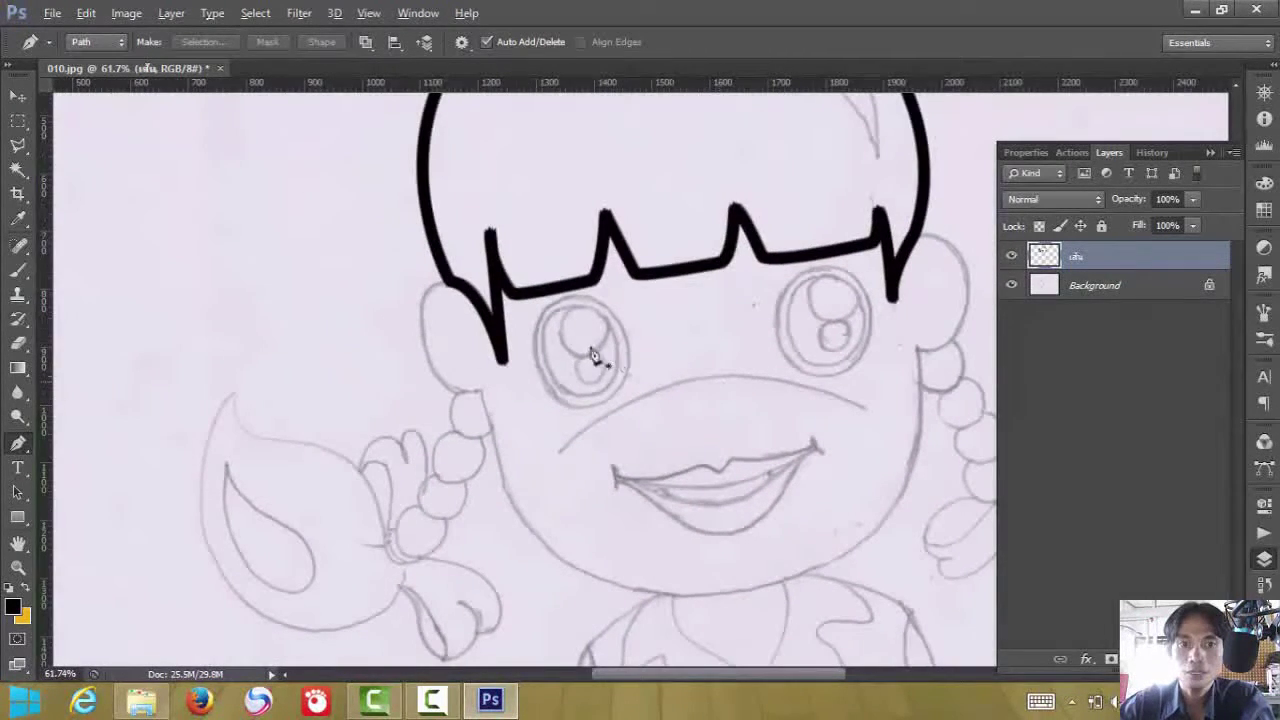
left_click(448, 285)
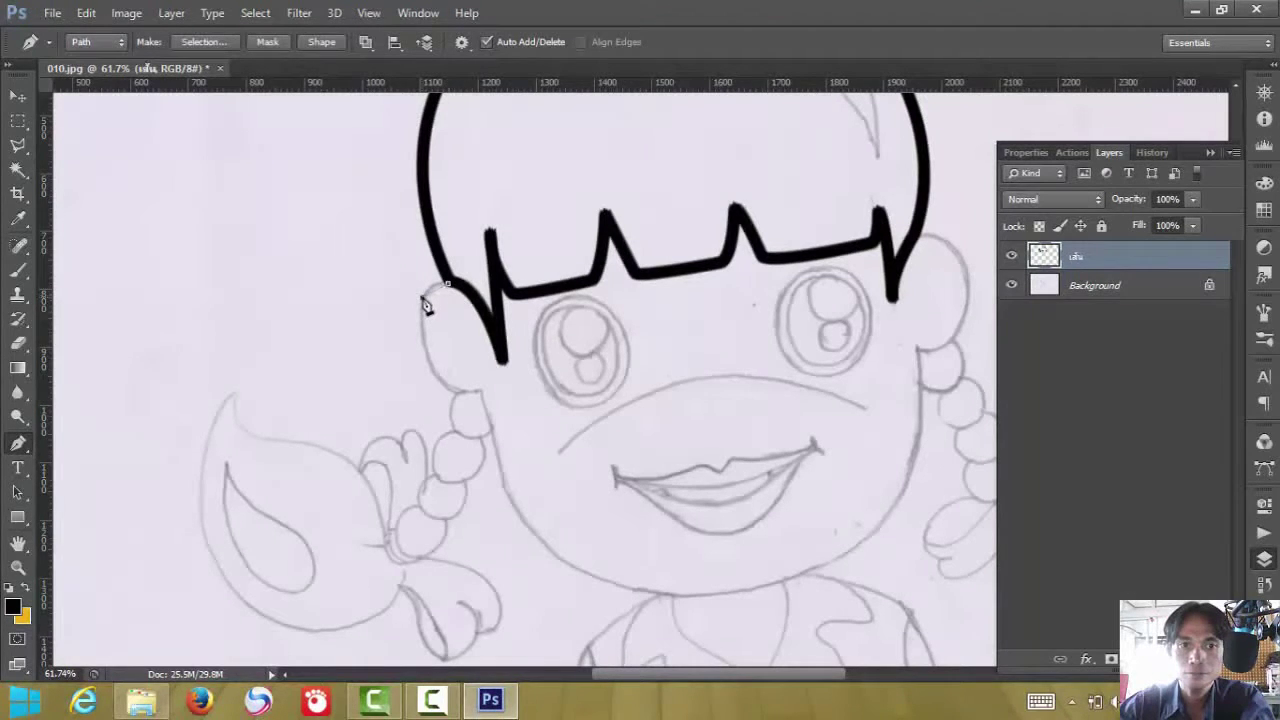
left_click_drag(423, 296, 416, 322)
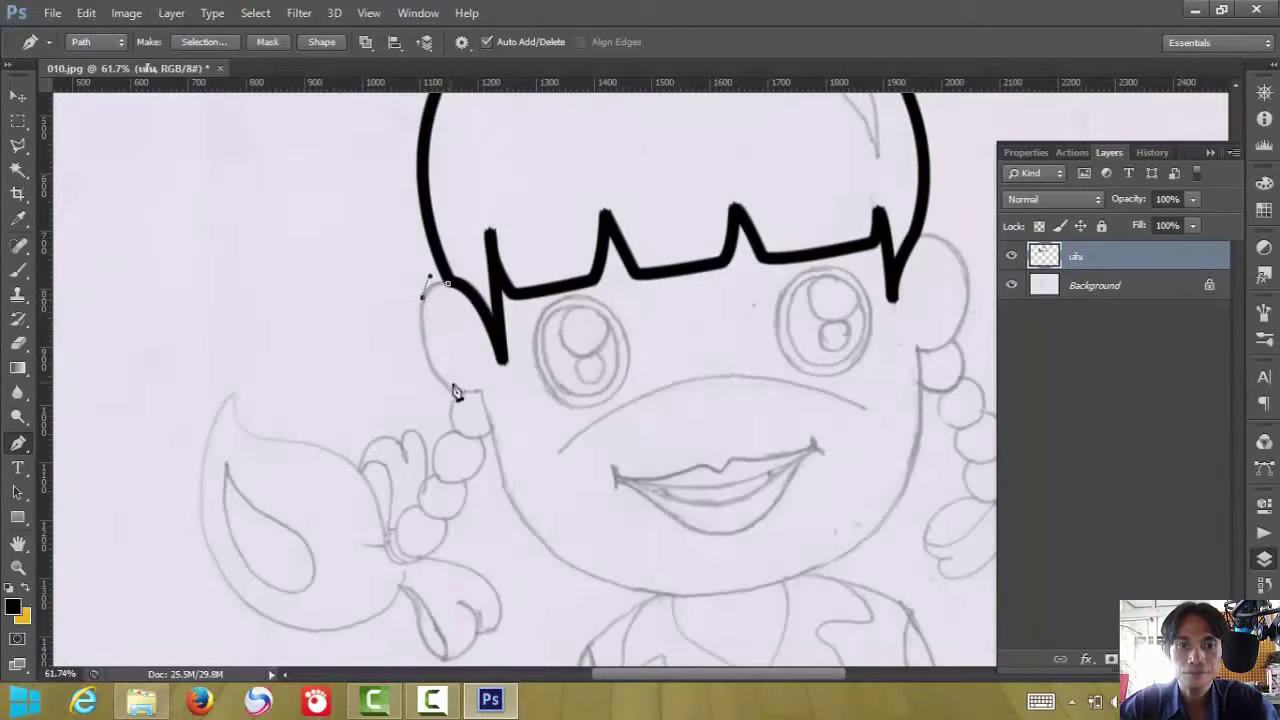
left_click_drag(457, 391, 490, 402)
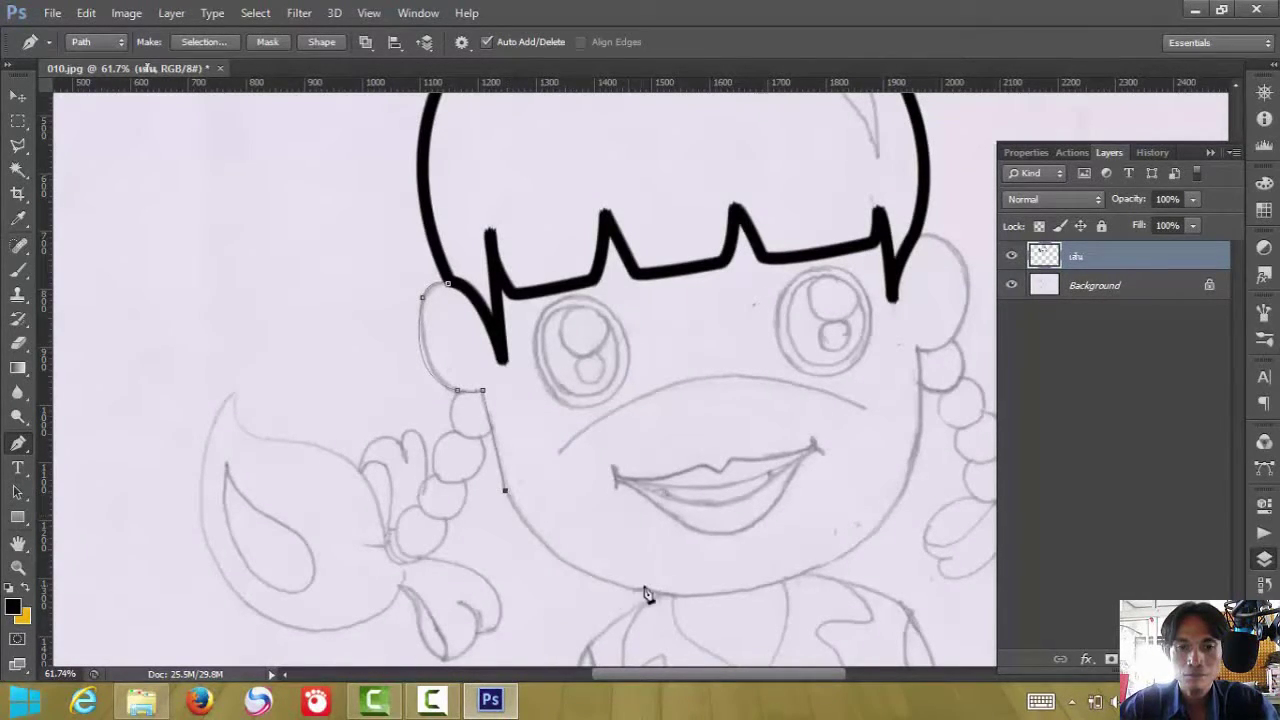
- Continue the path along the chin and jaw, then up the right cheek to the base of the right ear
left_click_drag(650, 594, 763, 603)
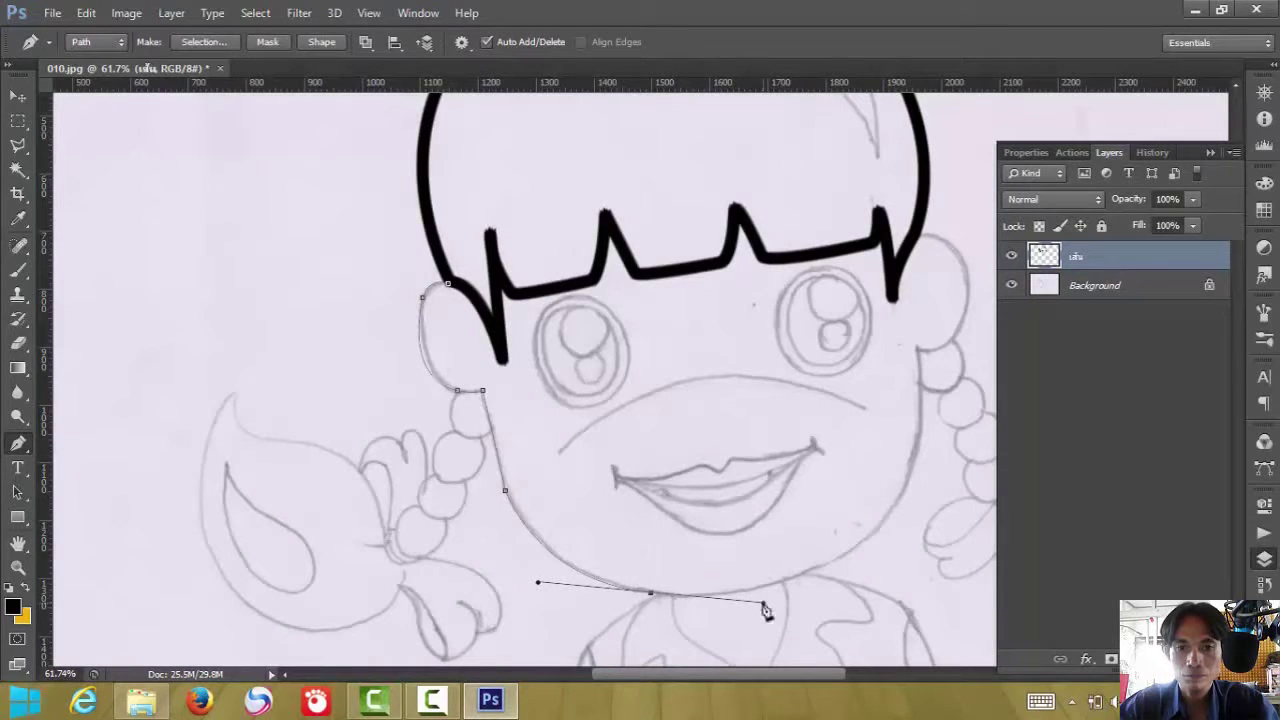
left_click(651, 598, "alt")
left_click_drag(884, 524, 972, 443)
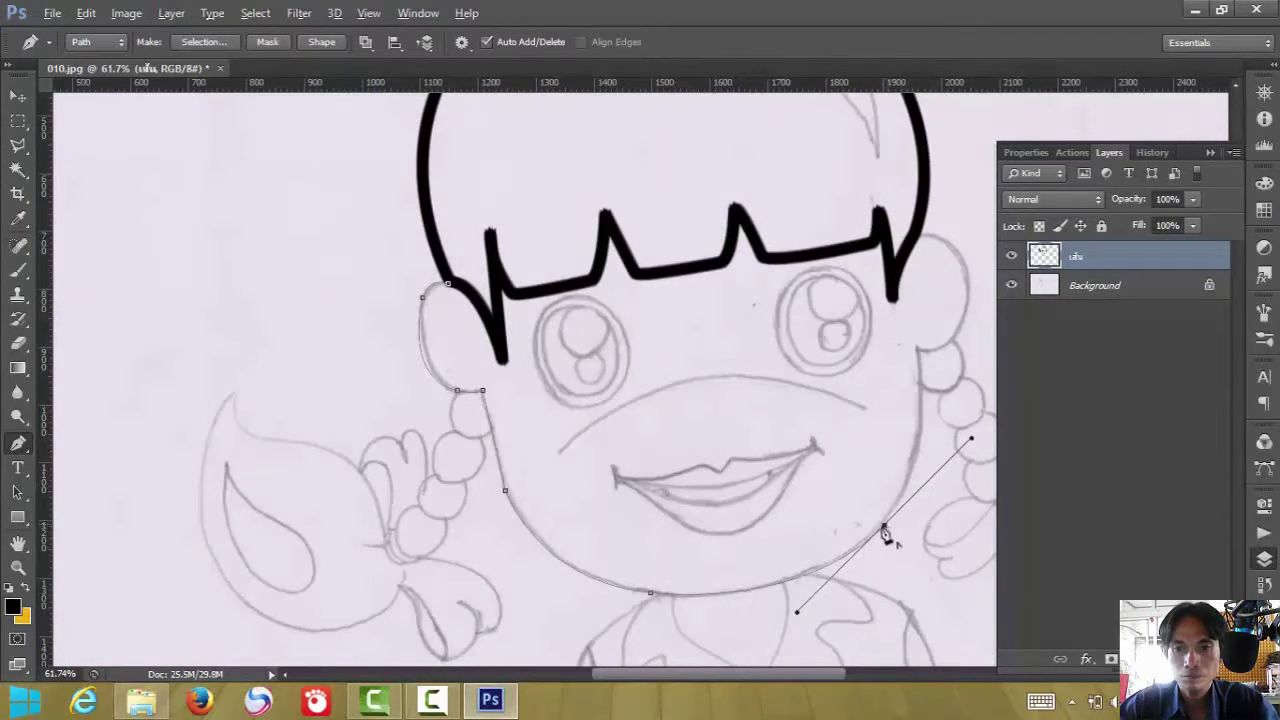
left_click(884, 527, "alt")
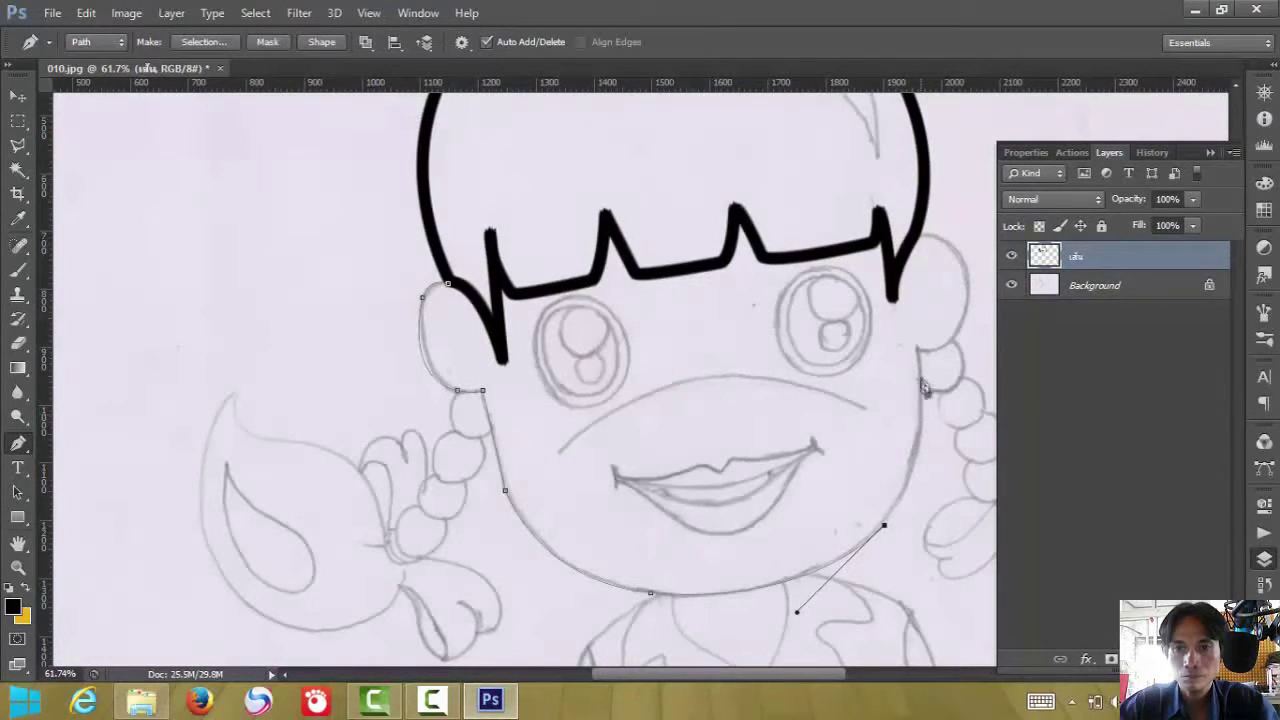
left_click_drag(918, 347, 900, 232)
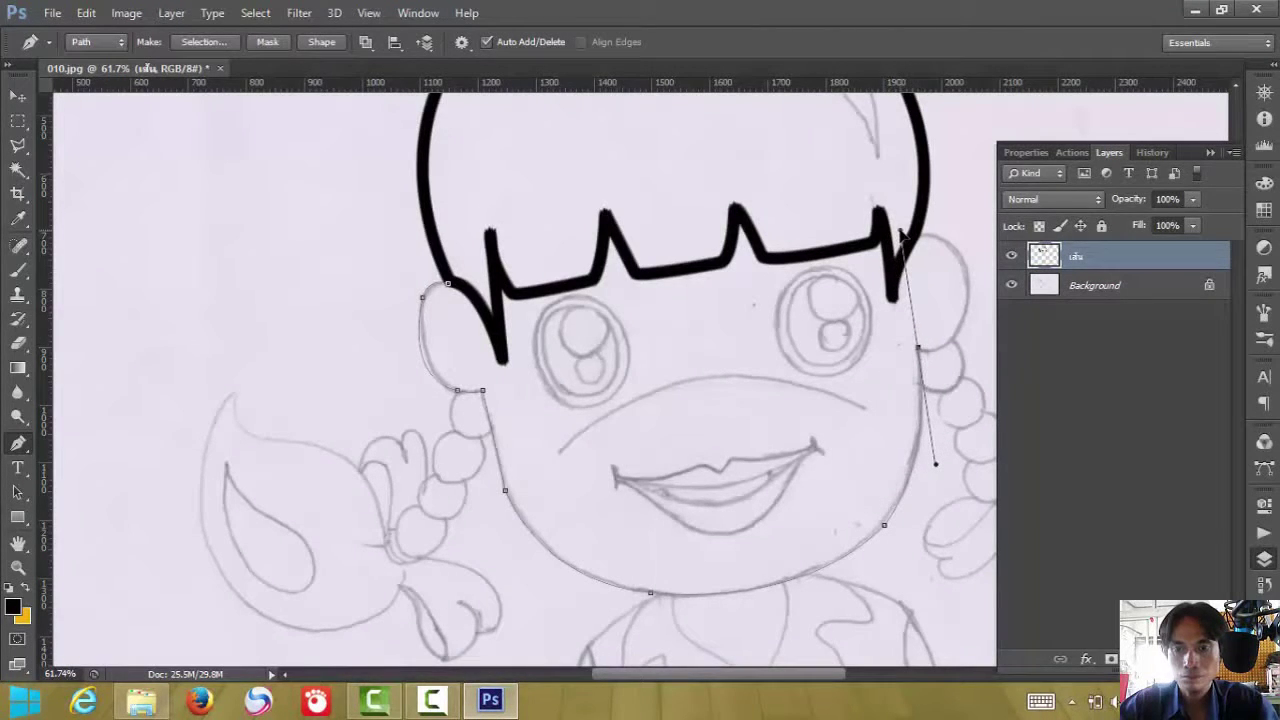
left_click(918, 349, "alt")
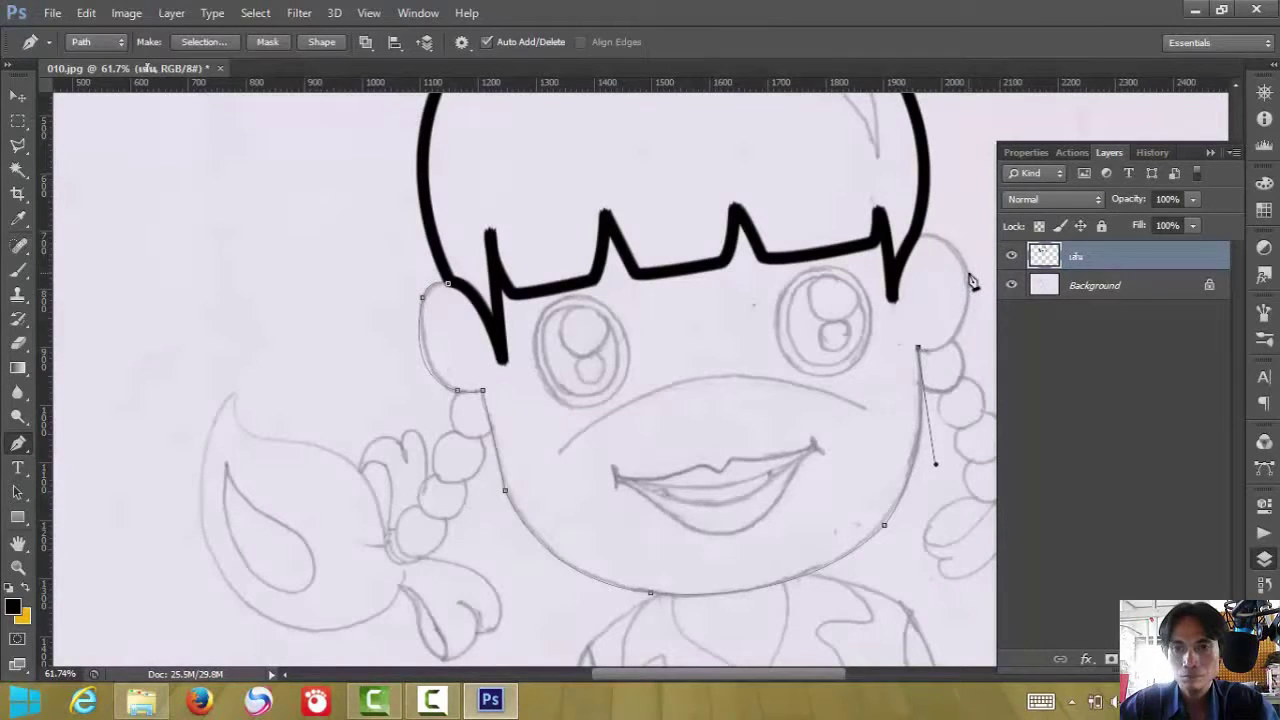
- Trace the right ear from its base around to the hair's right edge, ending the path in a corner point
left_click_drag(954, 331, 972, 300)
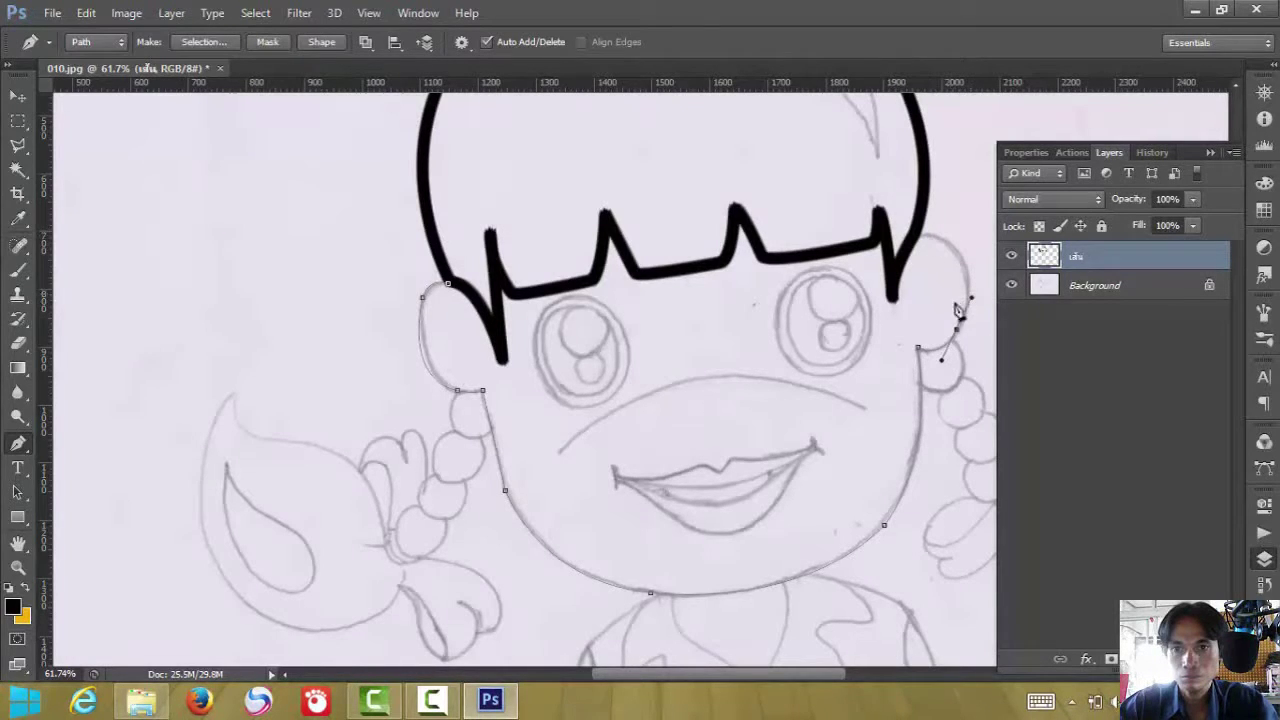
left_click(956, 330, "alt")
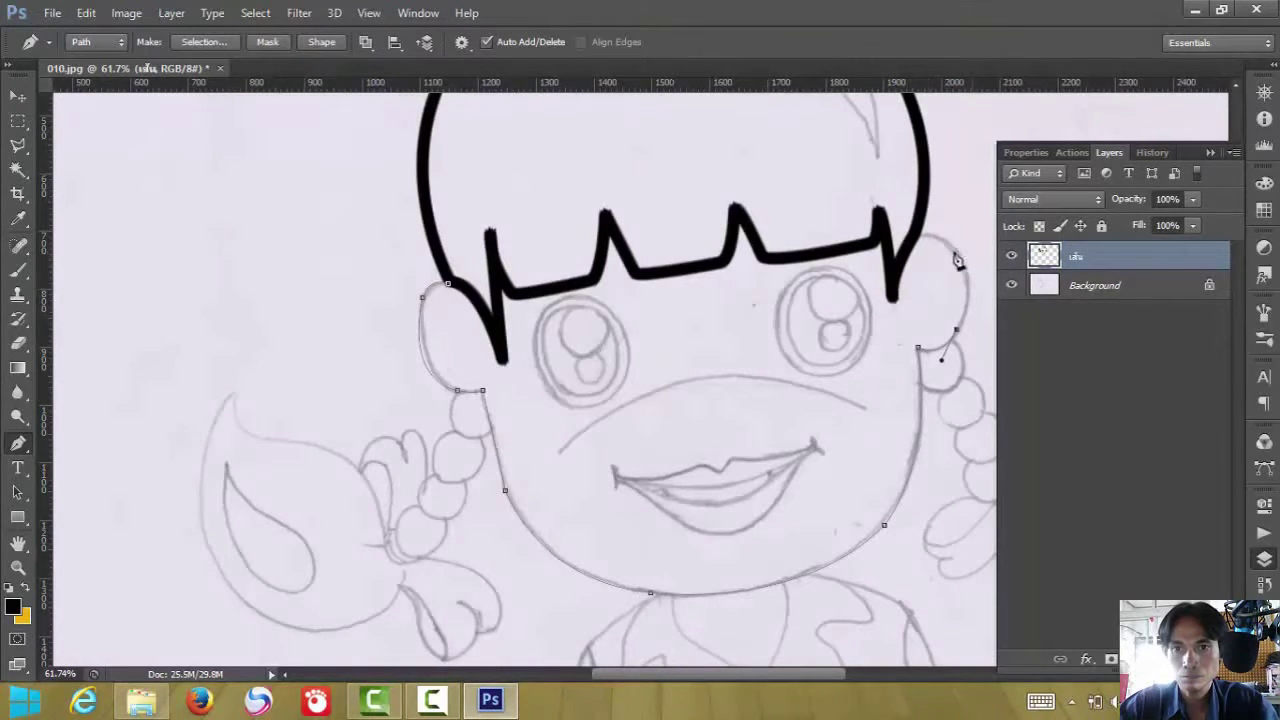
left_click_drag(920, 236, 836, 242)
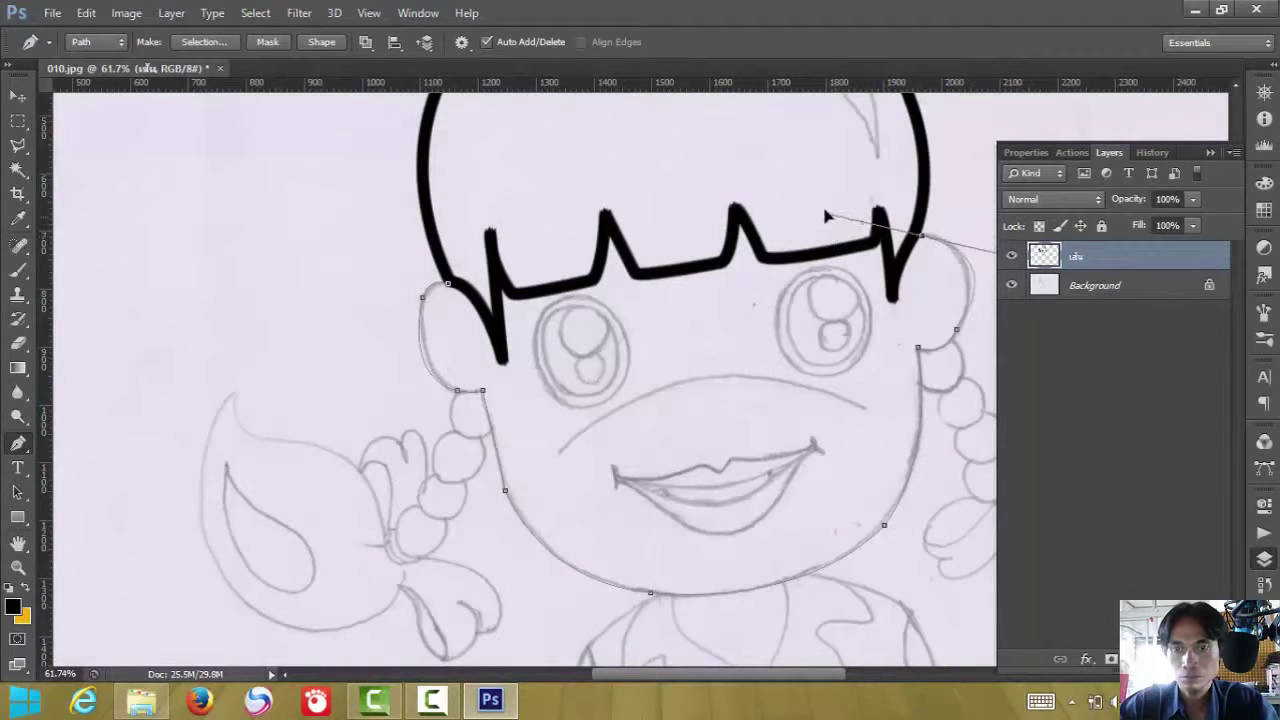
left_click_drag(920, 237, 856, 238)
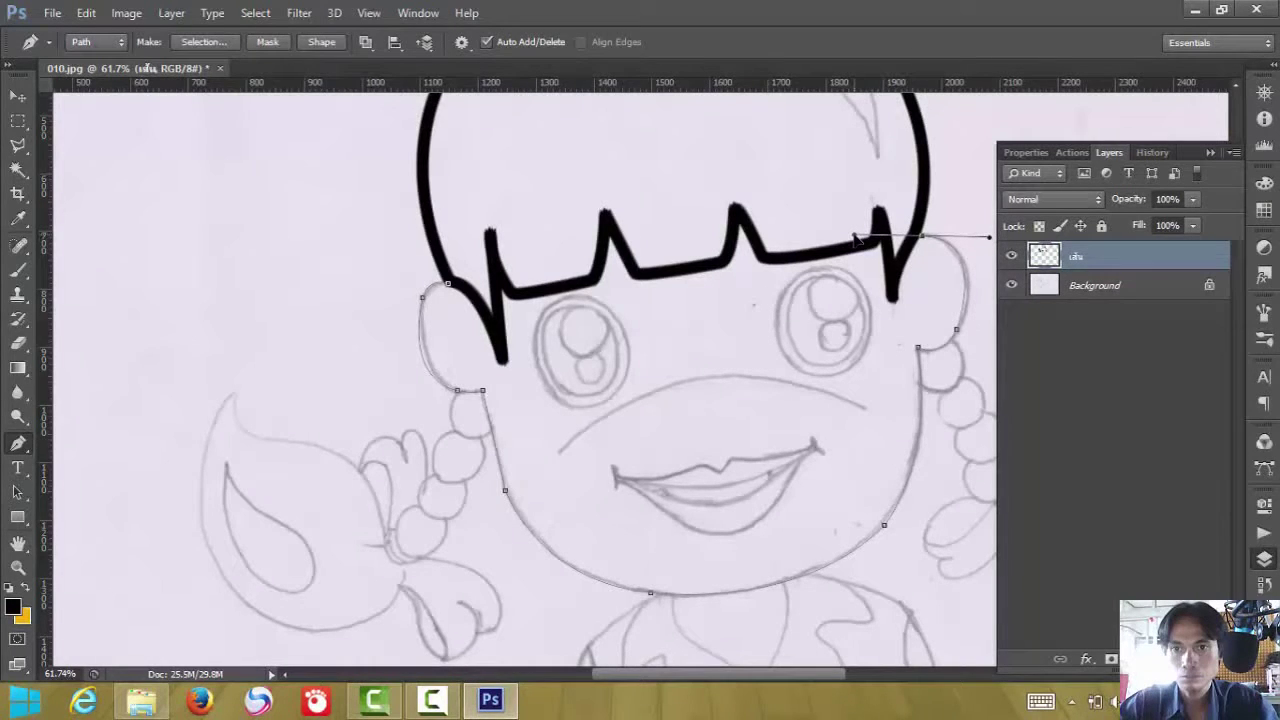
left_click(921, 240)
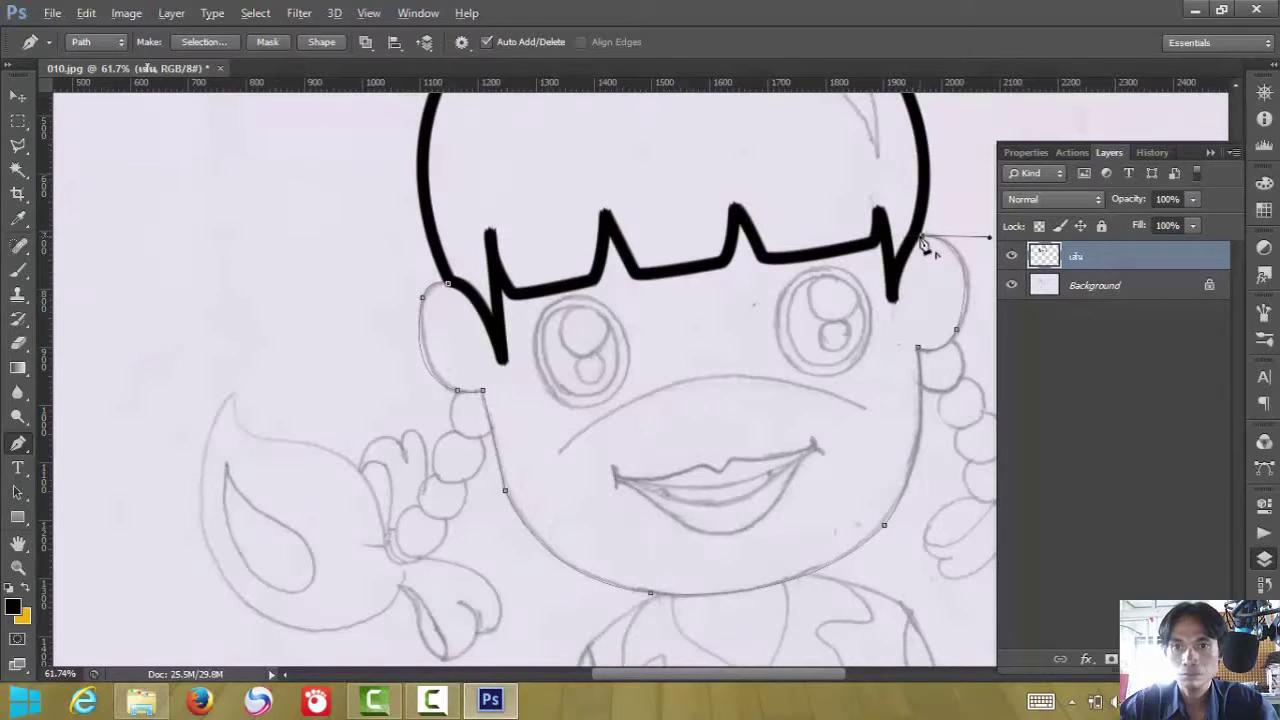
- Stroke the ears-and-jaw path with the Brush without simulated pressure, and hide the path outline
right_click(714, 306)
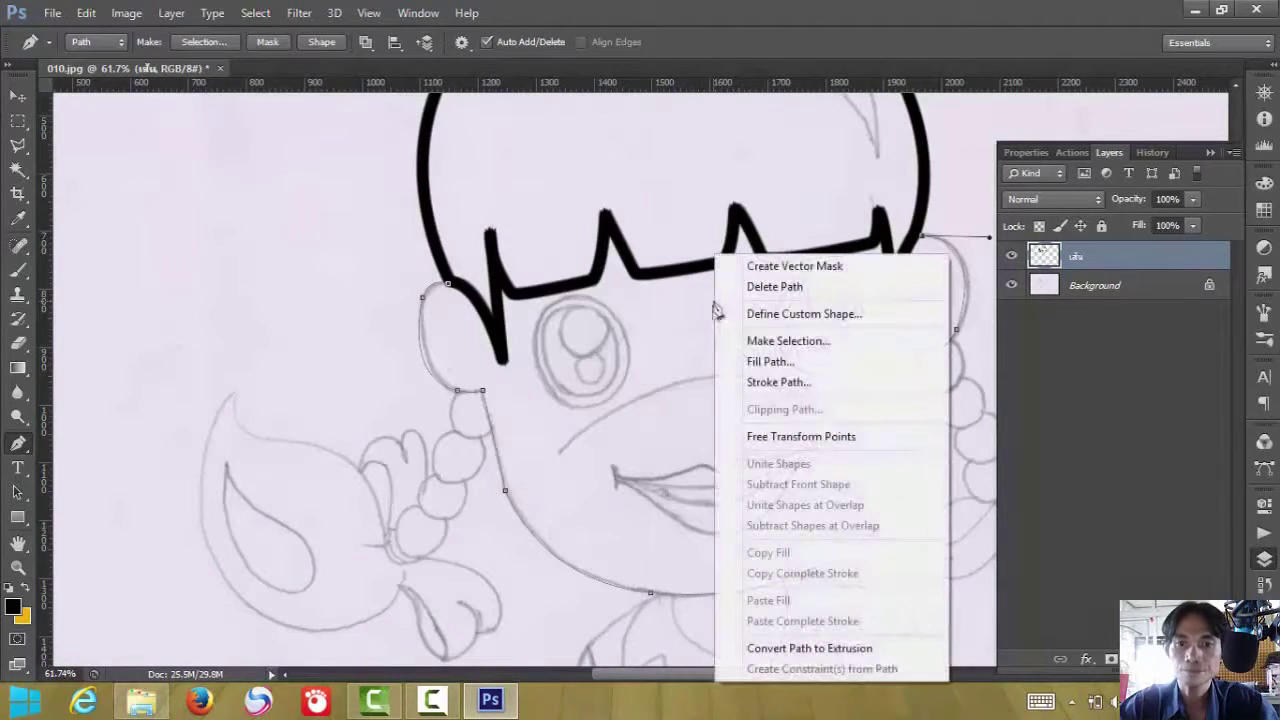
left_click(773, 383)
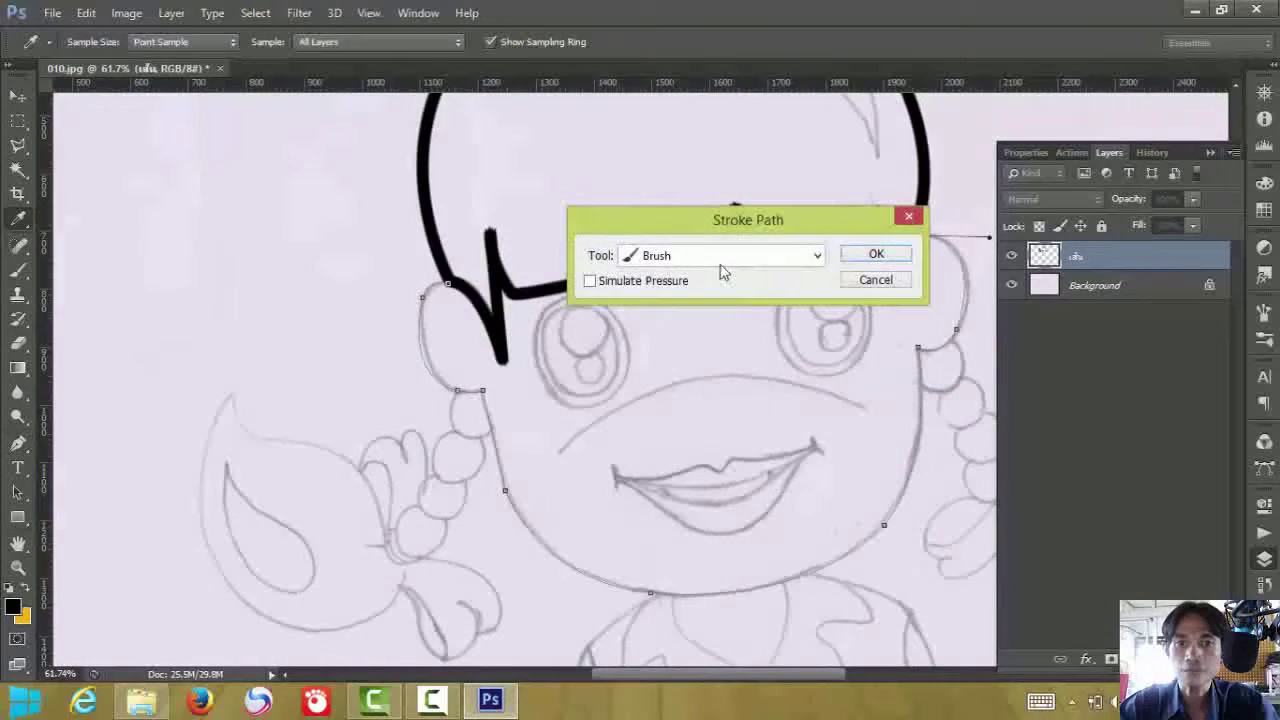
left_click(876, 256)
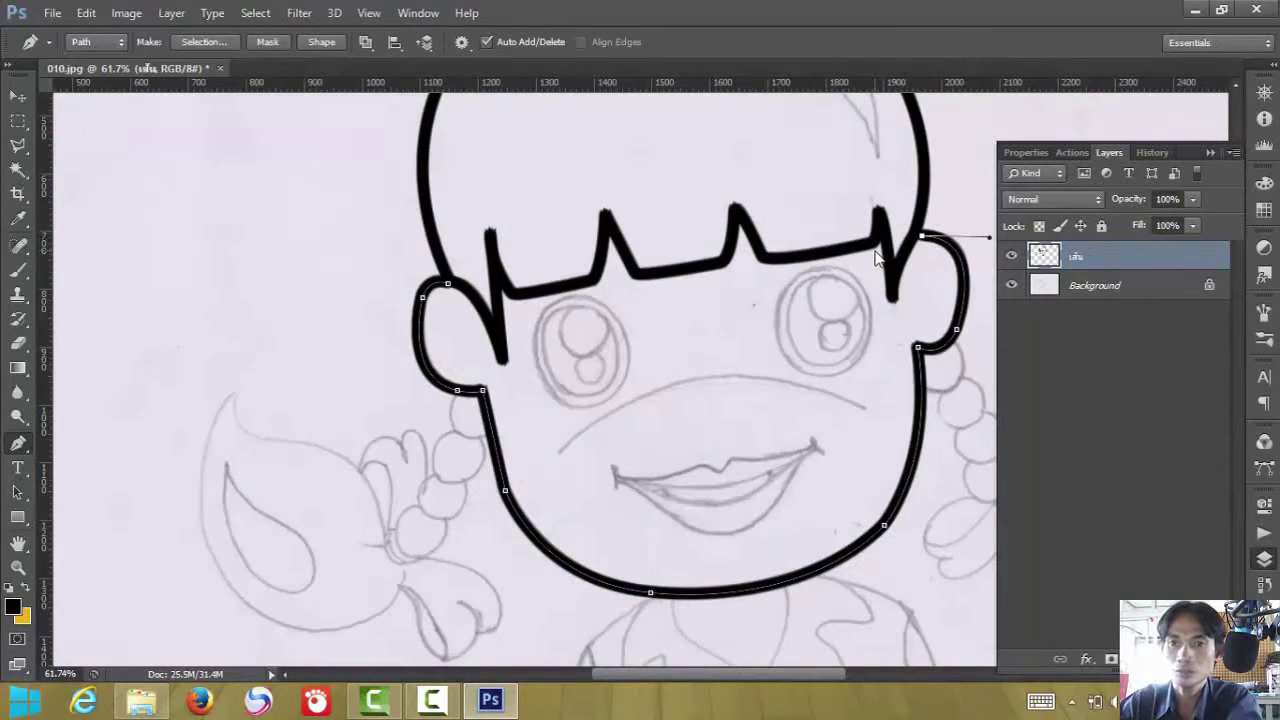
key("Return")
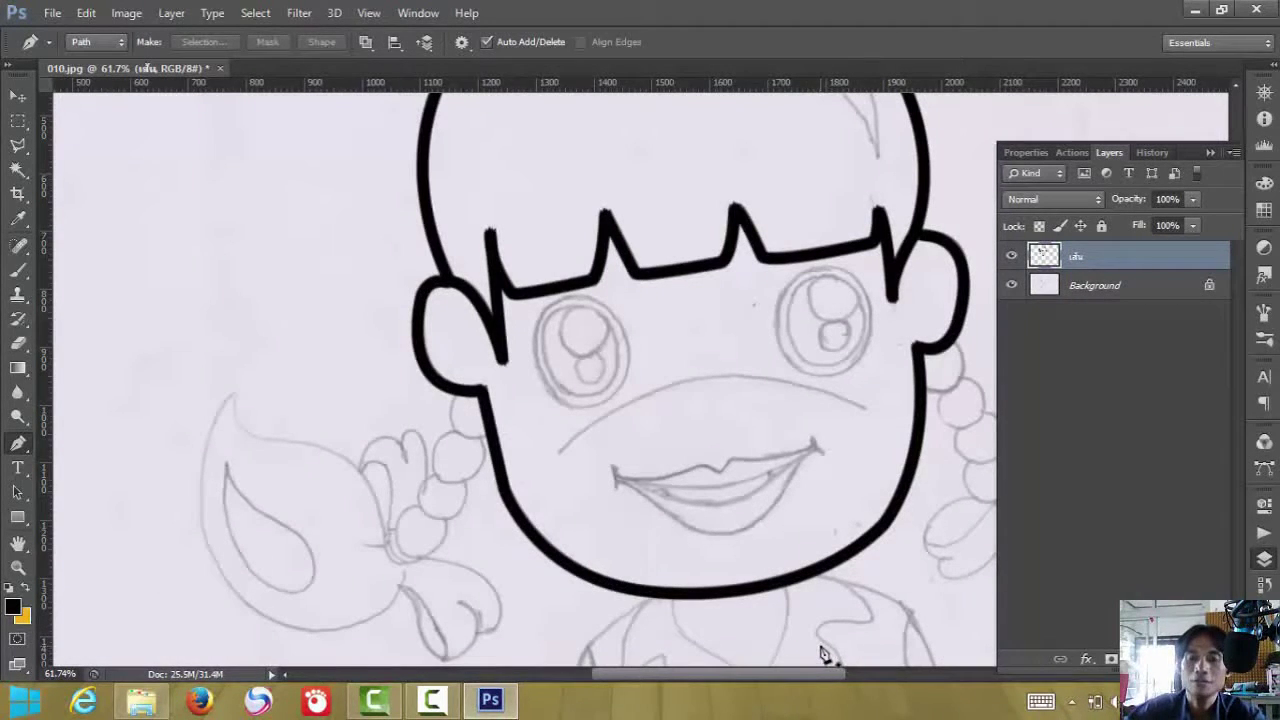
- Trace the curved line above the mouth as a single Pen arc and stroke it with the Brush
left_click(557, 453)
left_click_drag(866, 409, 1066, 510)
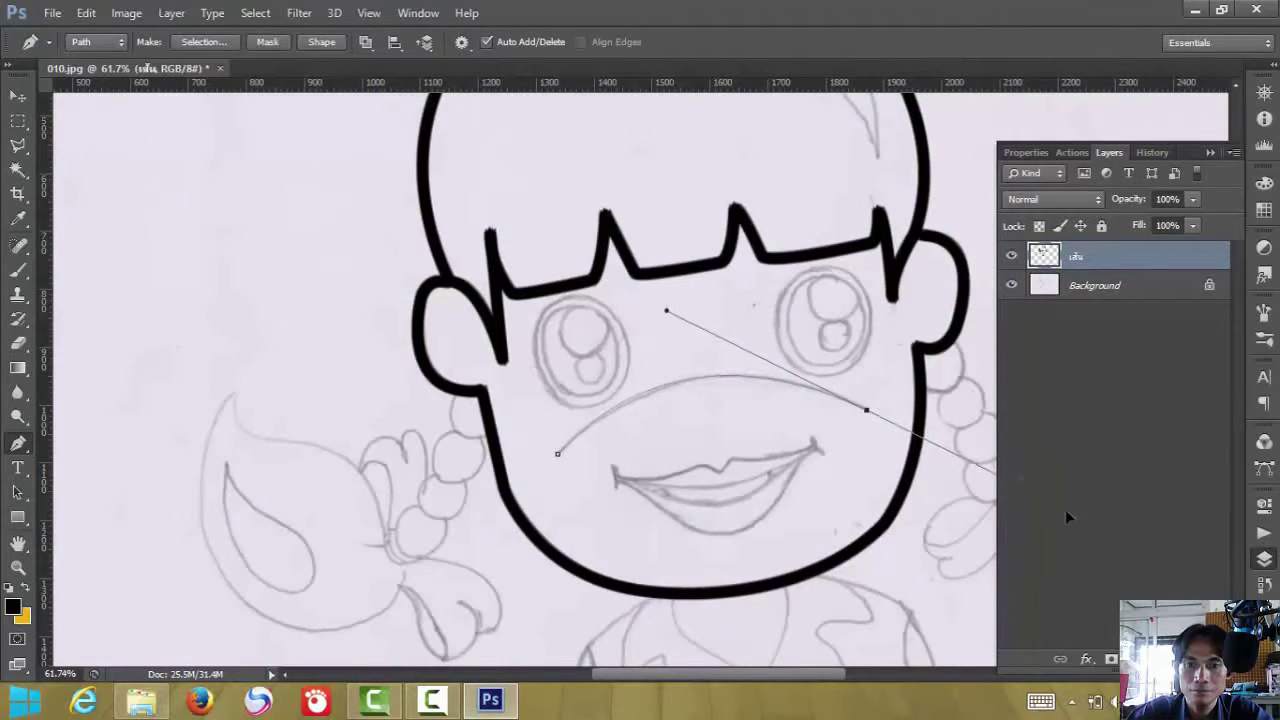
right_click(760, 408)
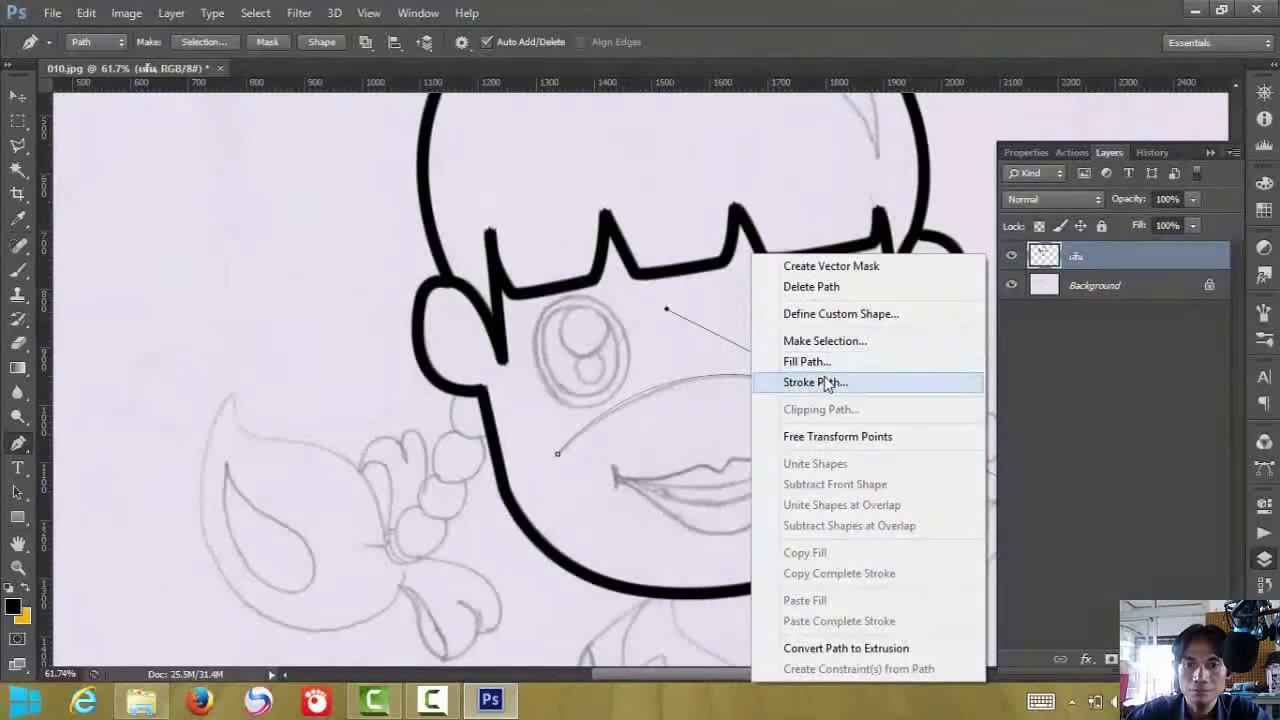
left_click(814, 381)
left_click(876, 255)
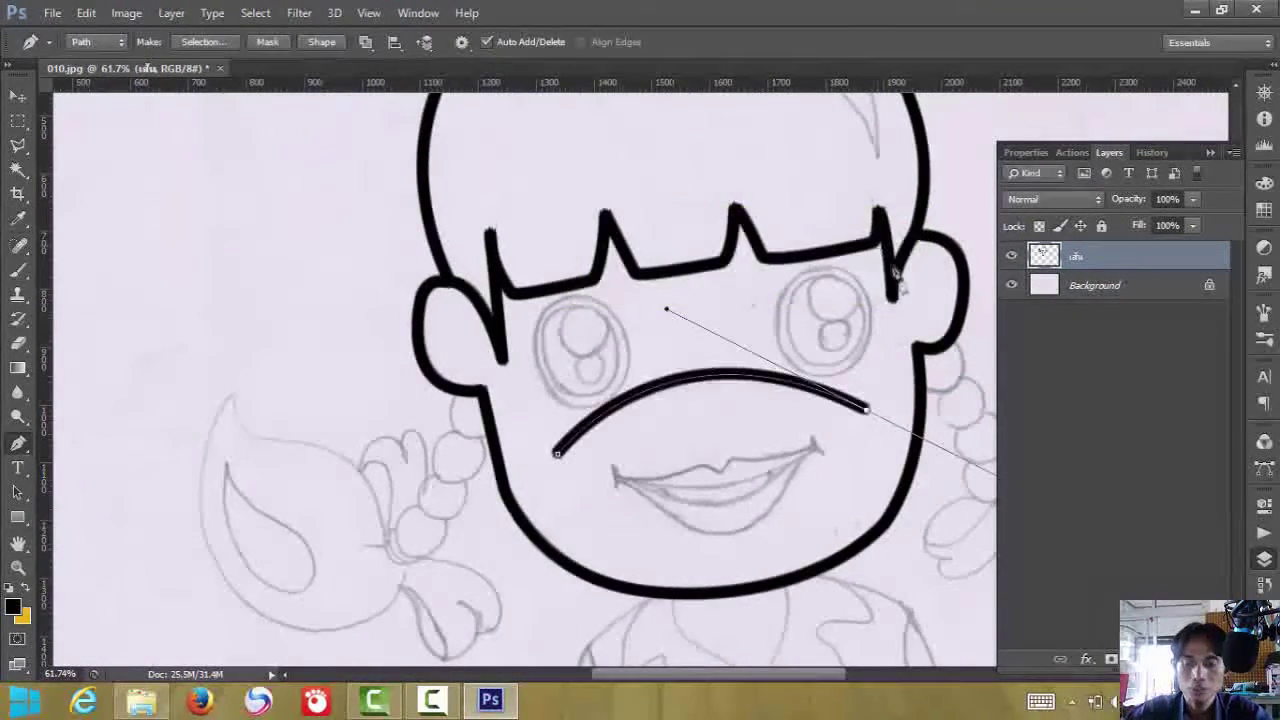
key("Return")
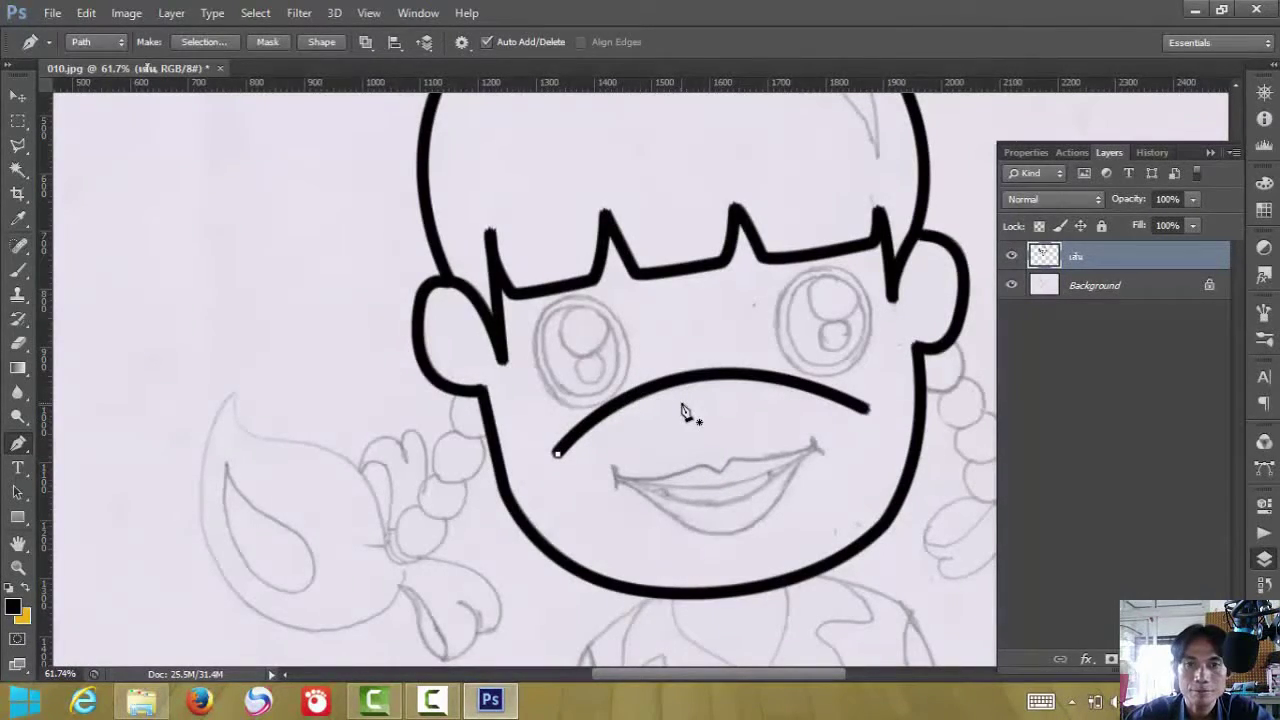
scroll(684, 412, "down", 4)
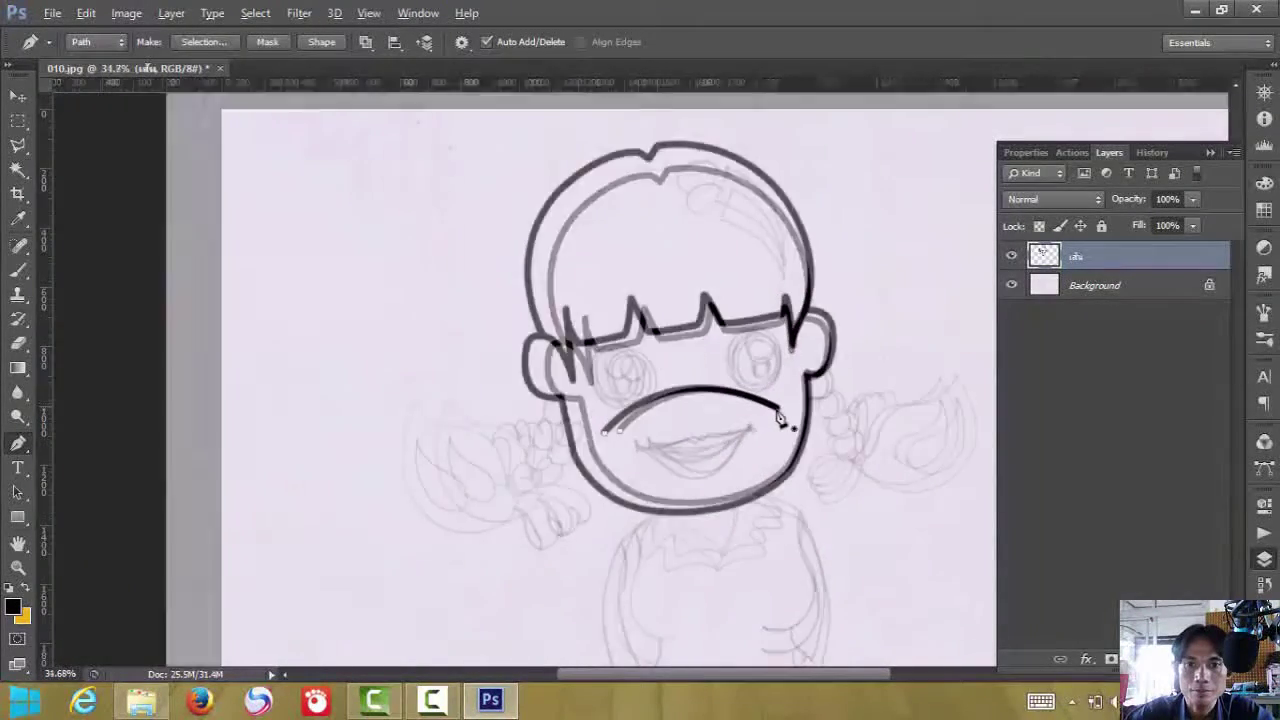
scroll(795, 416, "up", 5)
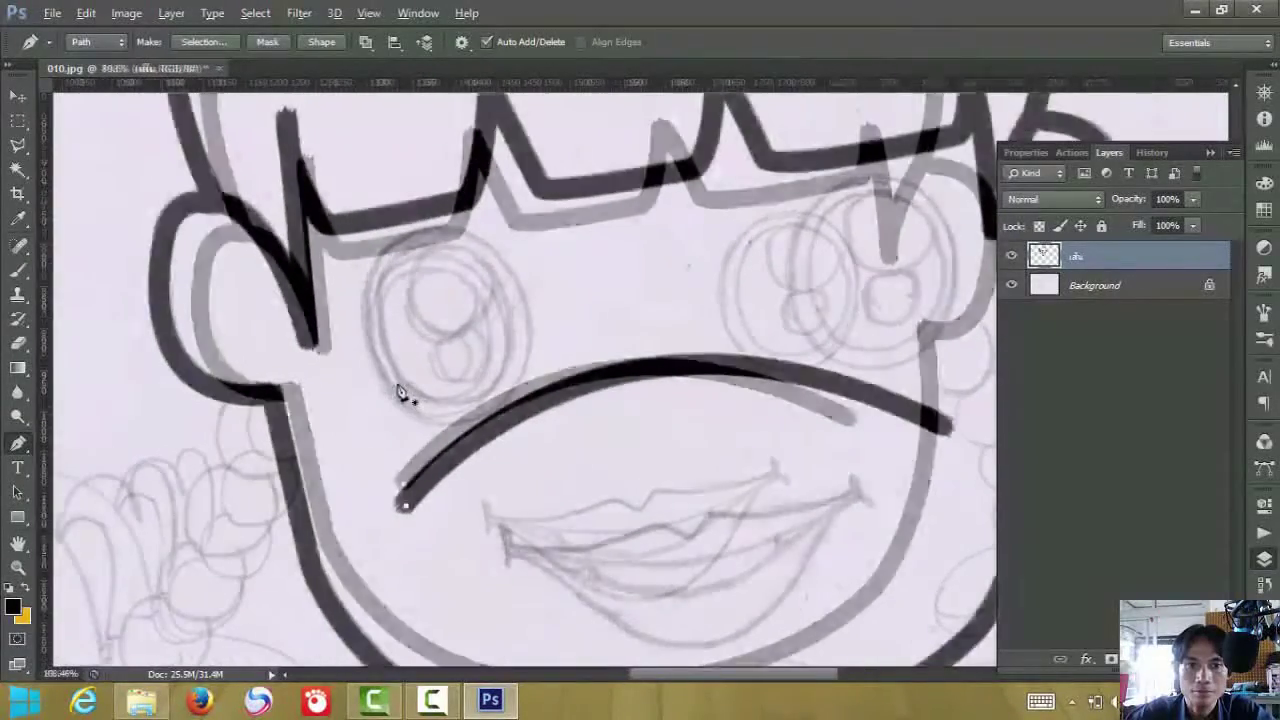
scroll(651, 480, "up", 2)
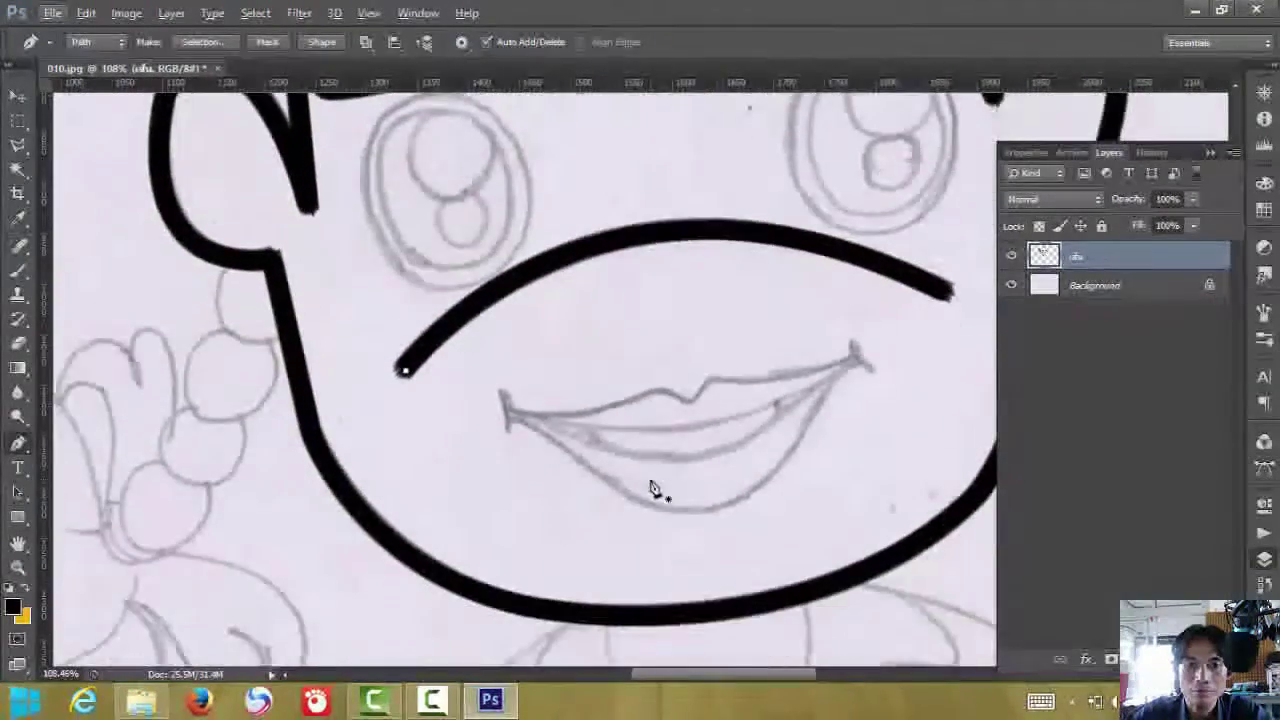
scroll(645, 450, "up", 3)
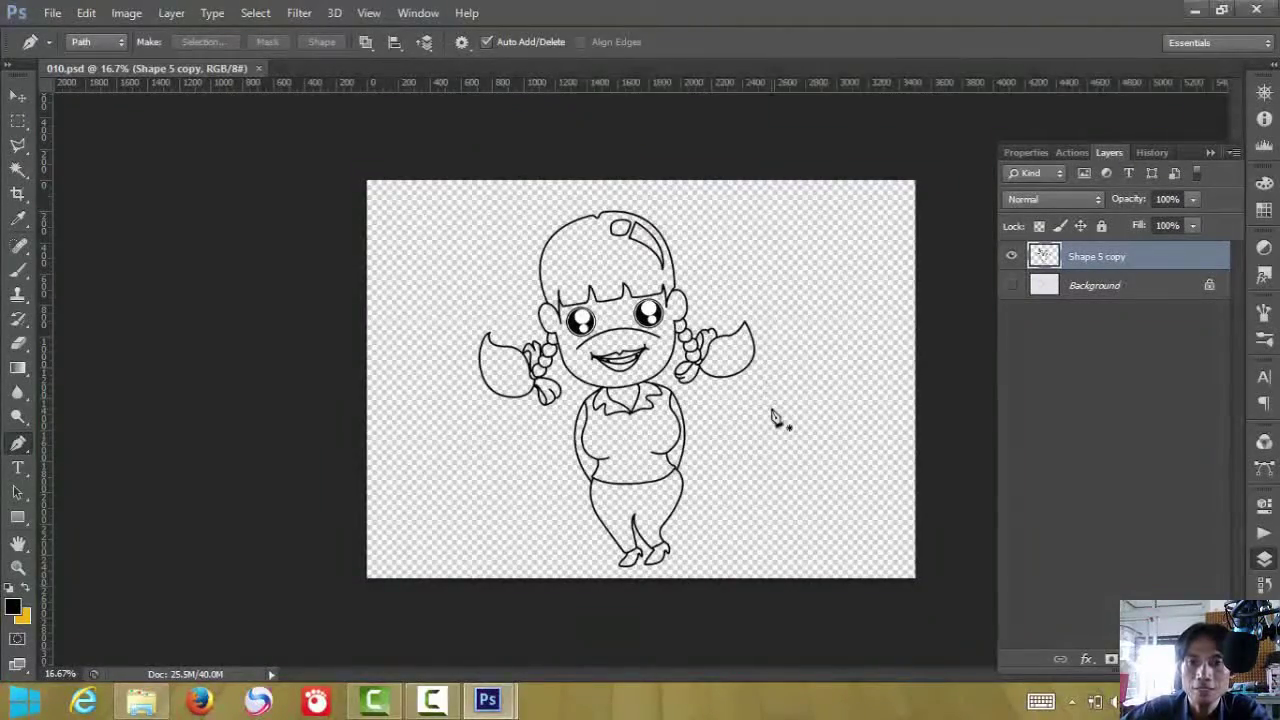
- Examine the finished line art in 010.psd up close, checking the face, braids, collar, body and hair highlights
scroll(770, 410, "up", 3)
scroll(730, 405, "up", 3)
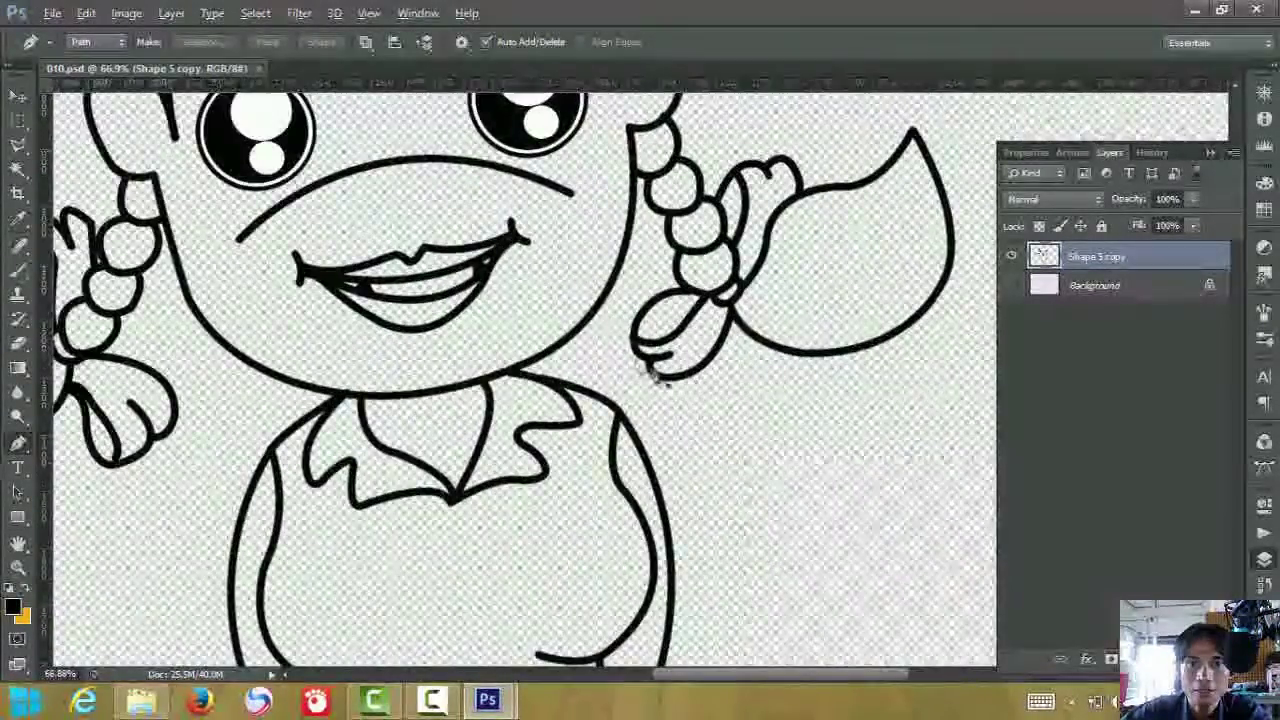
scroll(588, 349, "down", 5)
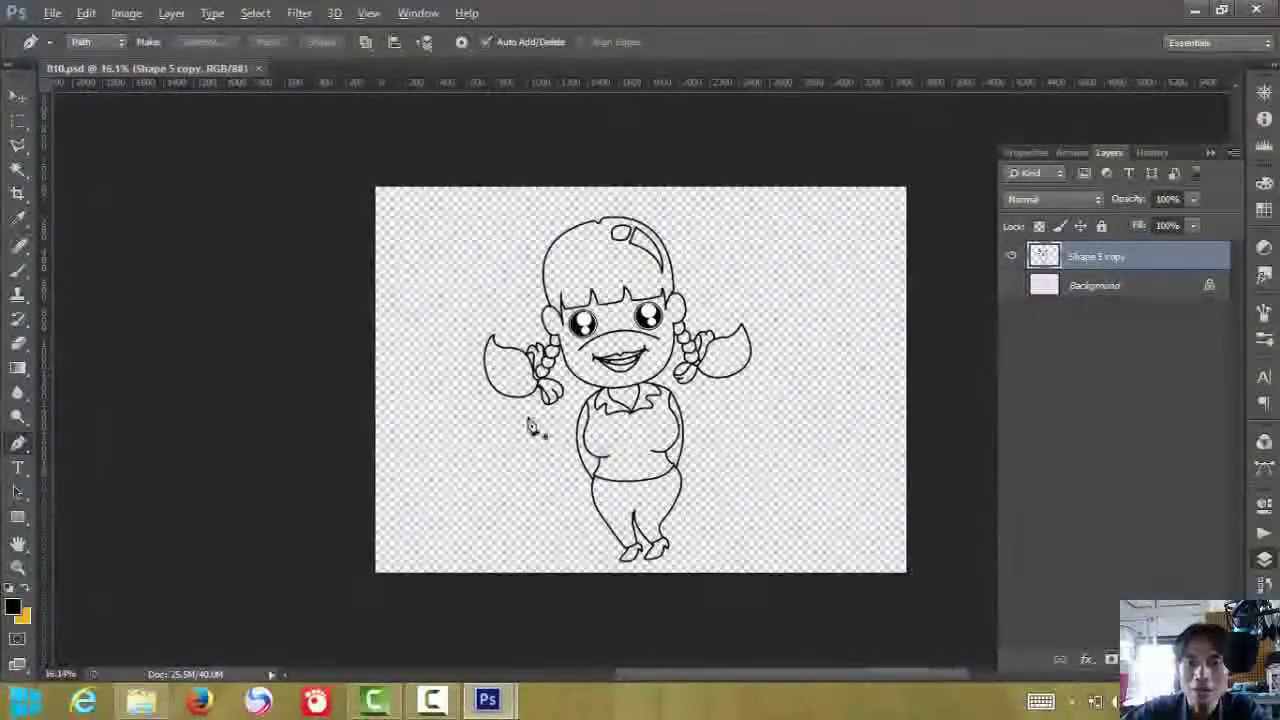
scroll(757, 473, "up", 2)
scroll(698, 460, "up", 6)
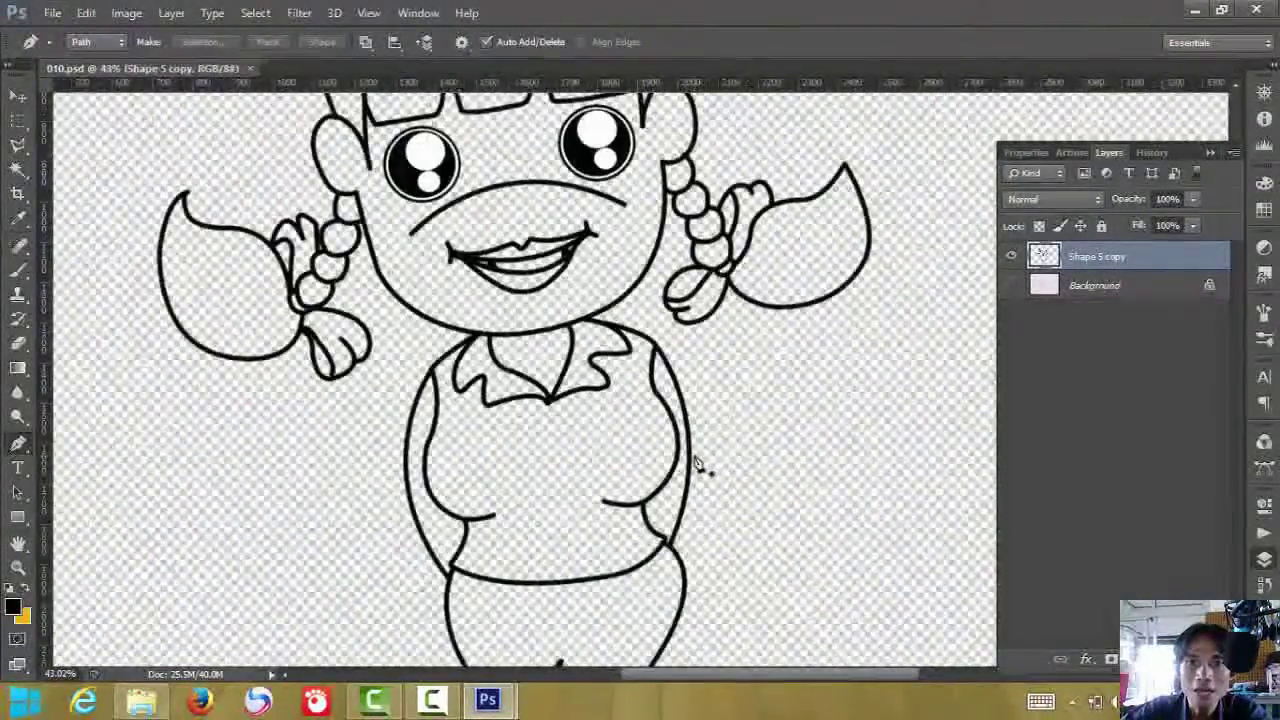
scroll(698, 462, "down", 5)
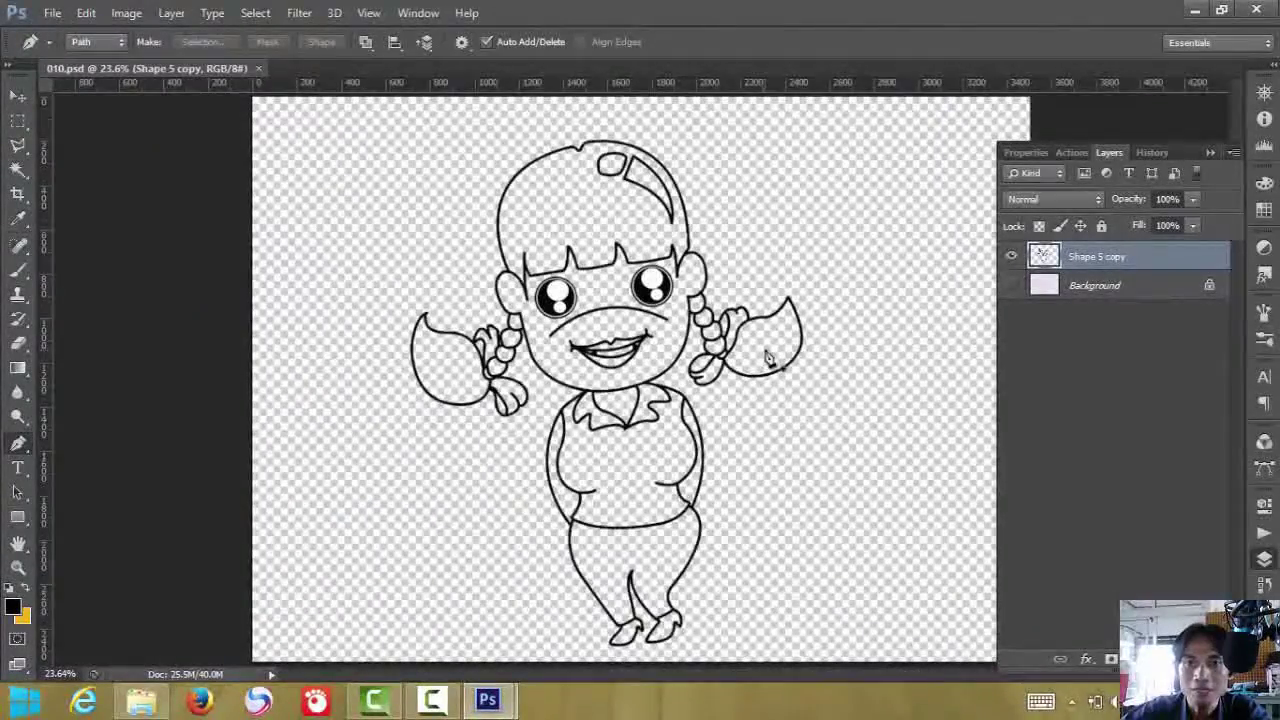
scroll(765, 362, "down", 2)
scroll(764, 358, "up", 2)
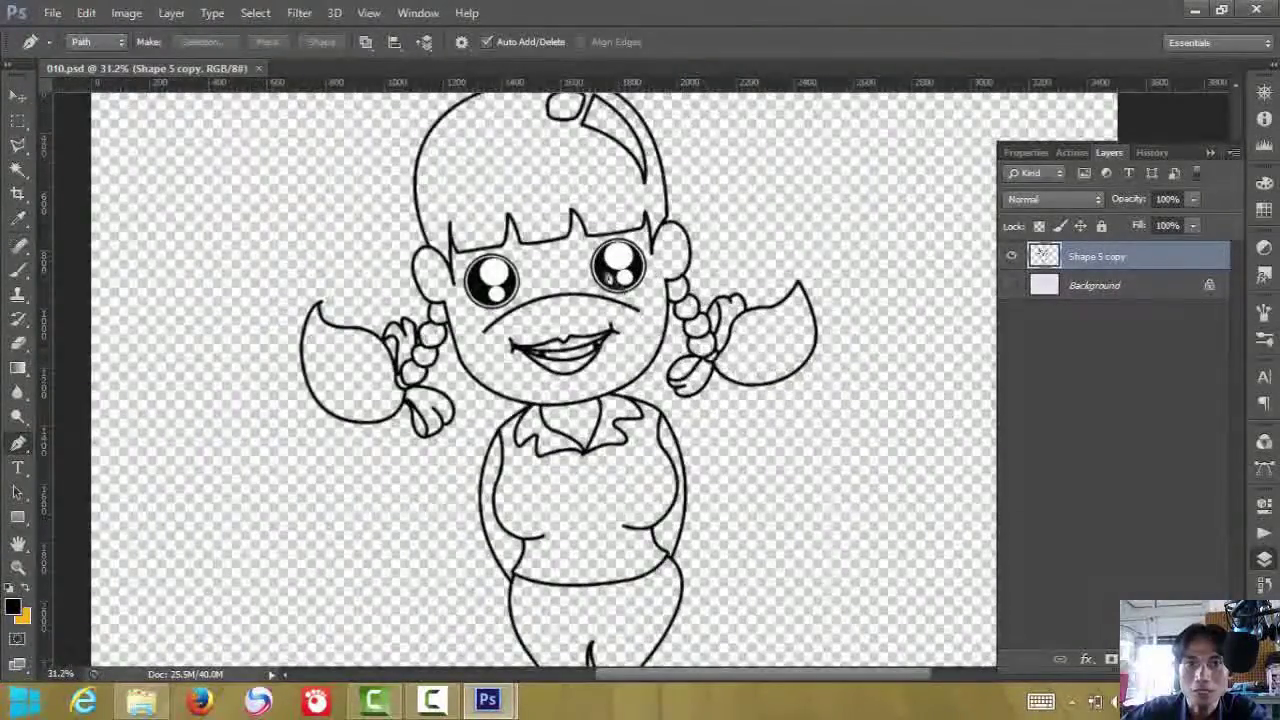
scroll(608, 277, "up", 1)
scroll(605, 277, "up", 4)
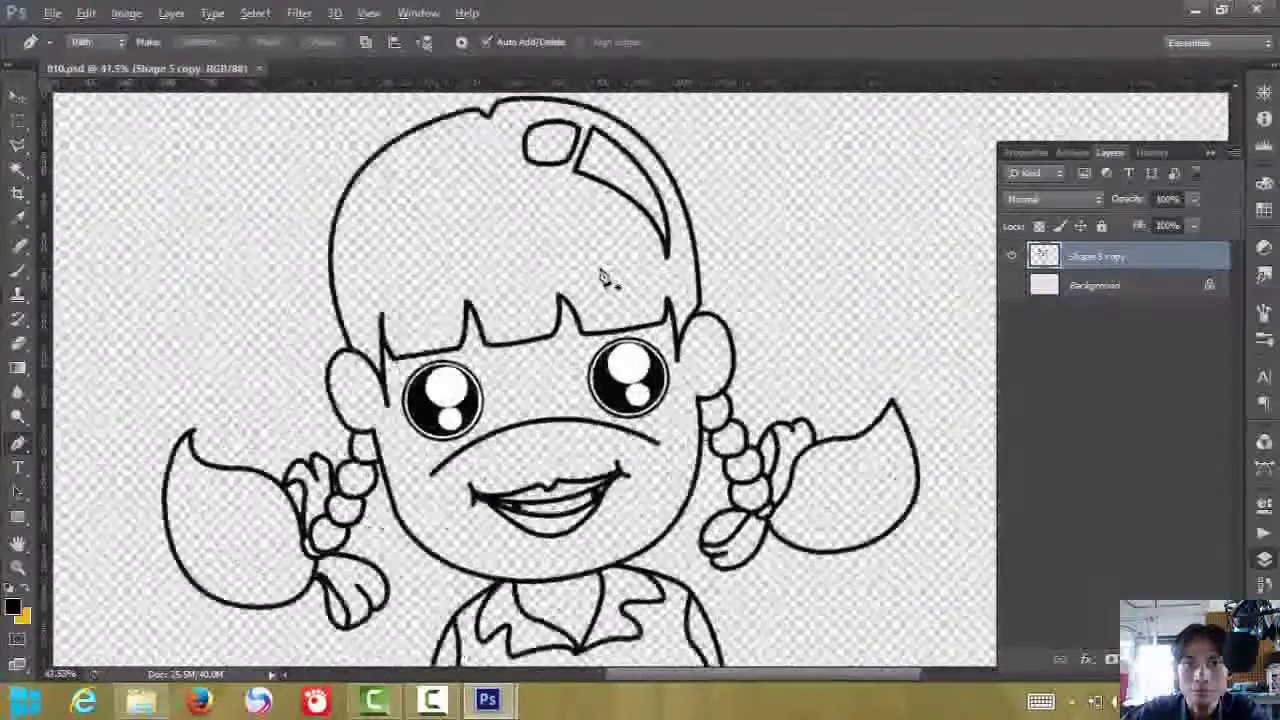
- Duplicate the Shape 5 copy layer and hide the original, leaving only the duplicate visible
scroll(605, 277, "up", 1)
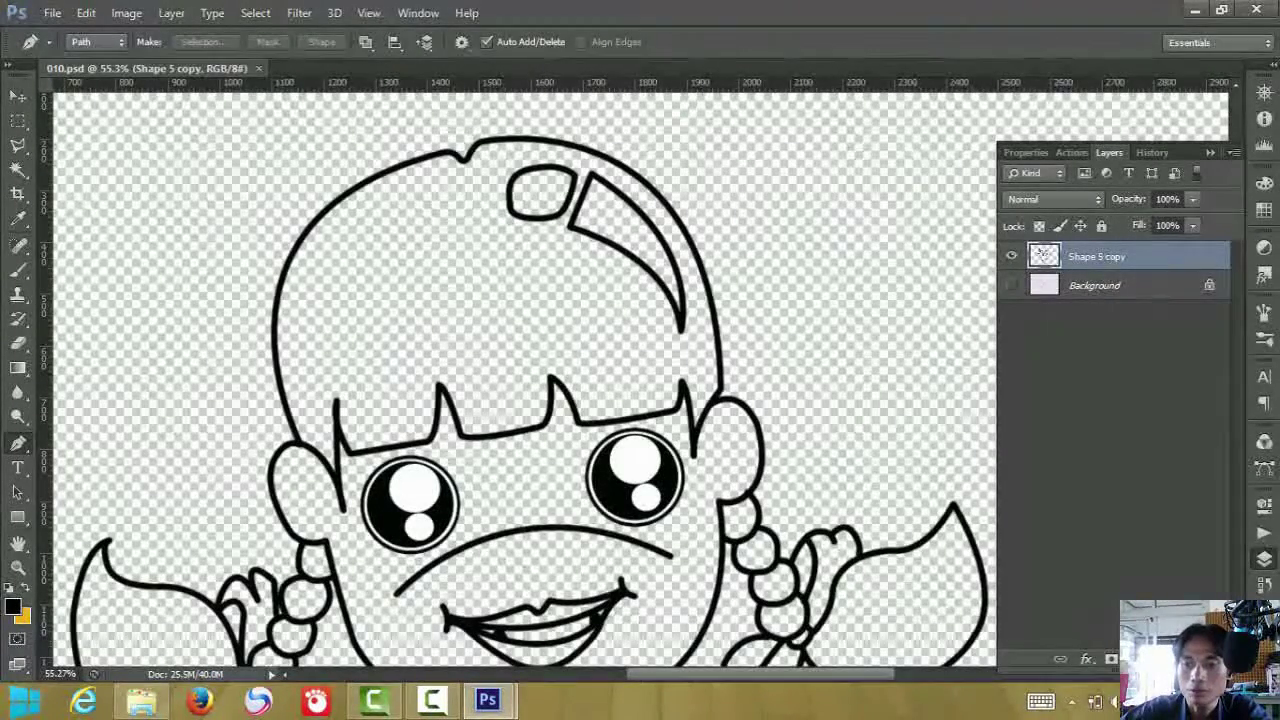
left_click_drag(1160, 258, 1188, 658)
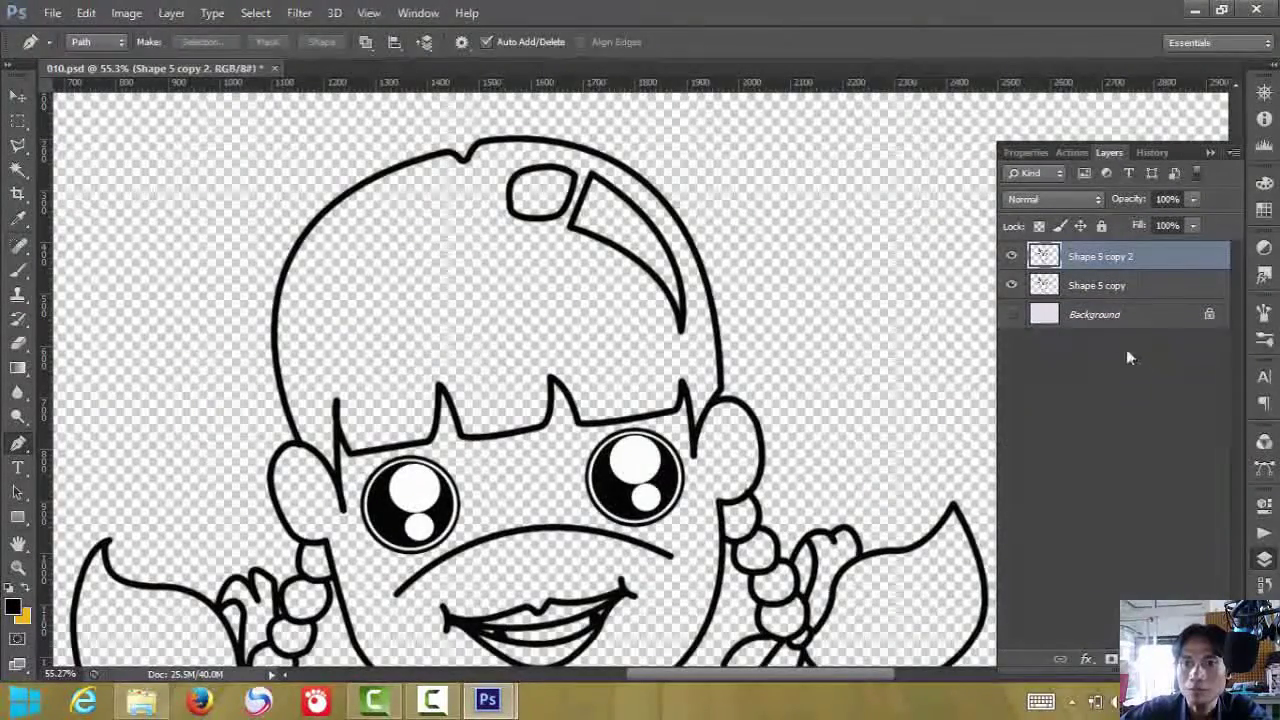
left_click(1012, 286)
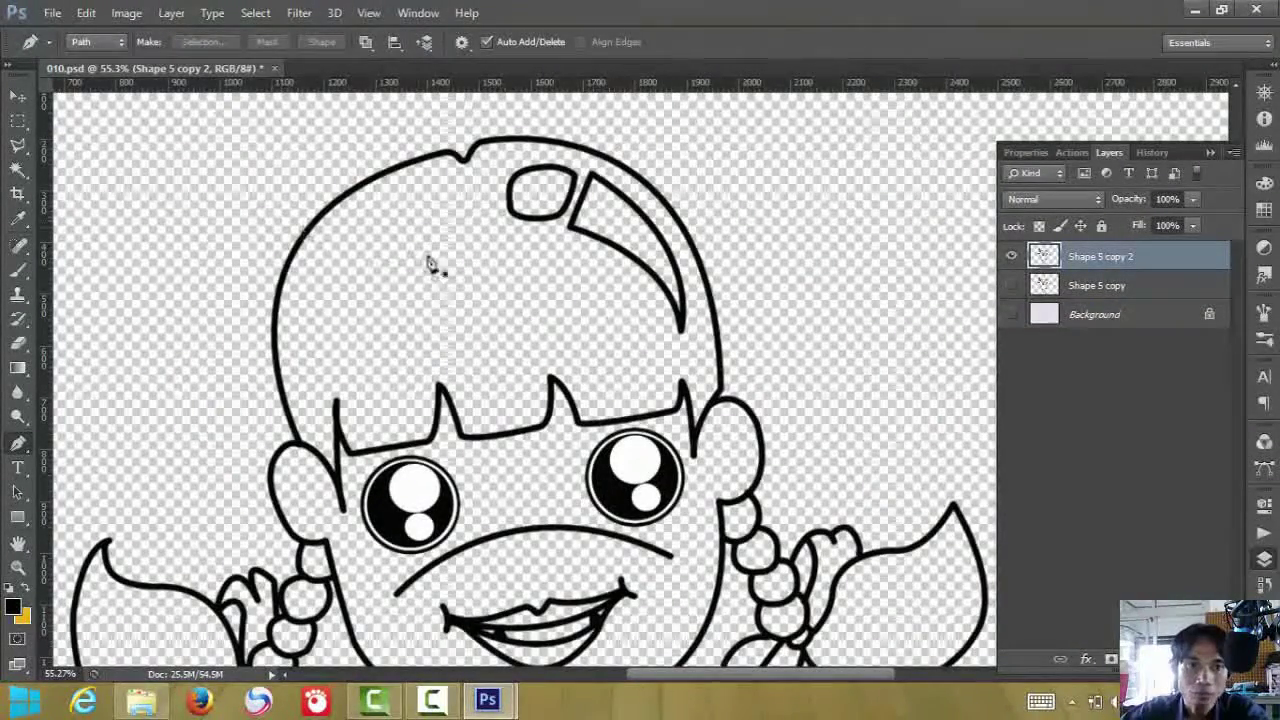
- Select the hair area above the fringe with the Magic Wand at tolerance 32, leaving out the two highlight shapes
left_click(20, 172)
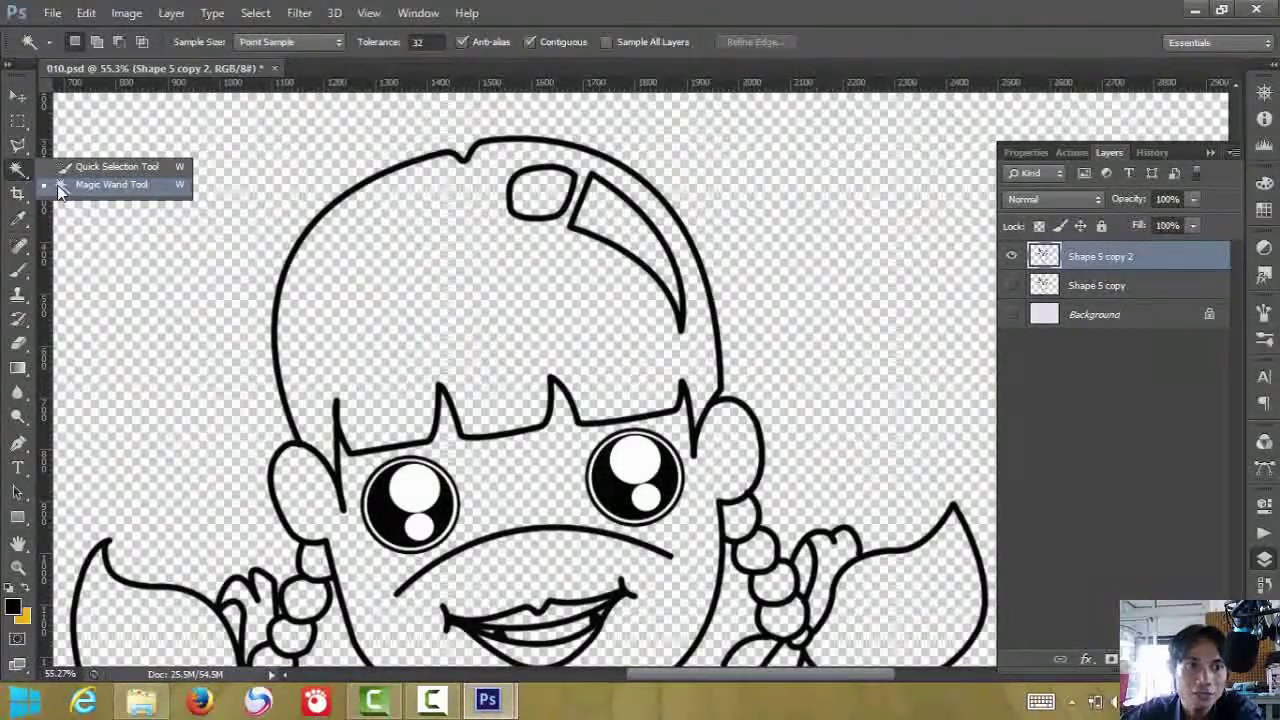
left_click(63, 186)
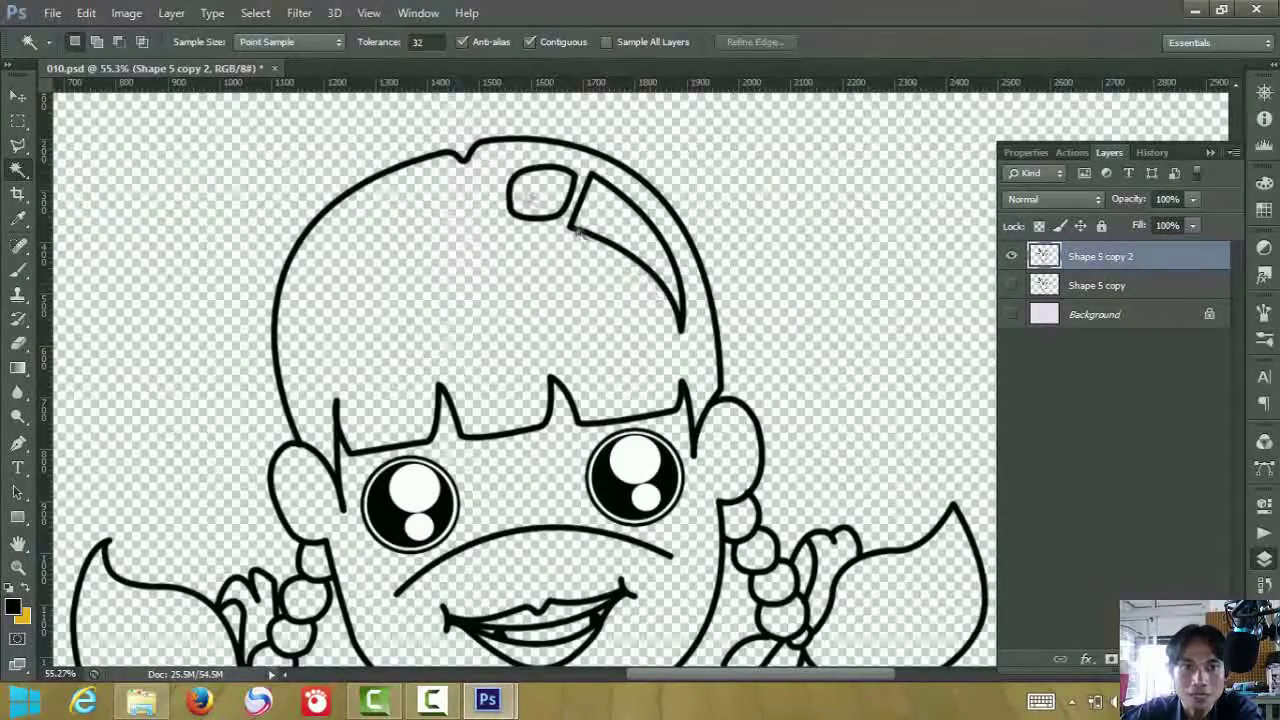
left_click(441, 269)
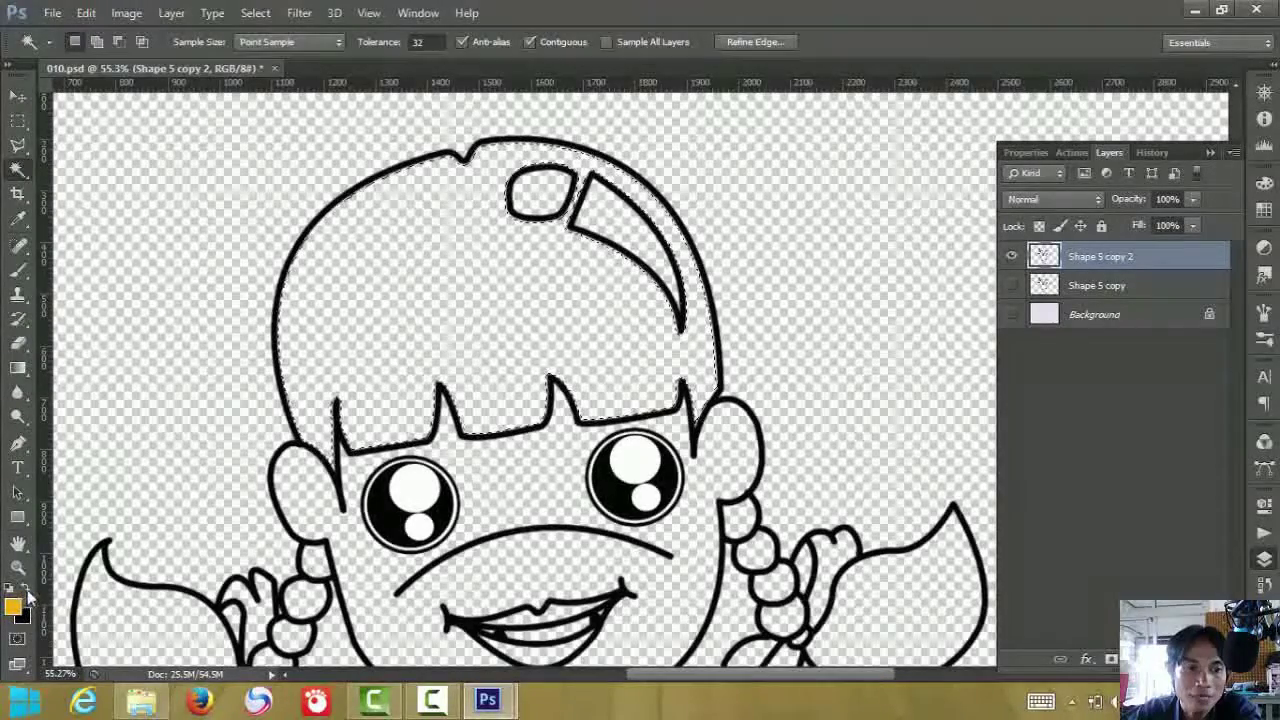
- Set the hair gradient colours to yellow-orange #f9b704 as background and red-orange #fb490b as foreground
left_click(13, 607)
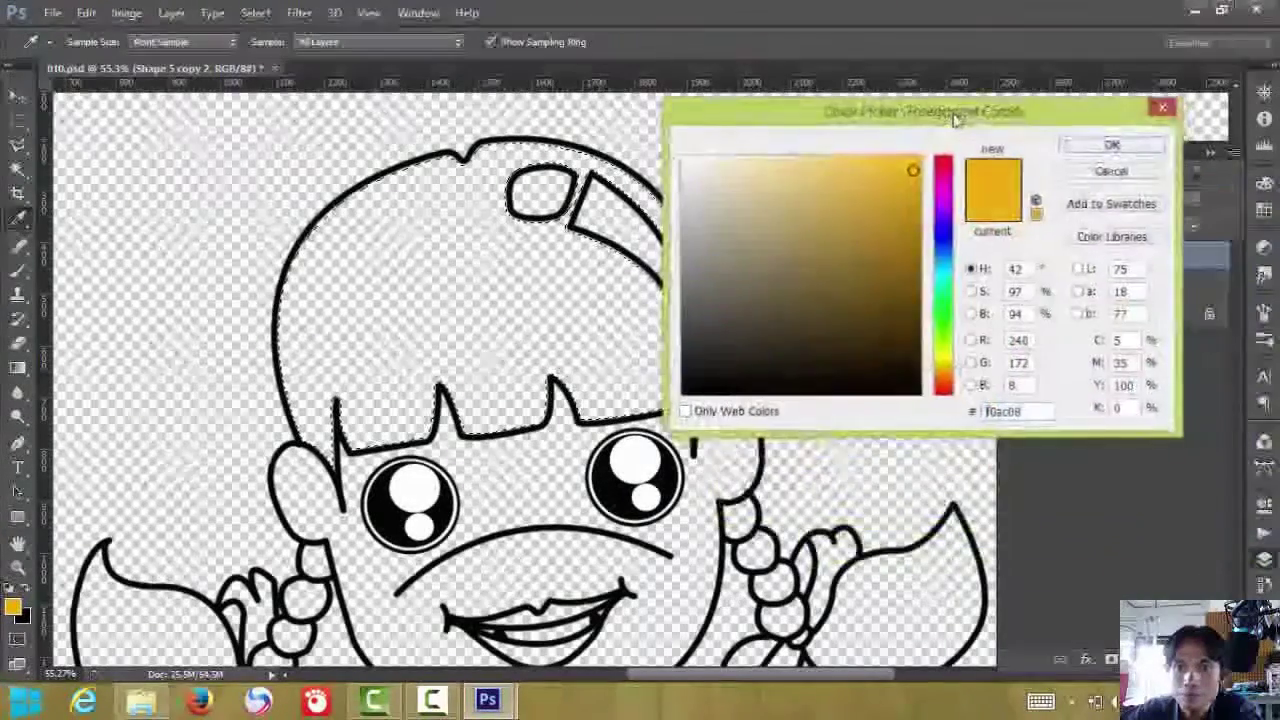
left_click_drag(909, 189, 913, 180)
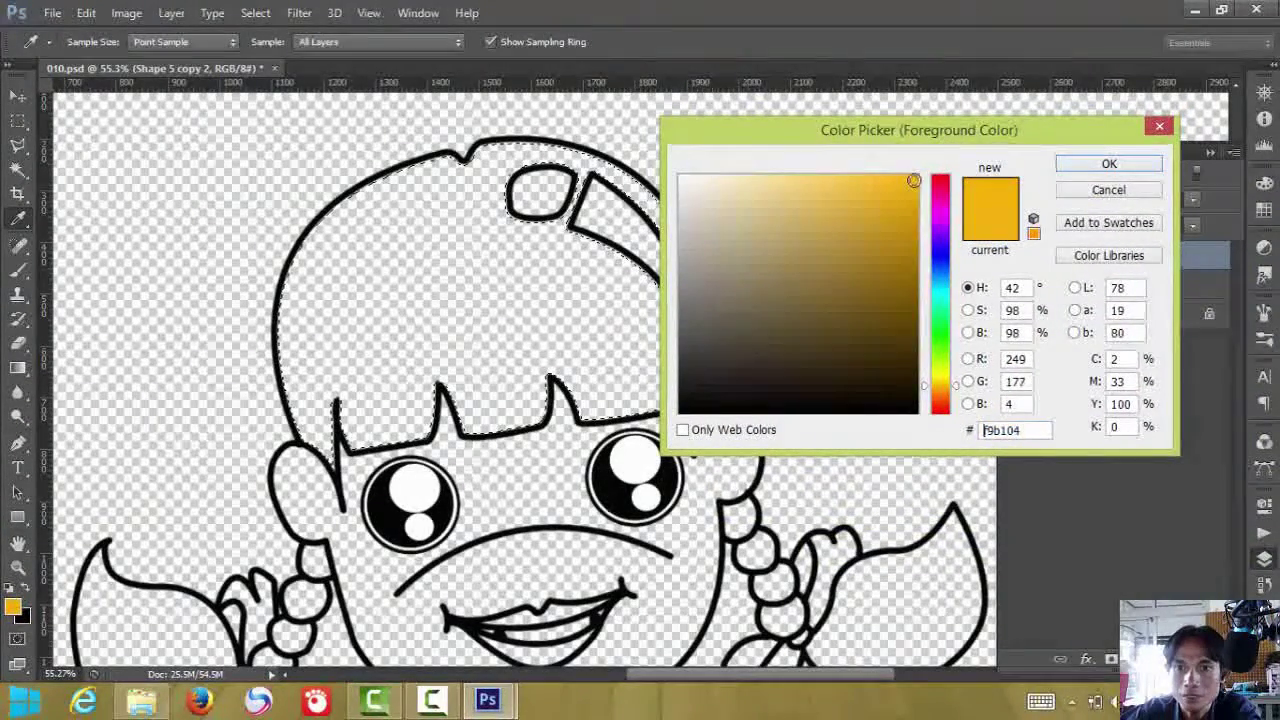
left_click_drag(924, 393, 924, 388)
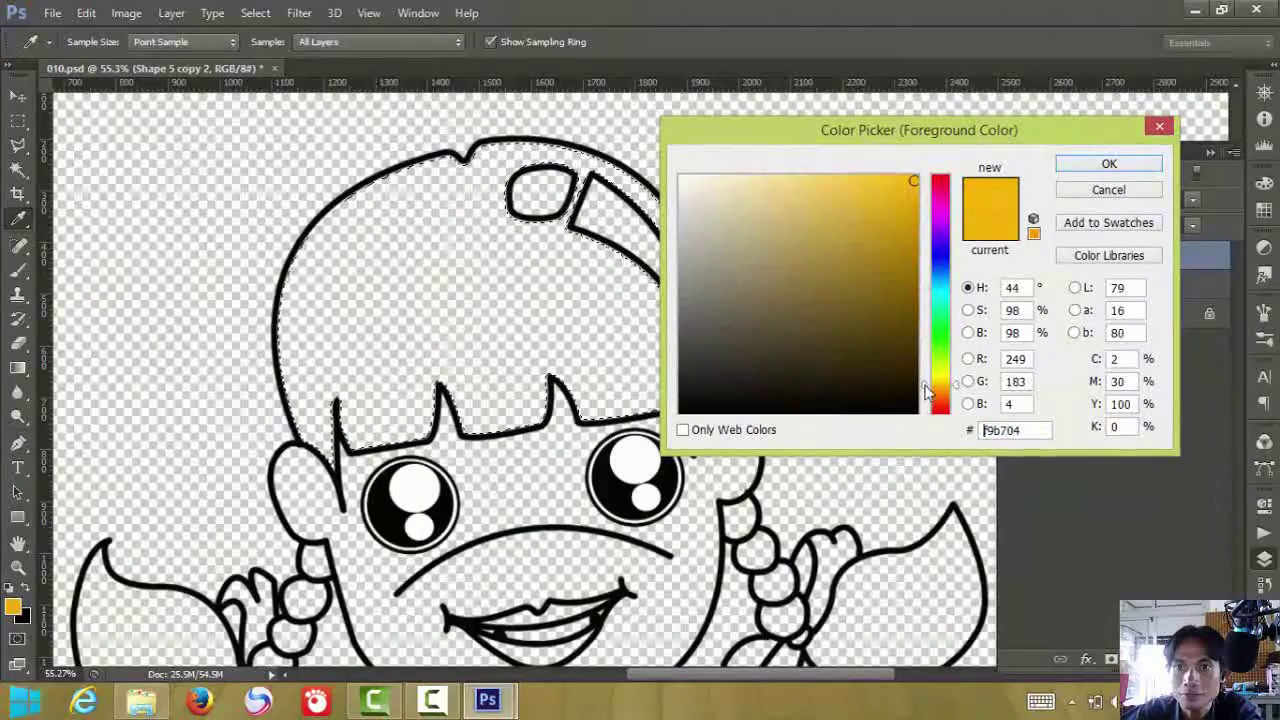
left_click(1121, 167)
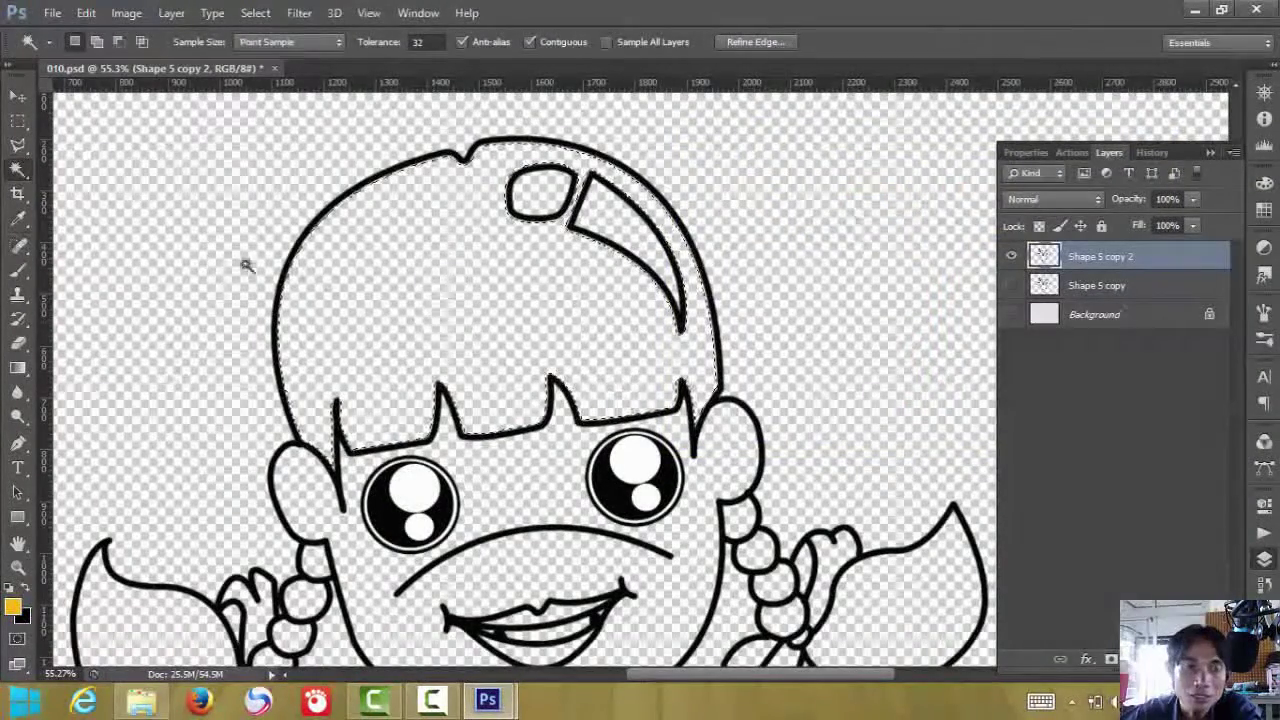
left_click(15, 607)
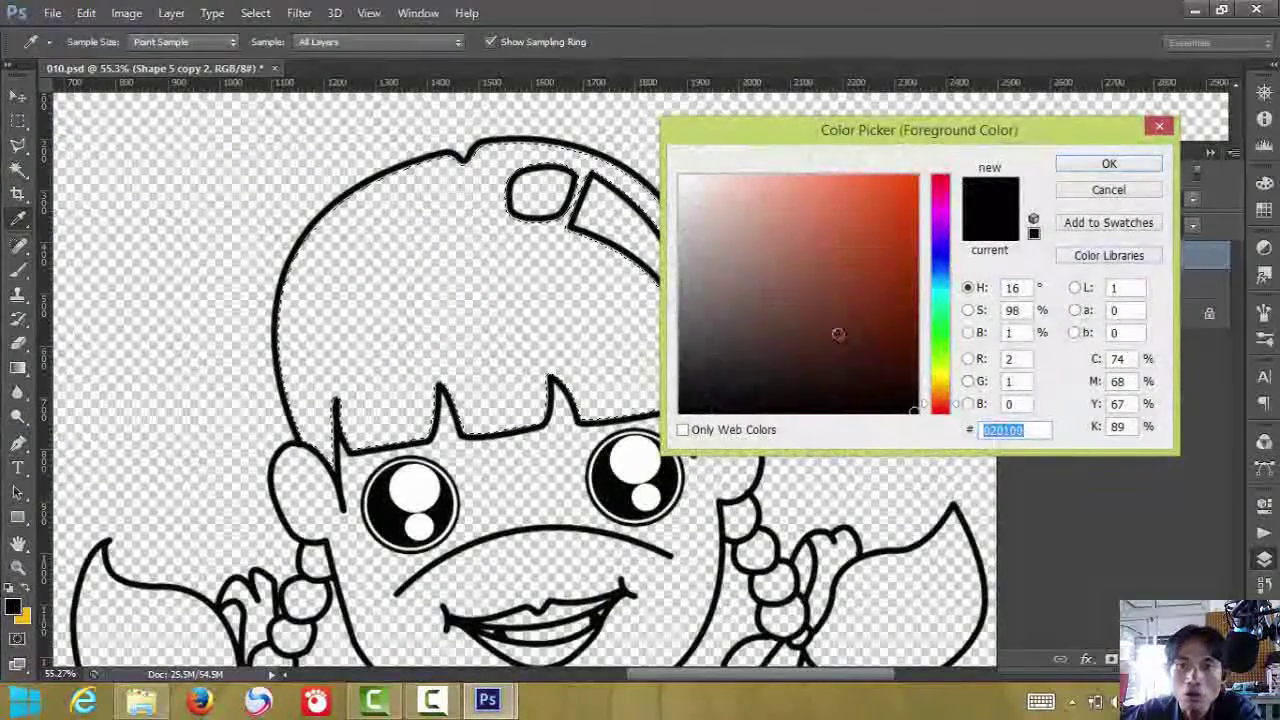
type("fb490b")
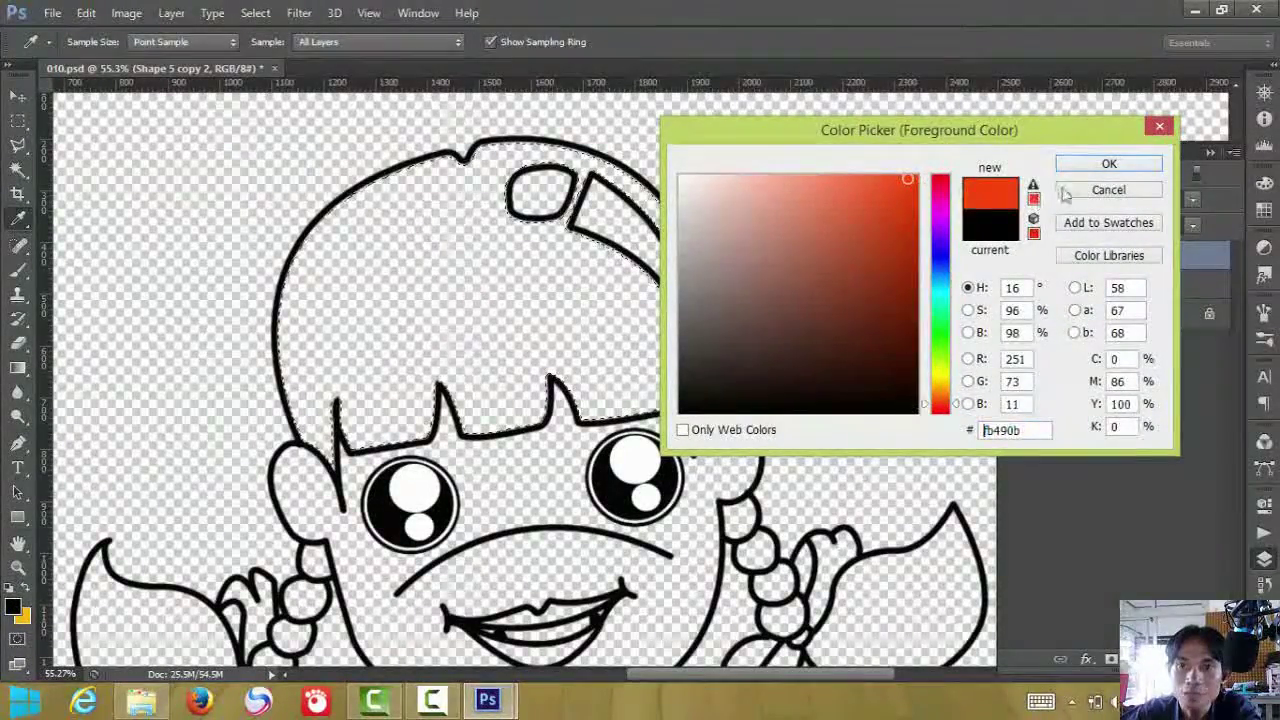
left_click(1104, 165)
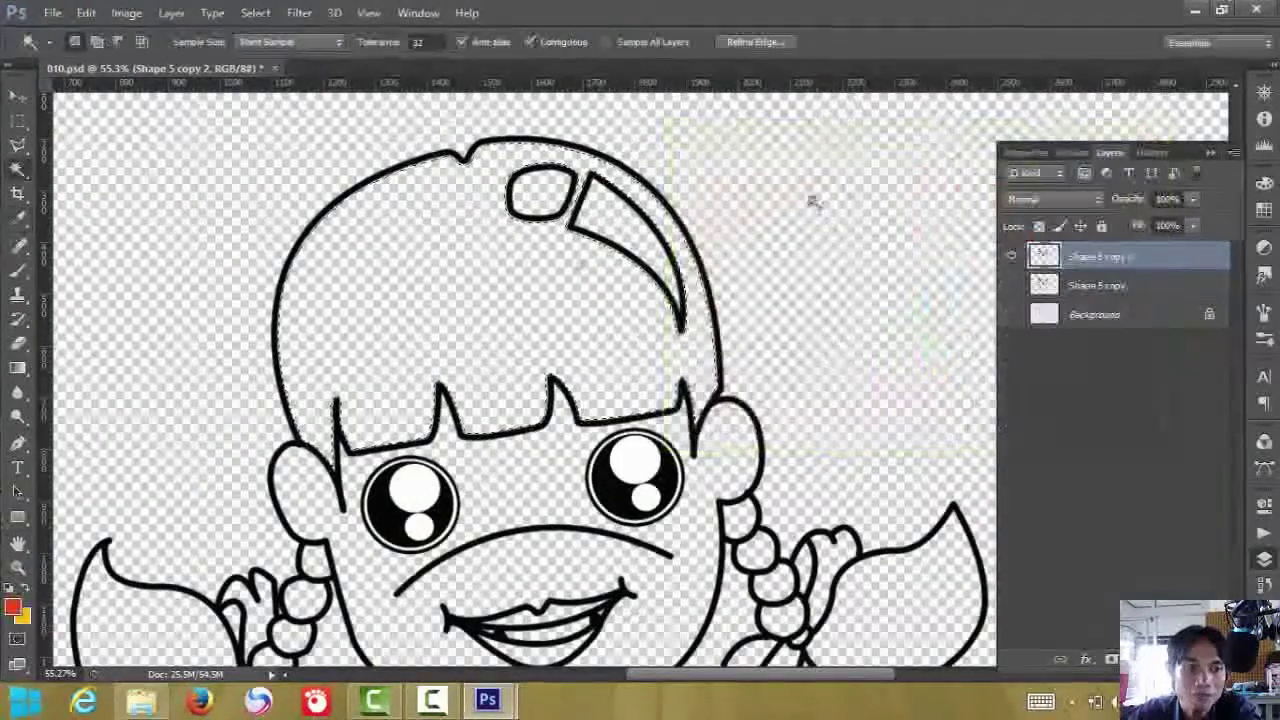
- Fill the selected hair with a linear gradient running from red-orange at the crown down to yellow-orange
left_click(24, 527)
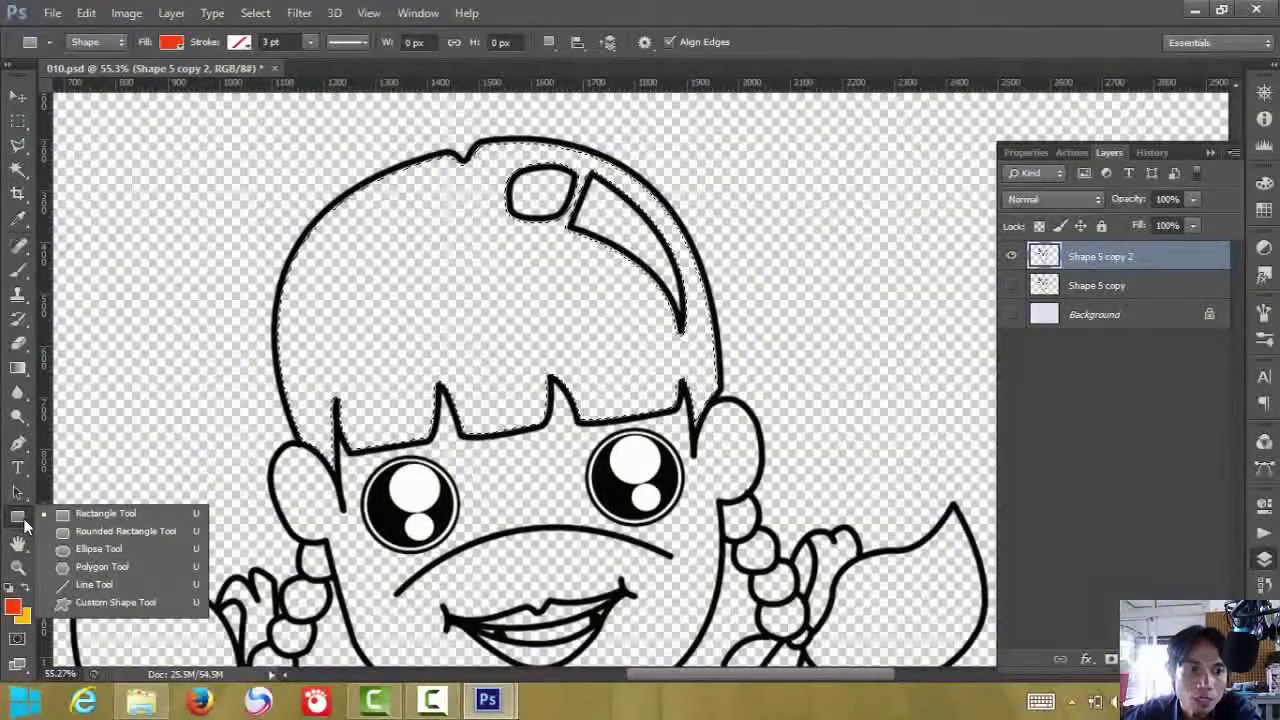
left_click_drag(24, 373, 123, 374)
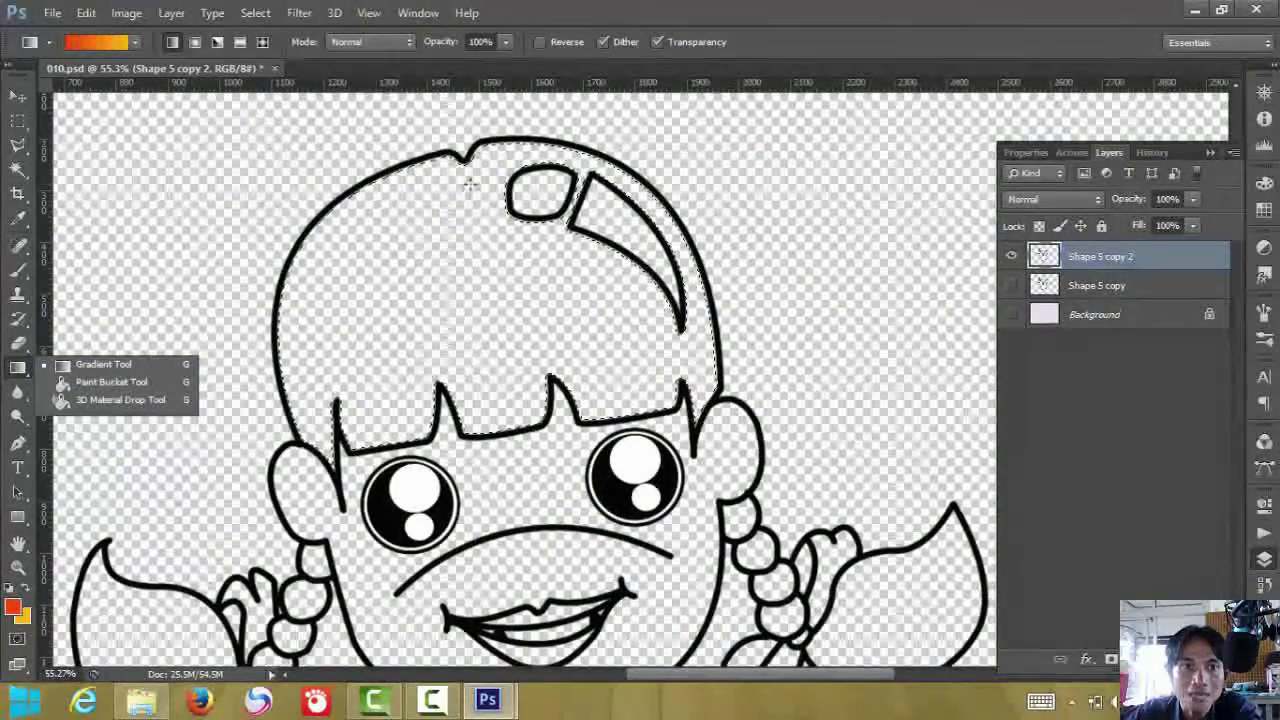
left_click_drag(458, 168, 477, 289)
left_click_drag(486, 344, 486, 344)
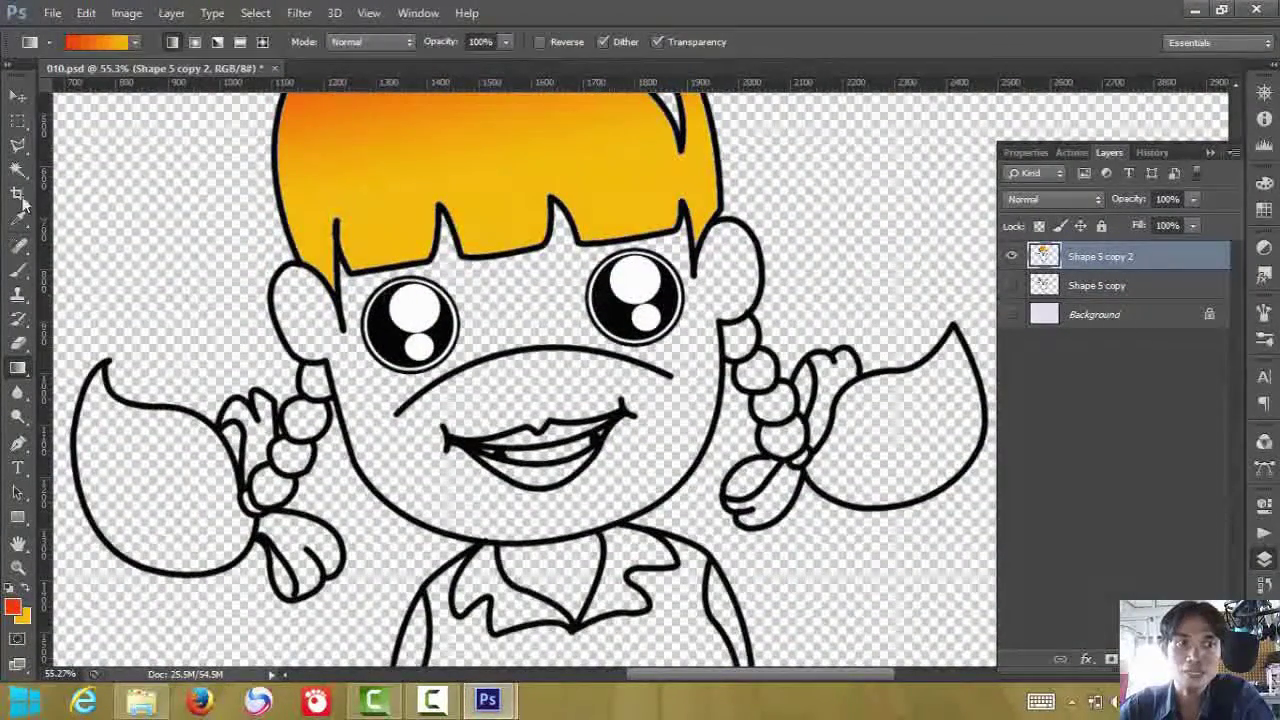
- Select the face skin with the Magic Wand and set the foreground colour to peach #f6bb76
left_click(537, 296)
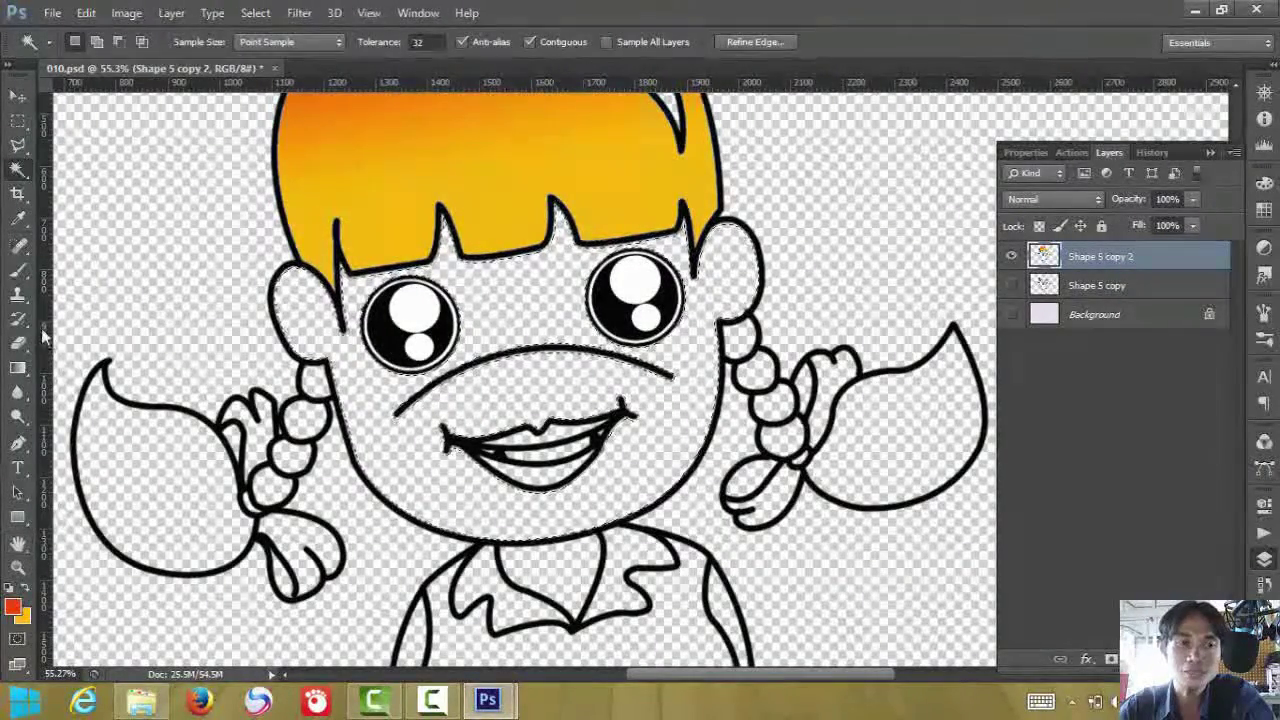
left_click(12, 606)
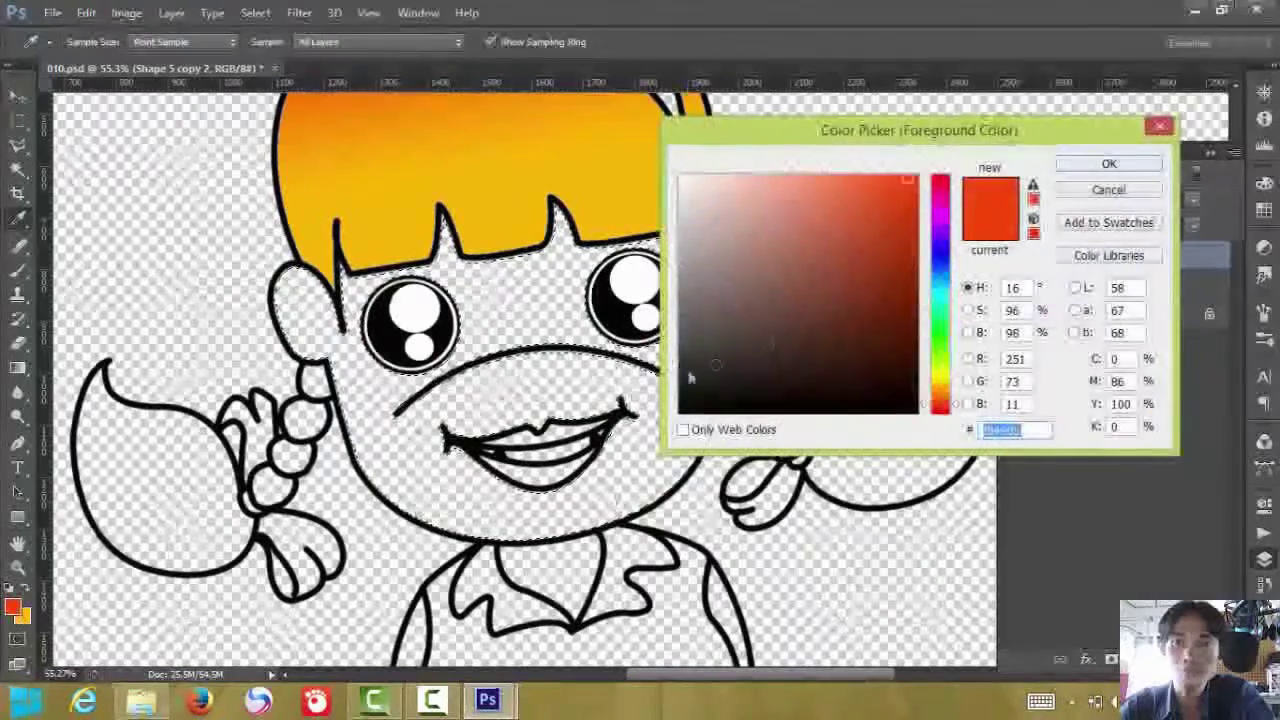
mouse_move(928, 411)
left_mouse_down()
mouse_move(930, 387)
mouse_move(931, 400)
left_mouse_up()
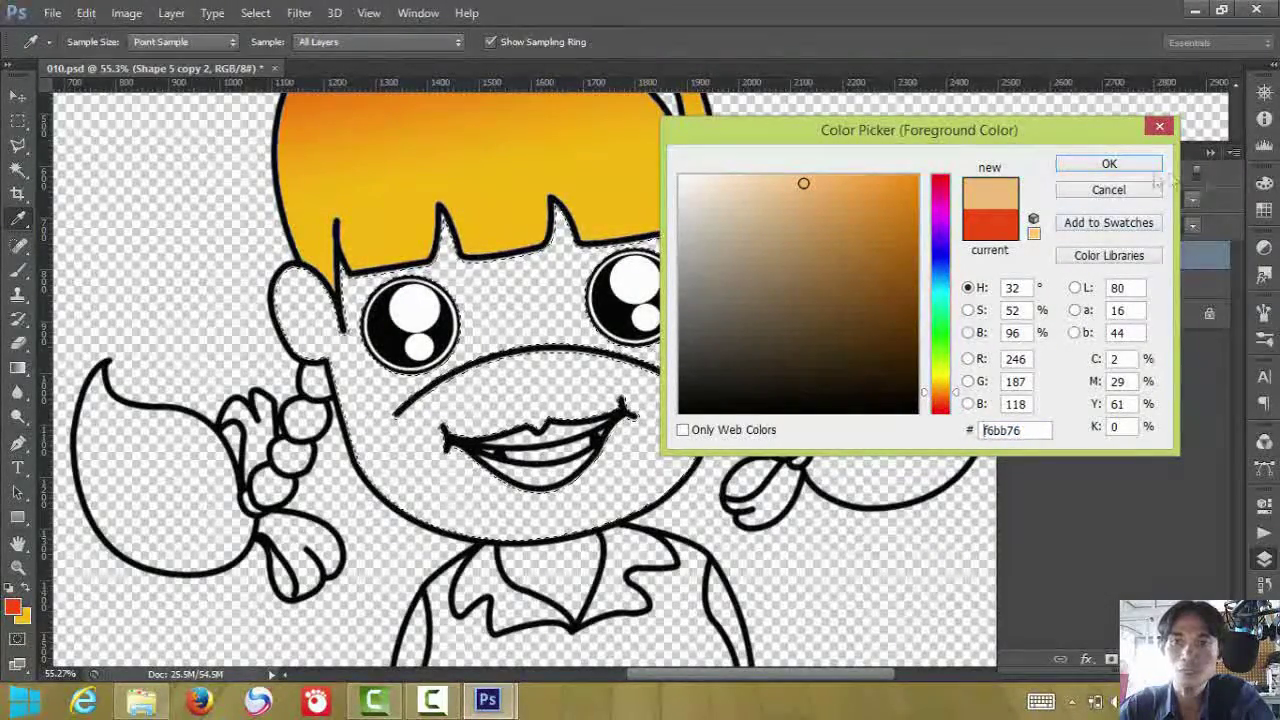
left_click(1109, 165)
key("w")
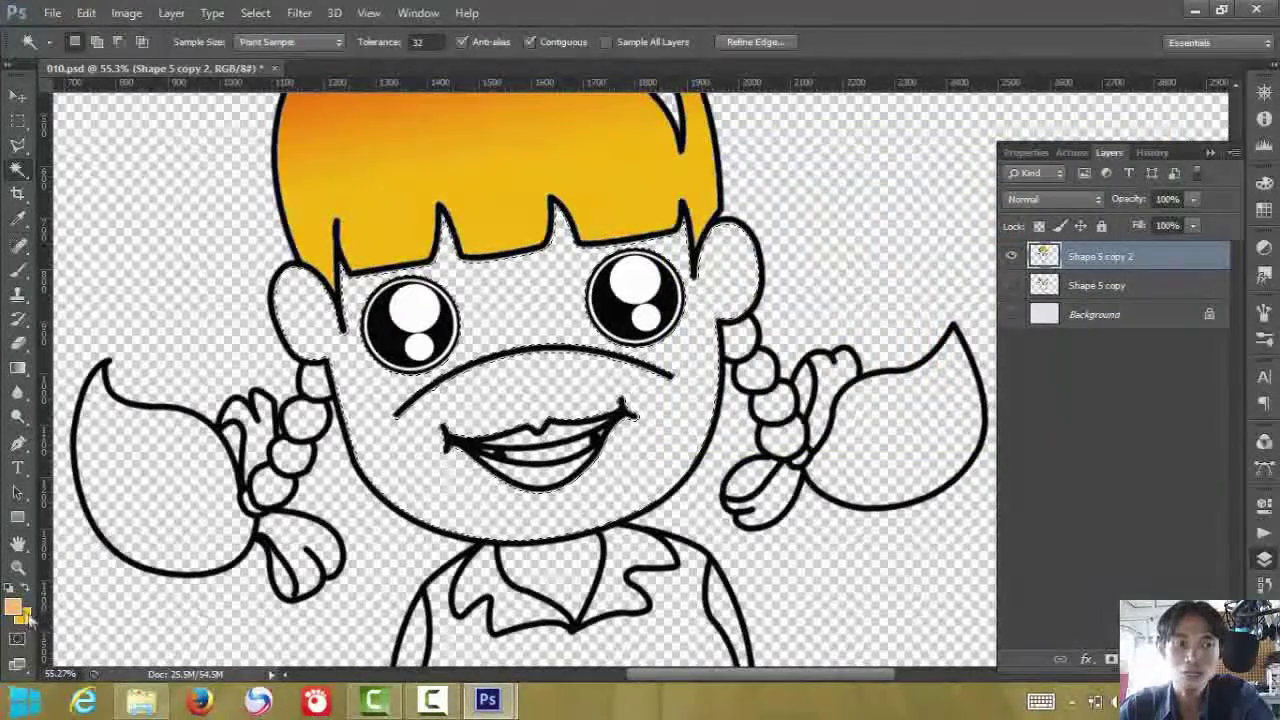
- Make peach the background colour, set the foreground to pink #f44dab, and fill the face with a gradient turning pink at the chin
left_click(17, 607)
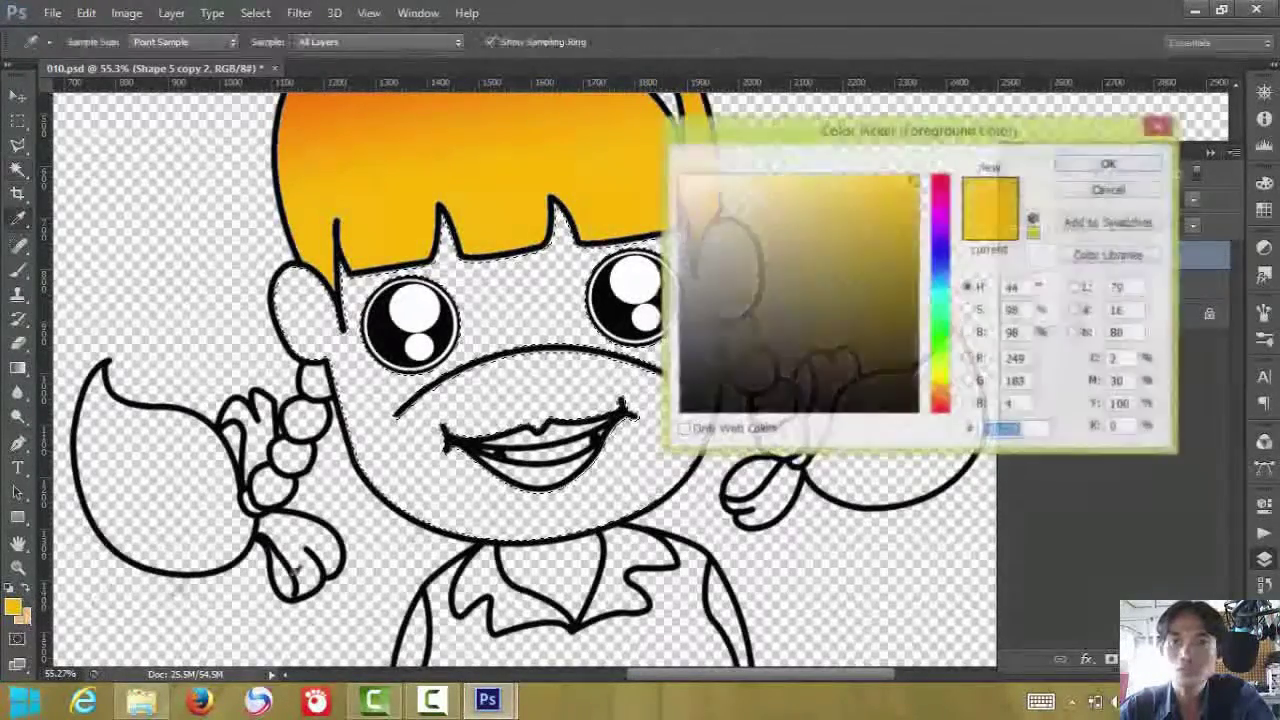
left_click(941, 198)
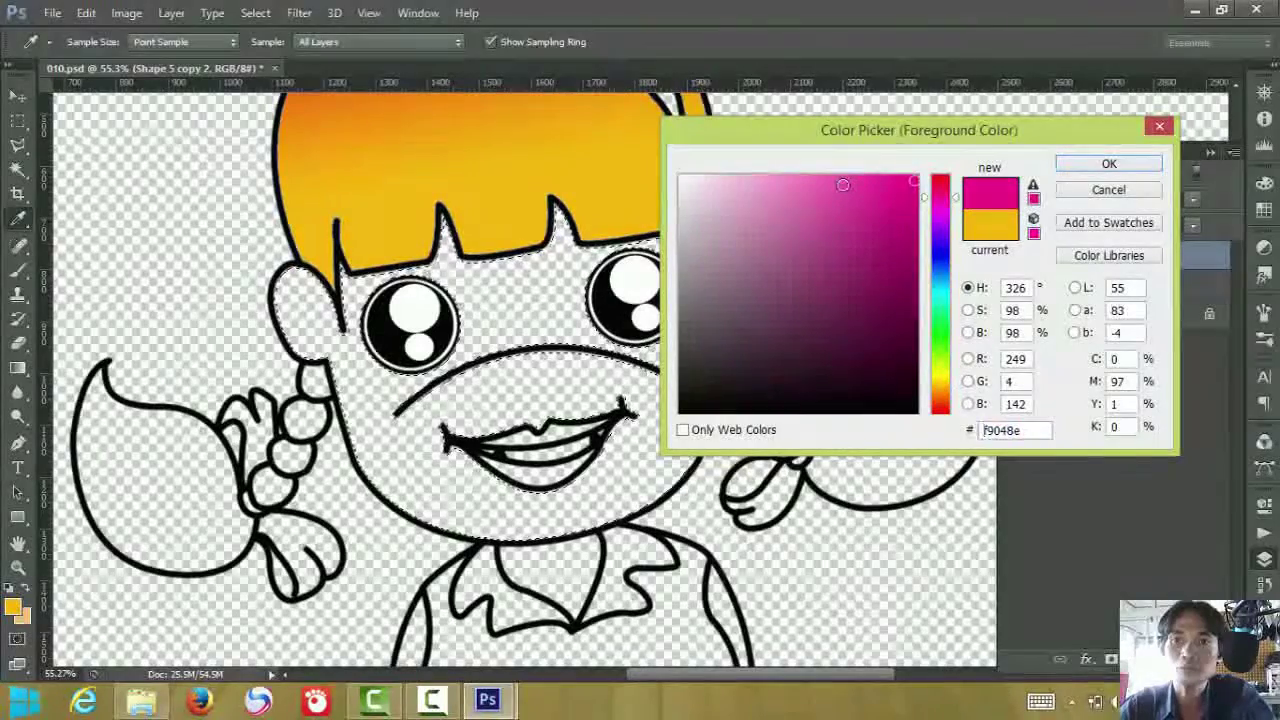
left_click(1109, 165)
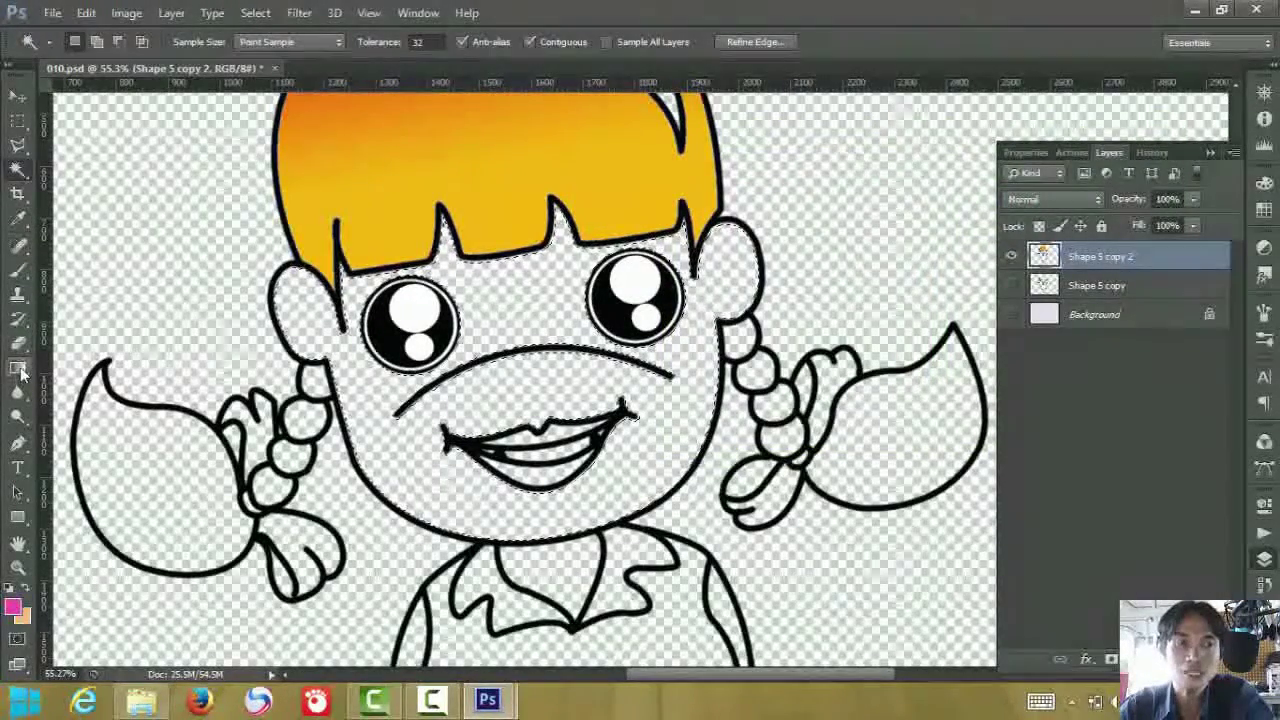
left_click(92, 365)
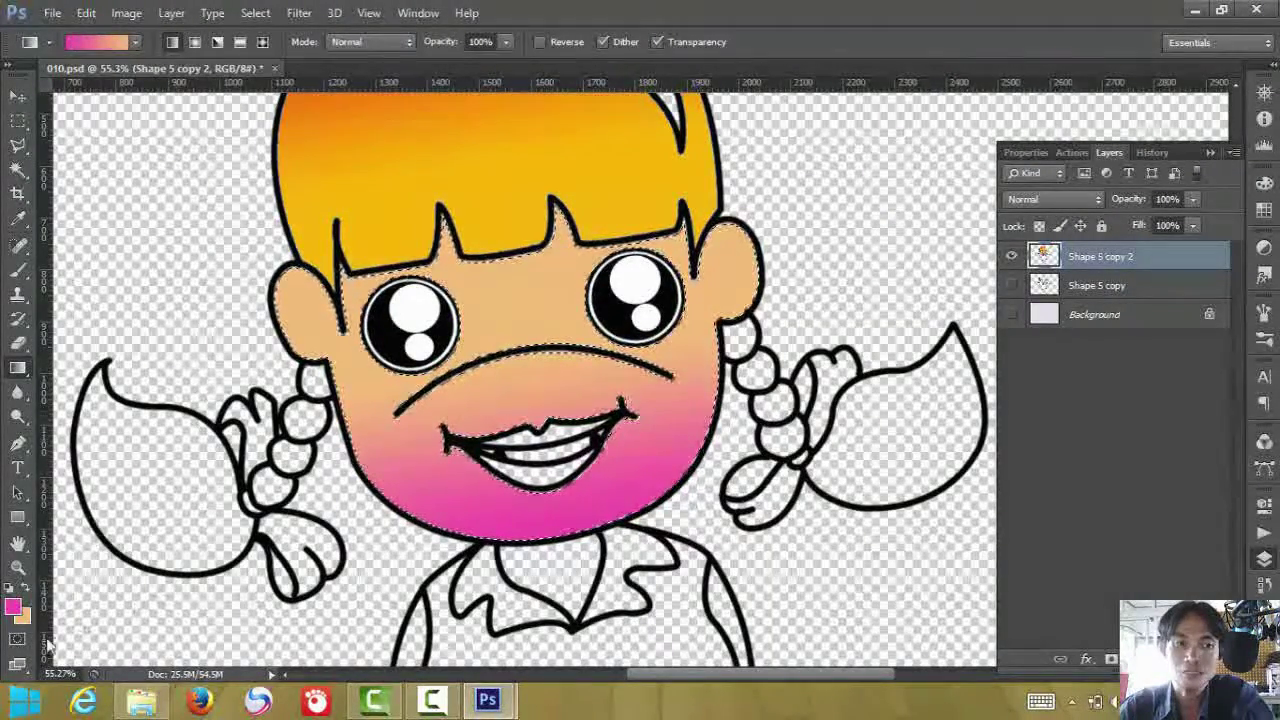
- Change the foreground colour to red #f72231 and refill the face with a gradient from peach down to red
left_click(13, 606)
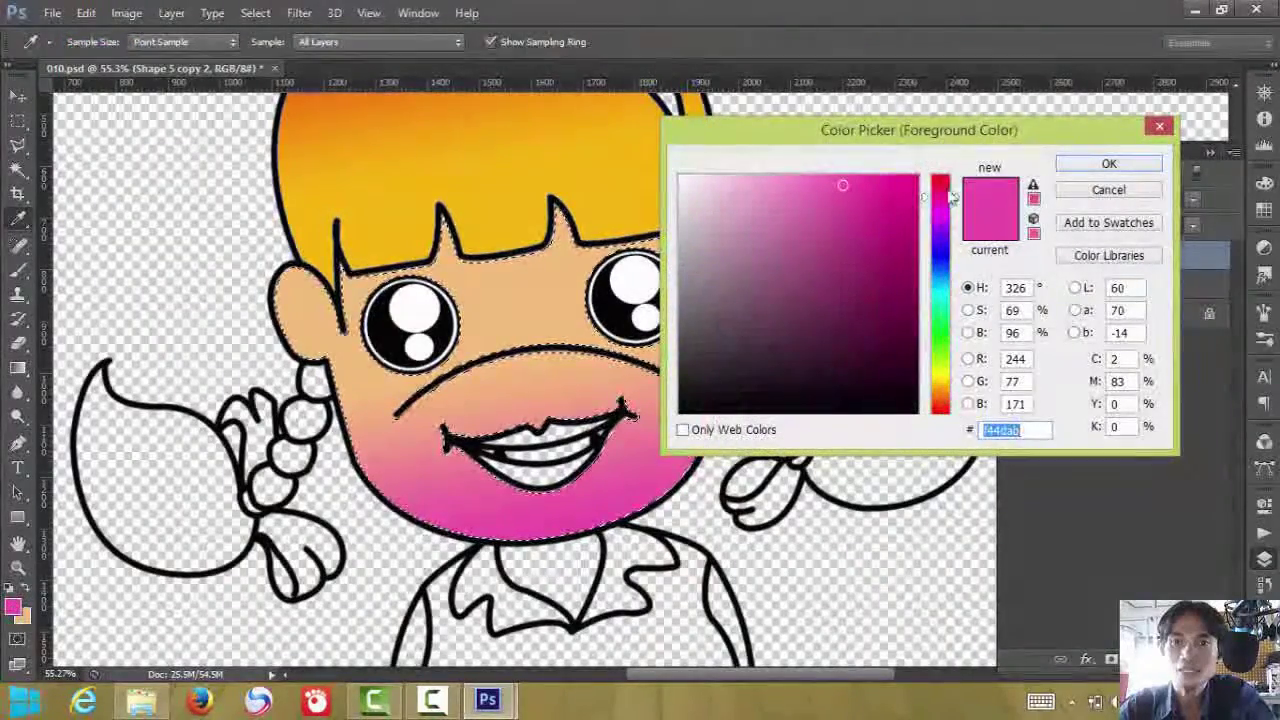
left_click_drag(948, 185, 952, 179)
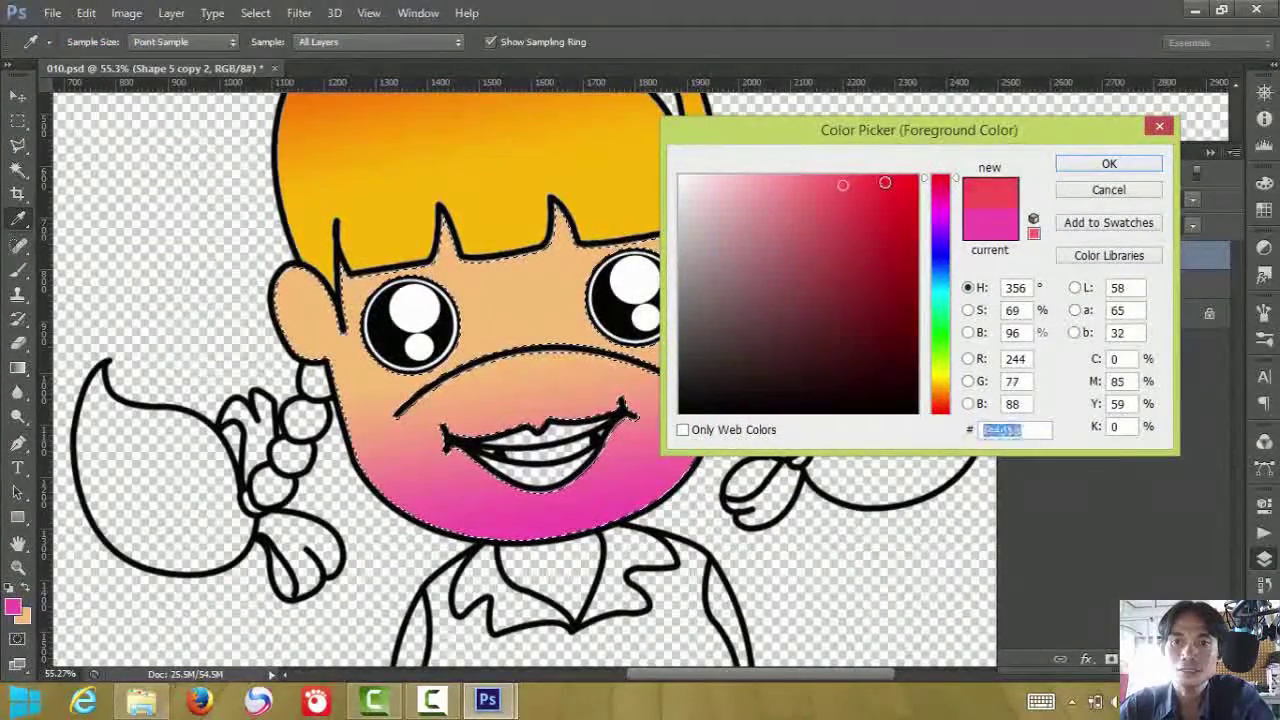
left_click(885, 182)
left_click(1085, 168)
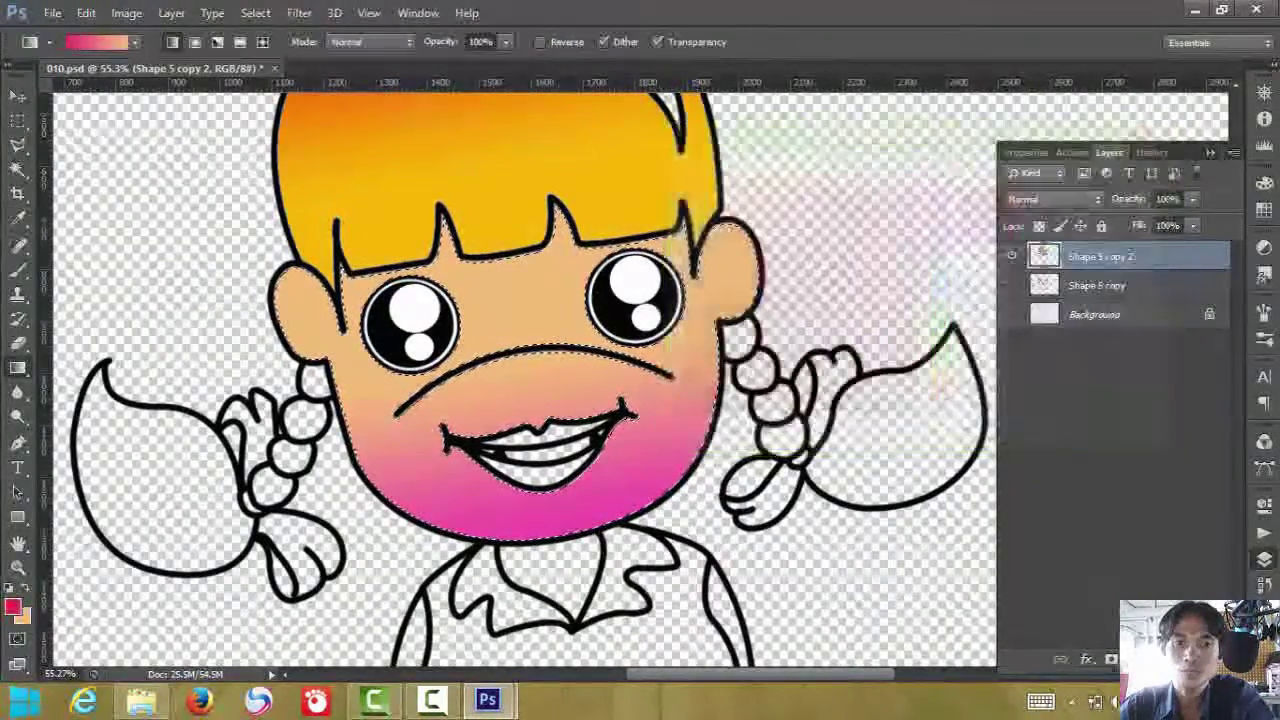
left_click_drag(531, 350, 550, 500)
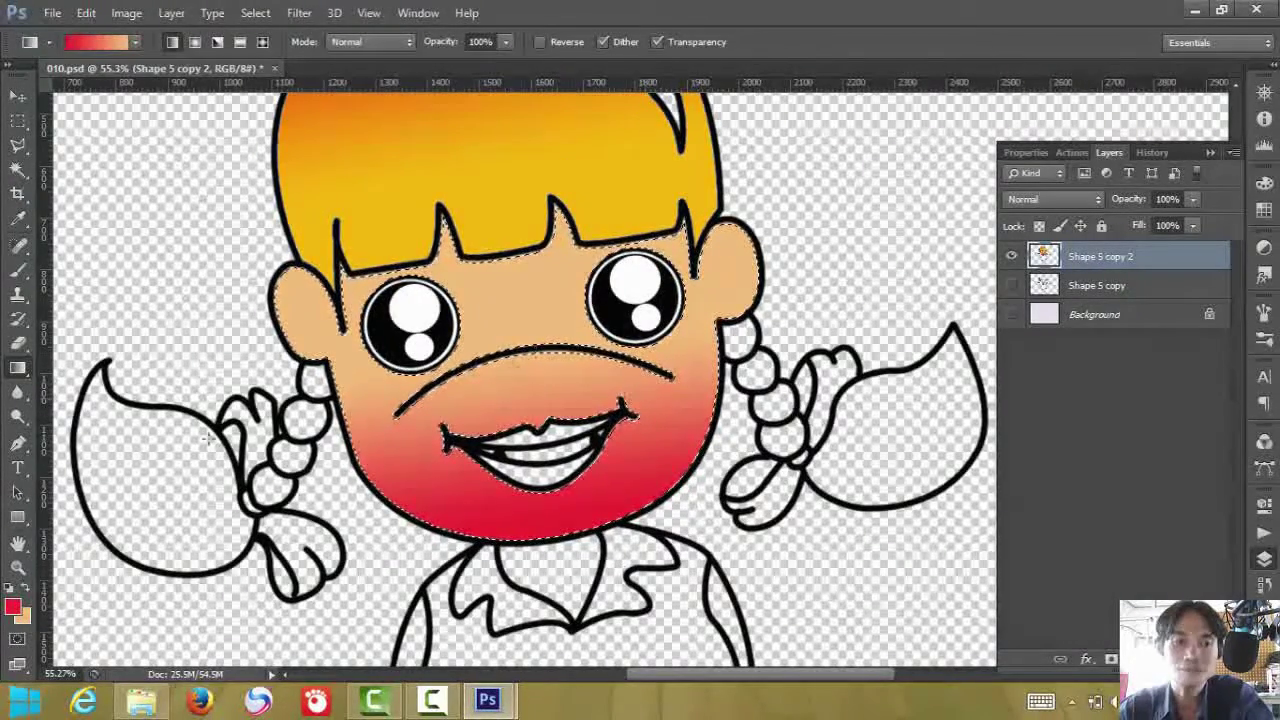
- Soften the foreground colour to a lighter pink and refill the face with a peach gradient that turns pink around the chin
left_click(14, 607)
left_click(802, 188)
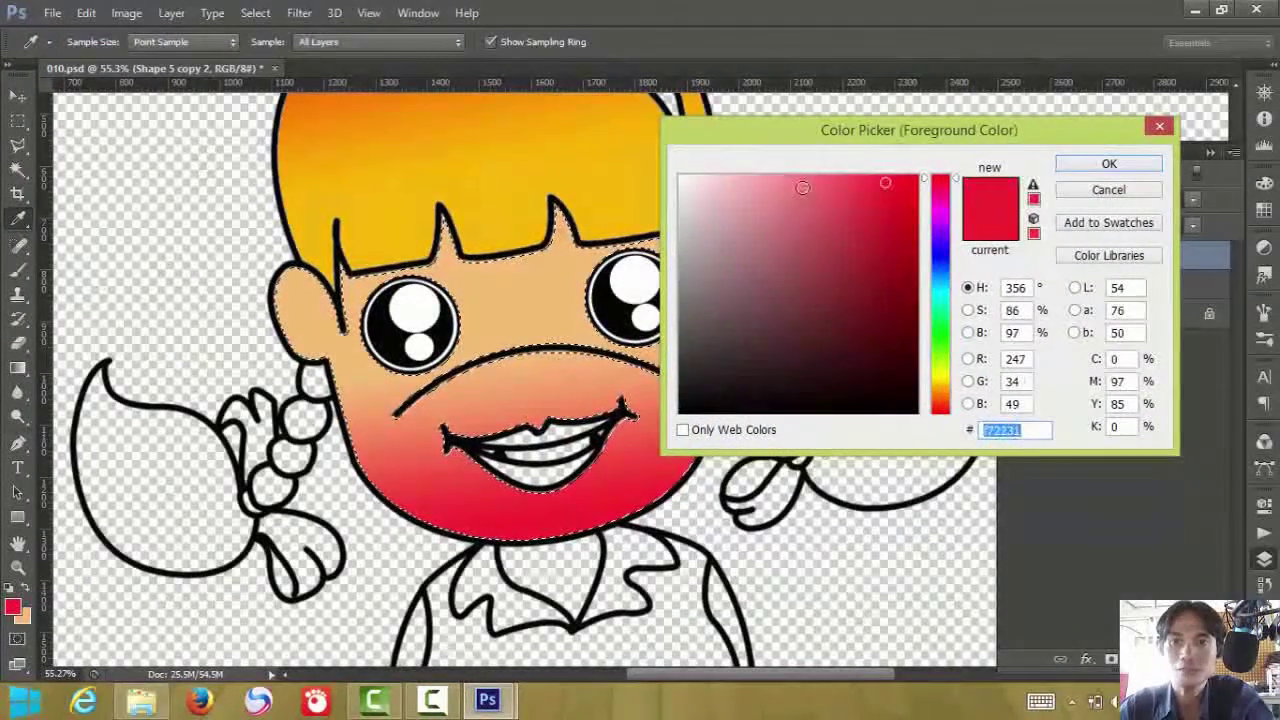
left_click(1109, 166)
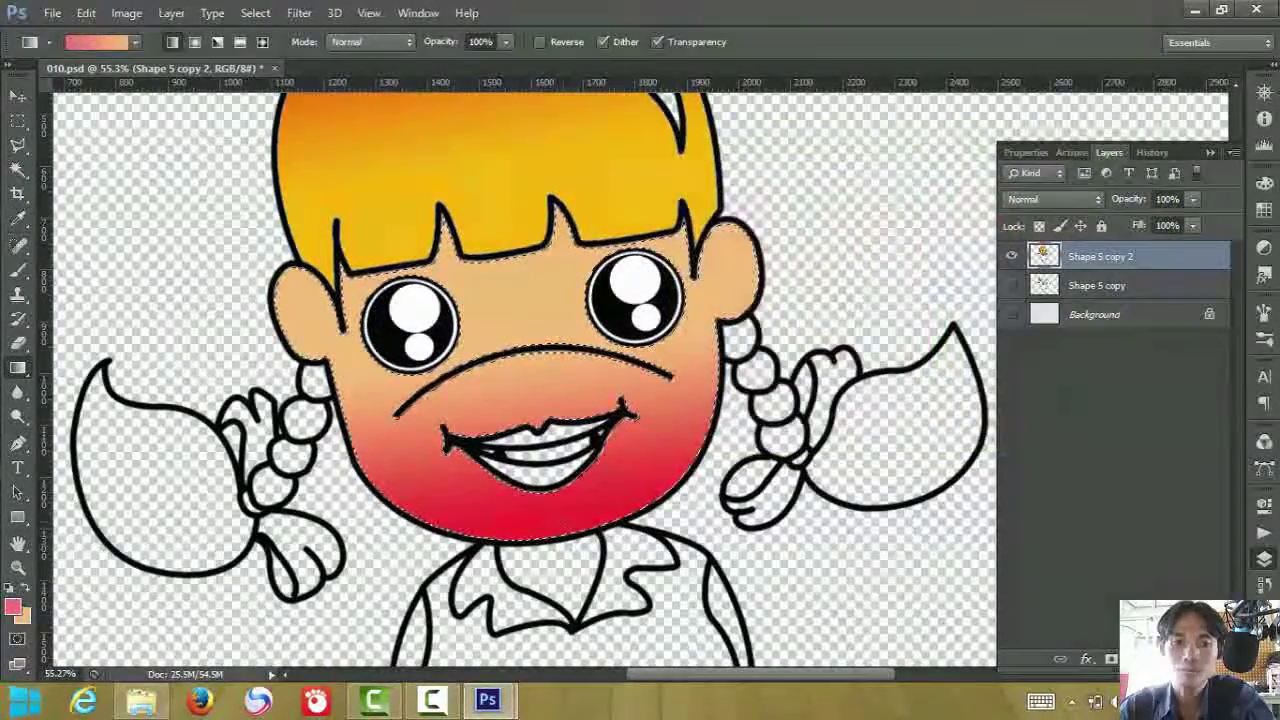
left_click_drag(548, 450, 538, 420)
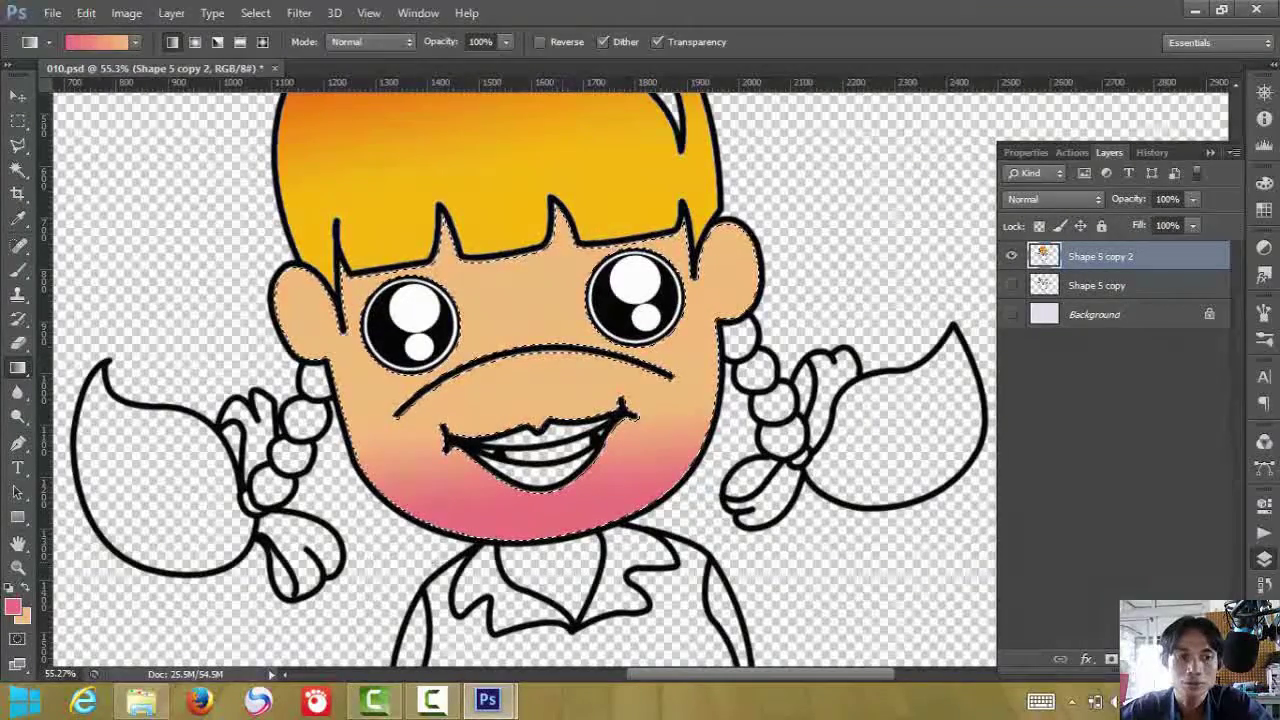
- Make peach the foreground colour, select the neck area inside the collar with the Magic Wand, and fill it with the Paint Bucket
left_click(28, 592)
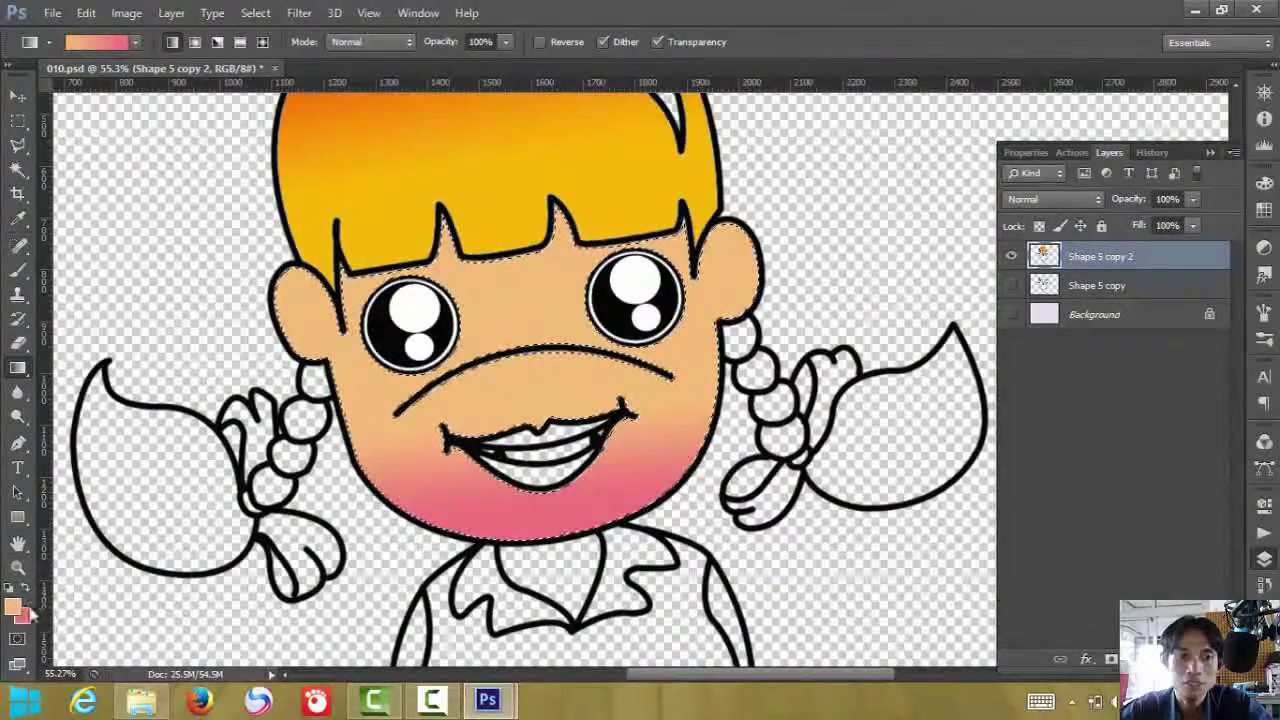
left_click(18, 170)
left_click(563, 576)
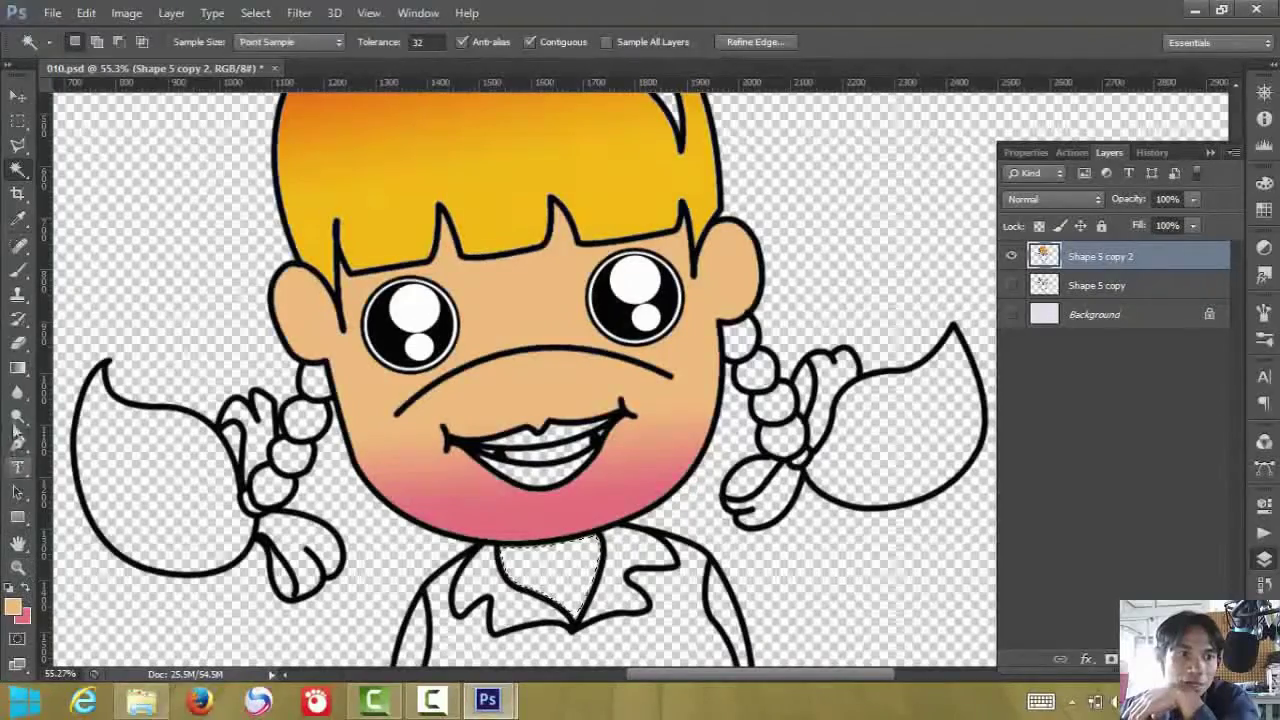
mouse_move(17, 368)
left_mouse_down()
mouse_move(129, 368)
mouse_move(130, 381)
left_mouse_up()
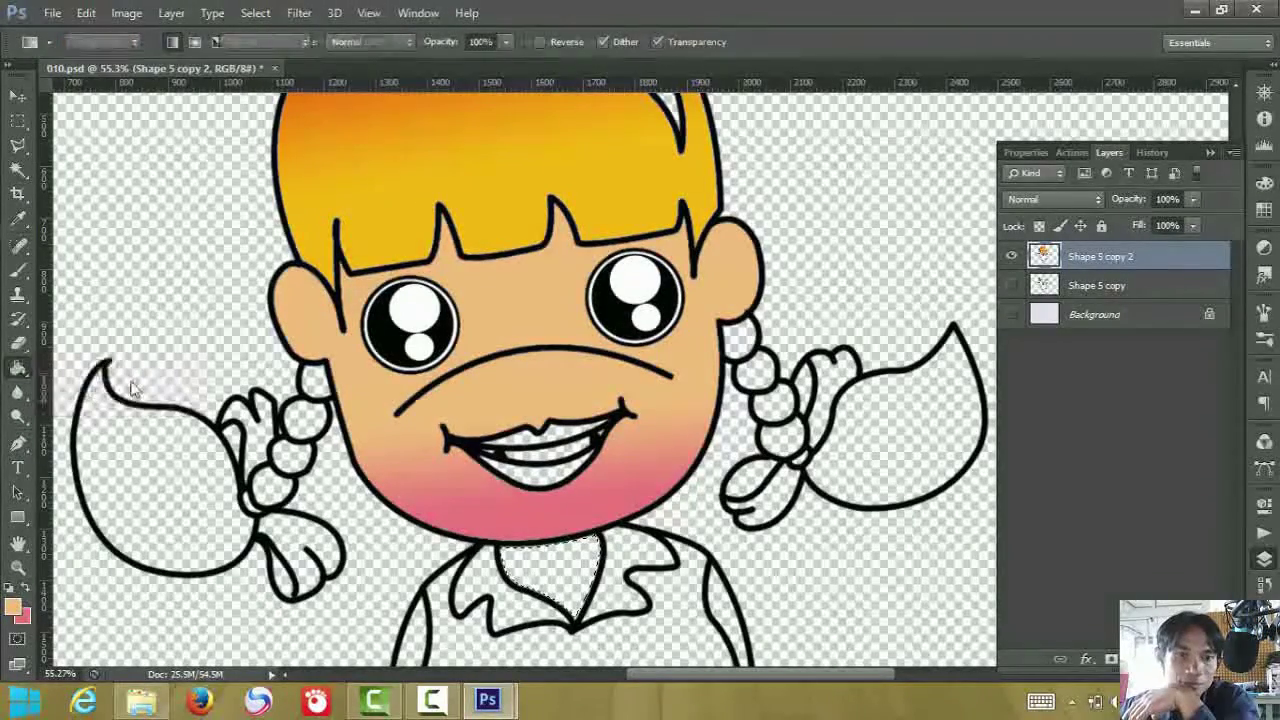
left_click(560, 562)
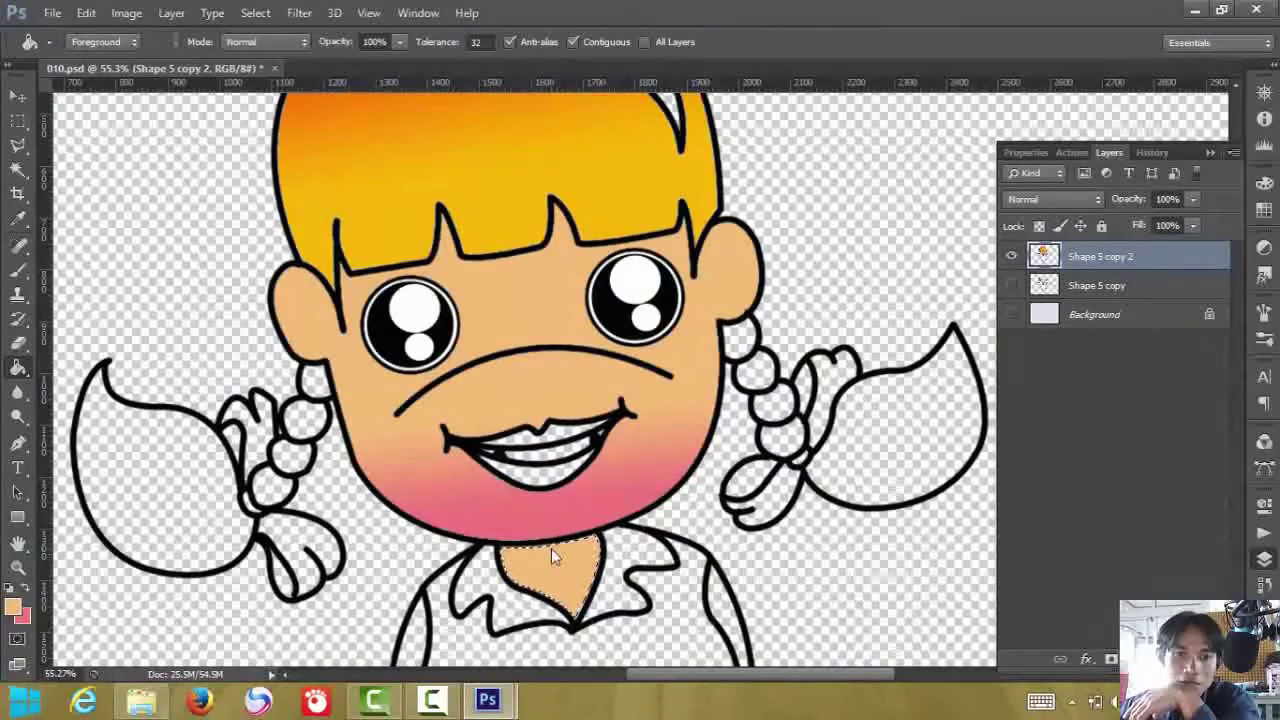
- Deselect the filled neck area inside the collar
left_click(252, 13)
left_click(270, 52)
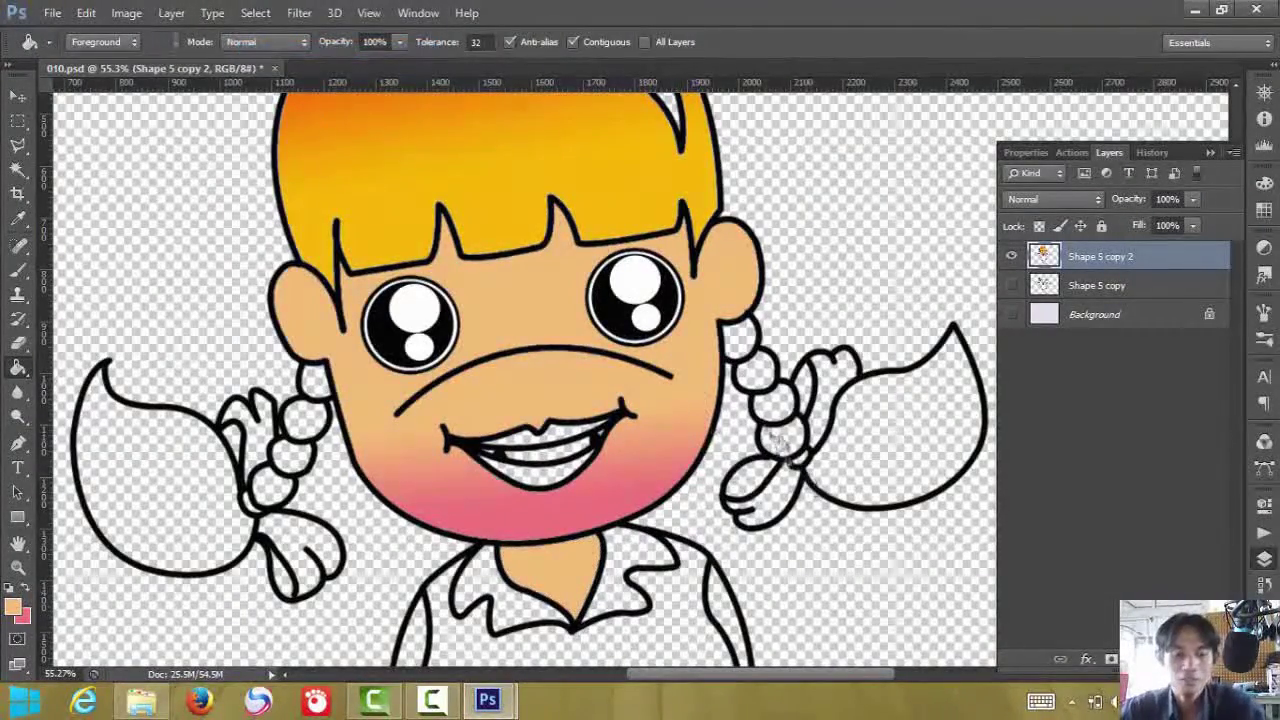
scroll(750, 422, "down", 2)
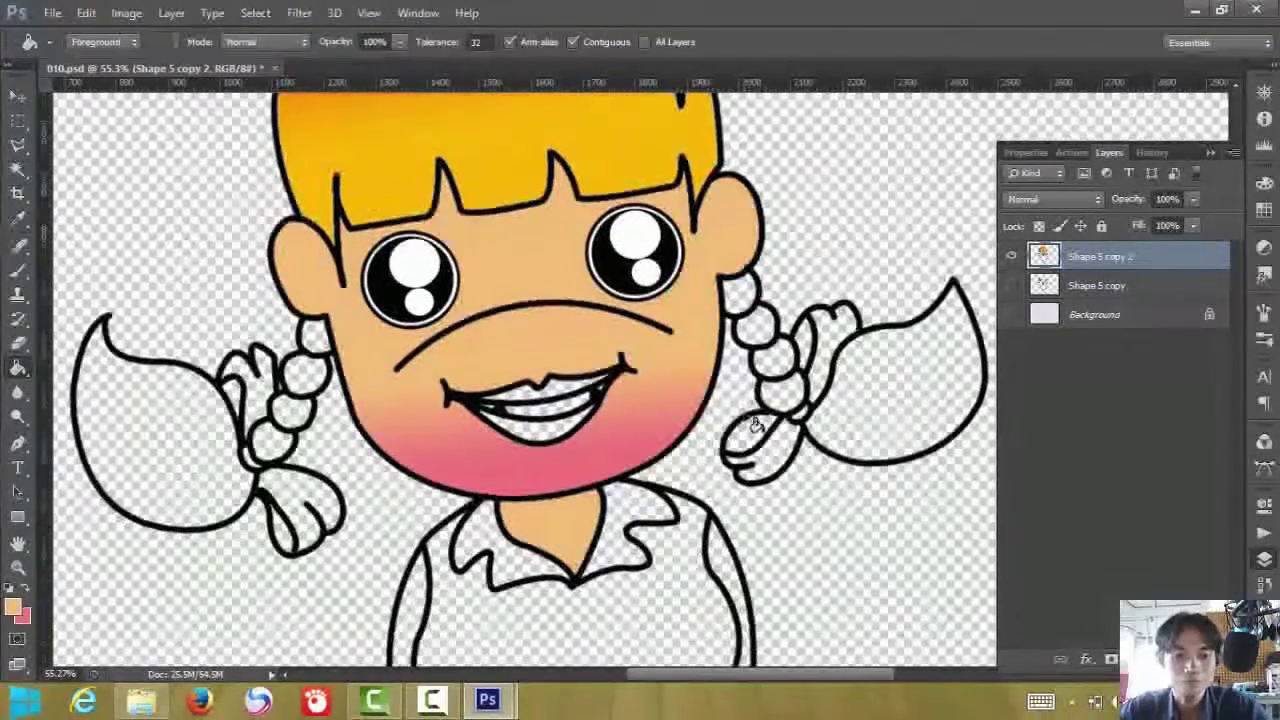
scroll(748, 424, "down", 2)
scroll(748, 426, "down", 3)
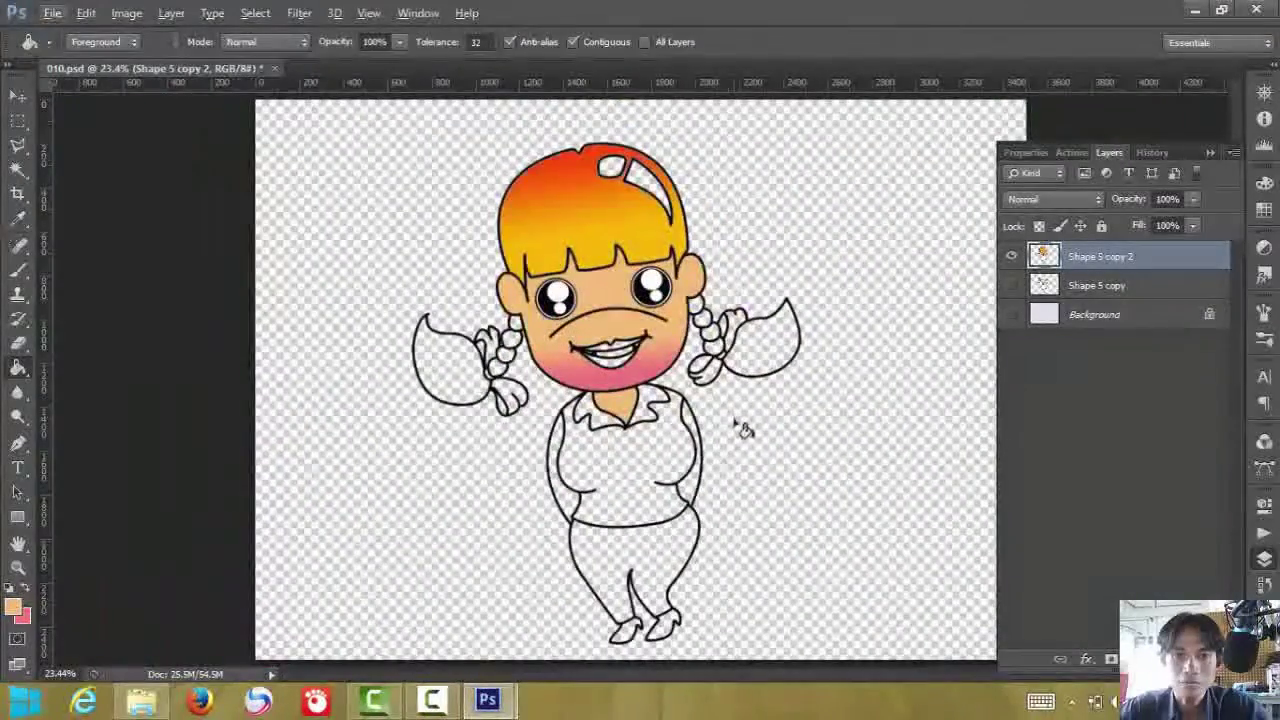
scroll(700, 395, "up", 3)
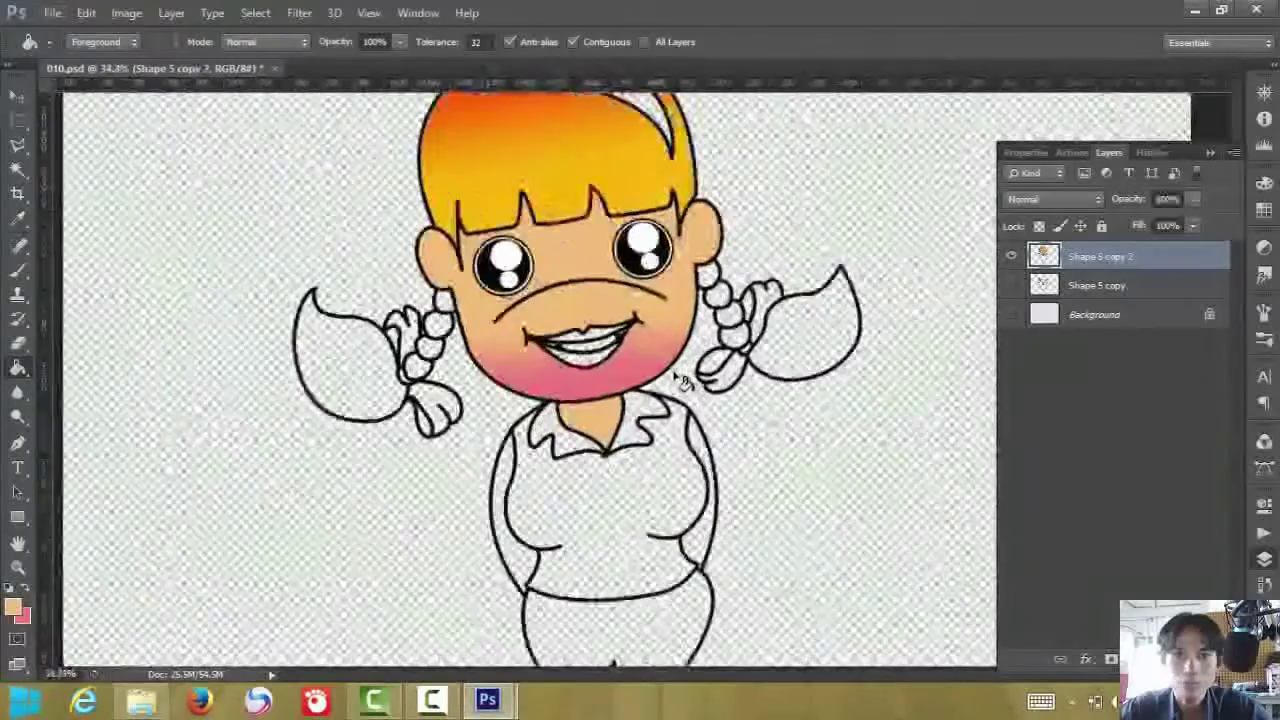
scroll(684, 378, "down", 1)
scroll(712, 382, "up", 1)
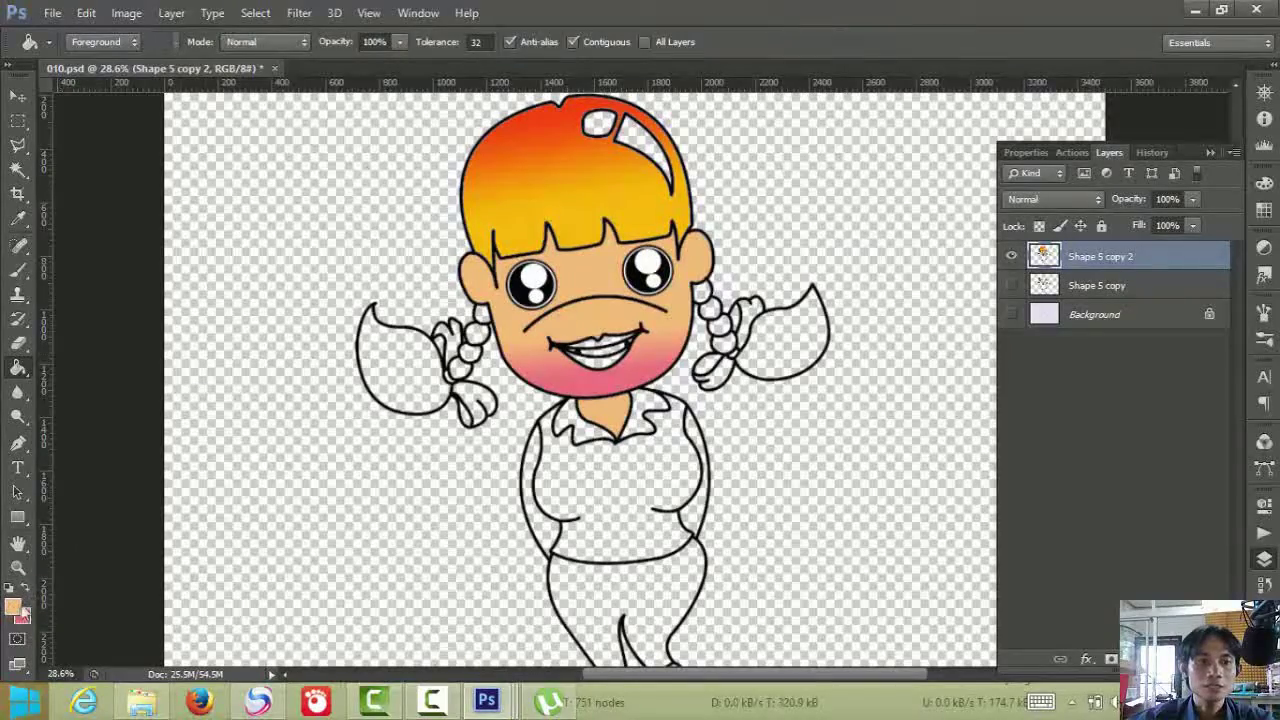
- Change the foreground colour to yellow #f6e315 and fill the left pigtail with the Paint Bucket
left_click(14, 606)
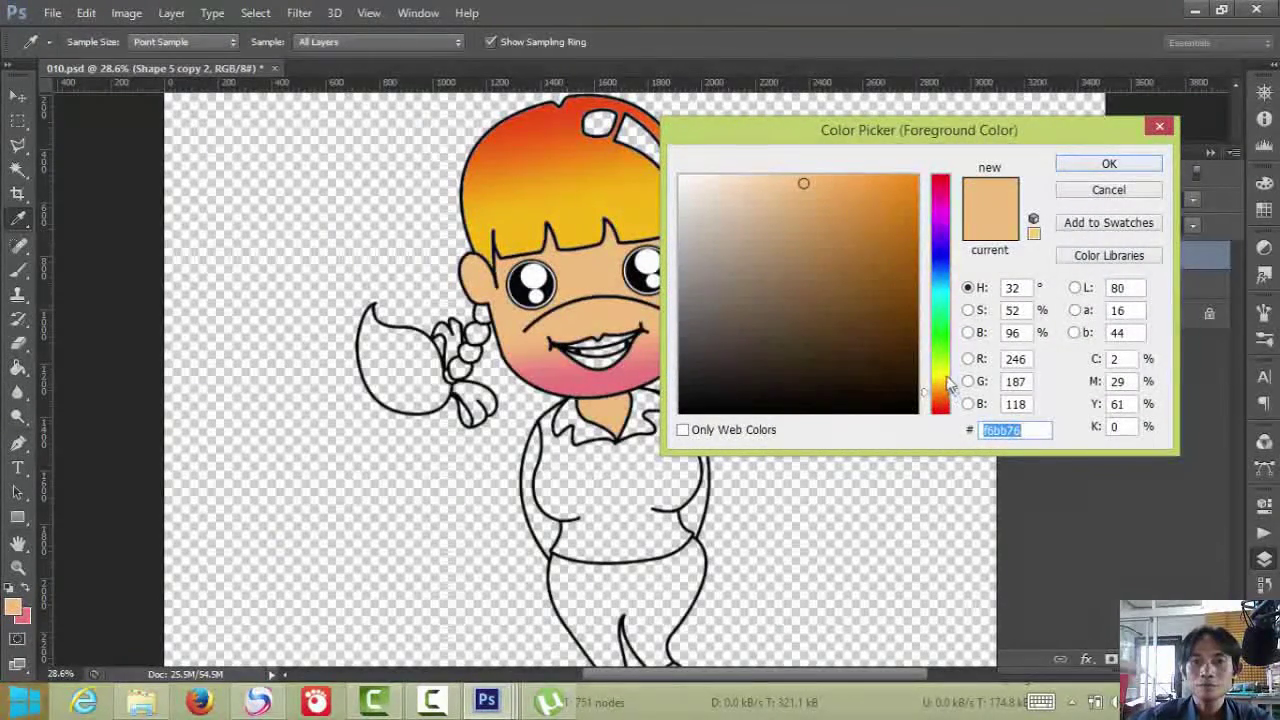
left_click_drag(947, 380, 943, 389)
left_click(897, 183)
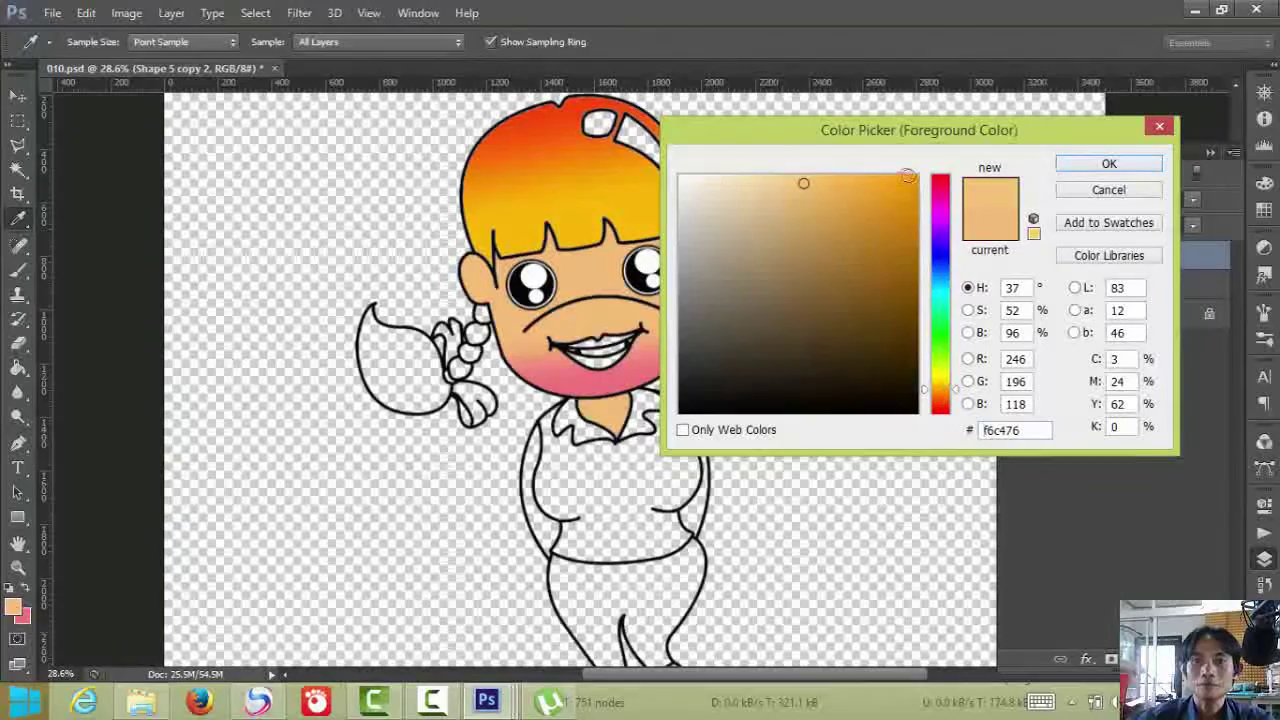
left_click(941, 372)
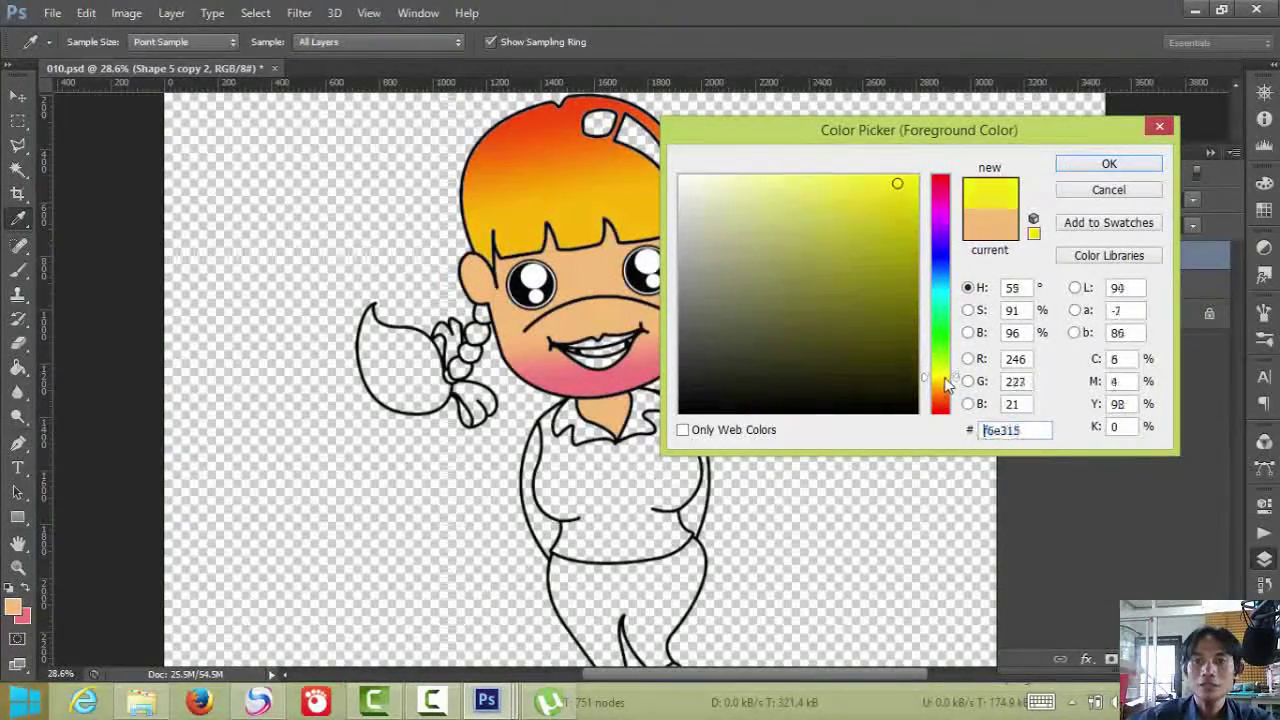
left_click(1110, 166)
key("g")
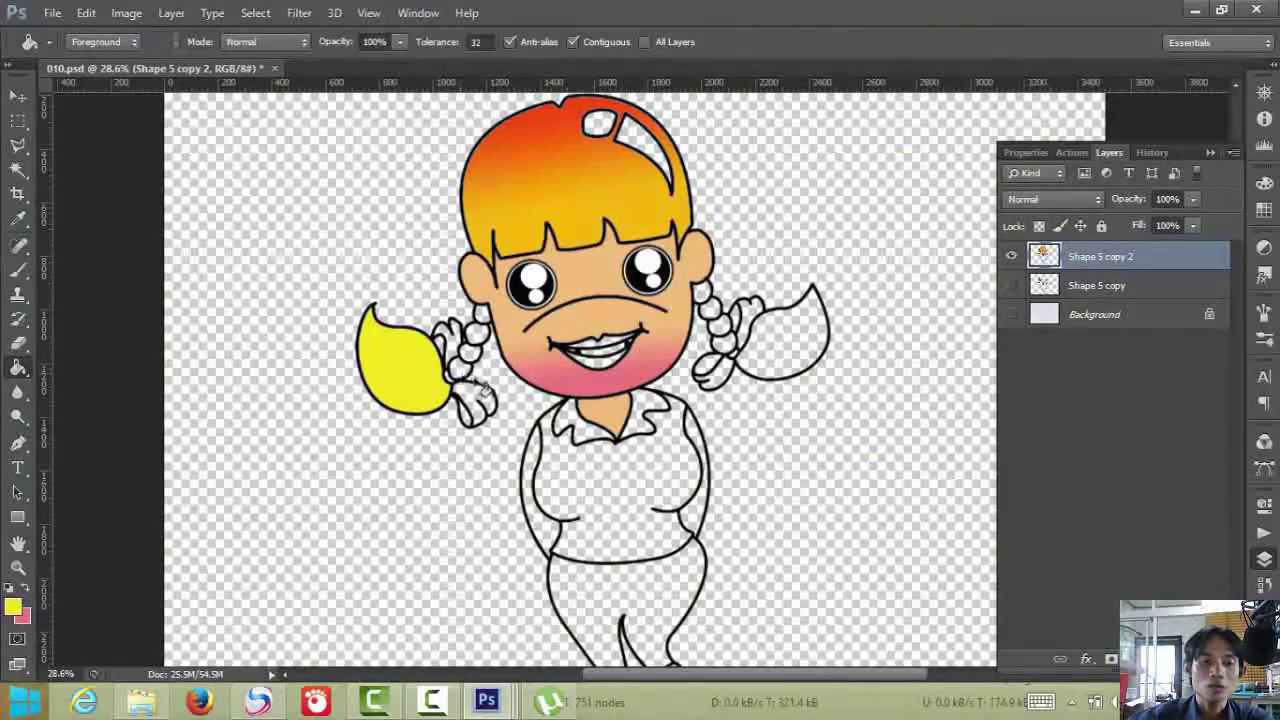
- Fill all four segments of the left braid with the same yellow
scroll(482, 387, "up", 4)
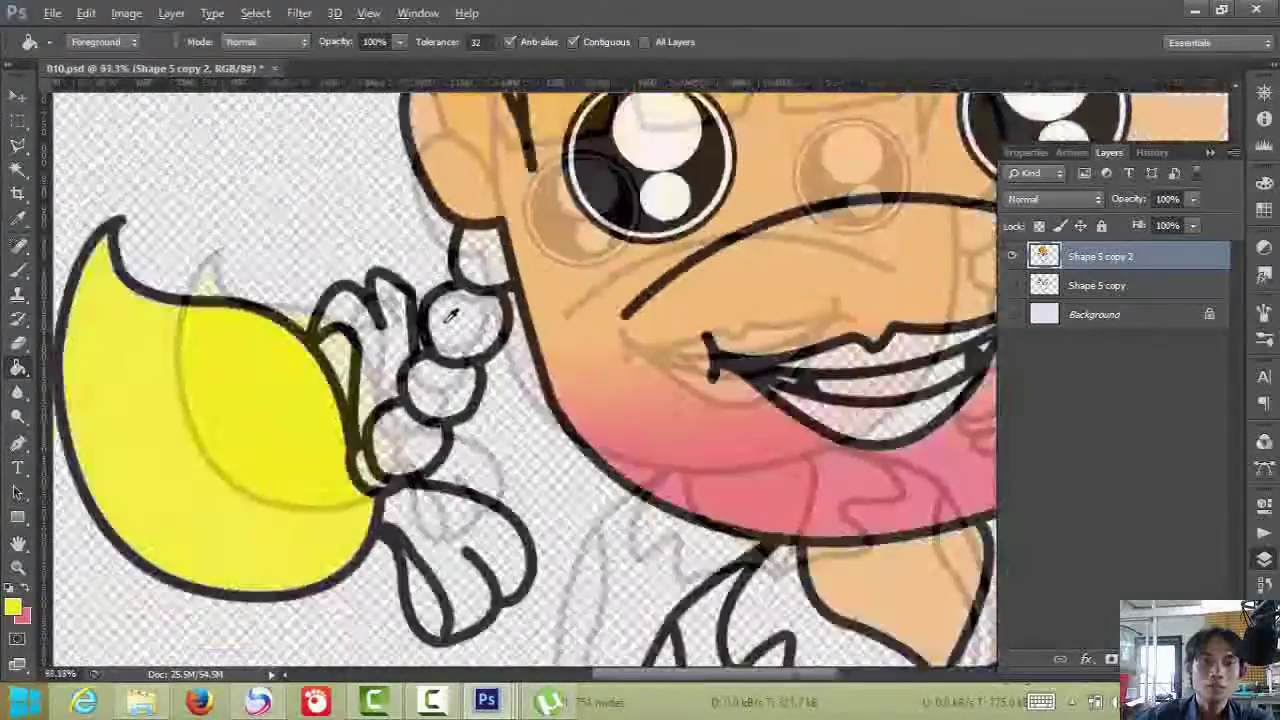
left_click(491, 215)
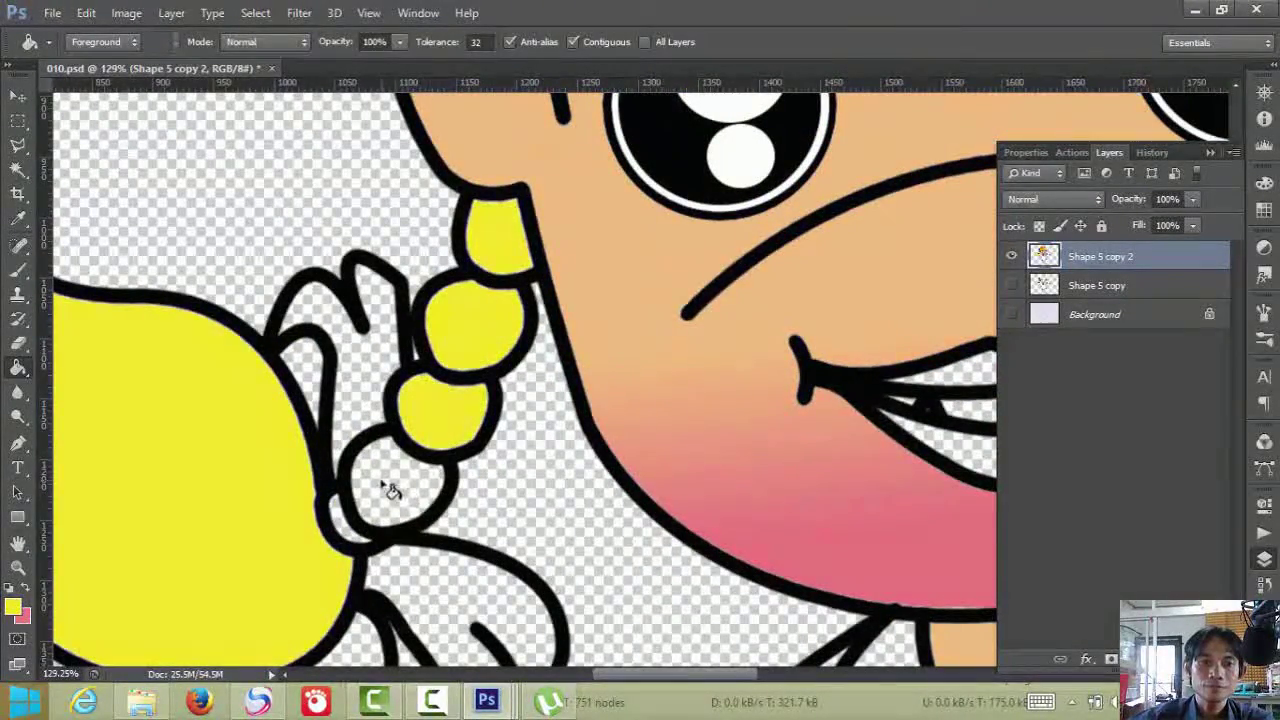
scroll(493, 418, "down", 5)
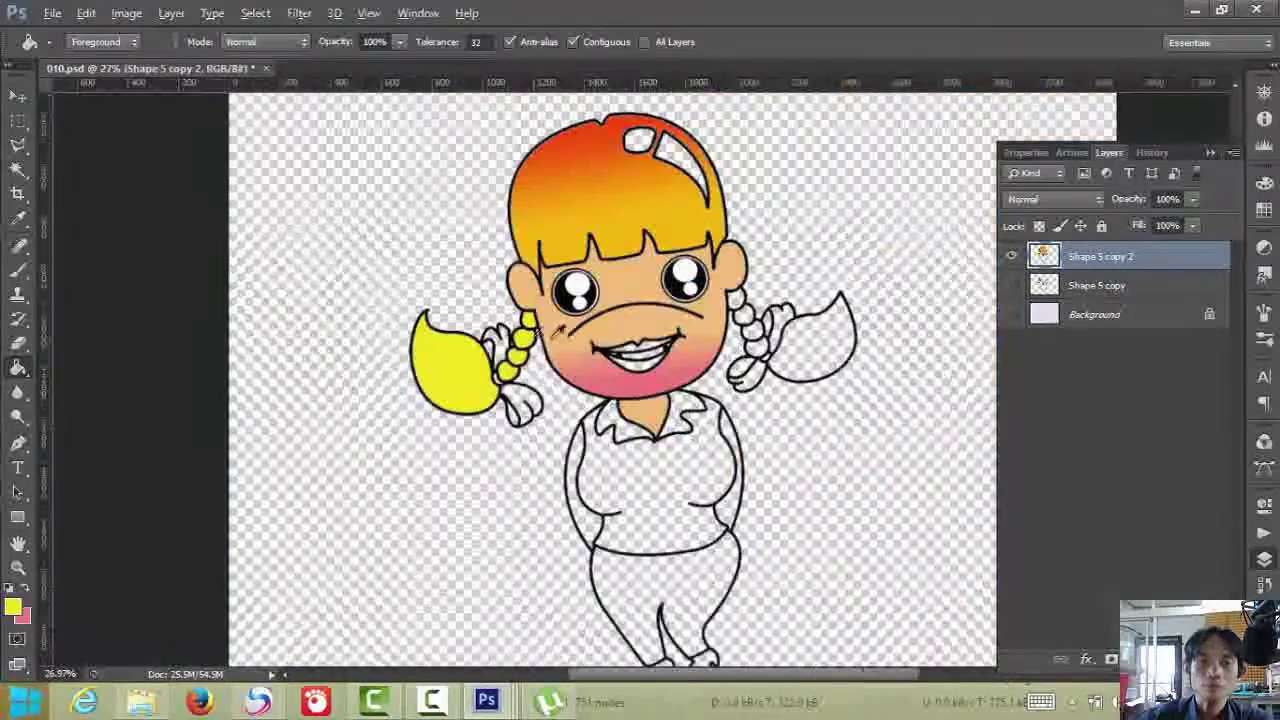
- Fill the four segments of the right braid and the right pigtail with yellow
scroll(827, 350, "up", 5)
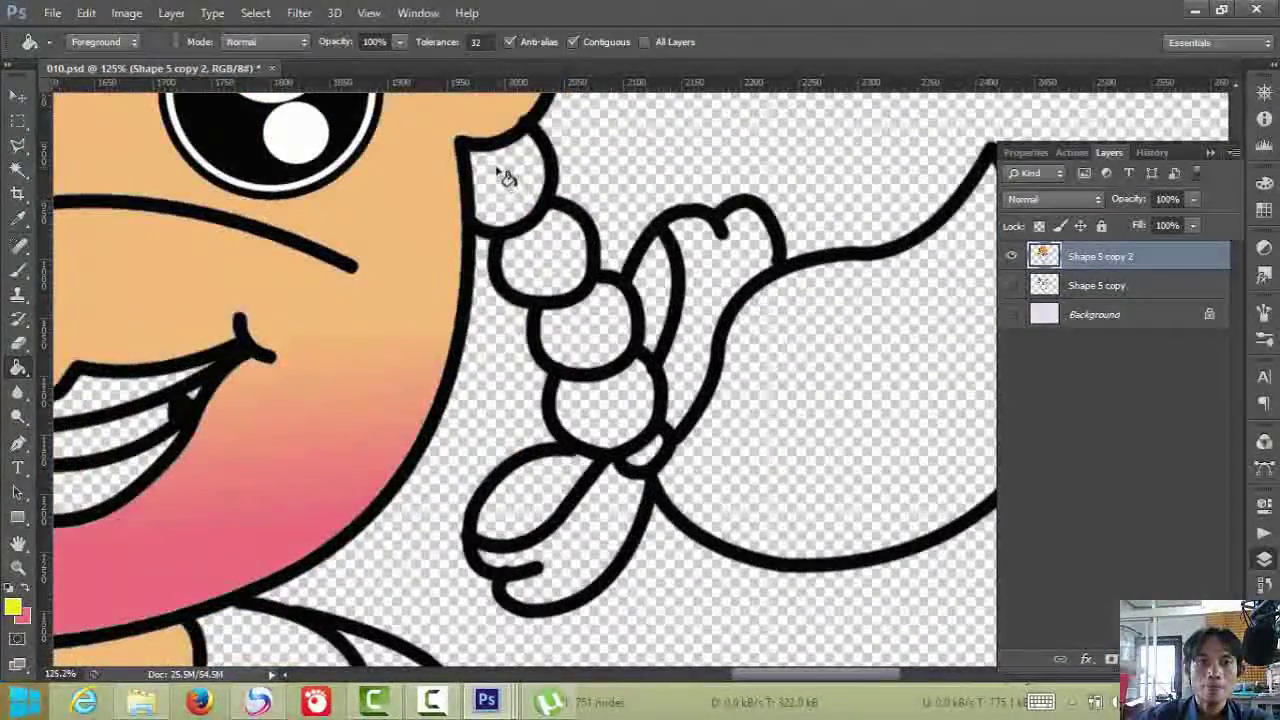
left_click(500, 178)
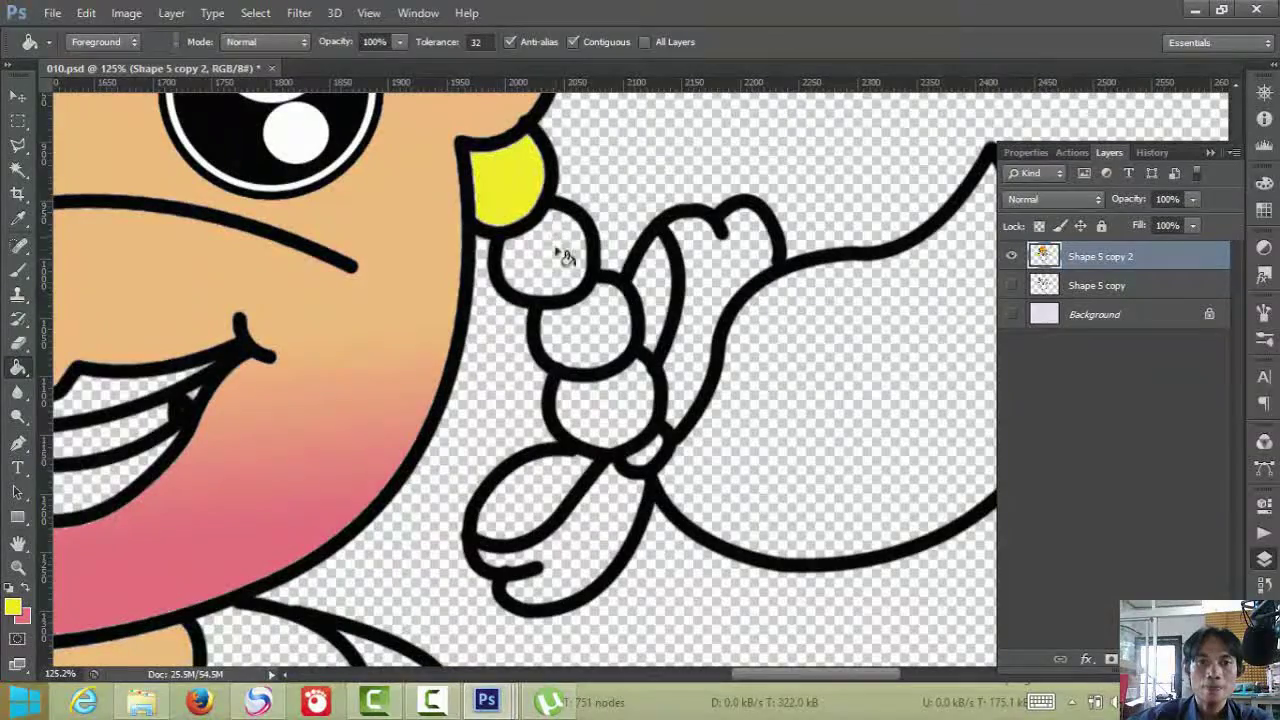
left_click(552, 252)
left_click(580, 323)
left_click(603, 393)
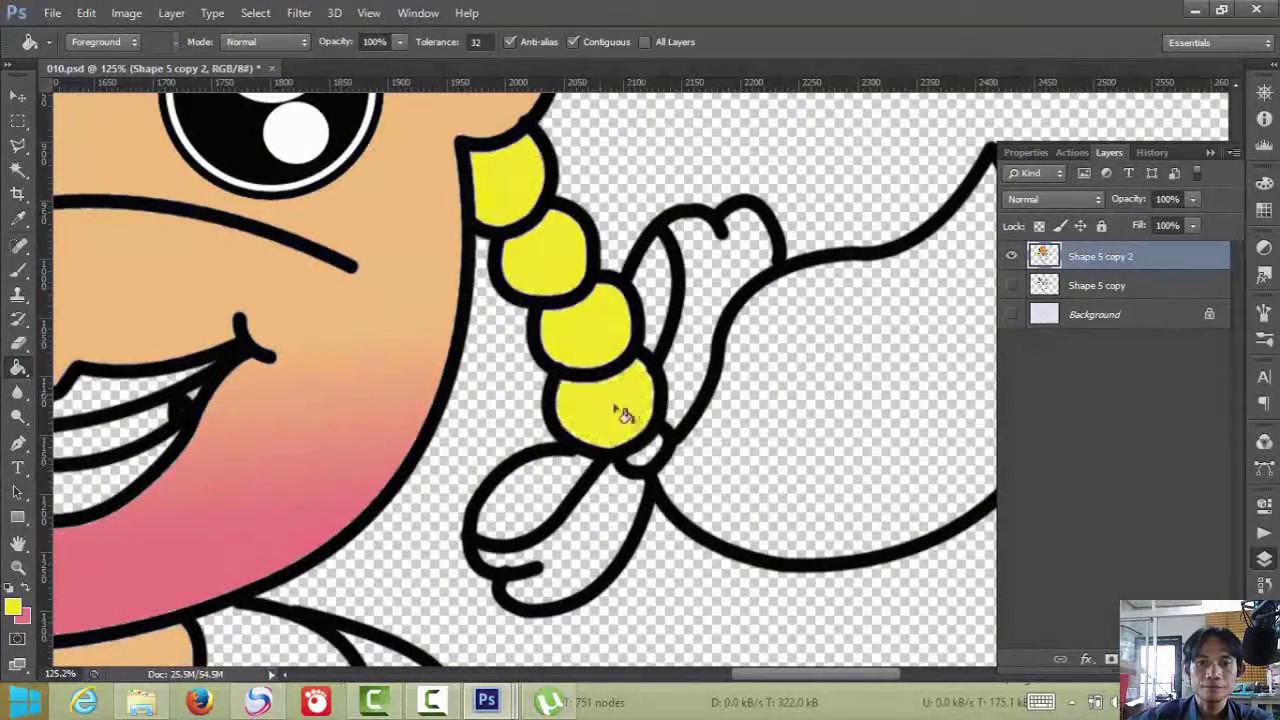
left_click(828, 410)
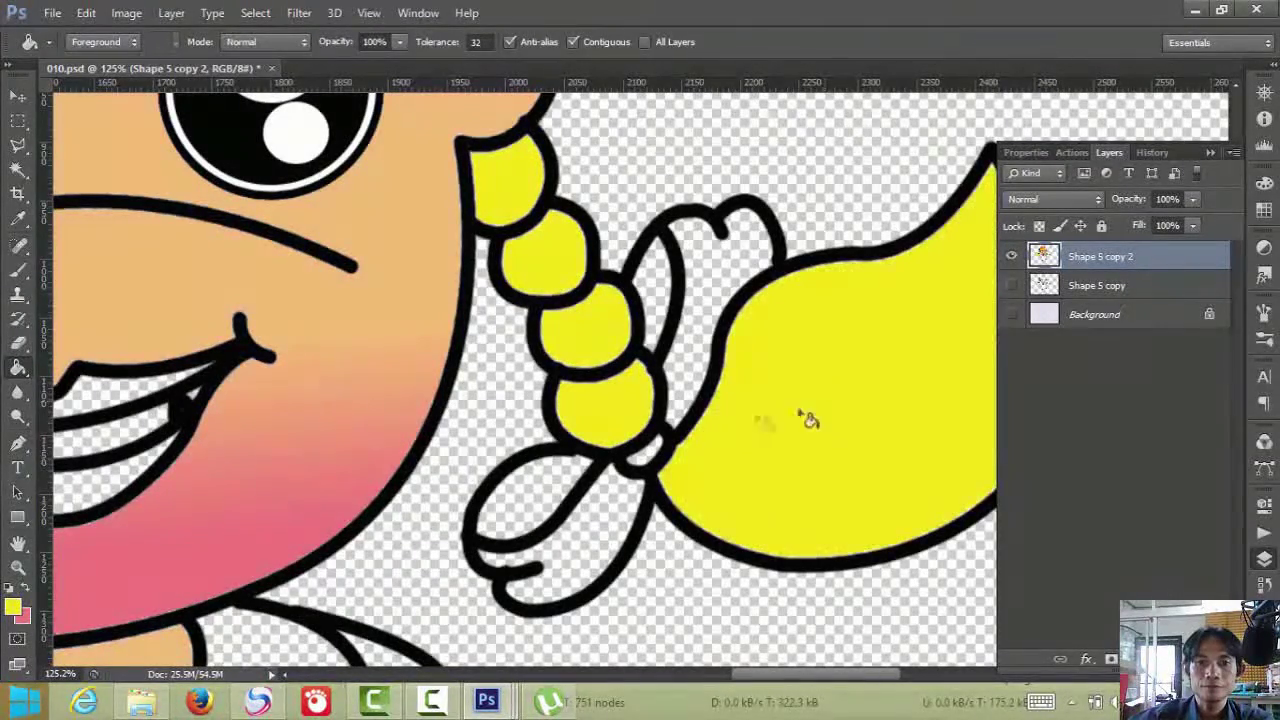
- Try filling the small ribbon knot between the right braid and pigtail with yellow, and undo the fill
scroll(676, 448, "up", 5)
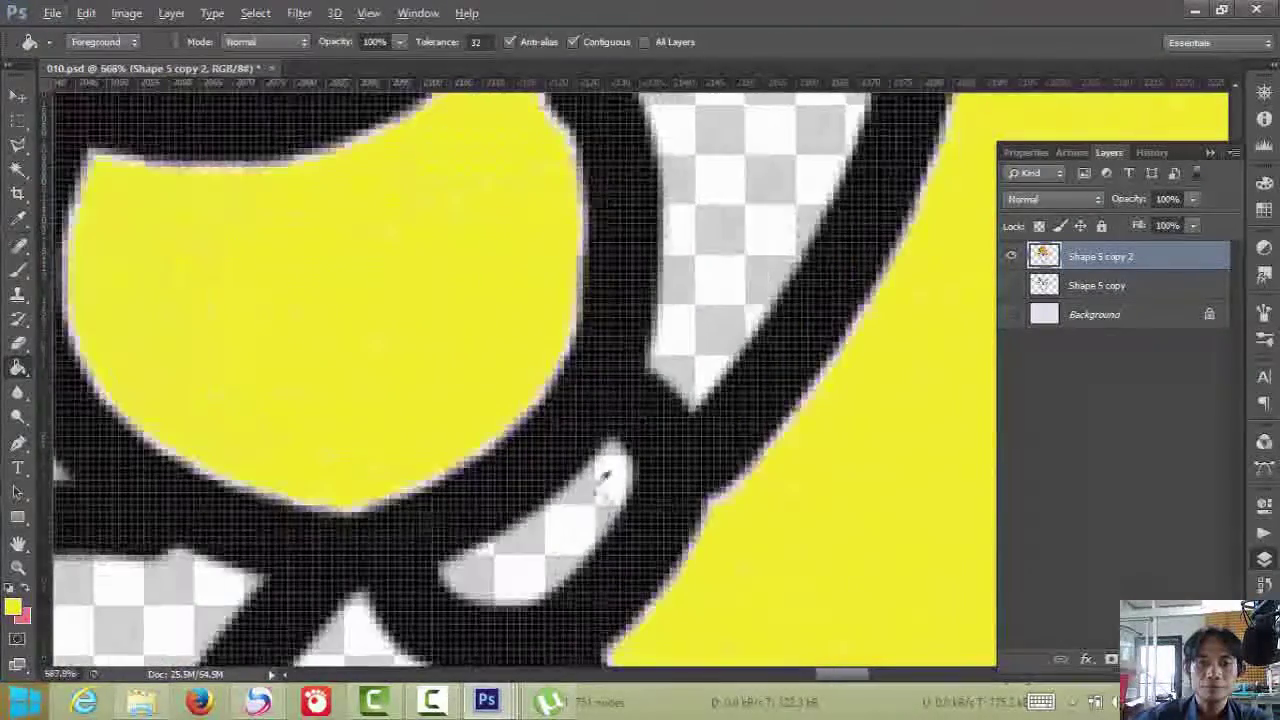
scroll(604, 478, "up", 1)
left_click(560, 529)
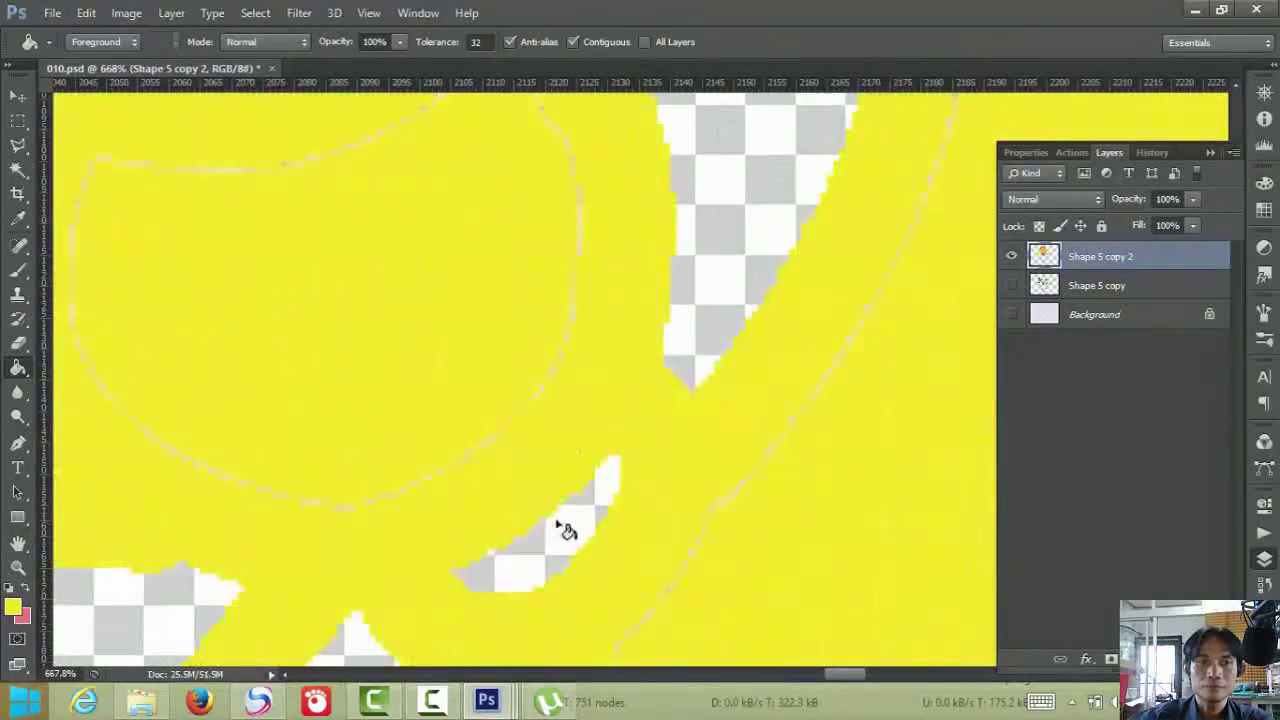
left_click(87, 13)
left_click(120, 33)
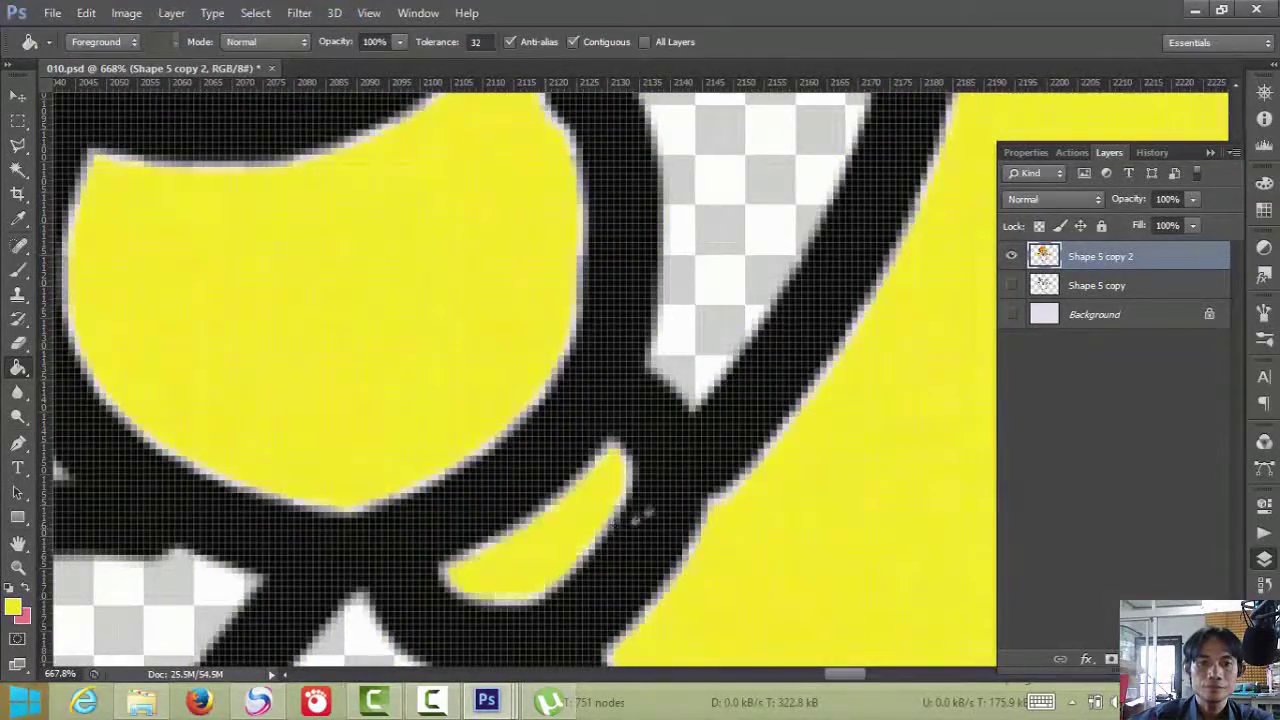
scroll(614, 523, "down", 5)
scroll(463, 446, "down", 5)
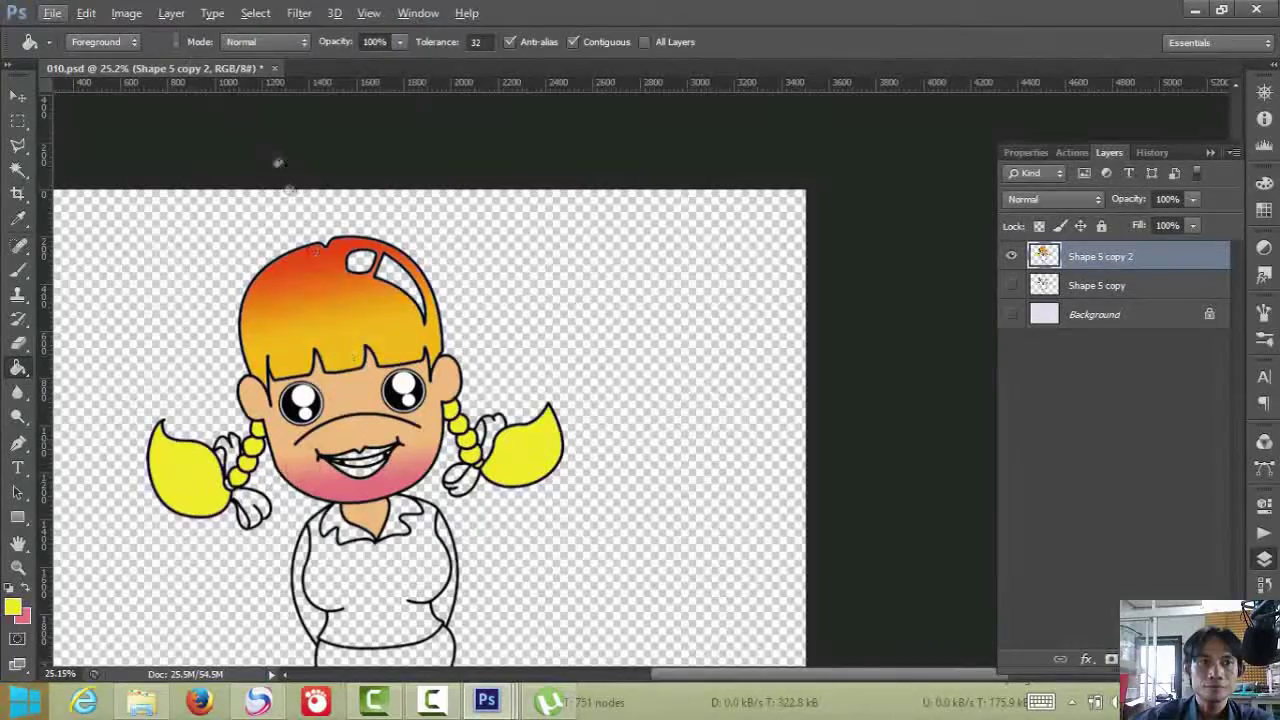
left_click(87, 13)
left_click(131, 19)
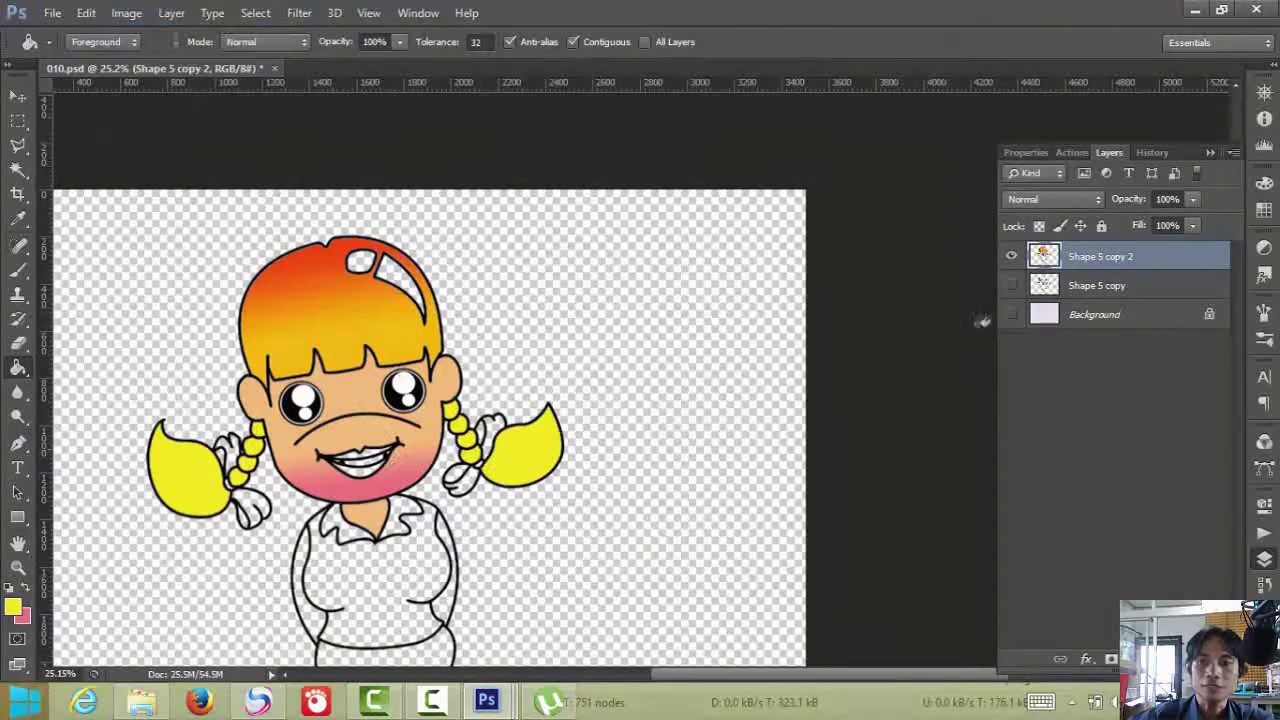
- Change the foreground colour to blue #386ef7 and fill the upper loop of the left pigtail's ribbon
left_click(13, 605)
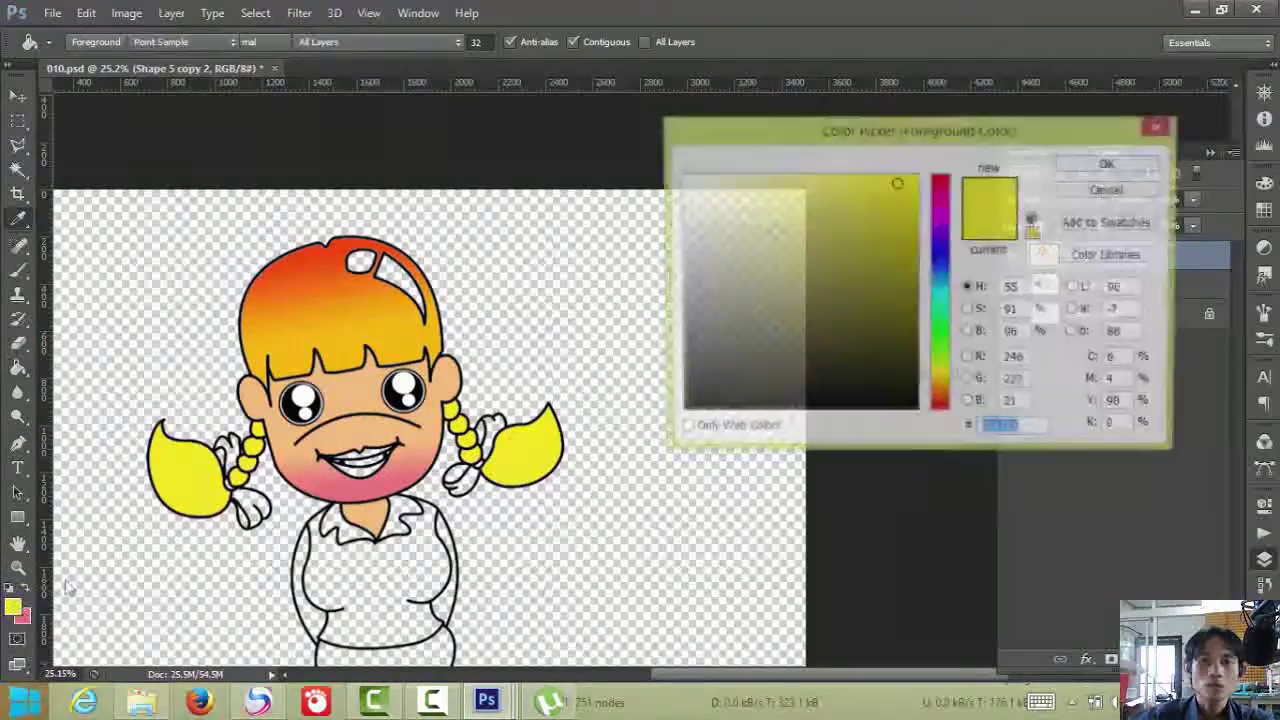
left_click(943, 268)
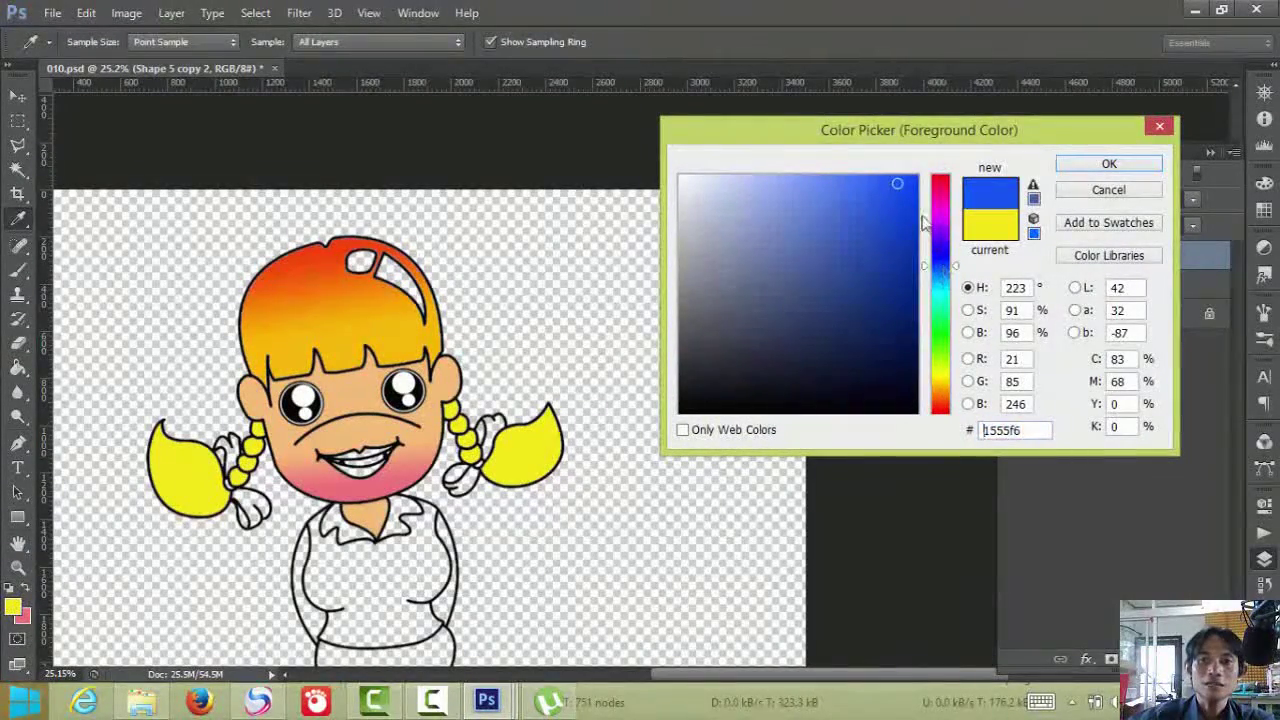
left_click(863, 183)
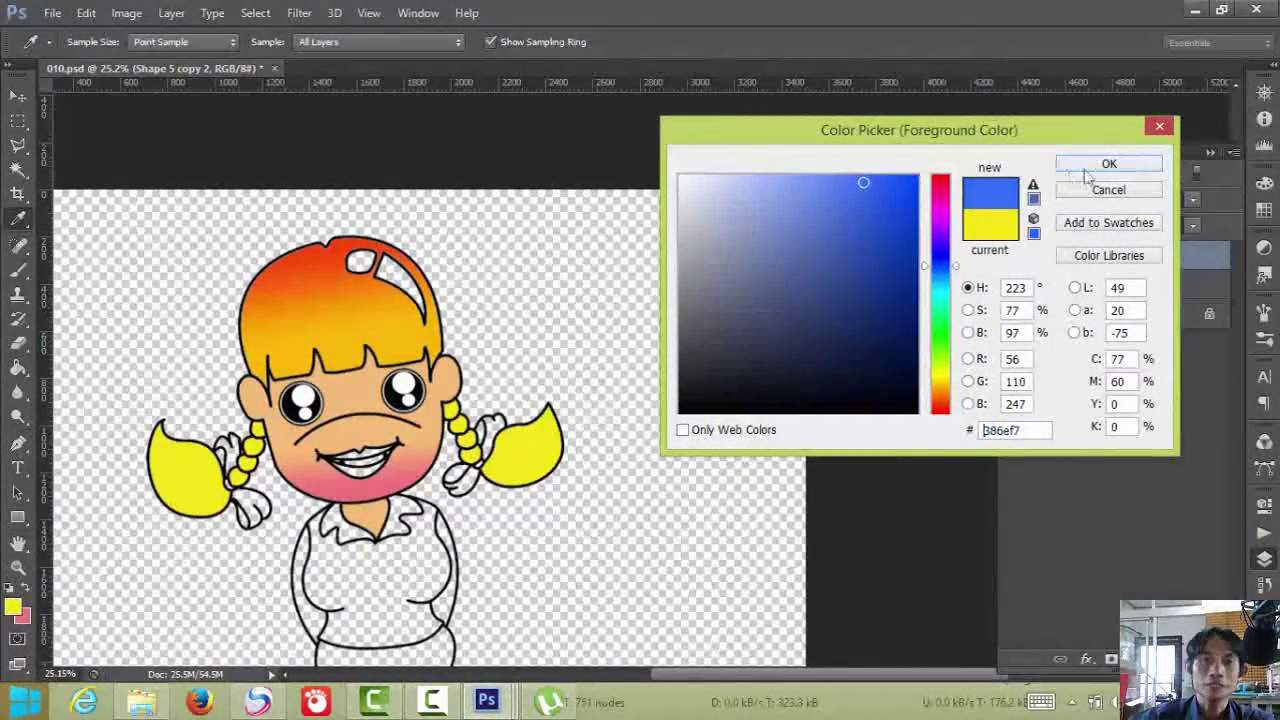
left_click(1109, 163)
key("g")
scroll(195, 453, "up", 5)
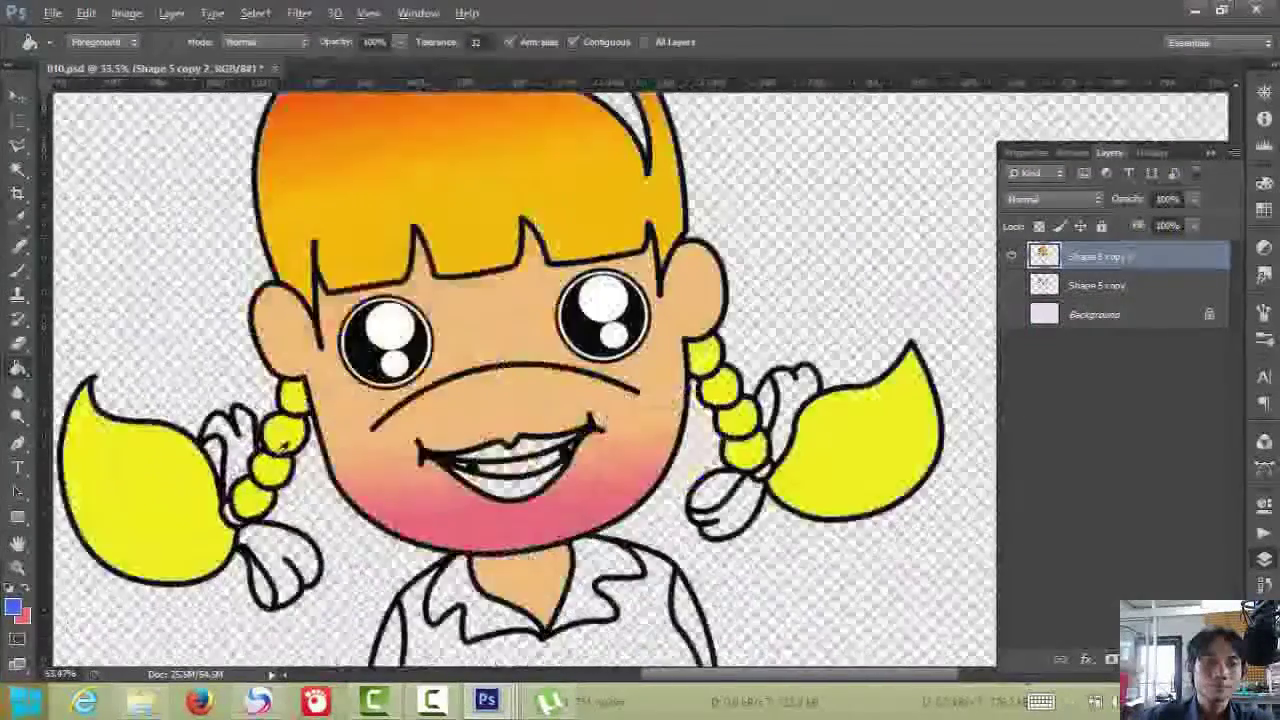
left_click(195, 453)
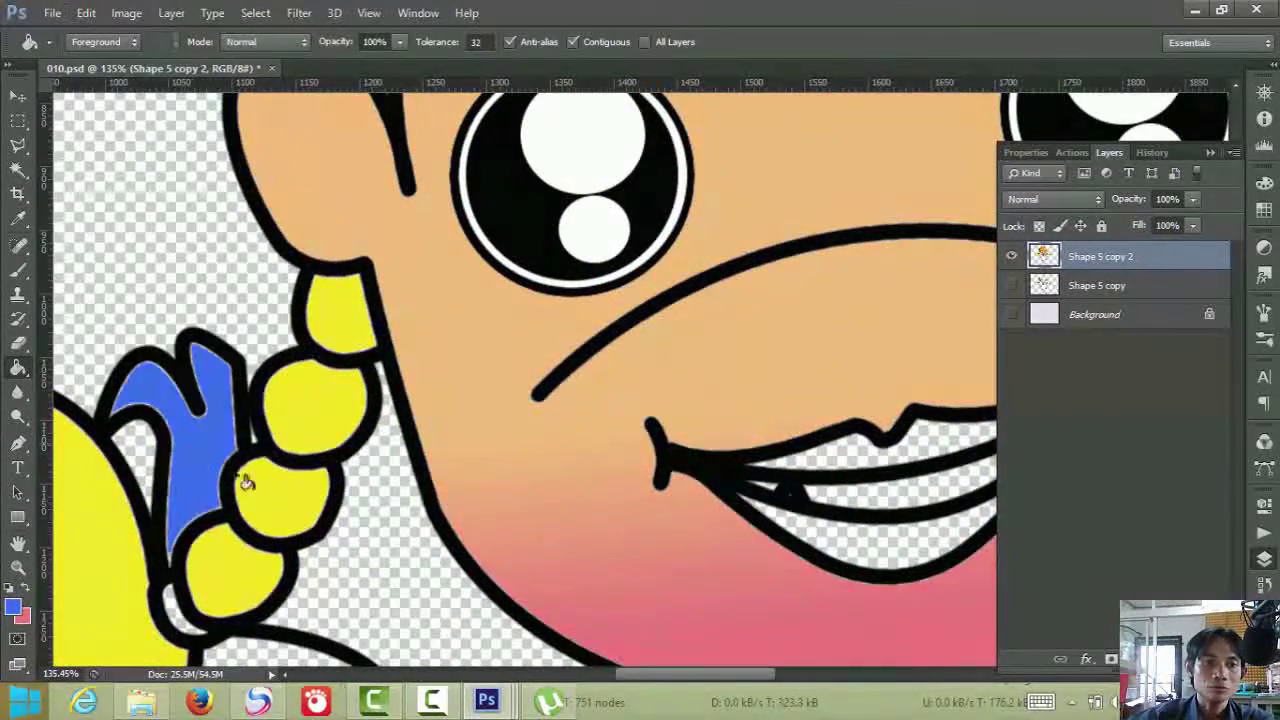
- Fill the lower loop and the small knot of the left pigtail's ribbon with blue
scroll(243, 487, "down", 5)
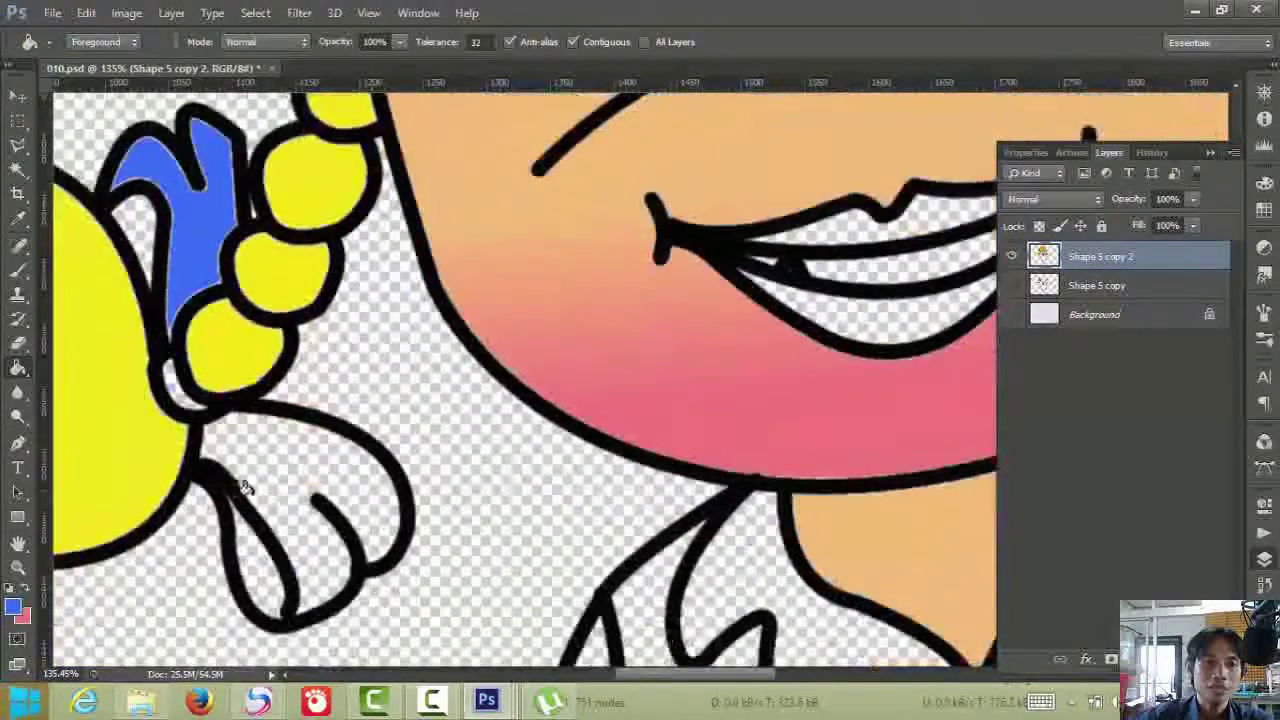
left_click(268, 463)
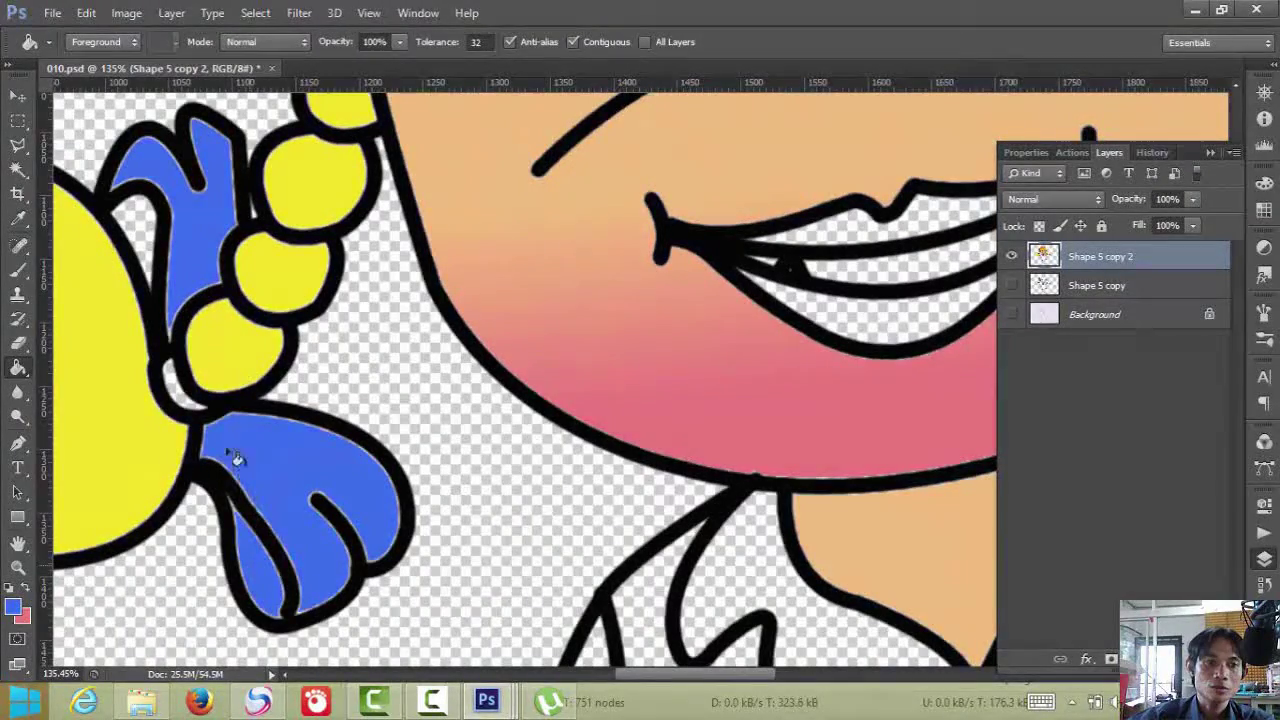
scroll(181, 411, "up", 5)
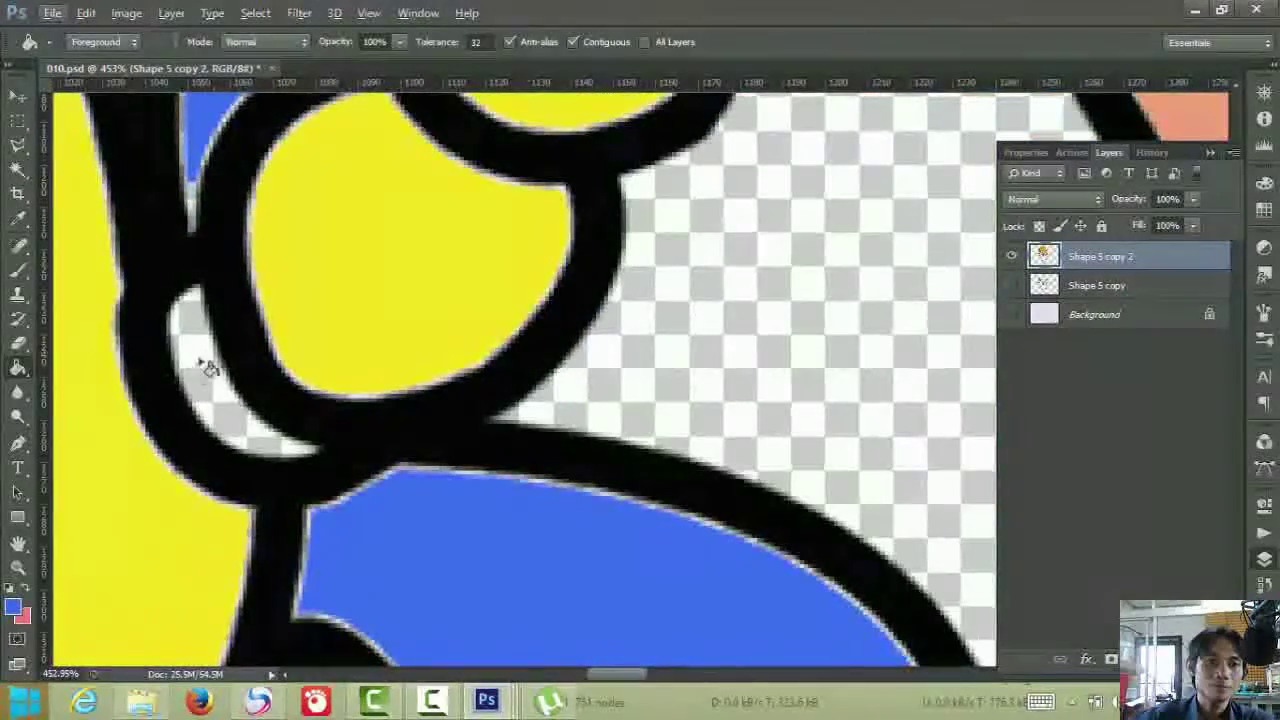
left_click(195, 382)
- Fill the upper and lower loops of the right pigtail's ribbon with blue
scroll(214, 371, "down", 5)
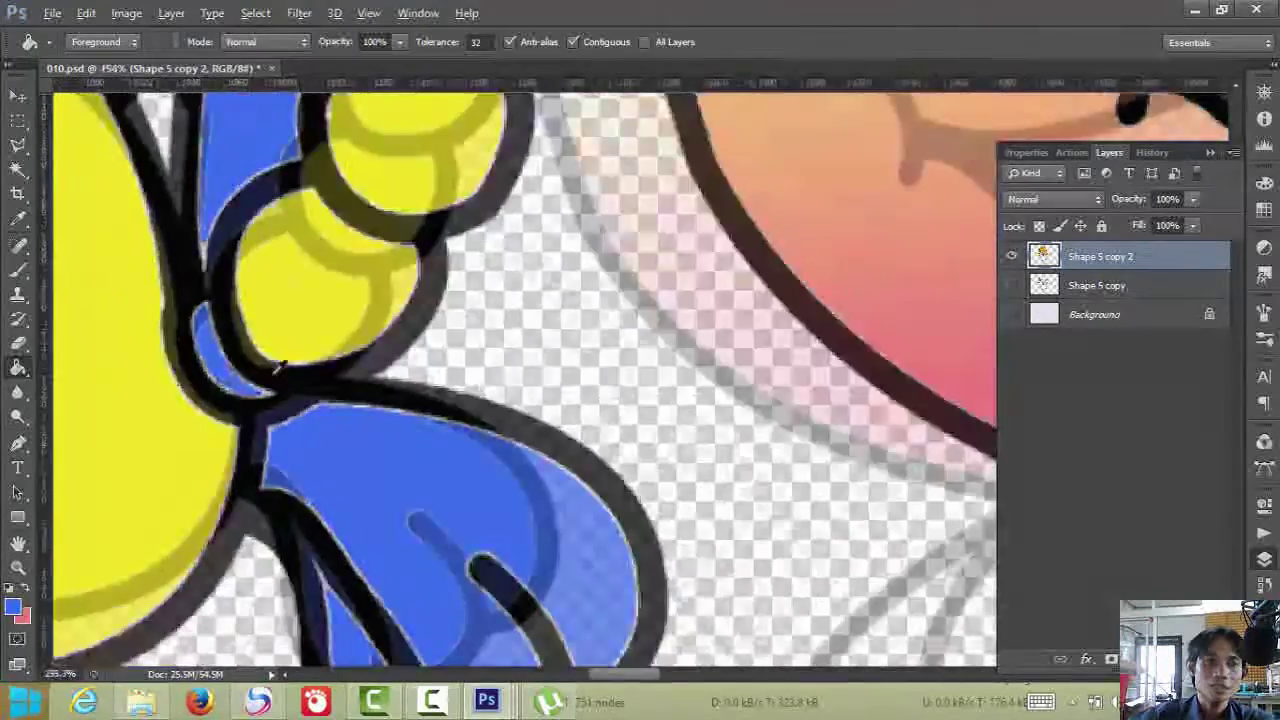
scroll(622, 421, "down", 4)
scroll(871, 449, "up", 2)
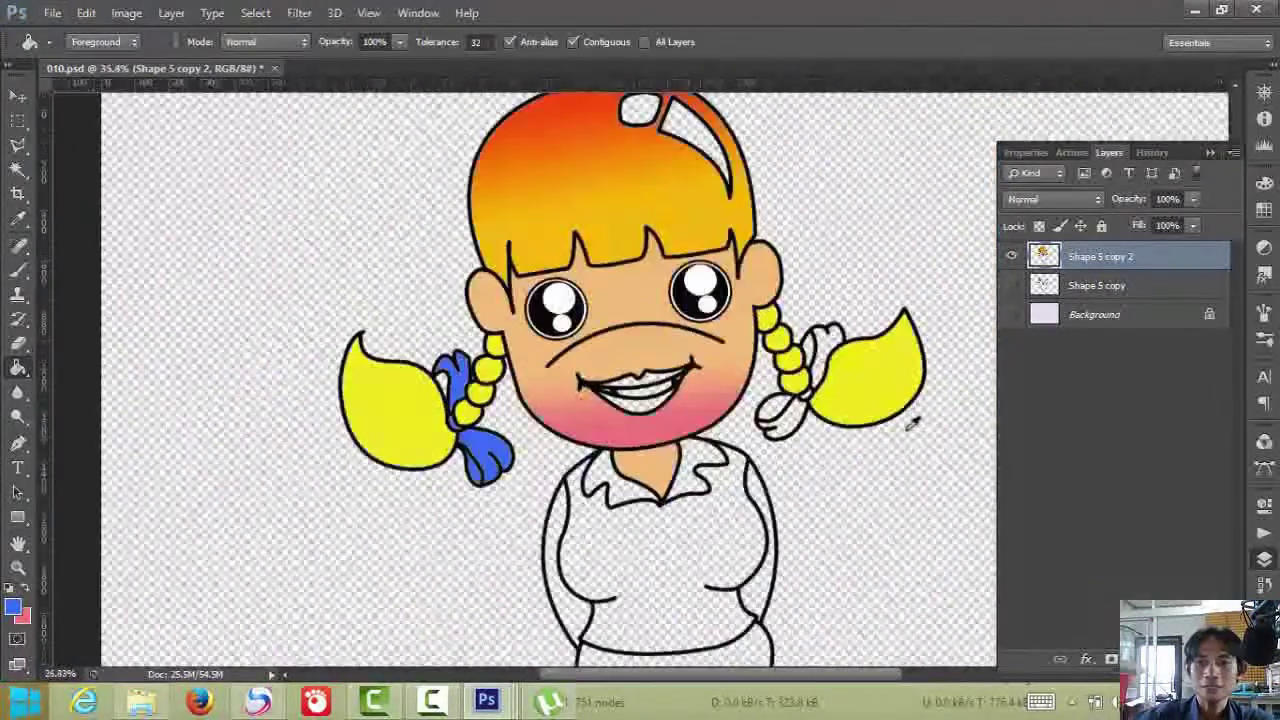
scroll(840, 390, "up", 4)
left_click(660, 190)
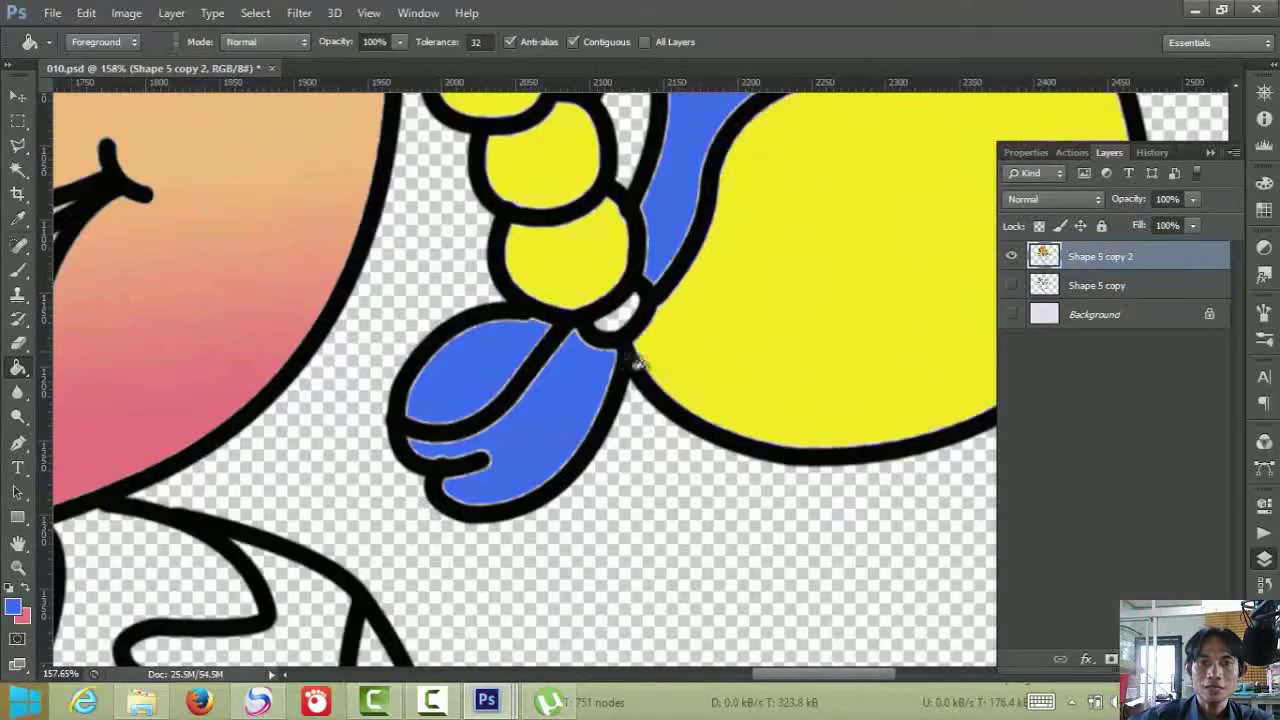
- Fill the small knot of the right pigtail's ribbon, between the last braid segment and the pigtail, with blue
scroll(628, 364, "up", 3)
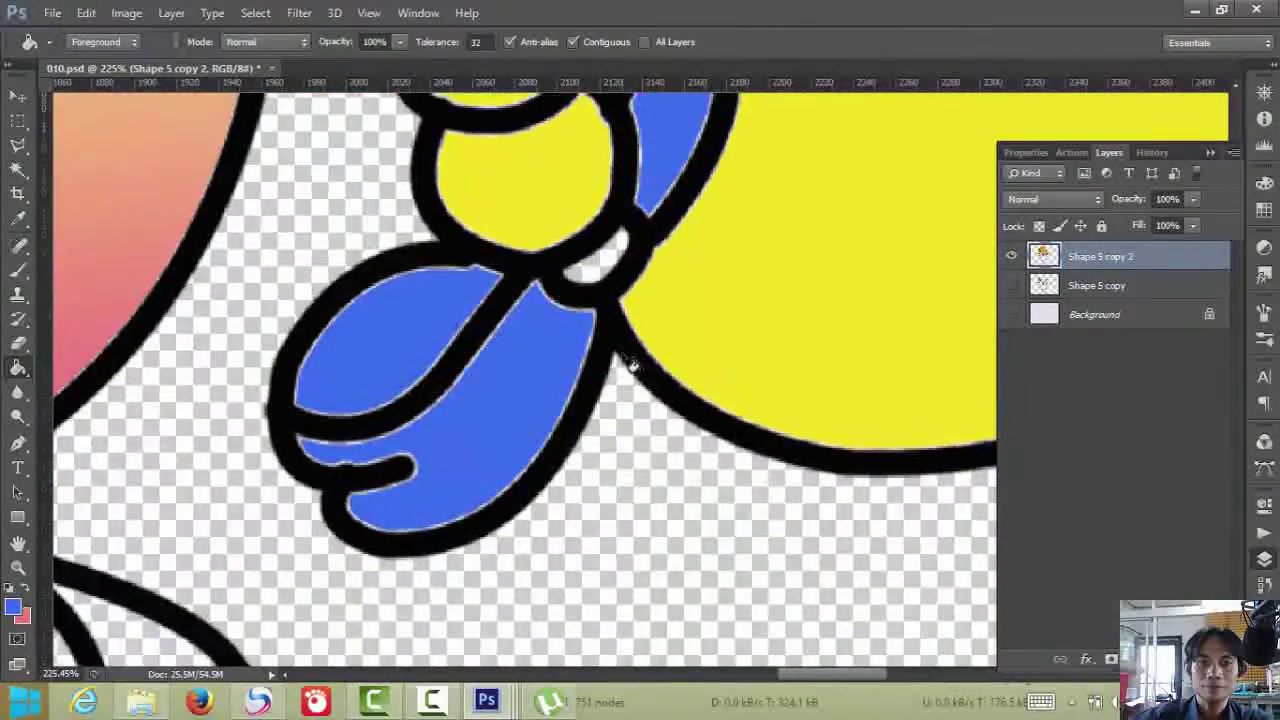
scroll(630, 365, "up", 5)
left_click(612, 245)
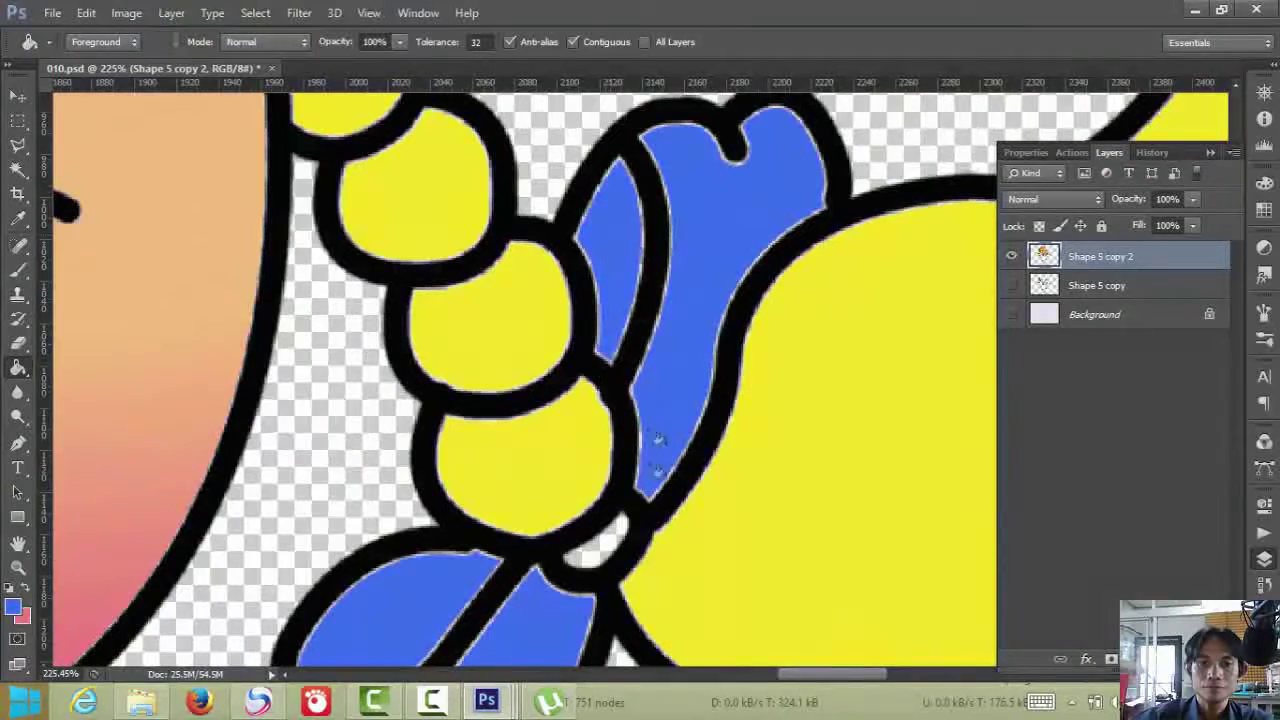
scroll(592, 548, "up", 5)
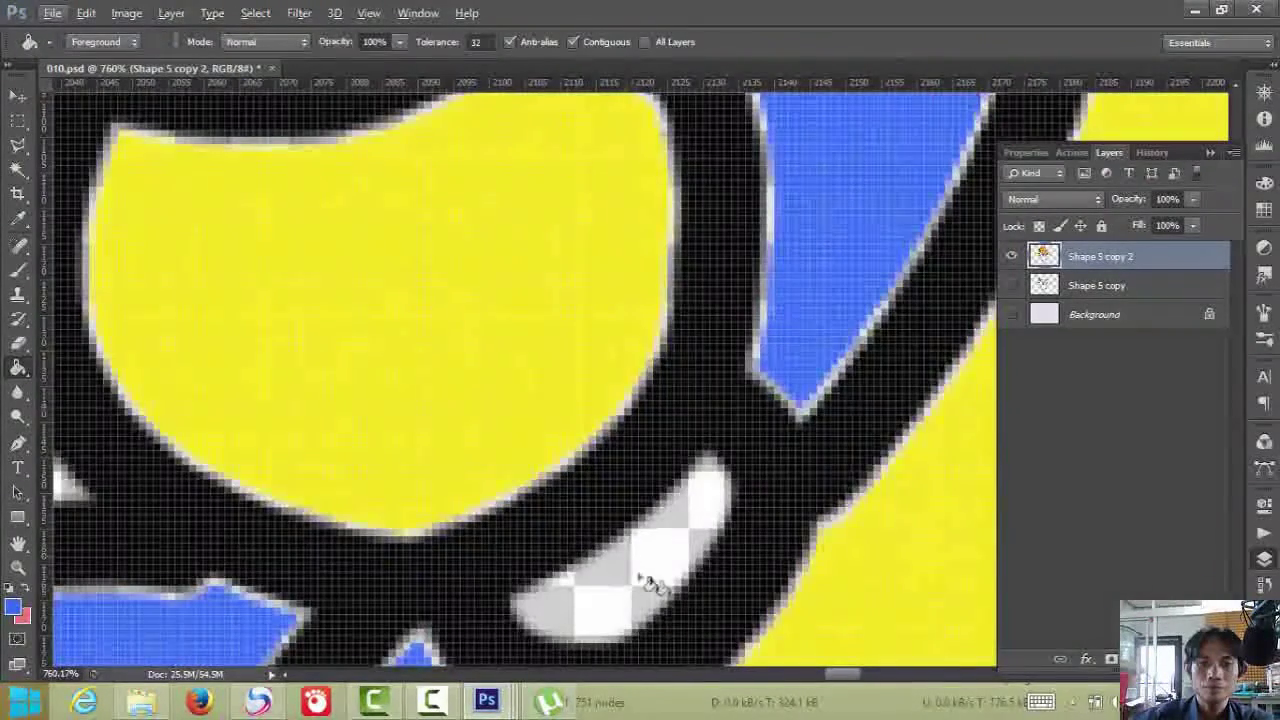
left_click(624, 585)
scroll(624, 585, "down", 7)
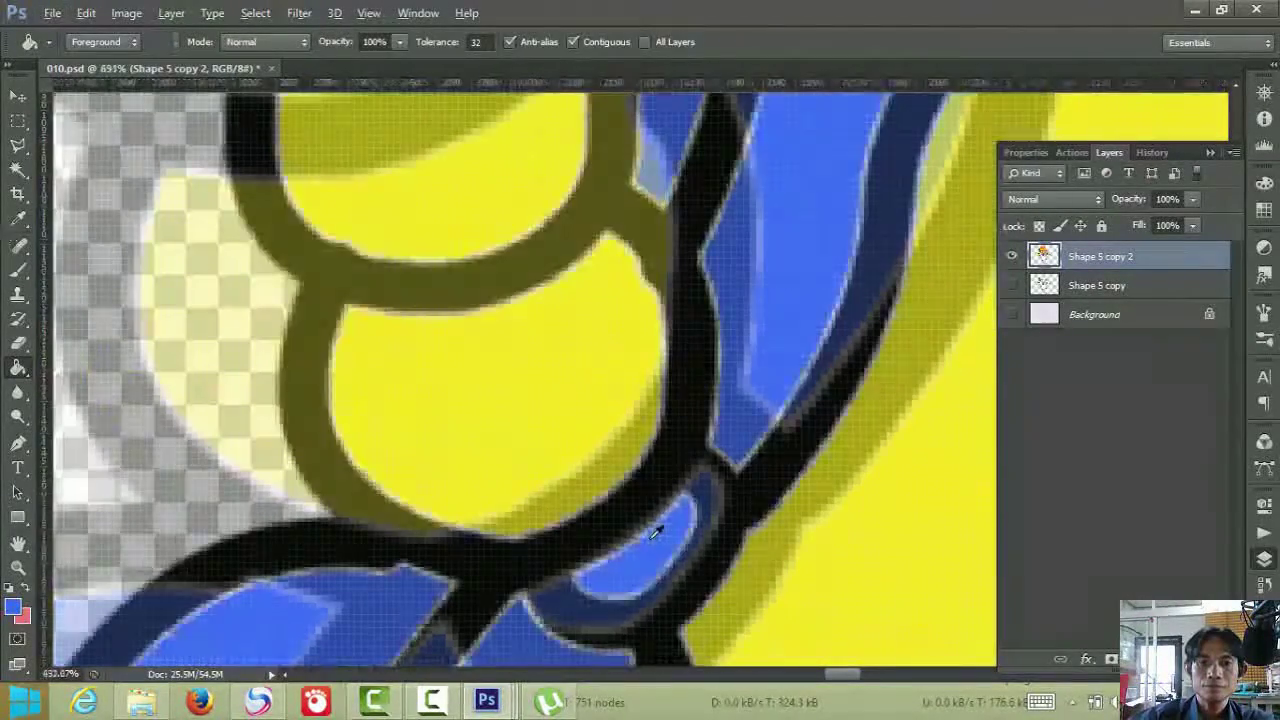
scroll(567, 541, "down", 8)
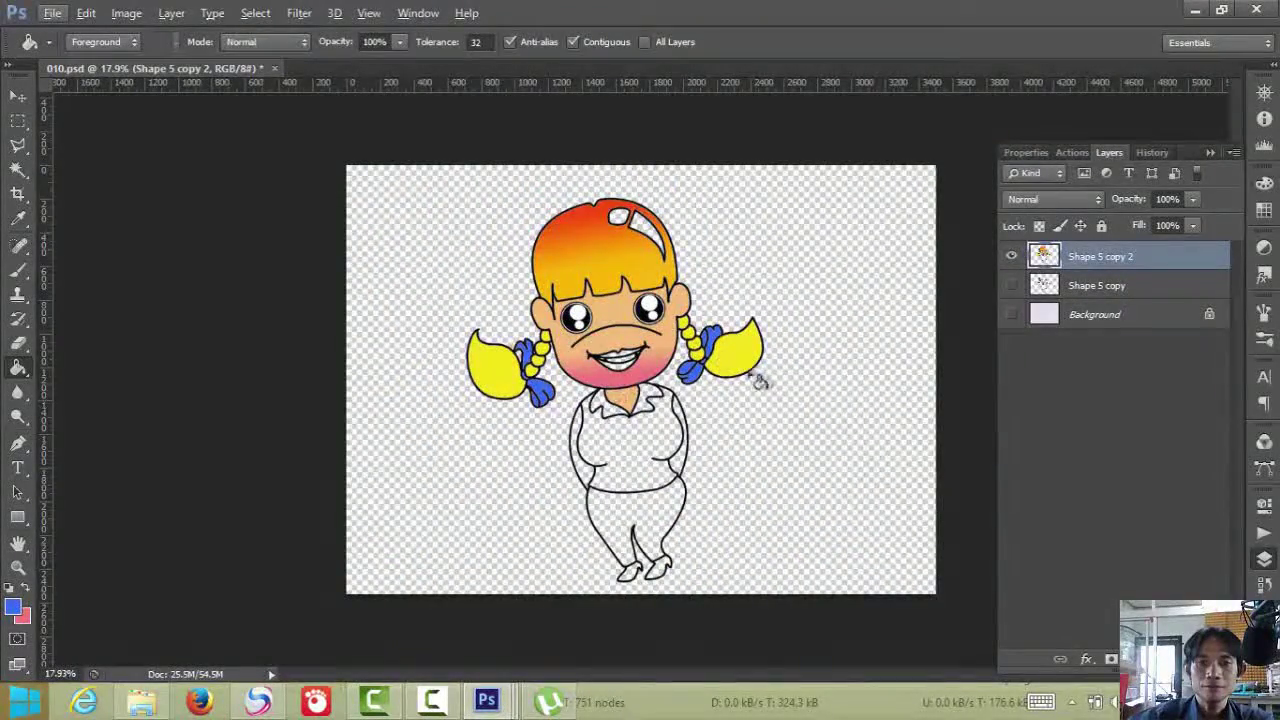
- Change the foreground colour to near-white #f9fafb and fill the large middle section of the teeth
scroll(760, 380, "down", 2)
scroll(553, 350, "up", 6)
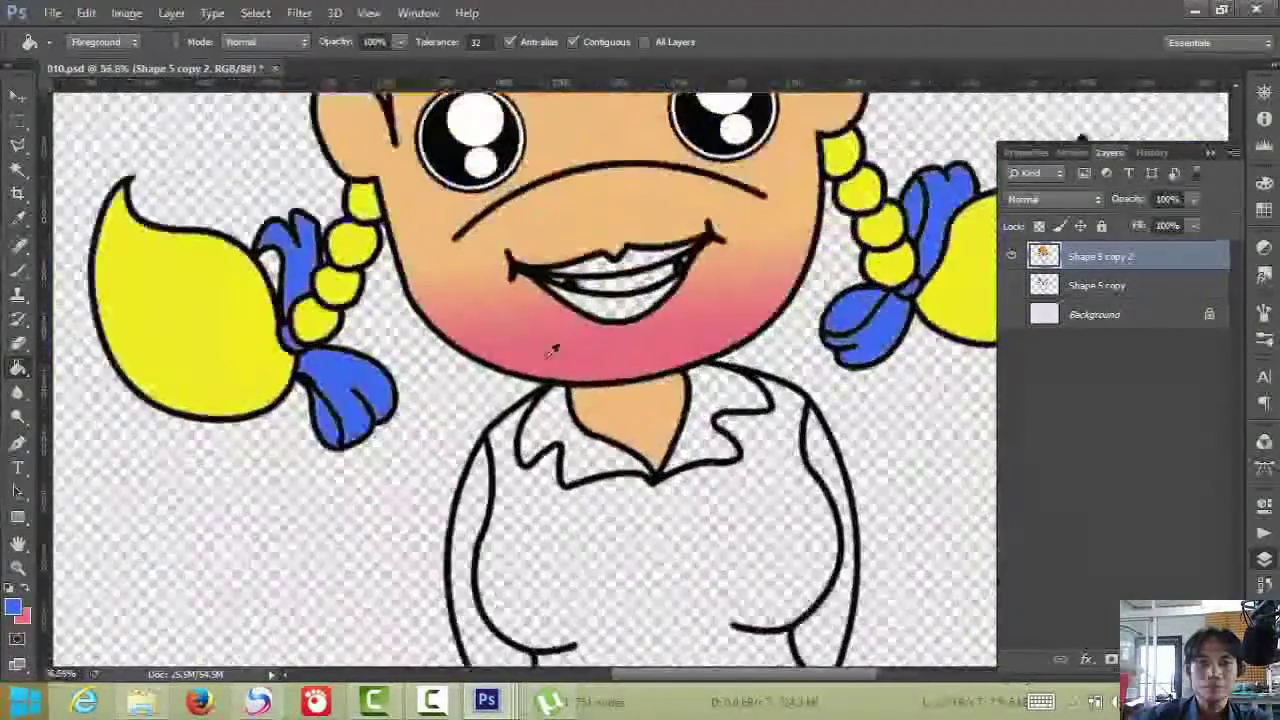
scroll(553, 350, "up", 3)
scroll(660, 313, "up", 4)
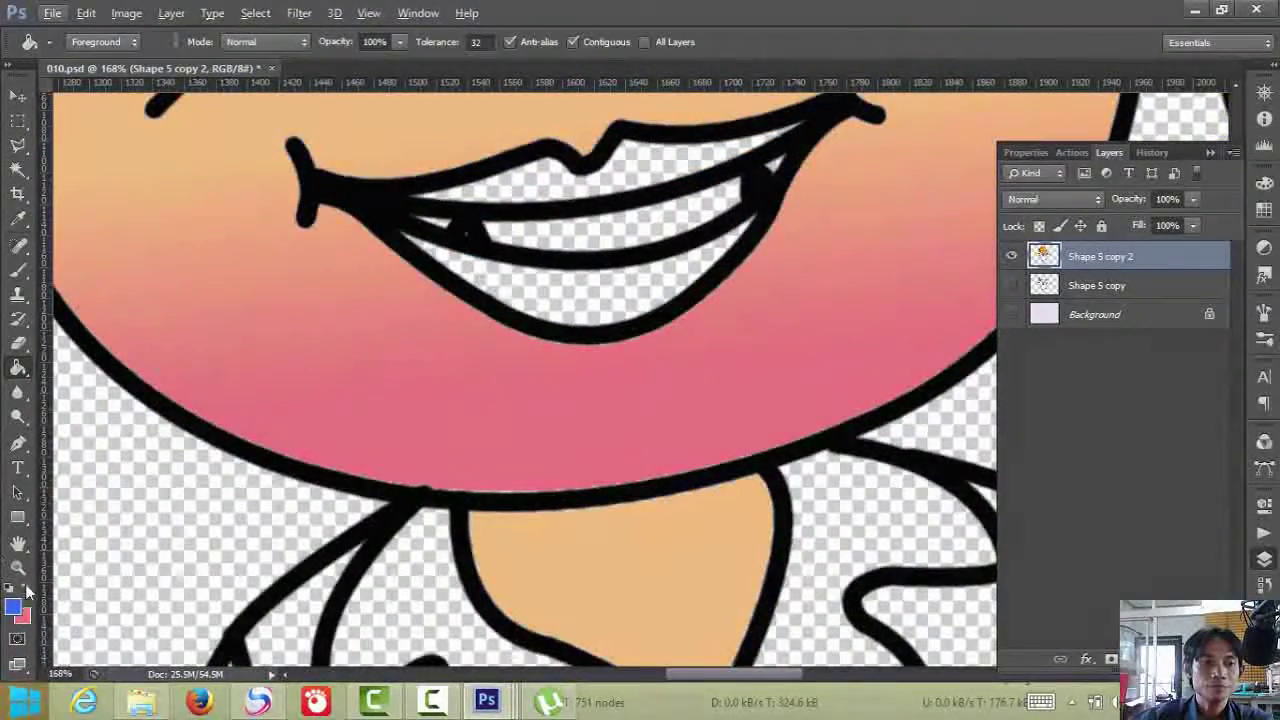
left_click(14, 608)
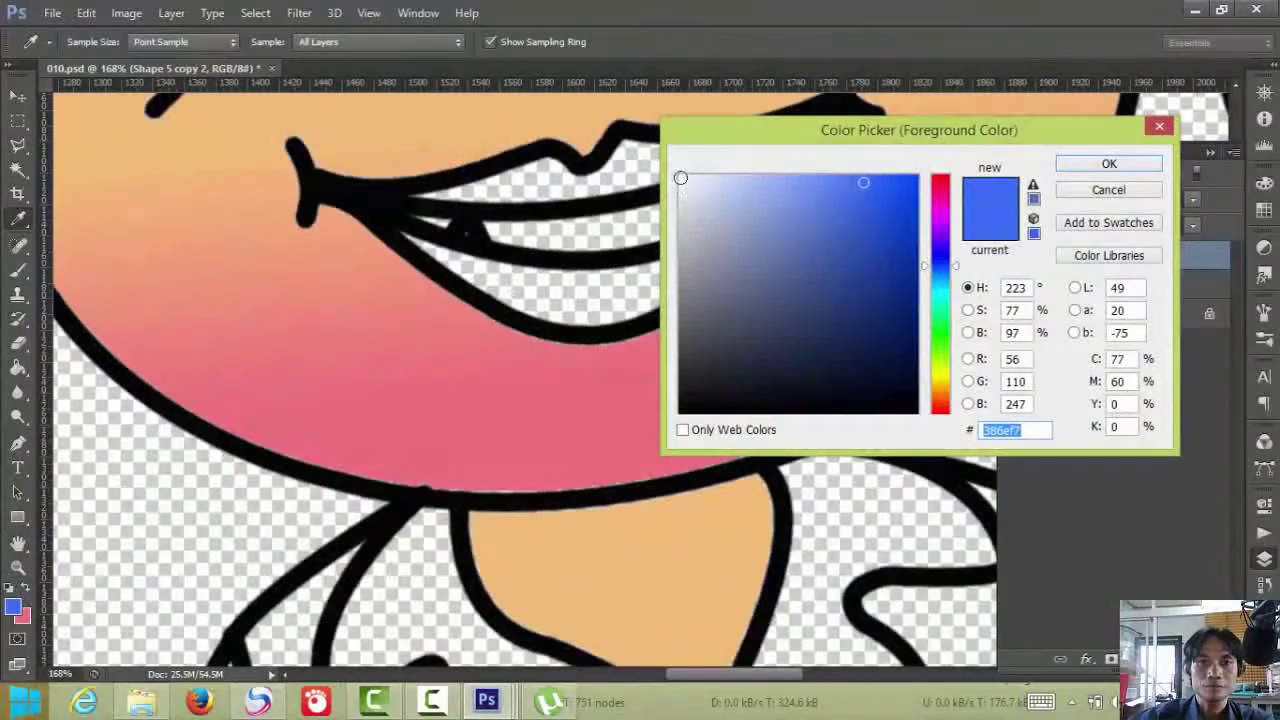
left_click(680, 178)
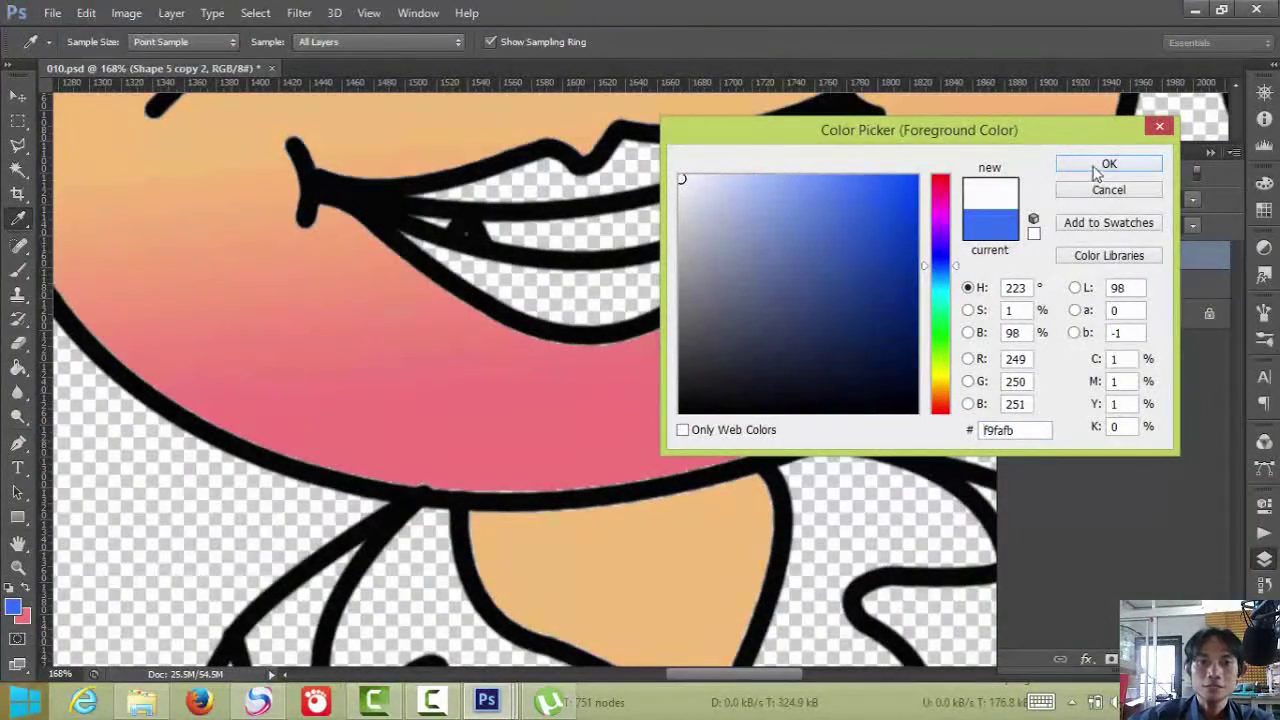
left_click(1104, 165)
scroll(650, 197, "up", 3)
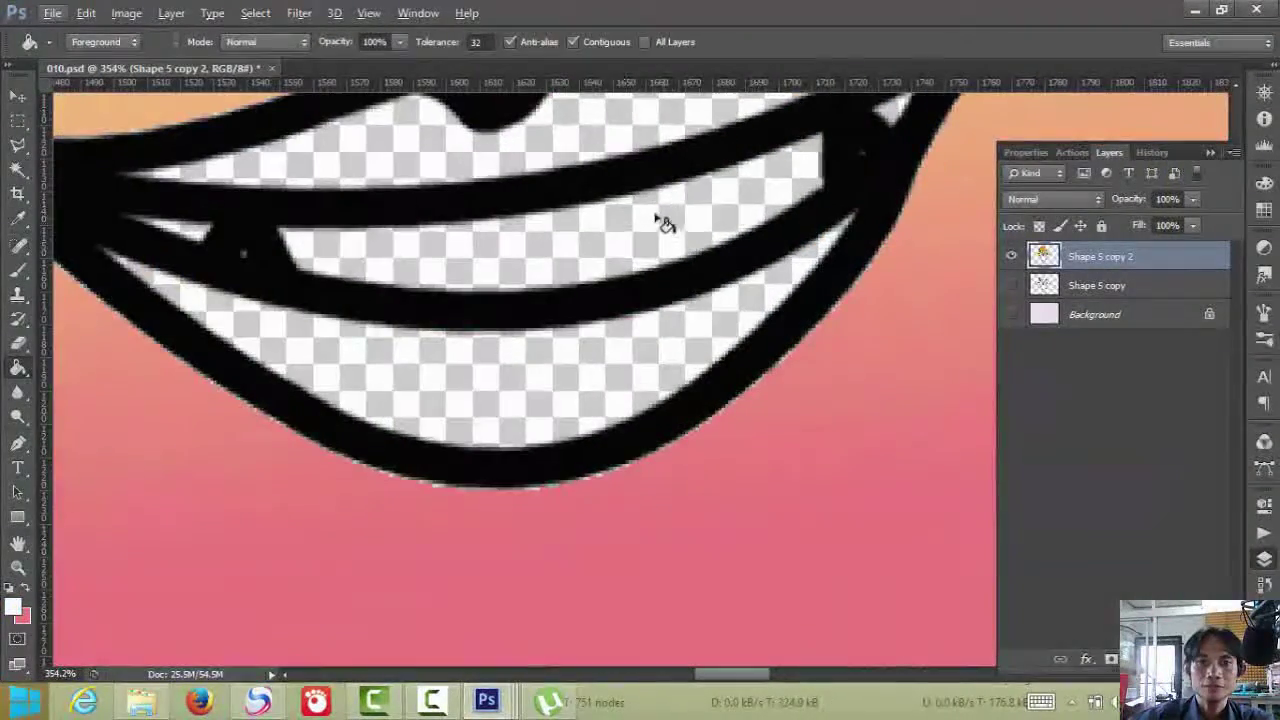
scroll(187, 236, "up", 4)
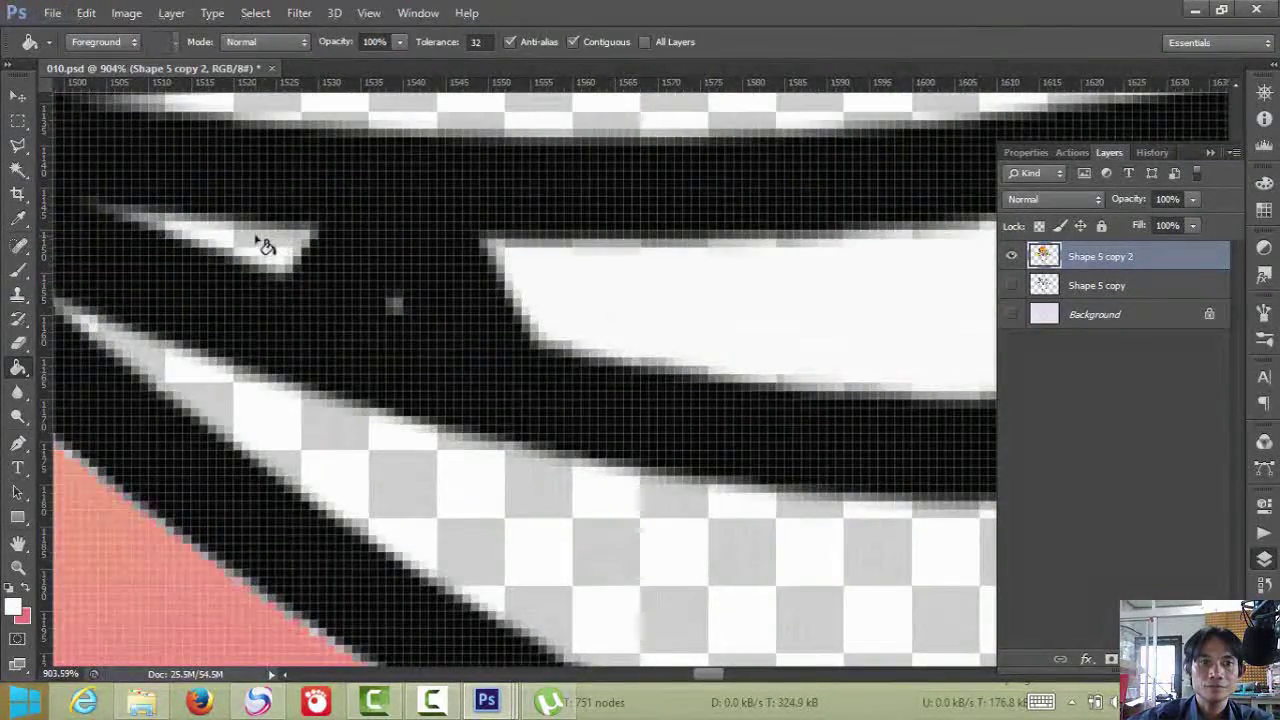
- Try filling the tiny gap at the left end of the teeth with near-white, and undo the fill
left_click(260, 243)
left_click(86, 14)
left_click(120, 30)
scroll(223, 229, "up", 3)
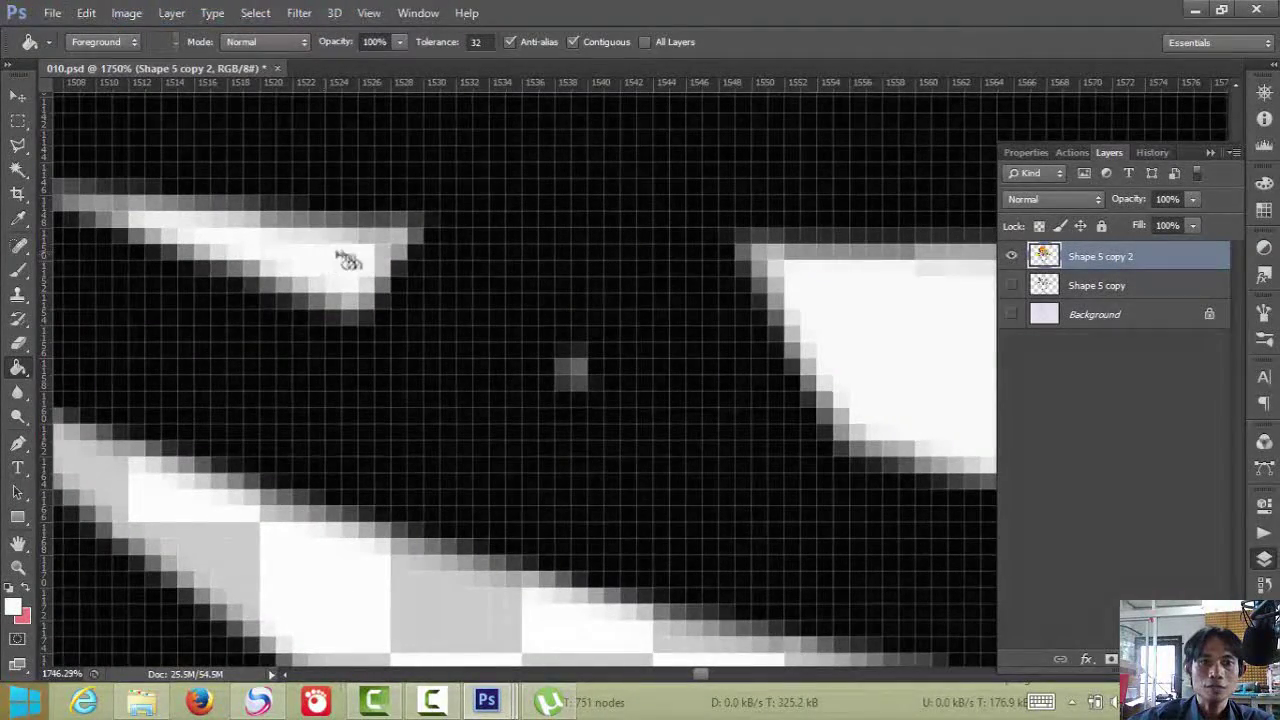
- Try filling the tiny gap at the right end of the teeth with near-white twice, undoing each fill
scroll(345, 258, "down", 6)
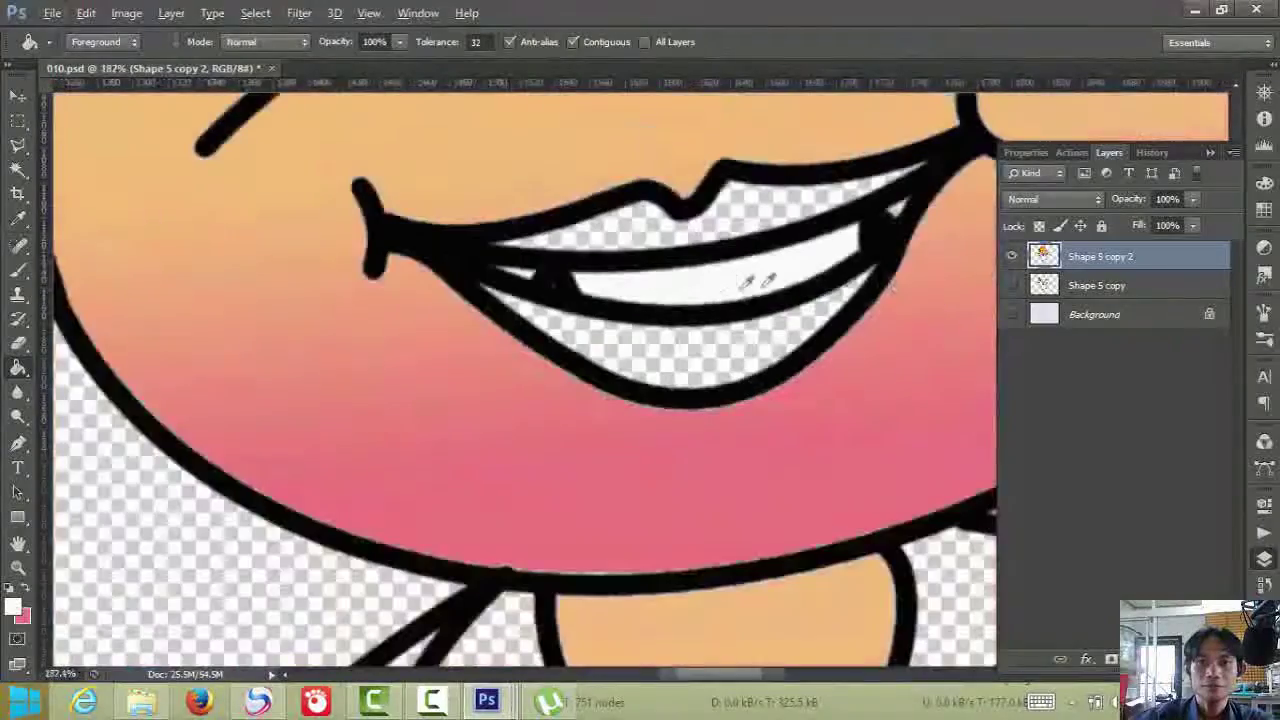
scroll(920, 251, "up", 4)
scroll(836, 190, "up", 3)
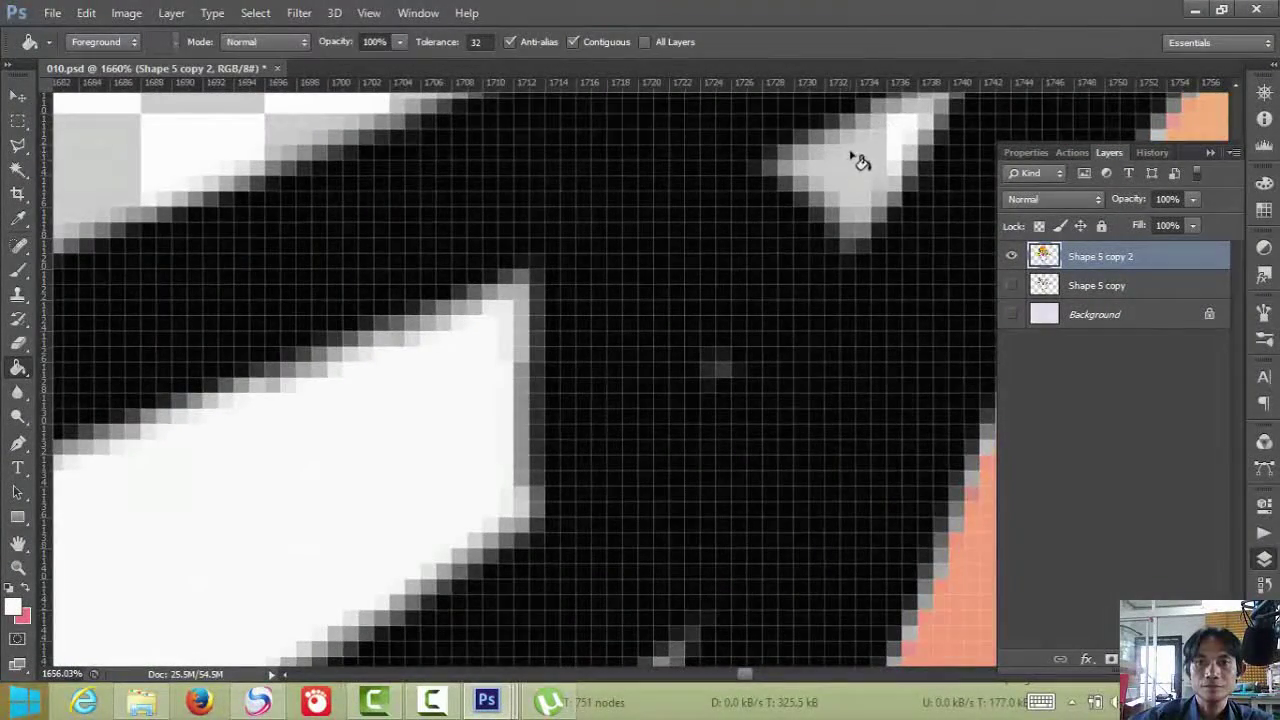
left_click(852, 157)
left_click(86, 13)
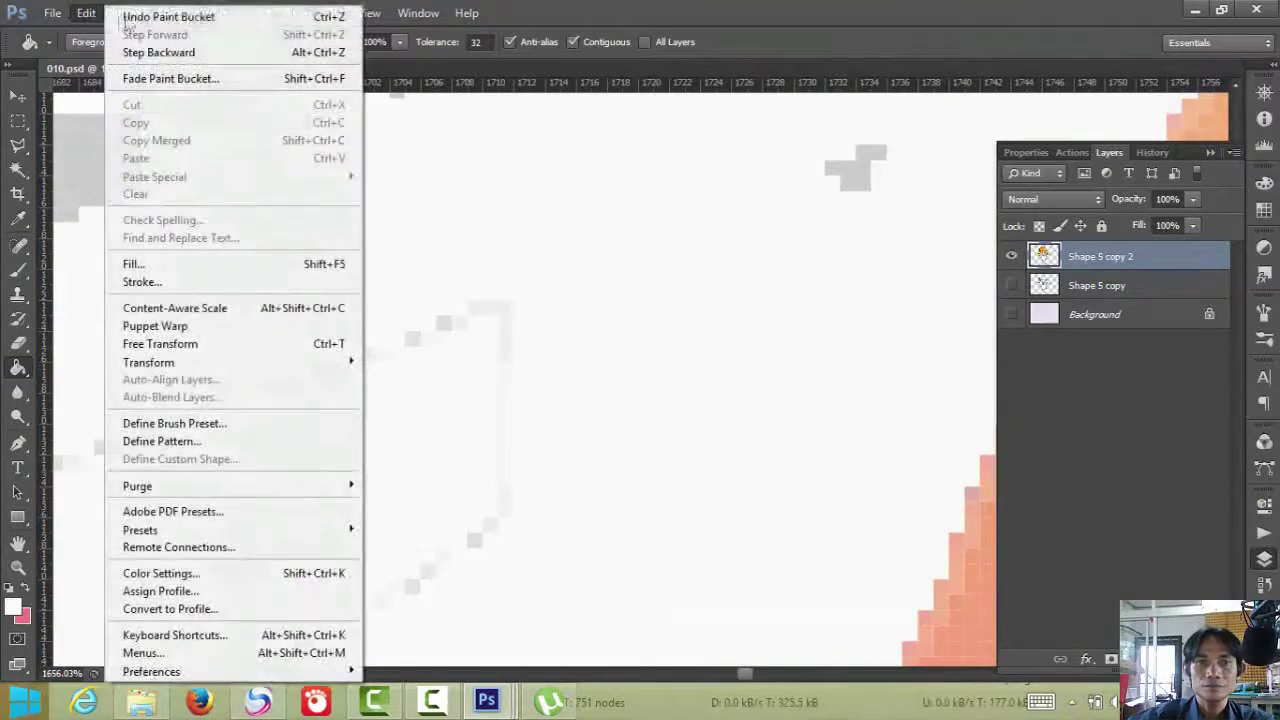
left_click(163, 17)
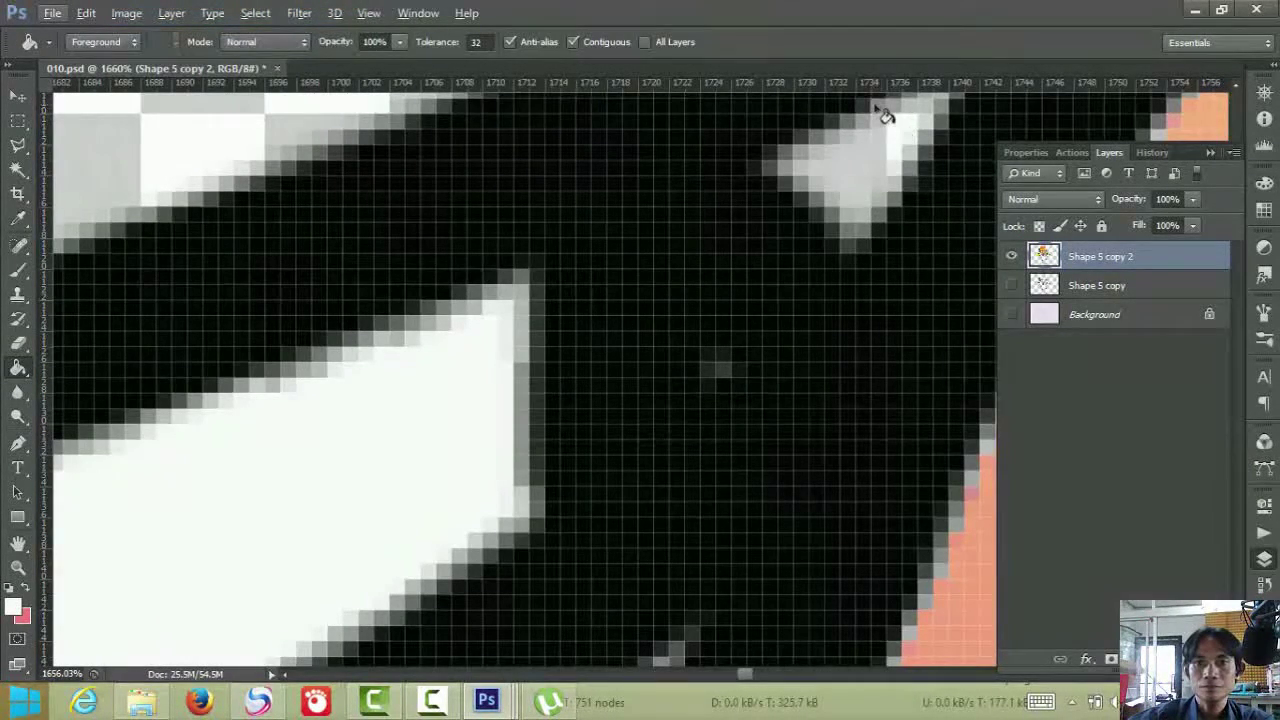
left_click(874, 112)
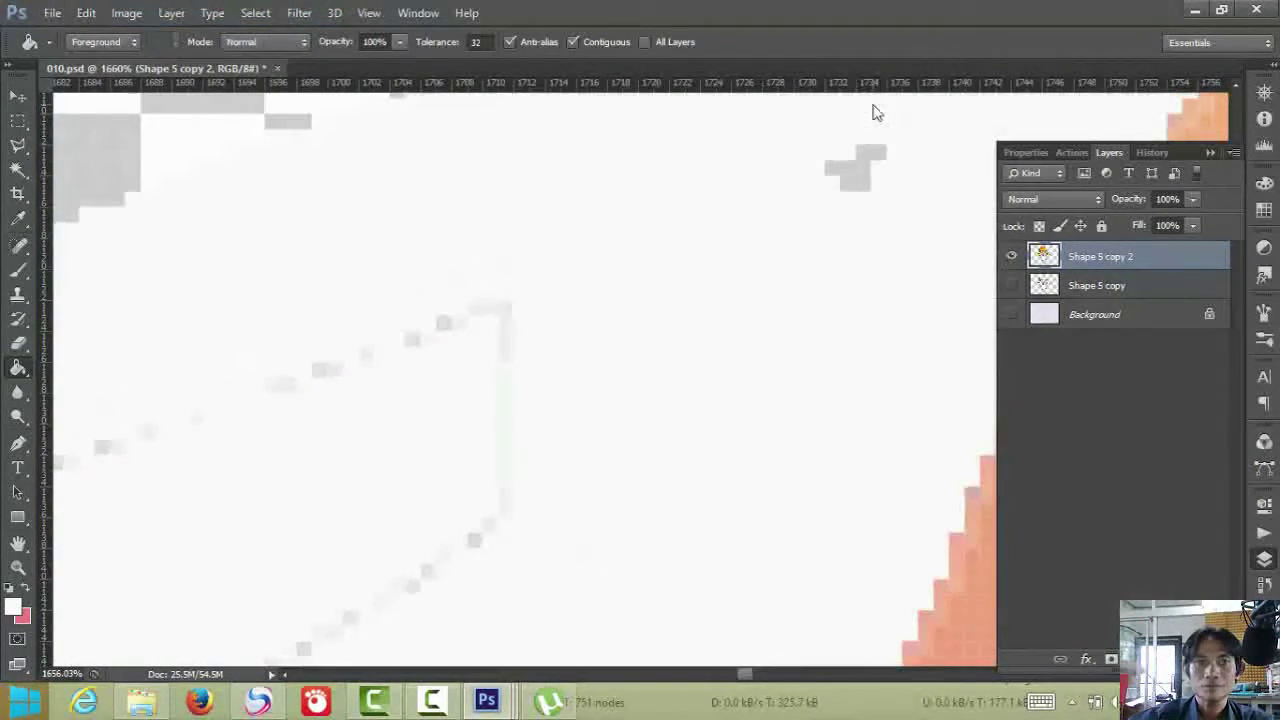
left_click(48, 16)
mouse_move(86, 13)
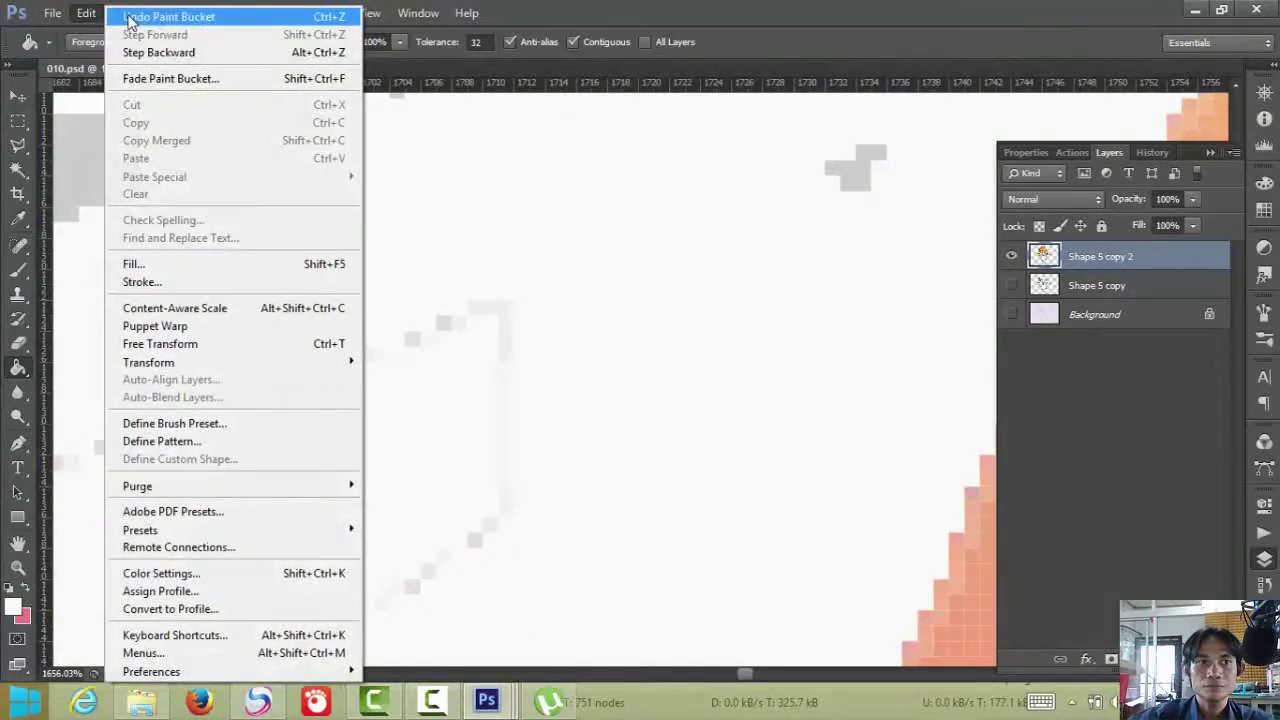
left_click(165, 17)
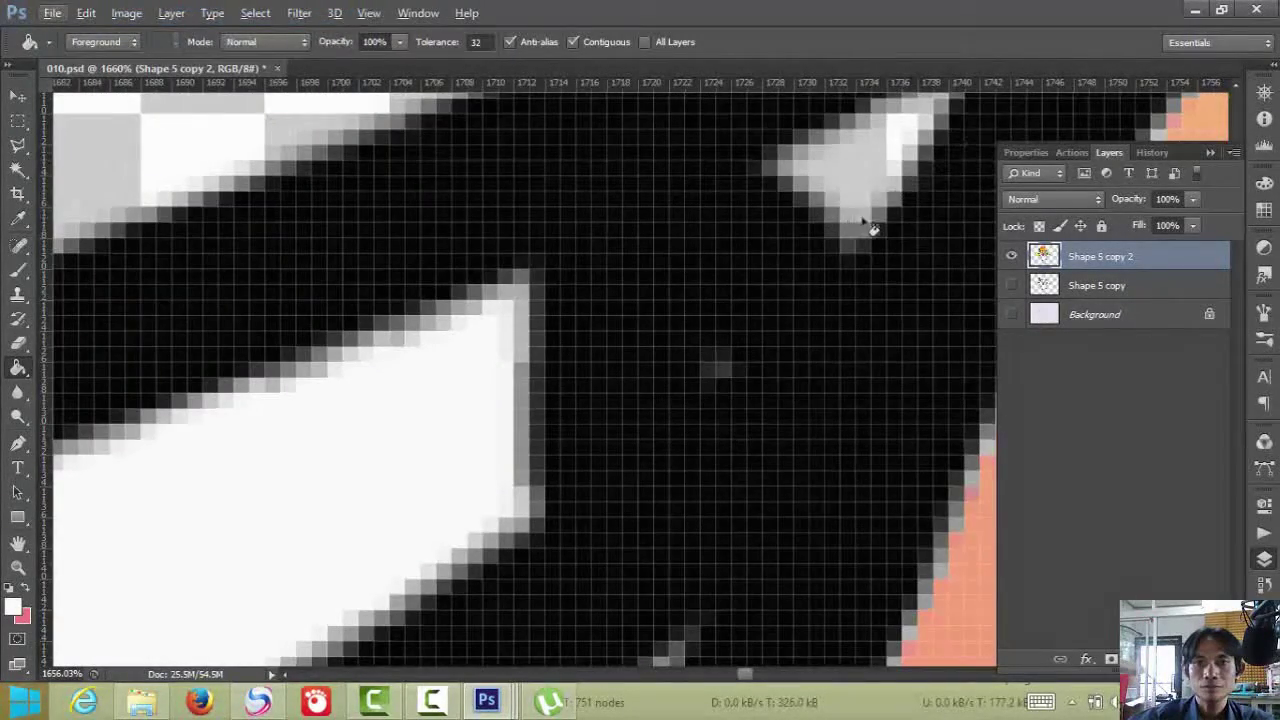
- Retry the near-white fill on the right-end teeth gap at pixel level, and undo it
scroll(863, 234, "down", 6)
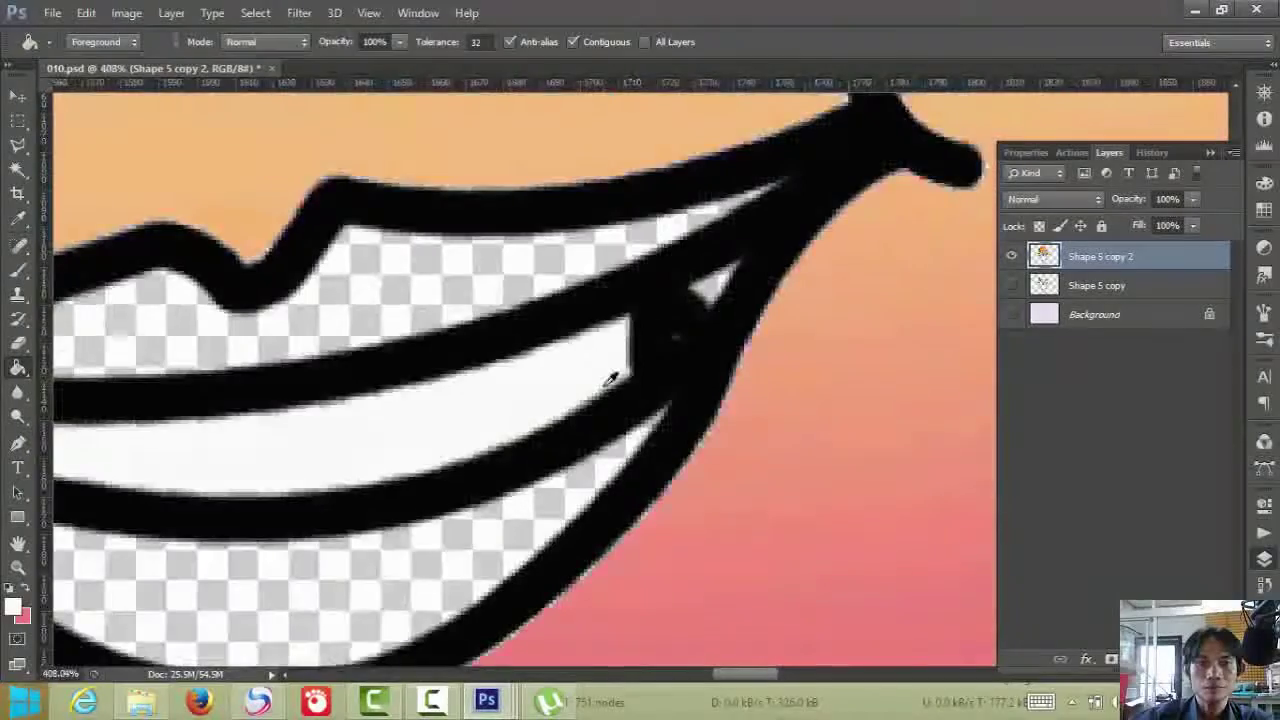
scroll(612, 378, "down", 3)
scroll(394, 443, "down", 4)
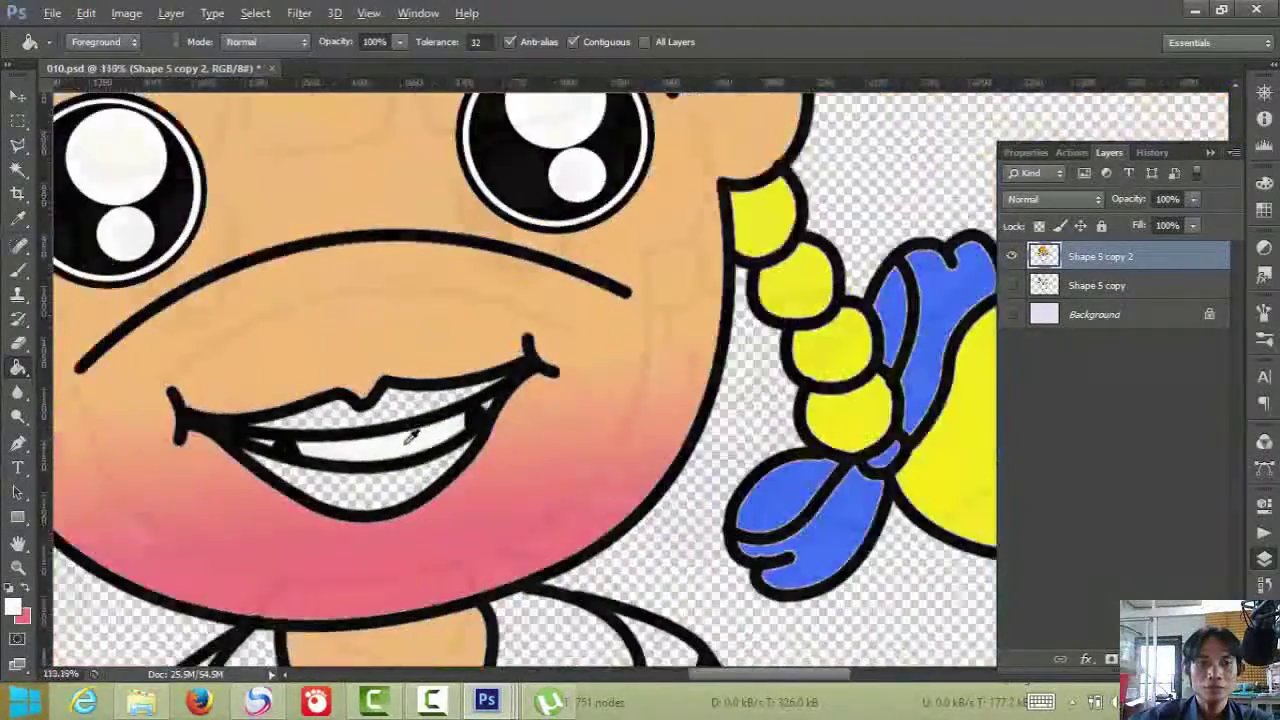
scroll(410, 437, "down", 1)
scroll(546, 374, "up", 6)
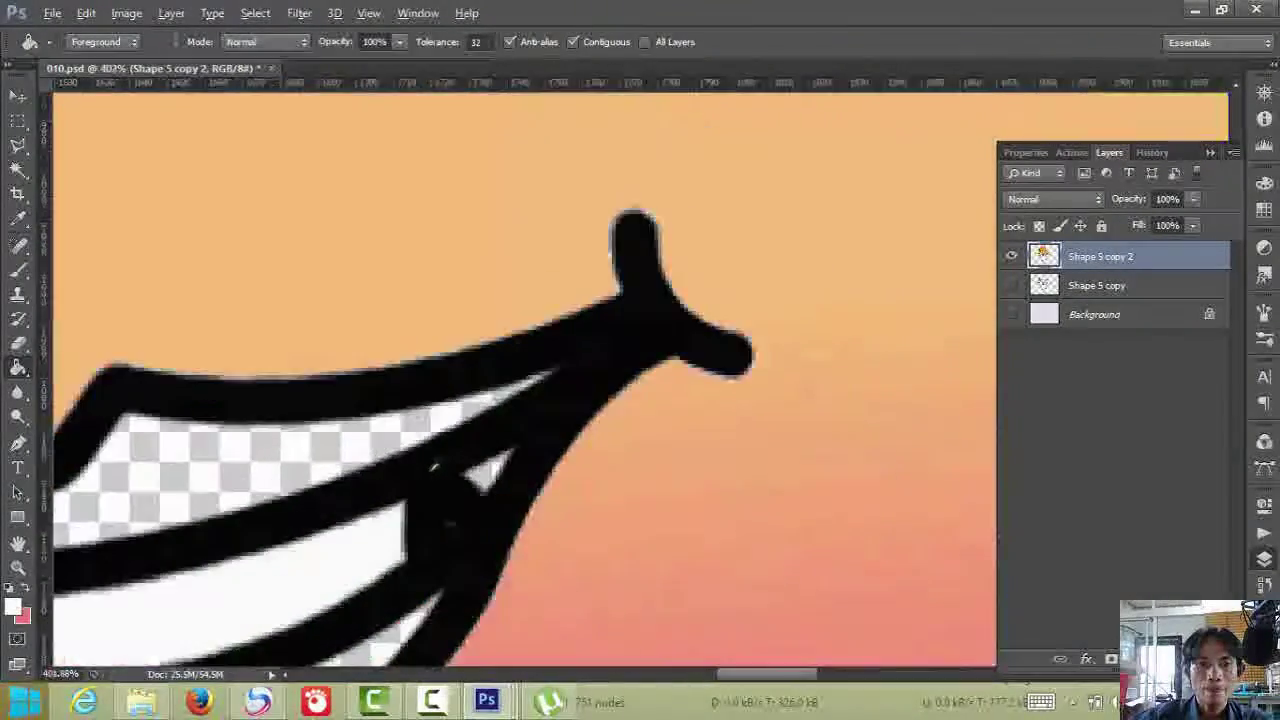
scroll(435, 466, "up", 8)
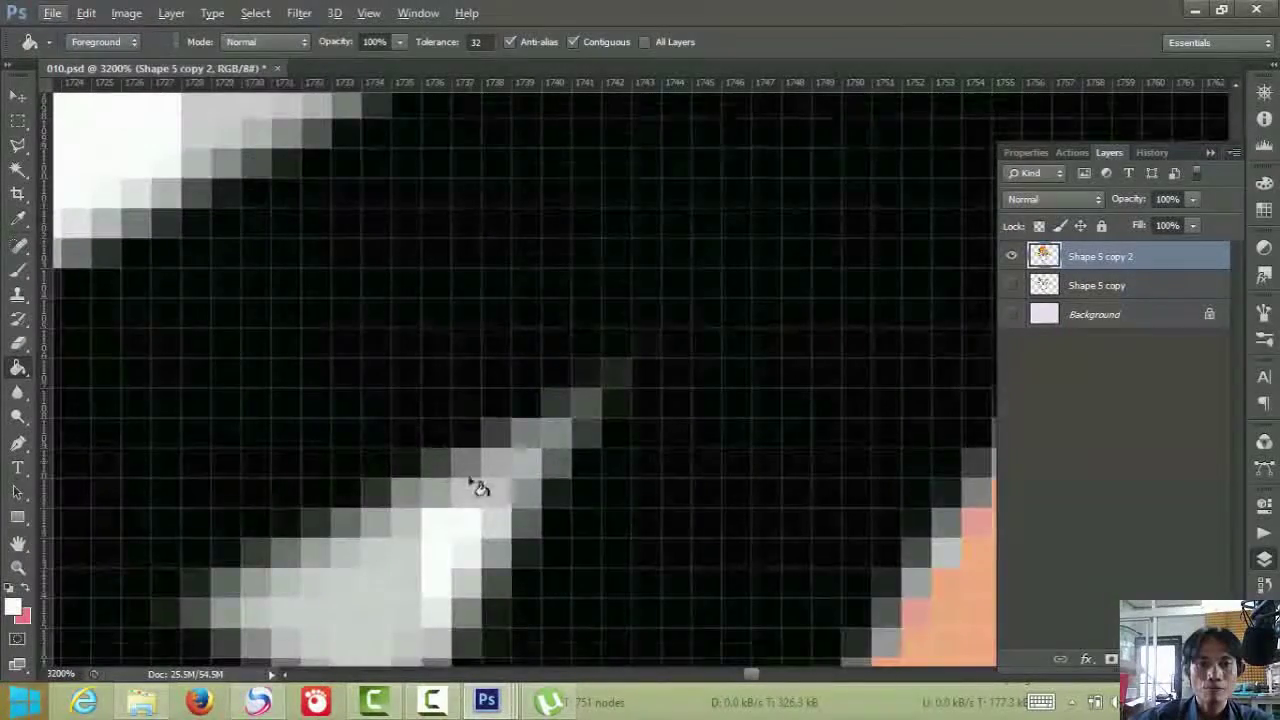
scroll(479, 486, "down", 3)
left_click(414, 392)
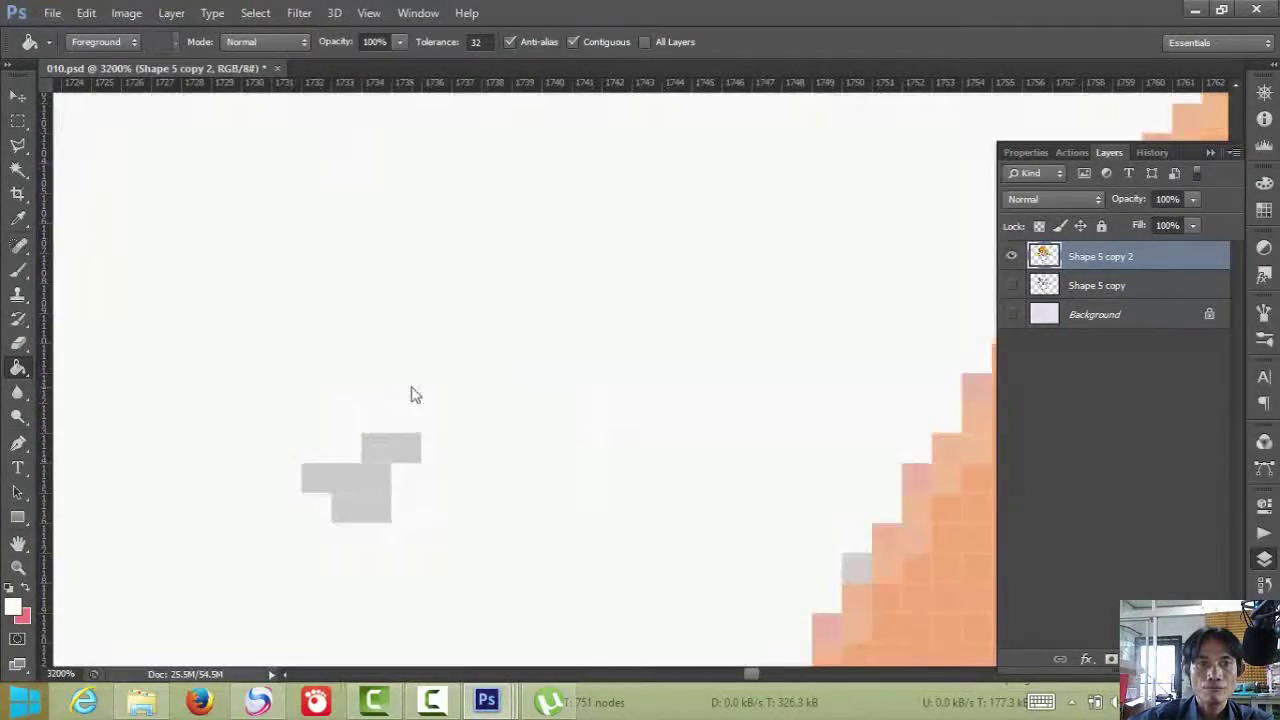
left_click(87, 12)
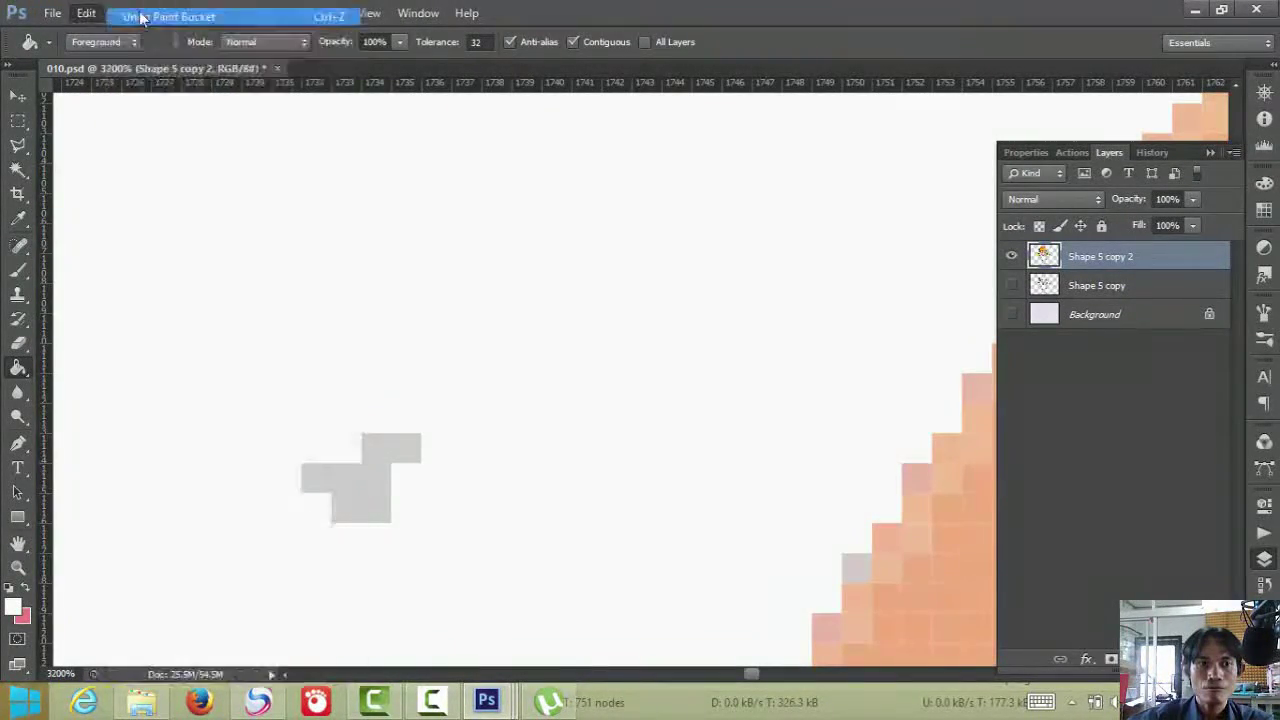
left_click(150, 32)
left_click(451, 381)
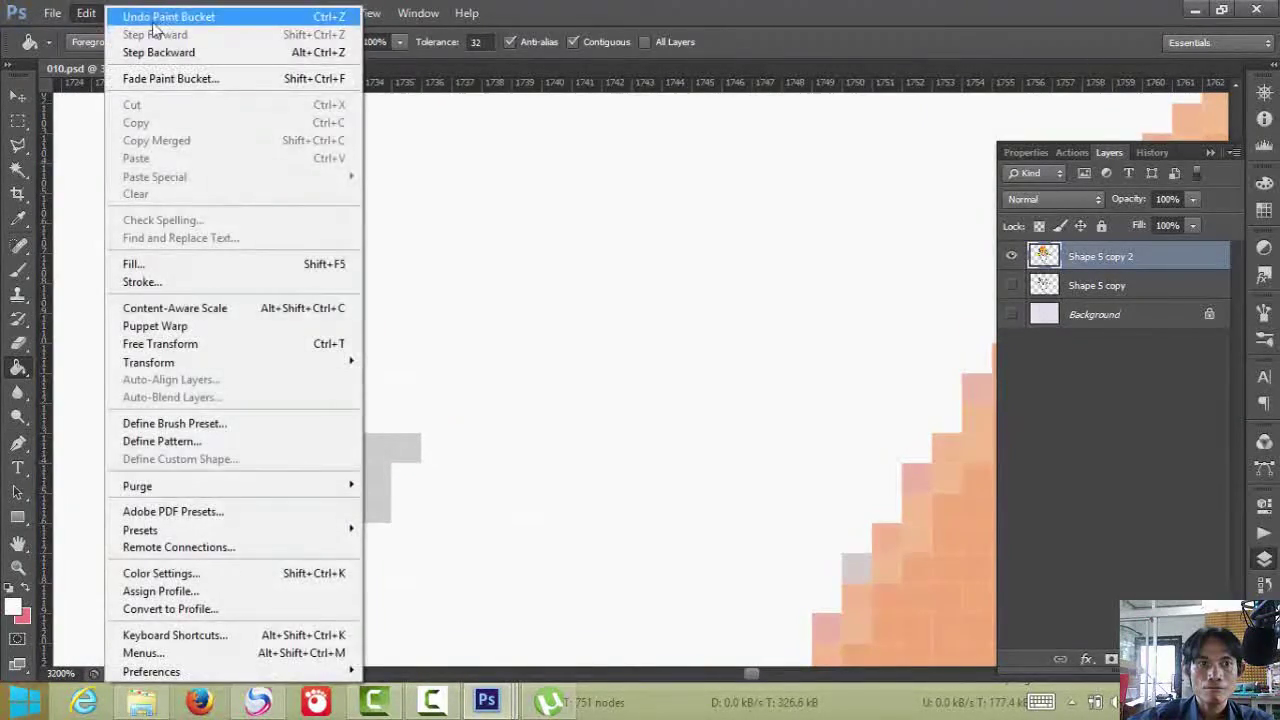
- Change the foreground colour to magenta #f813c3
scroll(486, 380, "down", 10)
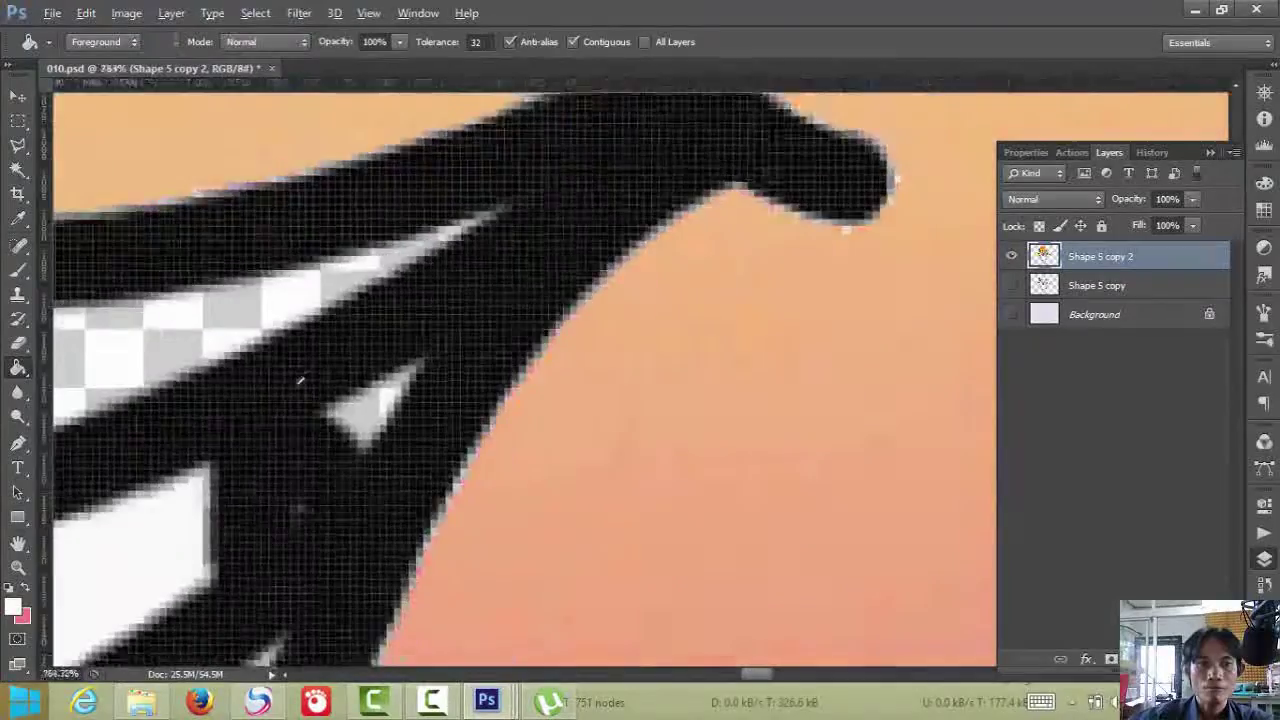
scroll(120, 450, "down", 8)
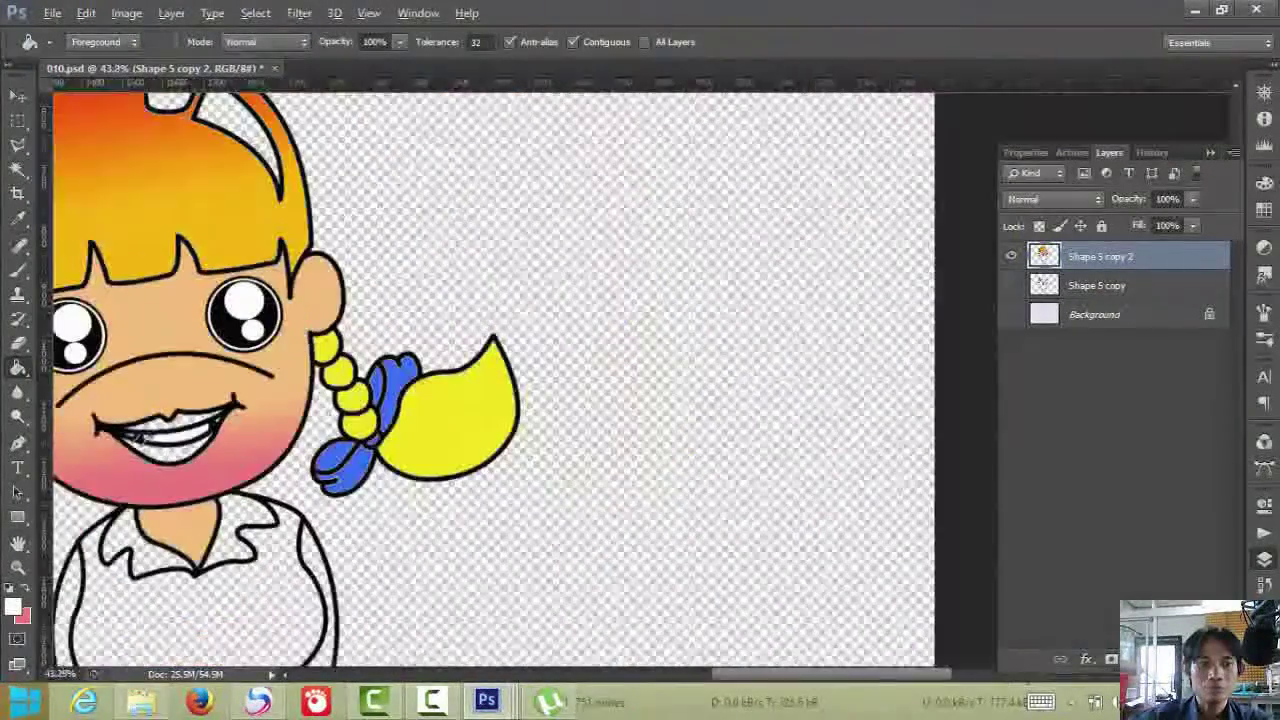
scroll(120, 450, "up", 2)
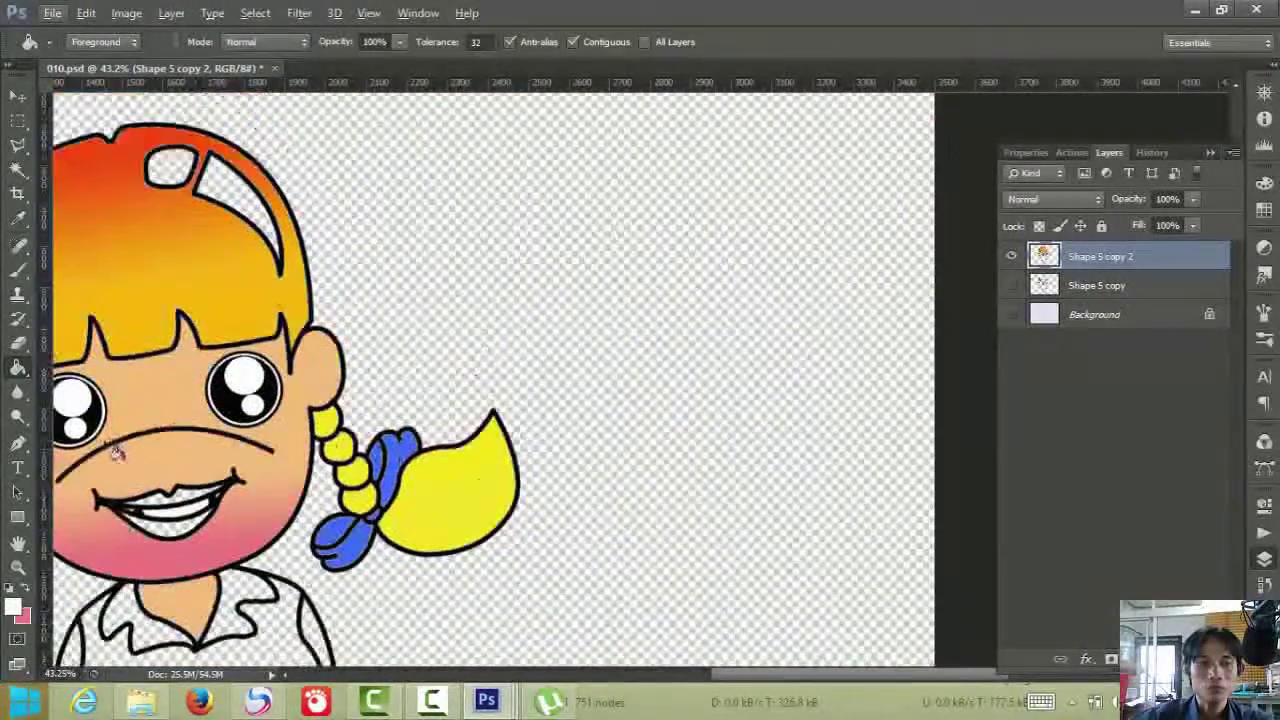
left_click(12, 606)
type("f813b5")
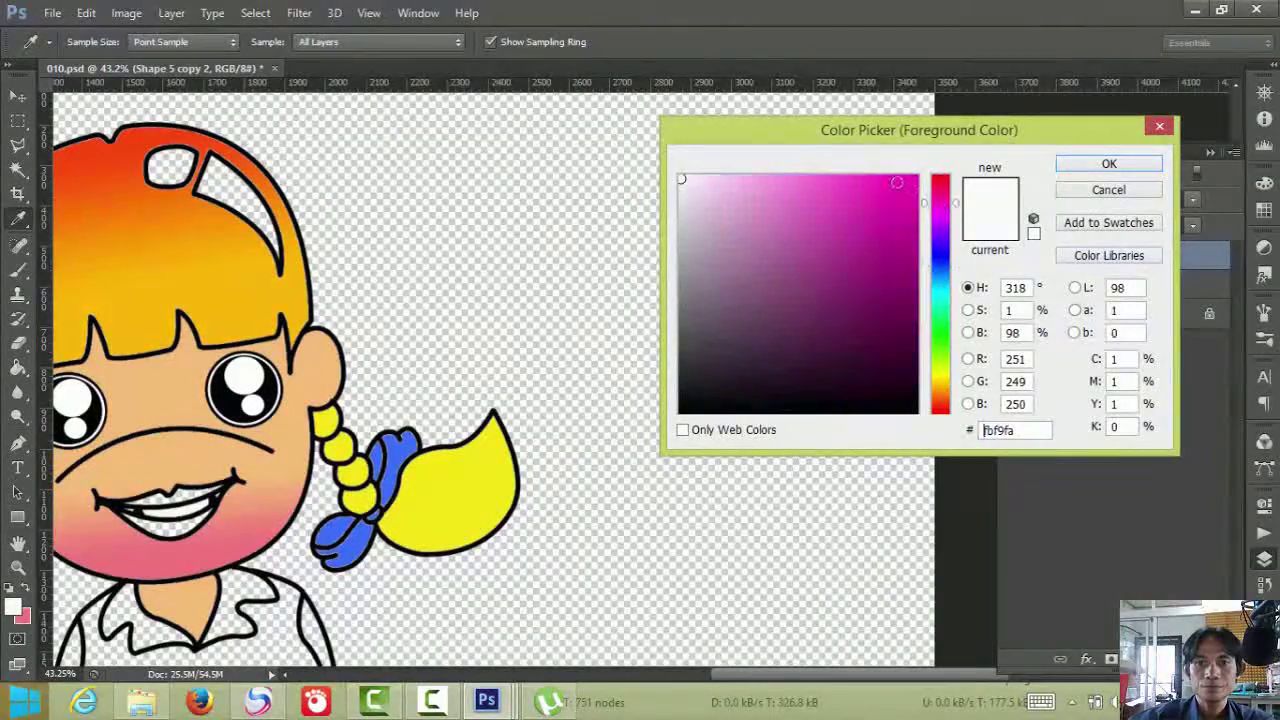
key("BackSpace")
type("e")
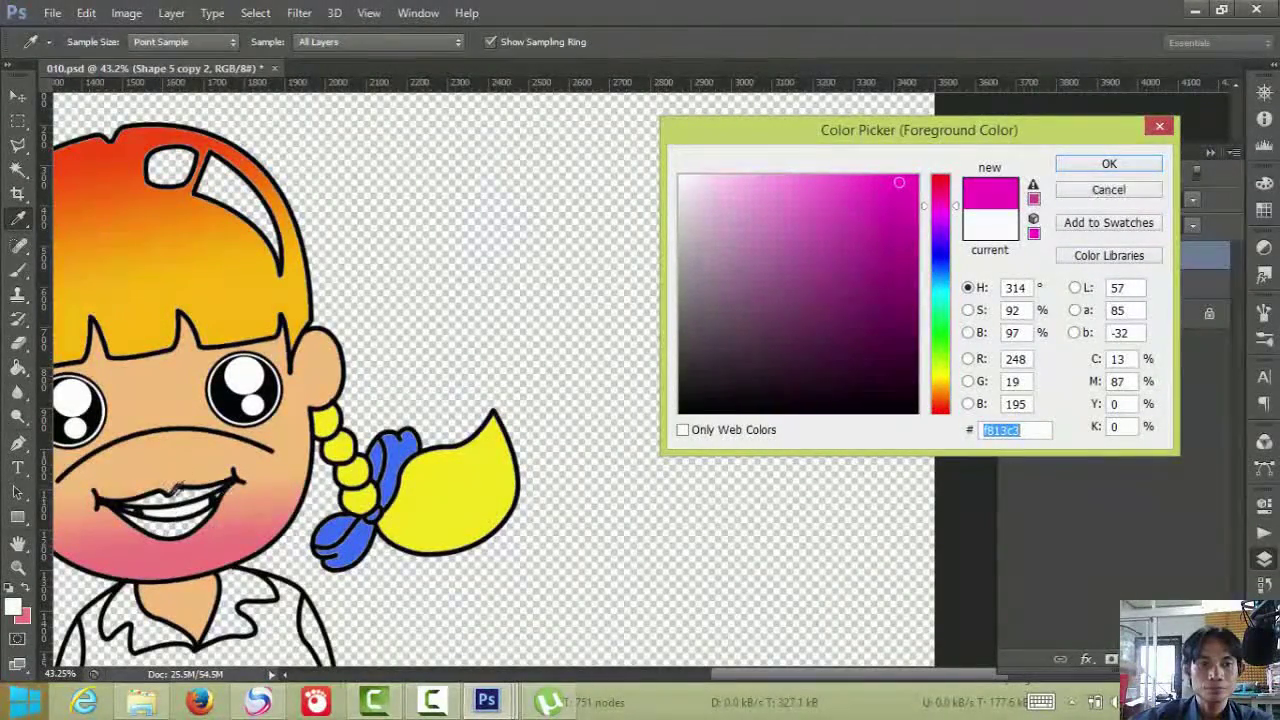
left_click(1109, 164)
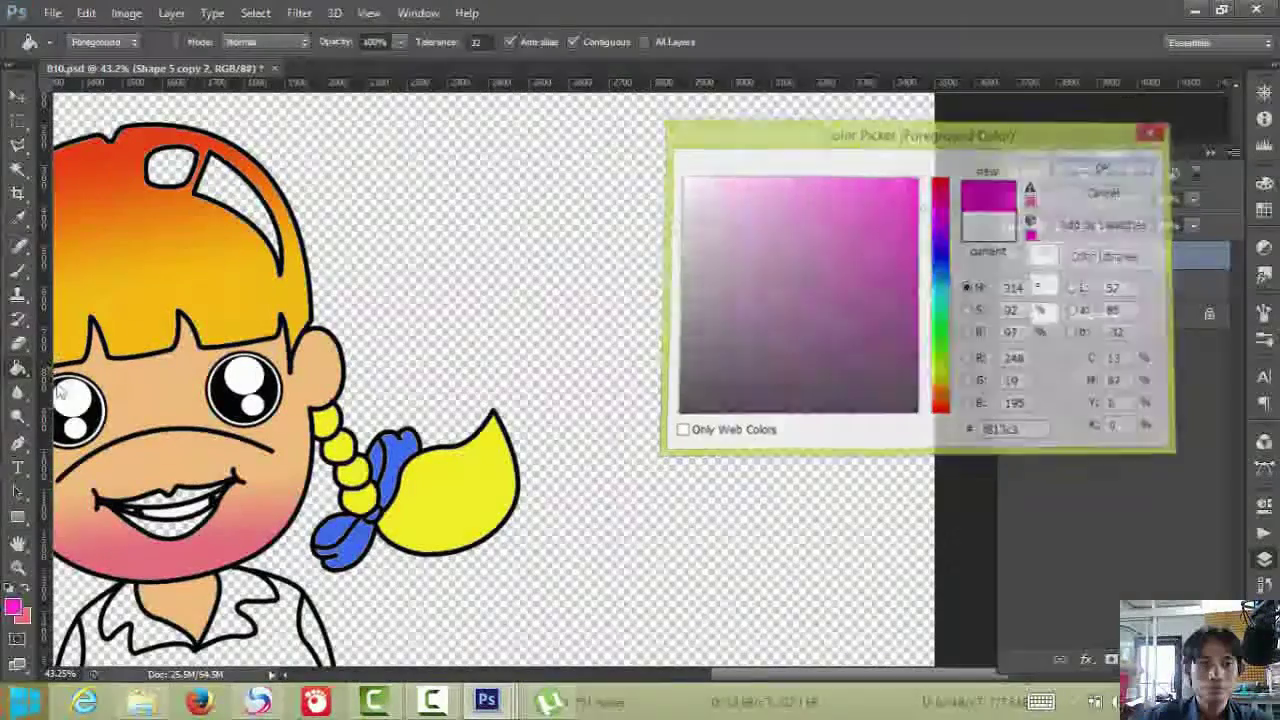
- Fill the upper and lower lips of the mouth with the magenta foreground colour
scroll(180, 490, "up", 4)
scroll(180, 490, "up", 3)
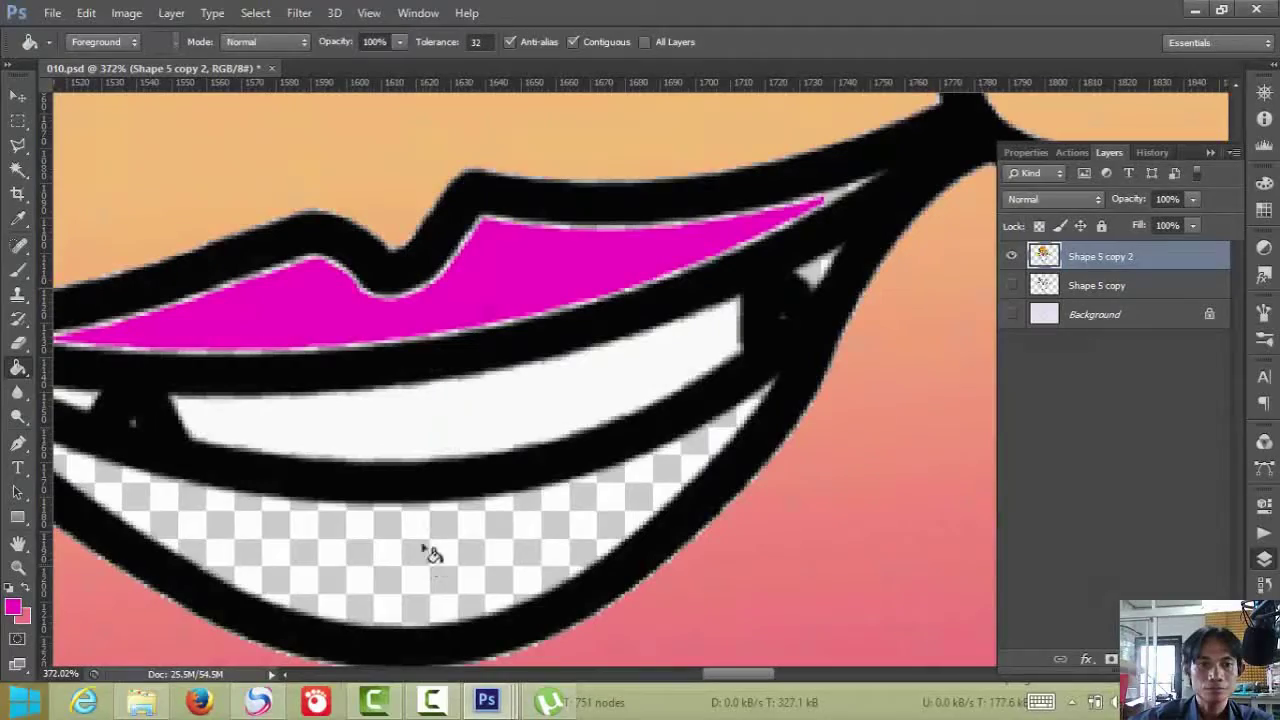
left_click(425, 550)
scroll(460, 490, "down", 4)
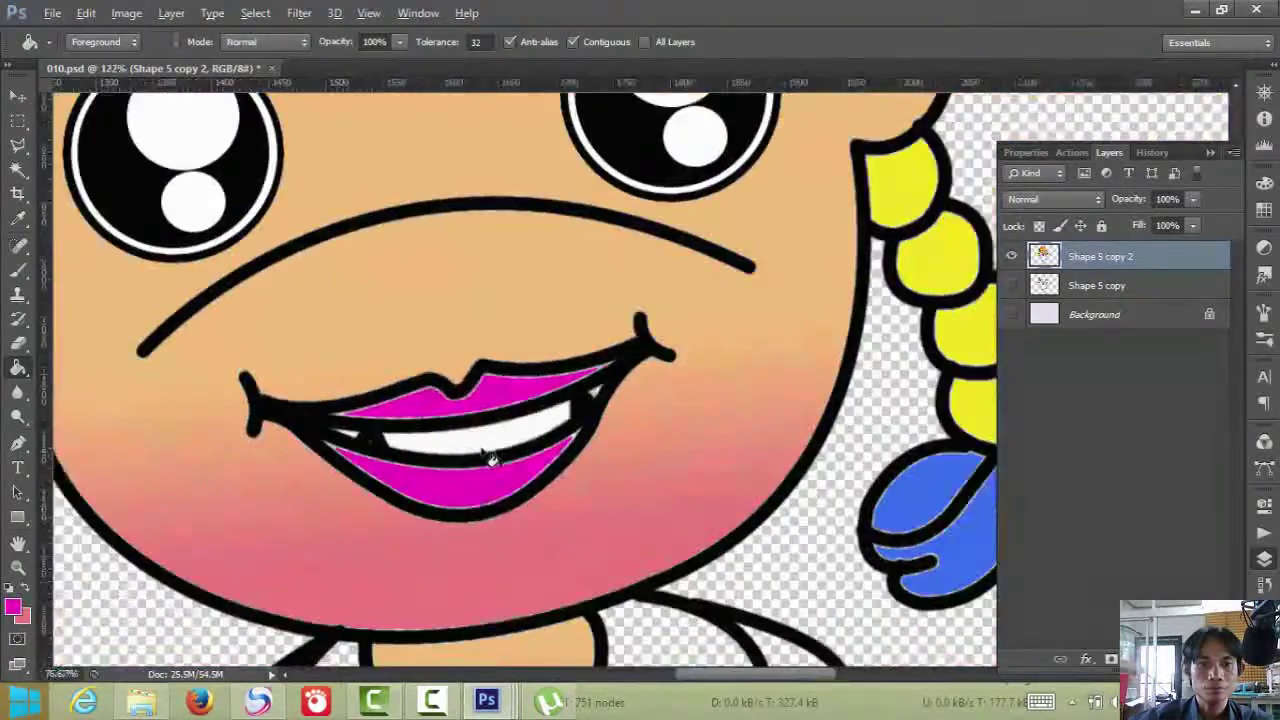
scroll(490, 458, "down", 6)
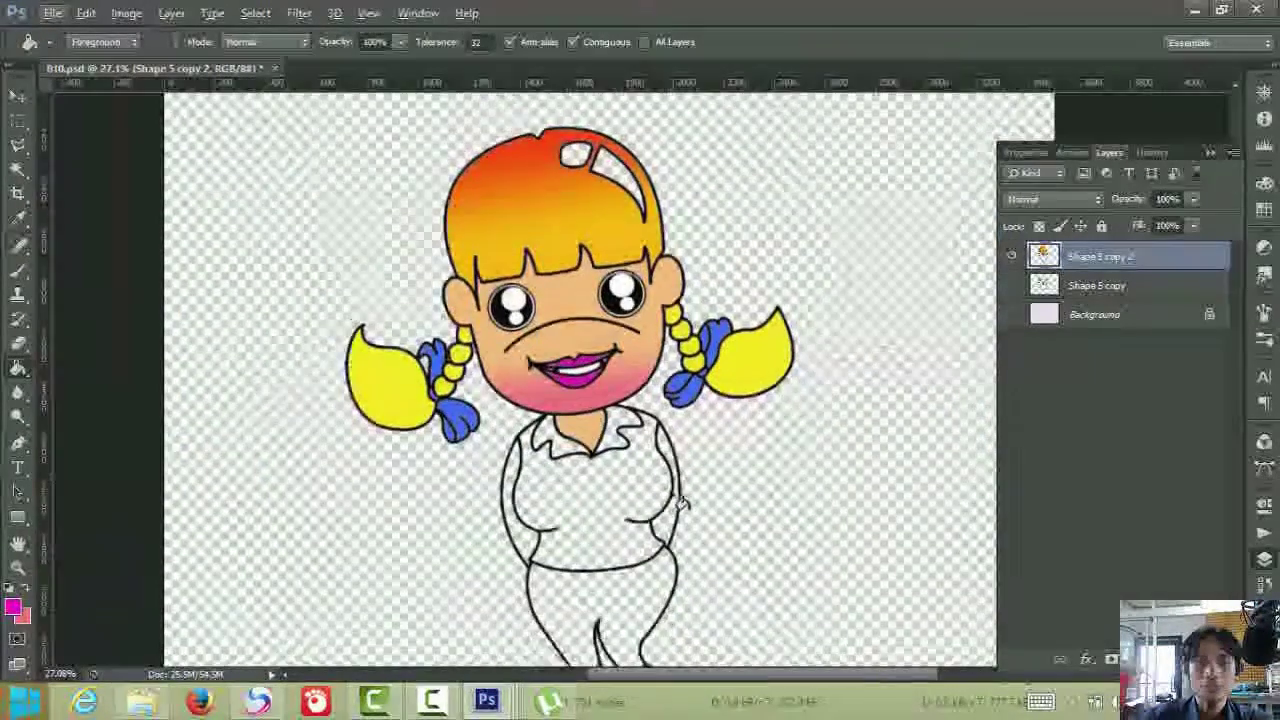
- Set the foreground colour to dark green #0f3304 and fill the main body of the blouse with it
scroll(683, 505, "down", 3)
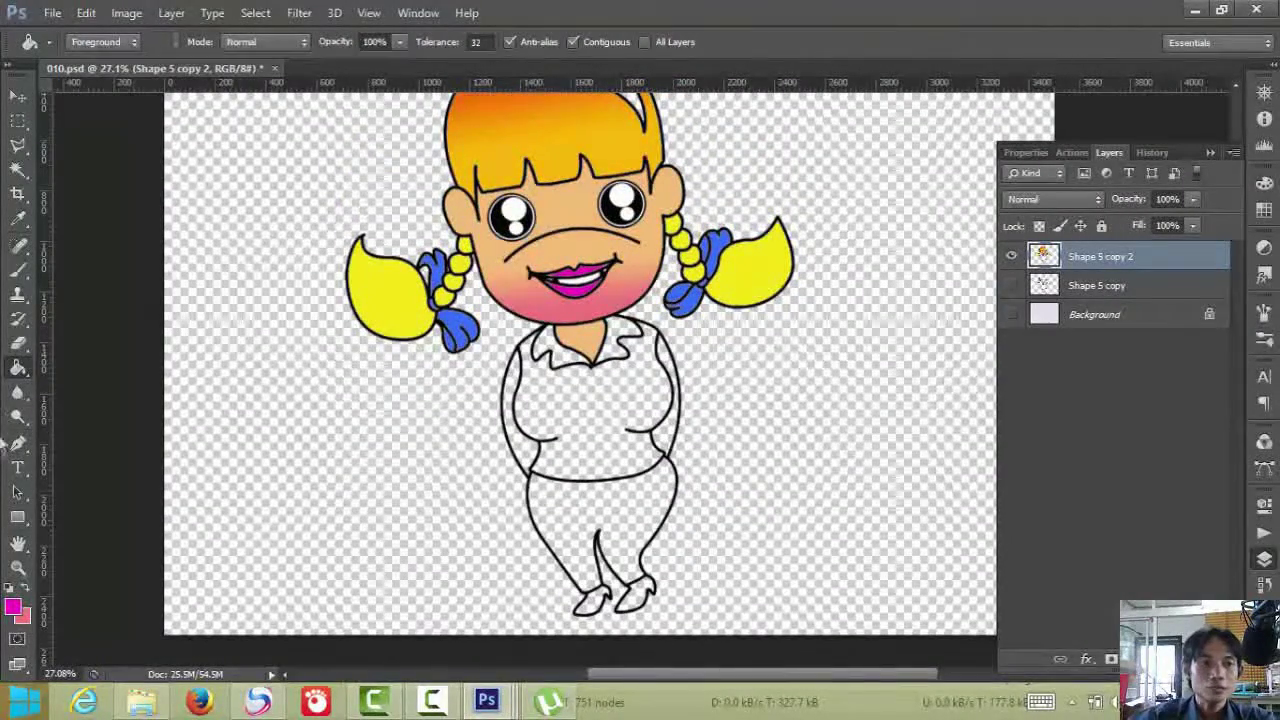
left_click(15, 609)
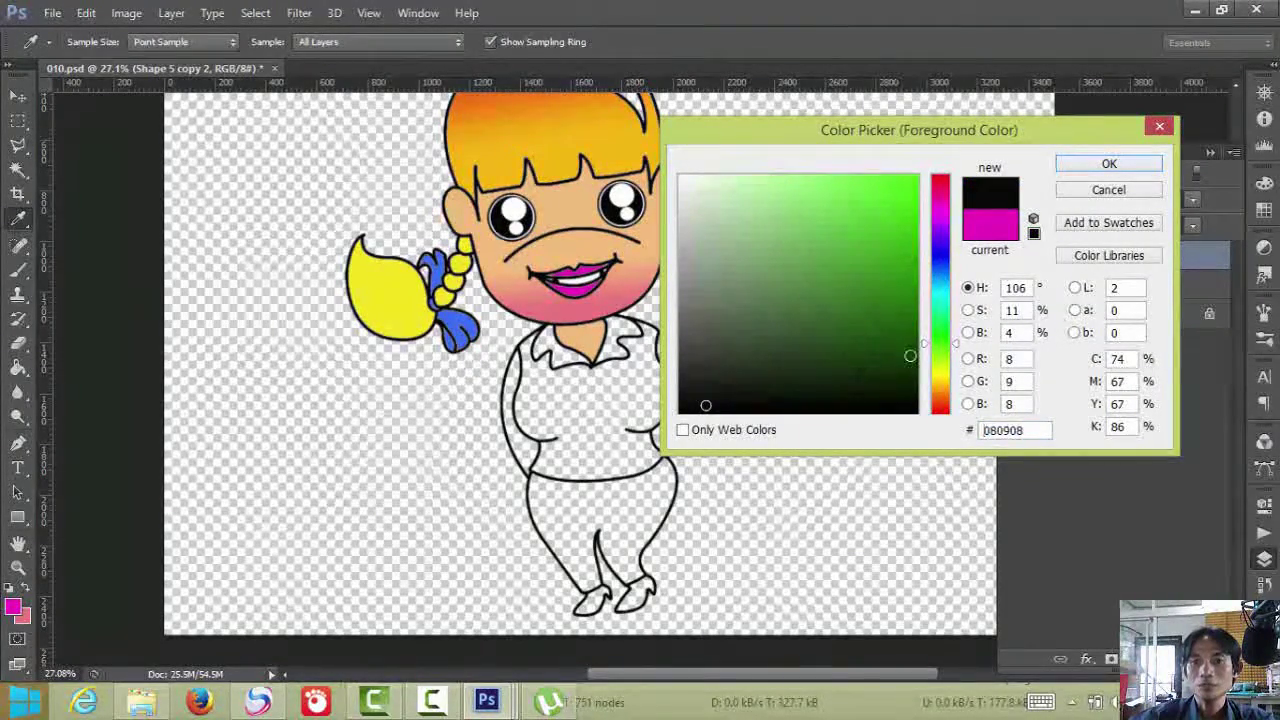
left_click(1109, 163)
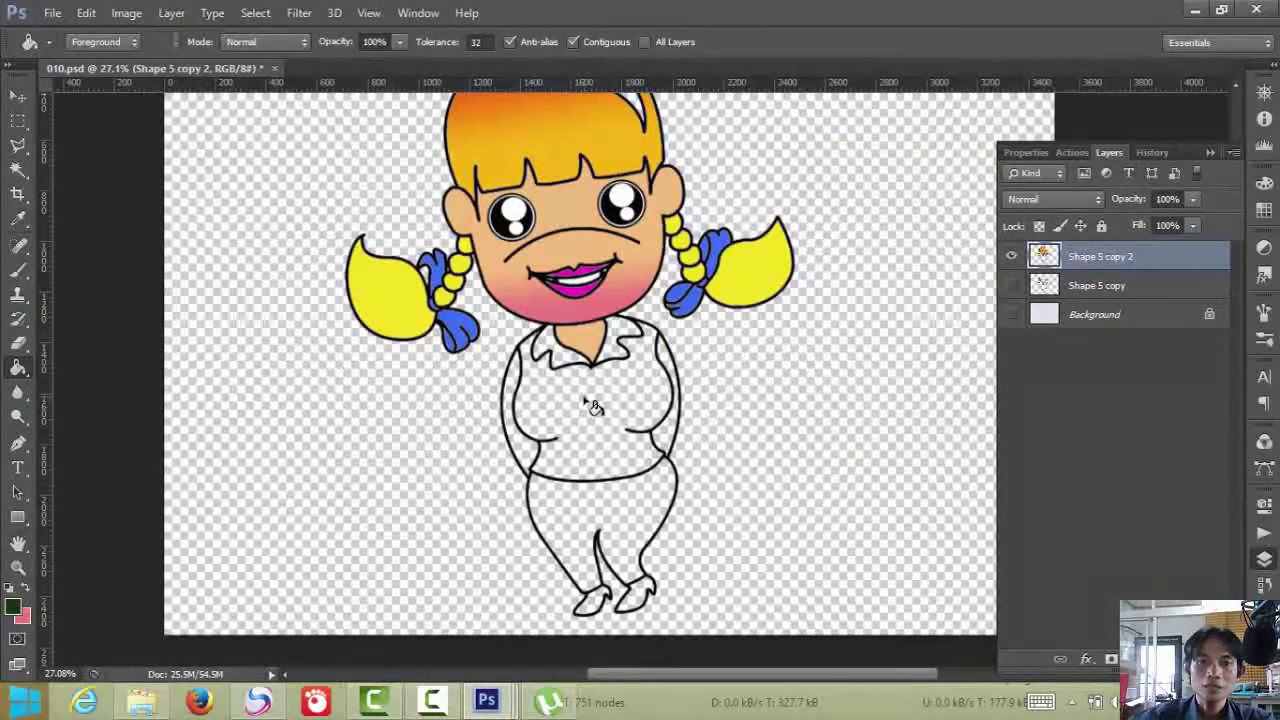
left_click(592, 406)
- Fill the two sleeves on either side of the blouse with the same dark green
scroll(612, 390, "up", 6)
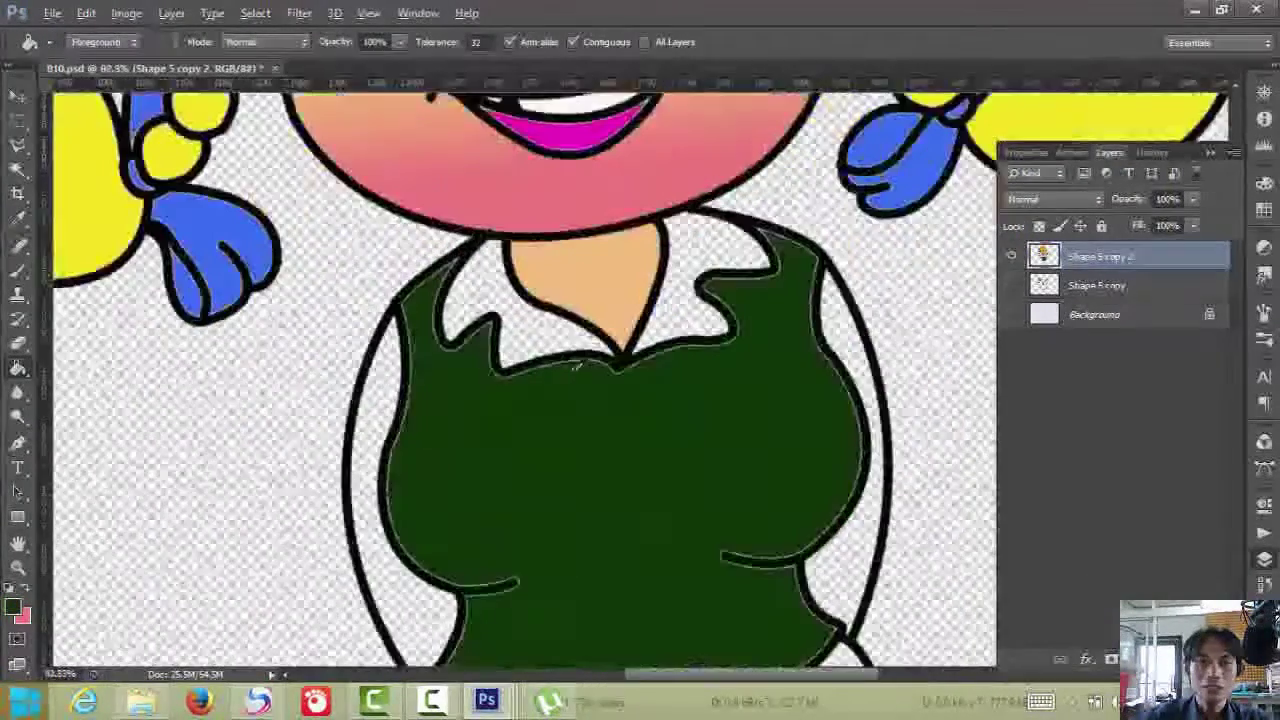
scroll(528, 420, "down", 5)
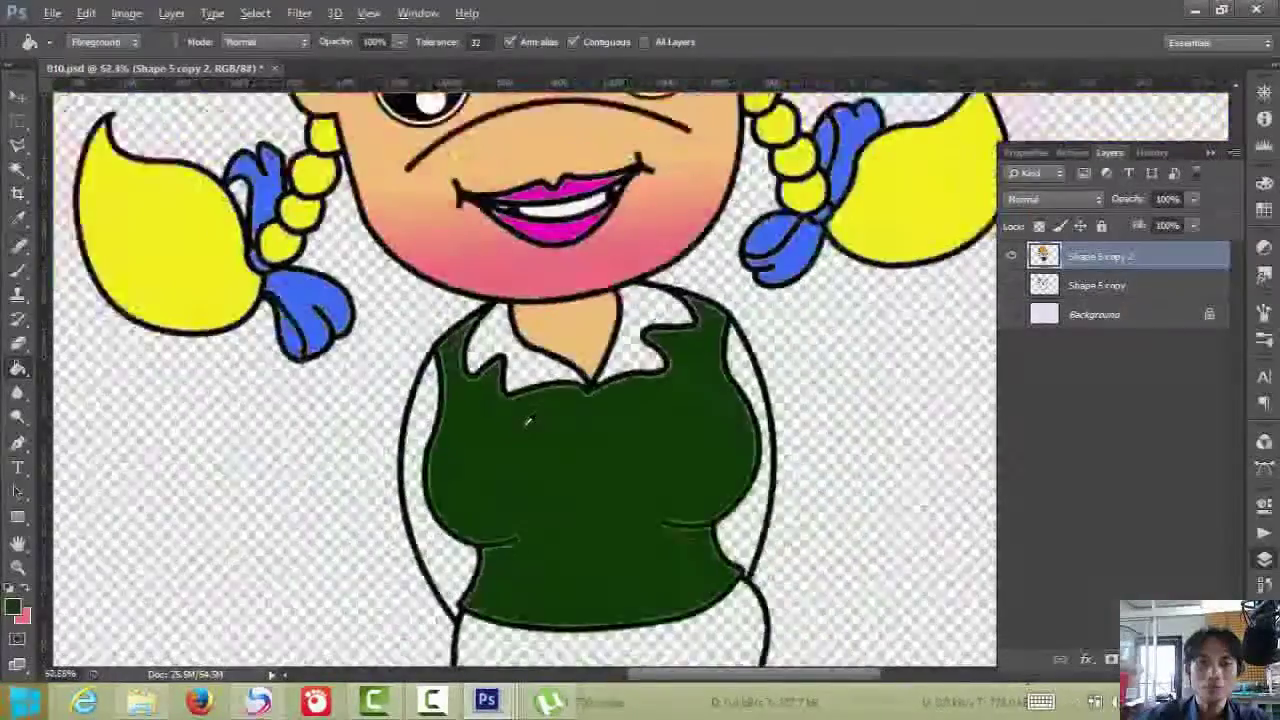
scroll(467, 507, "up", 5)
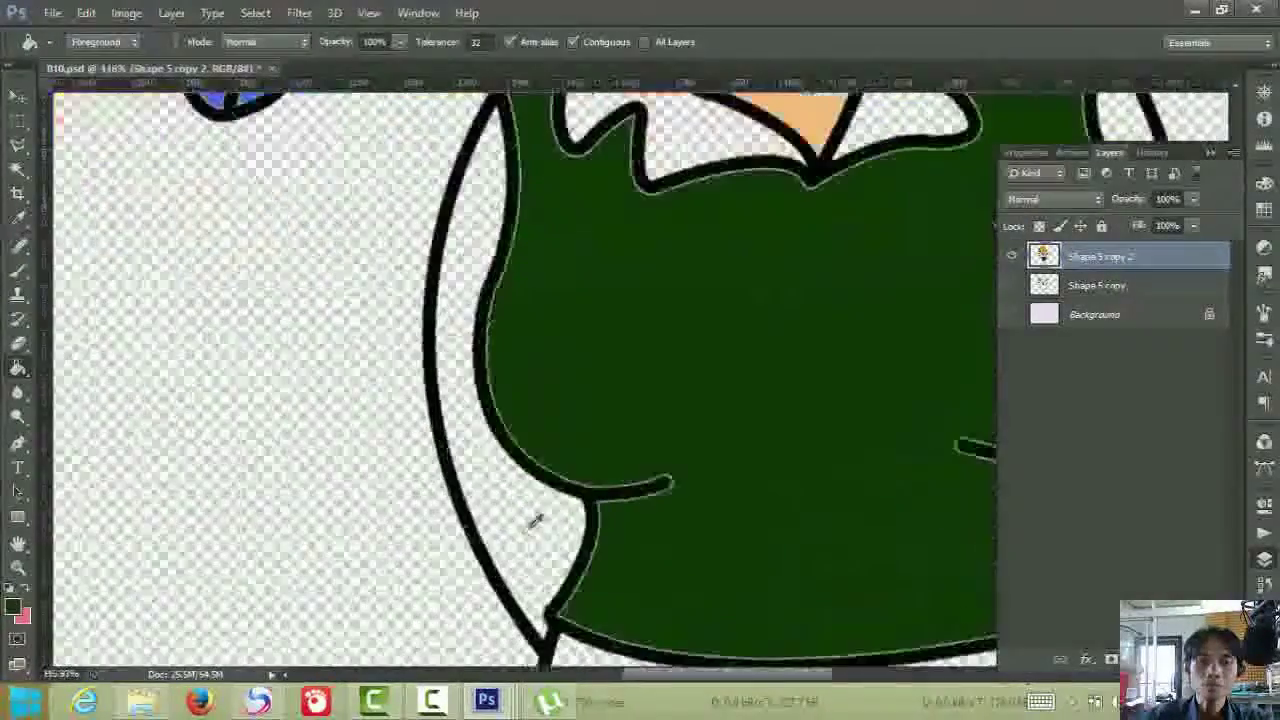
scroll(642, 487, "down", 6)
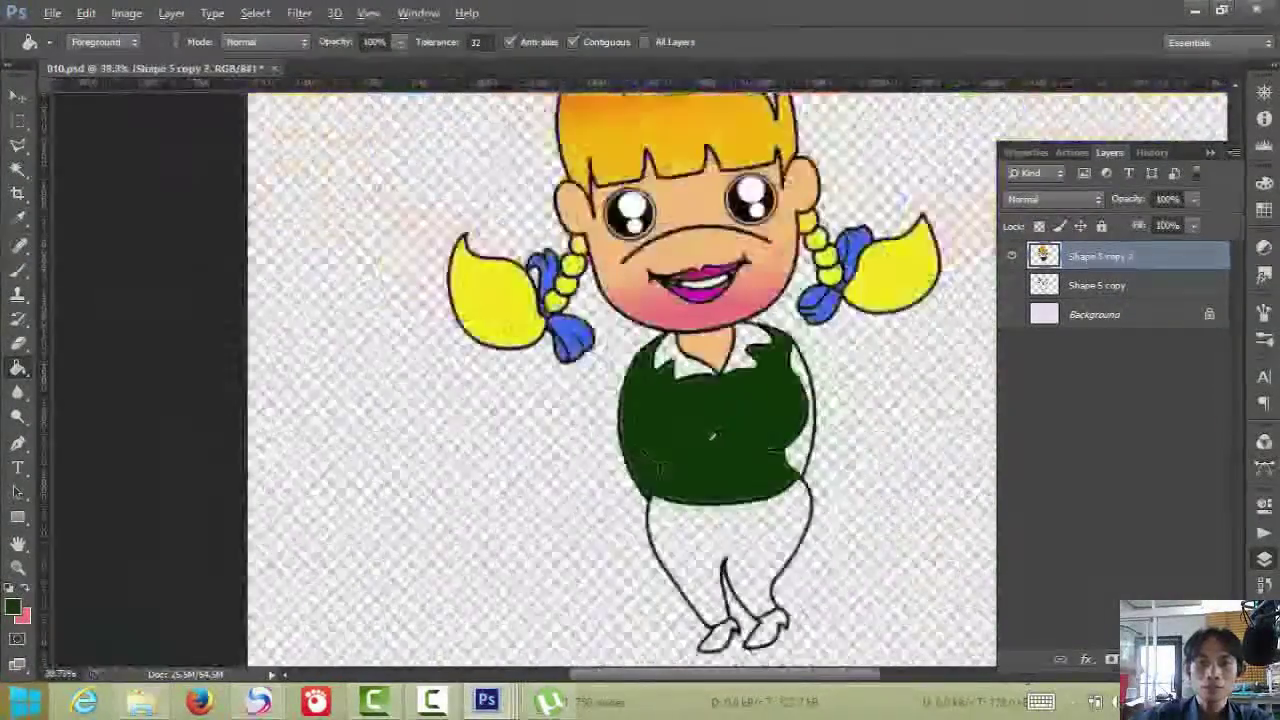
scroll(695, 441, "up", 3)
scroll(695, 441, "up", 4)
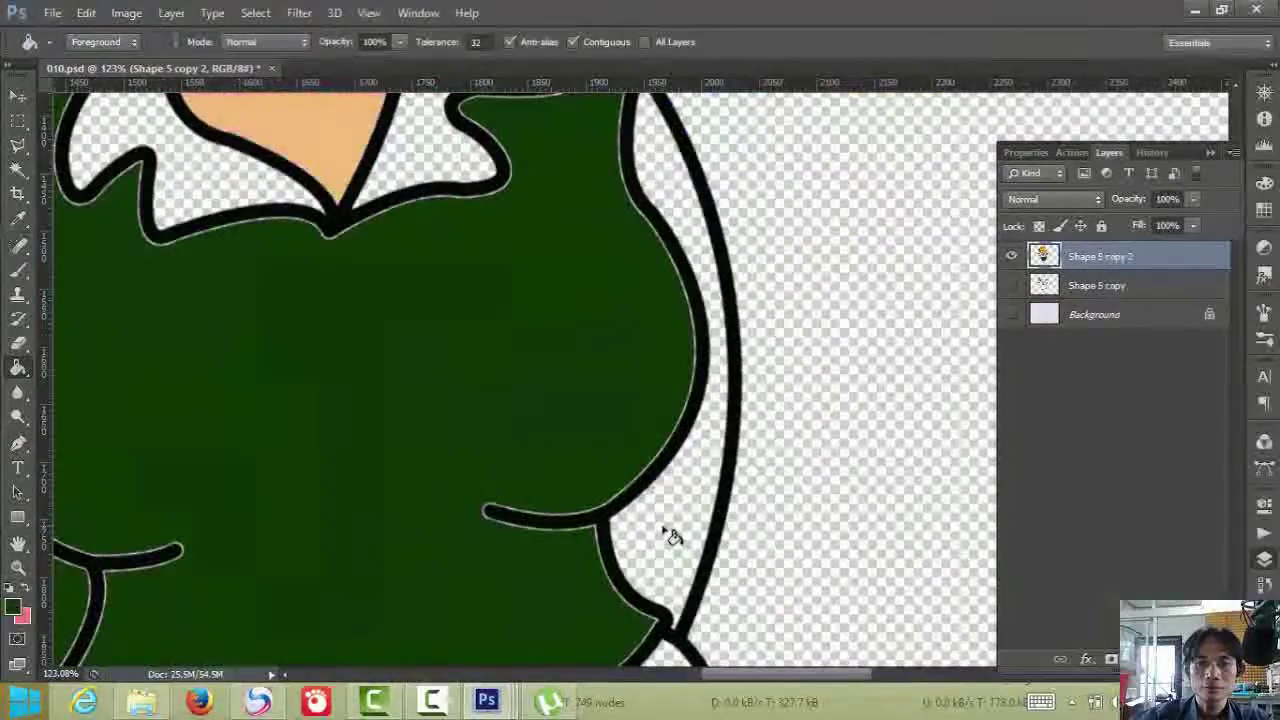
left_click(672, 533)
scroll(517, 457, "up", 2)
scroll(391, 406, "down", 5)
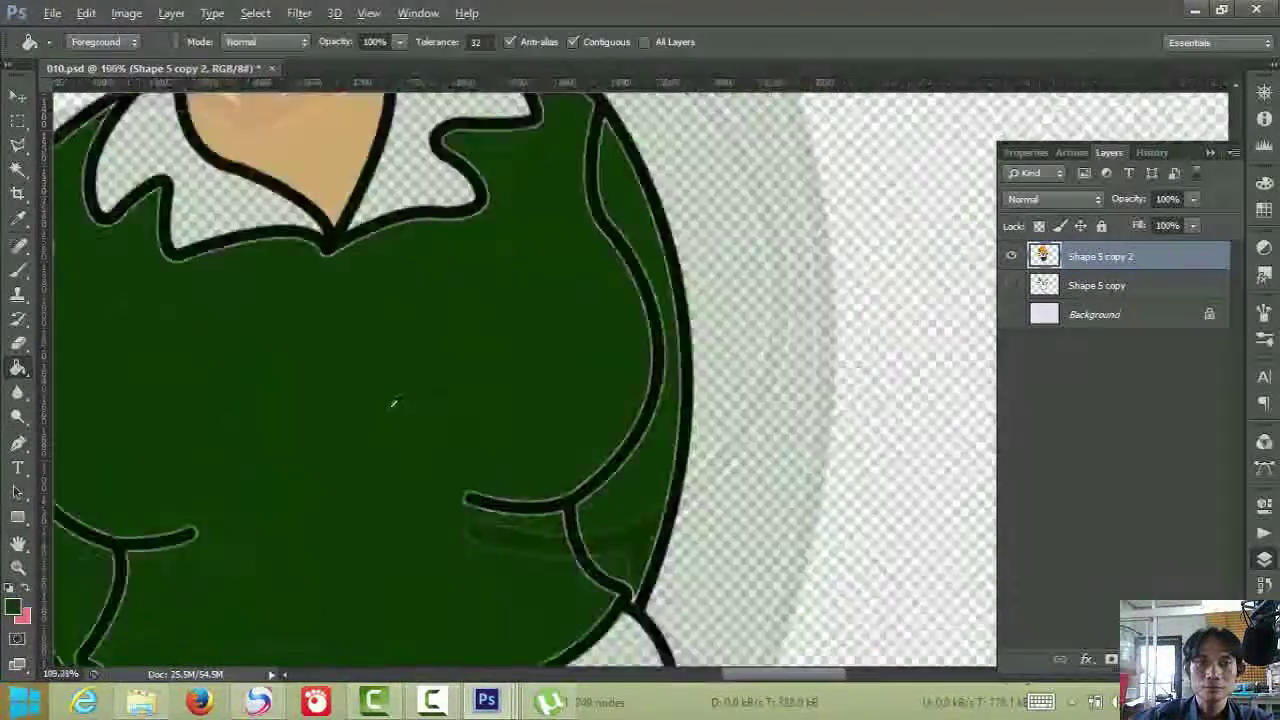
- Change the foreground colour to a near-black green and fill both halves of the collar with it
scroll(298, 362, "down", 2)
scroll(298, 362, "up", 6)
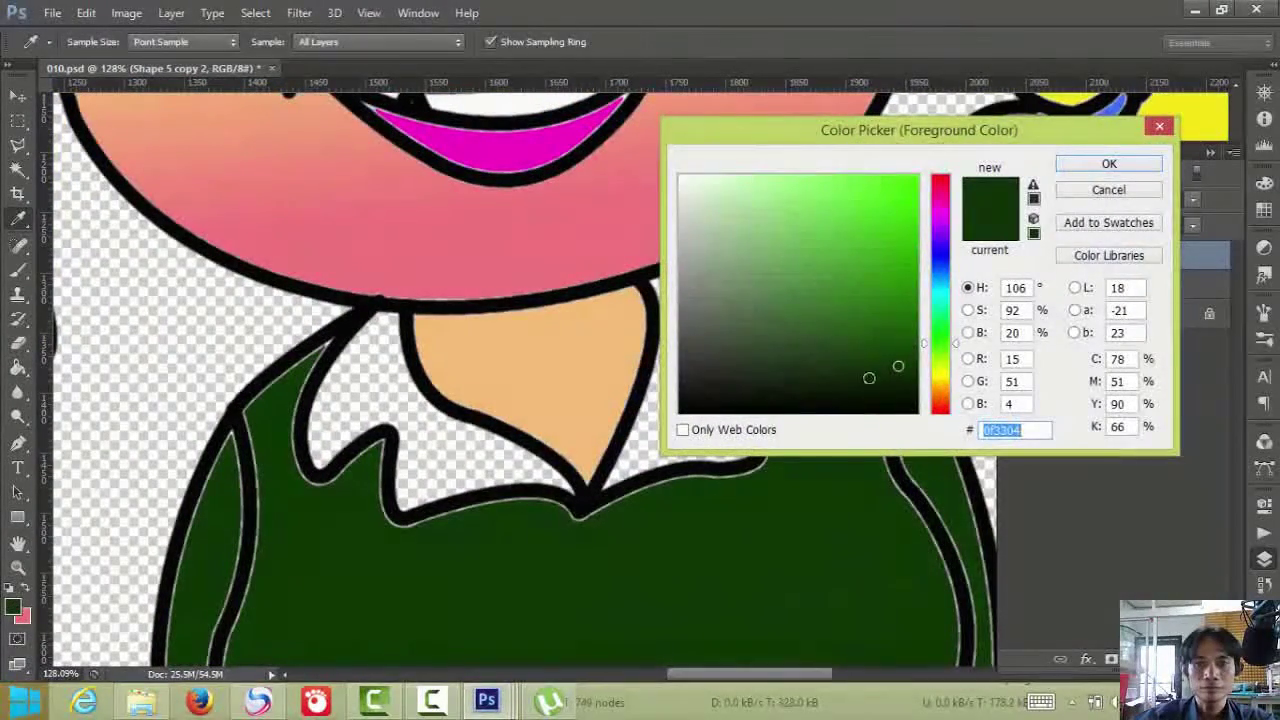
left_click(1108, 164)
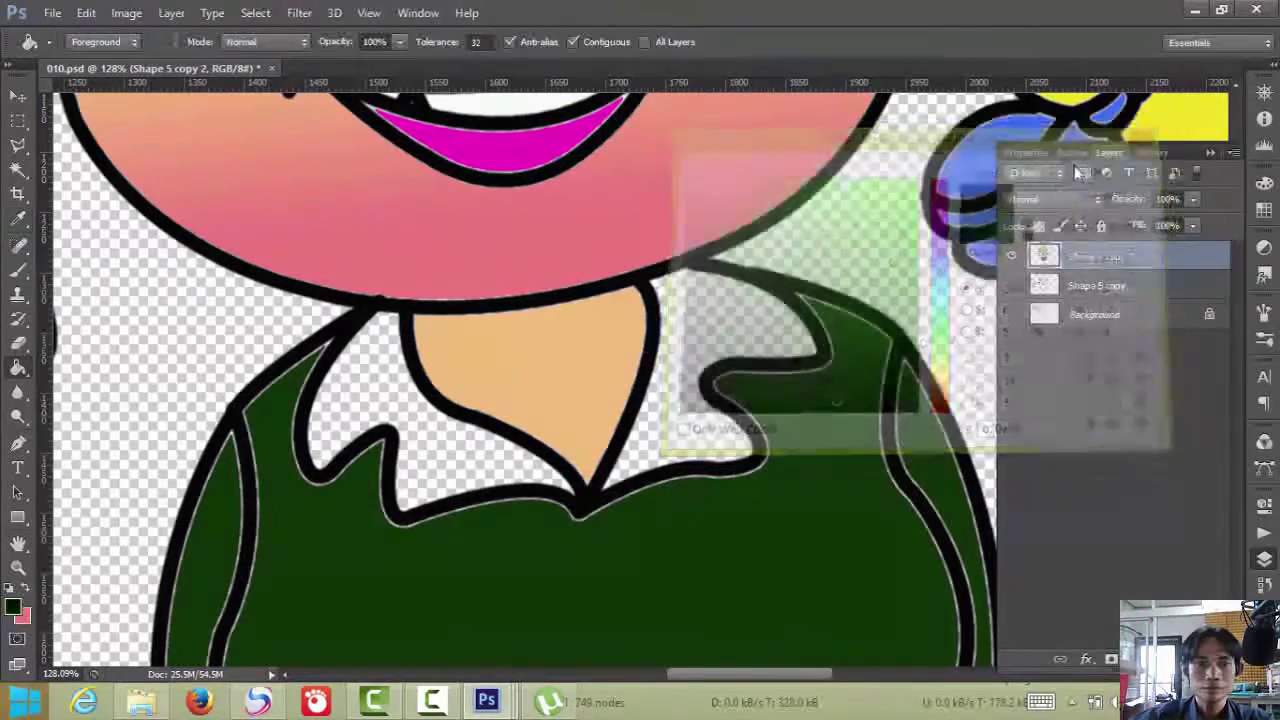
left_click(443, 457)
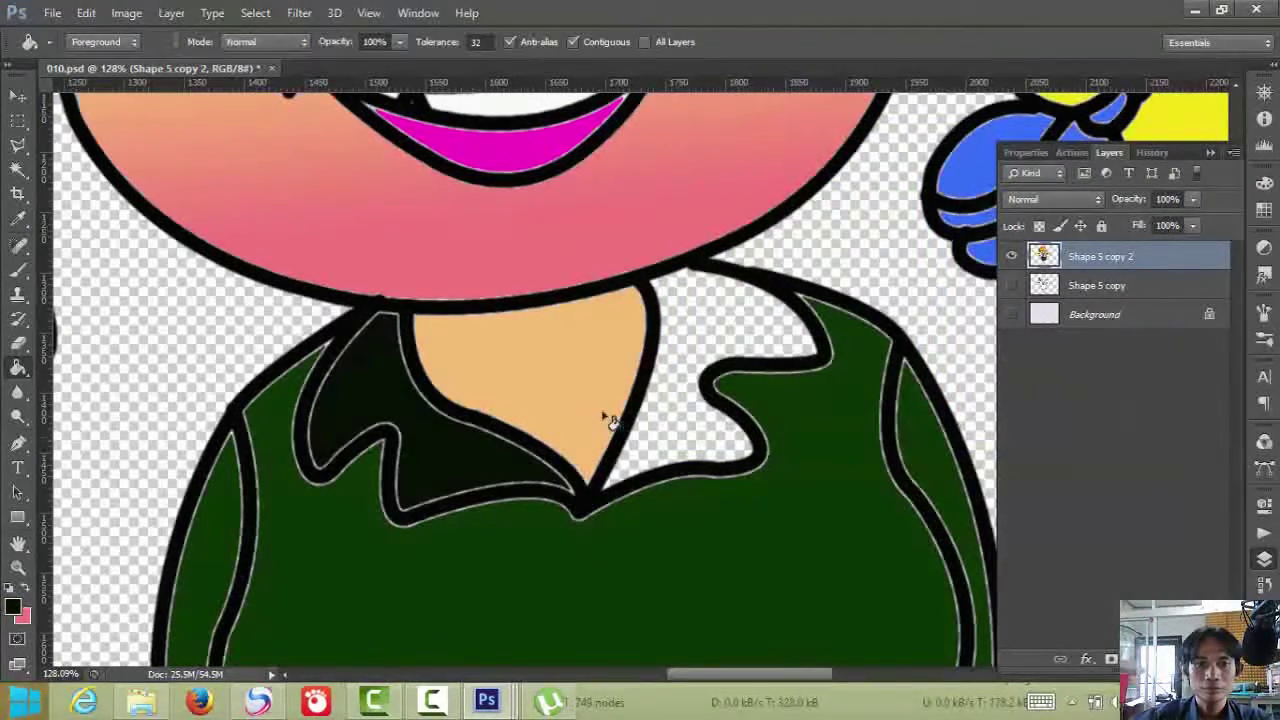
left_click(674, 425)
scroll(690, 430, "down", 6)
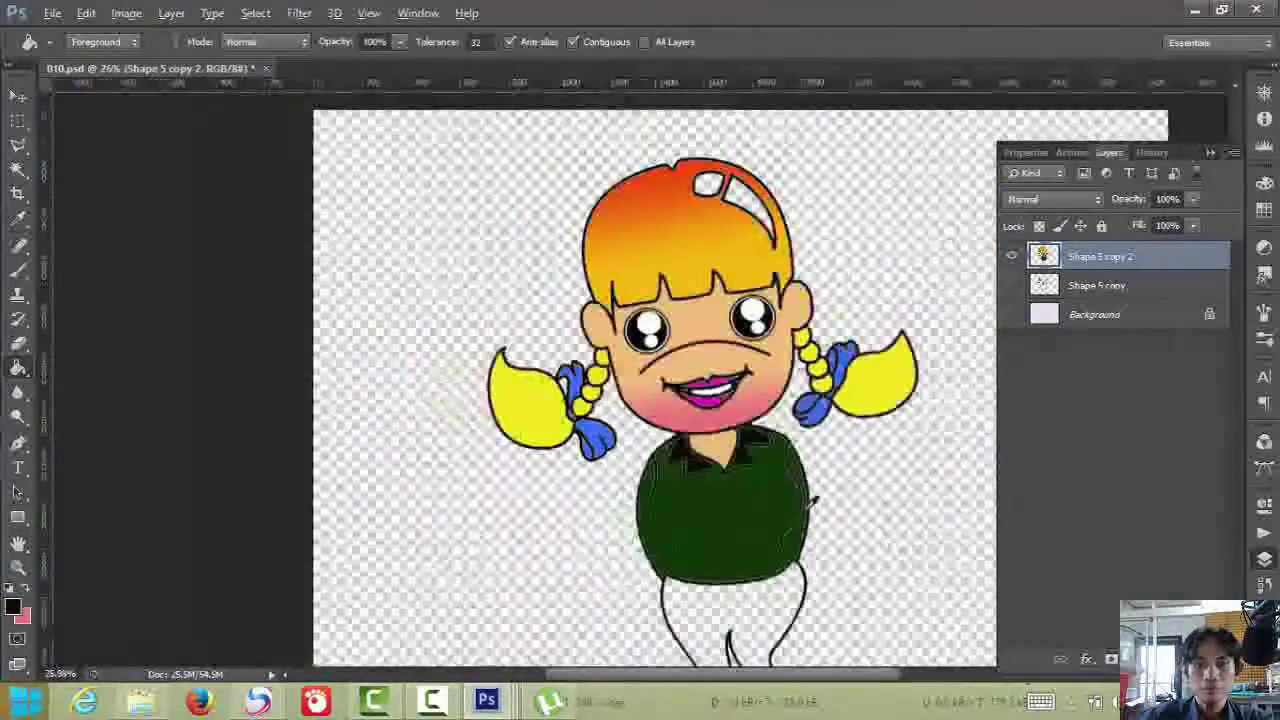
- Set the foreground colour to deep blue #1e09bb and fill the trousers with it
scroll(777, 600, "down", 4)
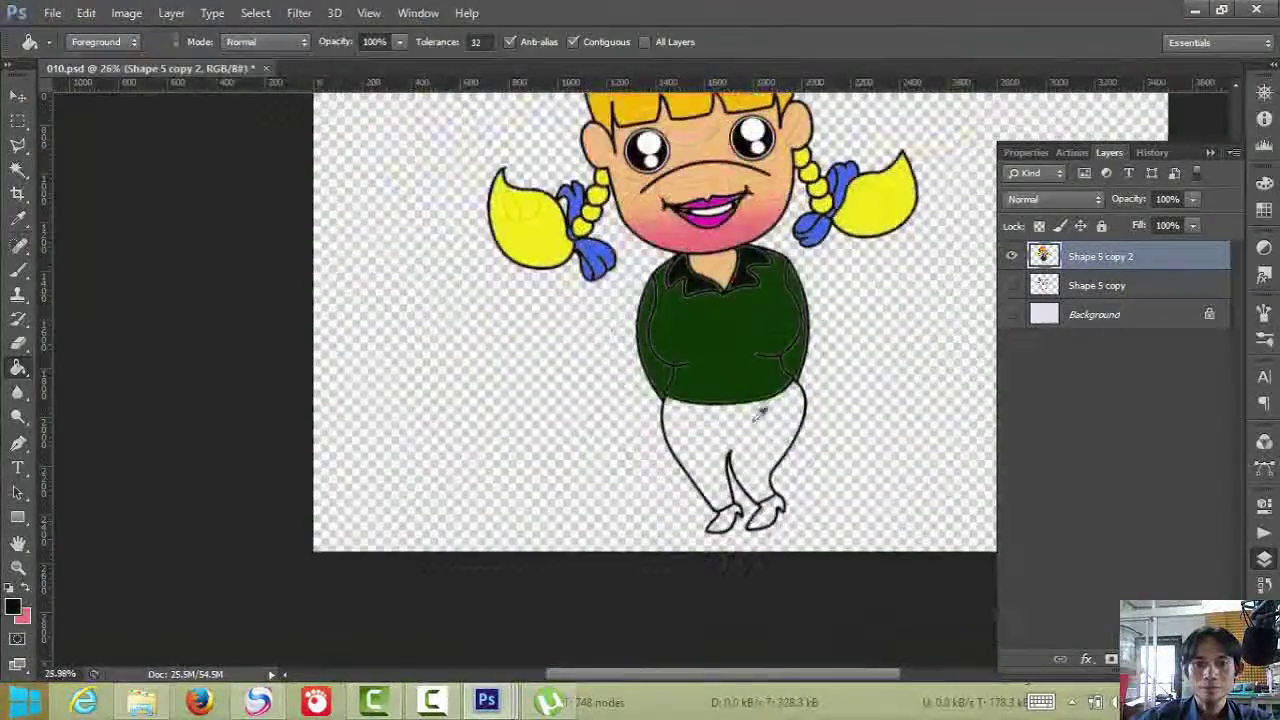
scroll(755, 433, "up", 6)
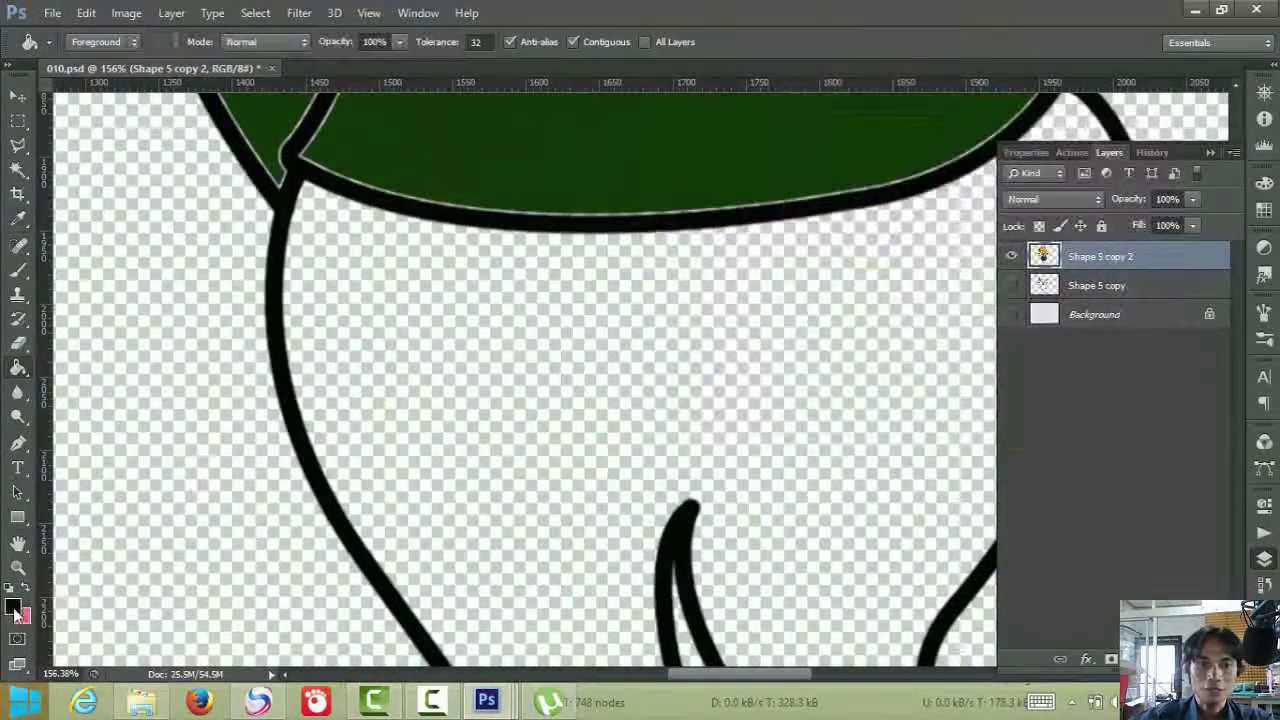
left_click(14, 608)
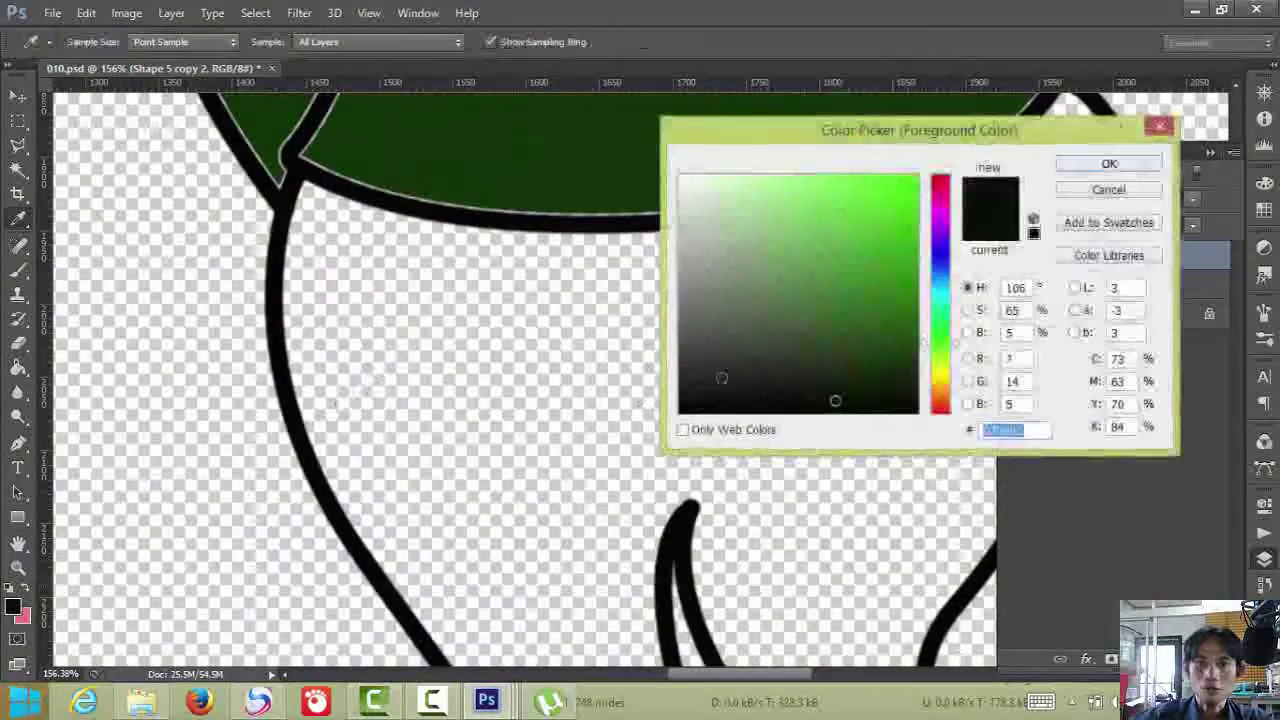
left_click(939, 259)
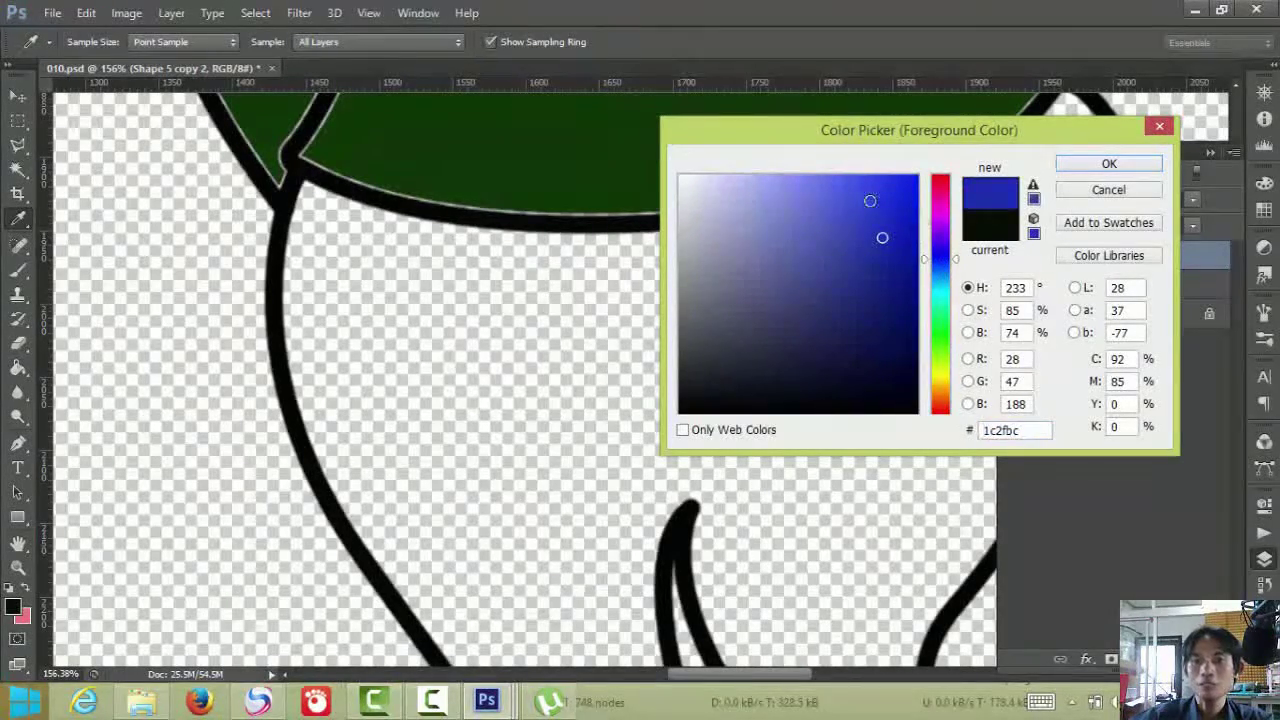
left_click(932, 209)
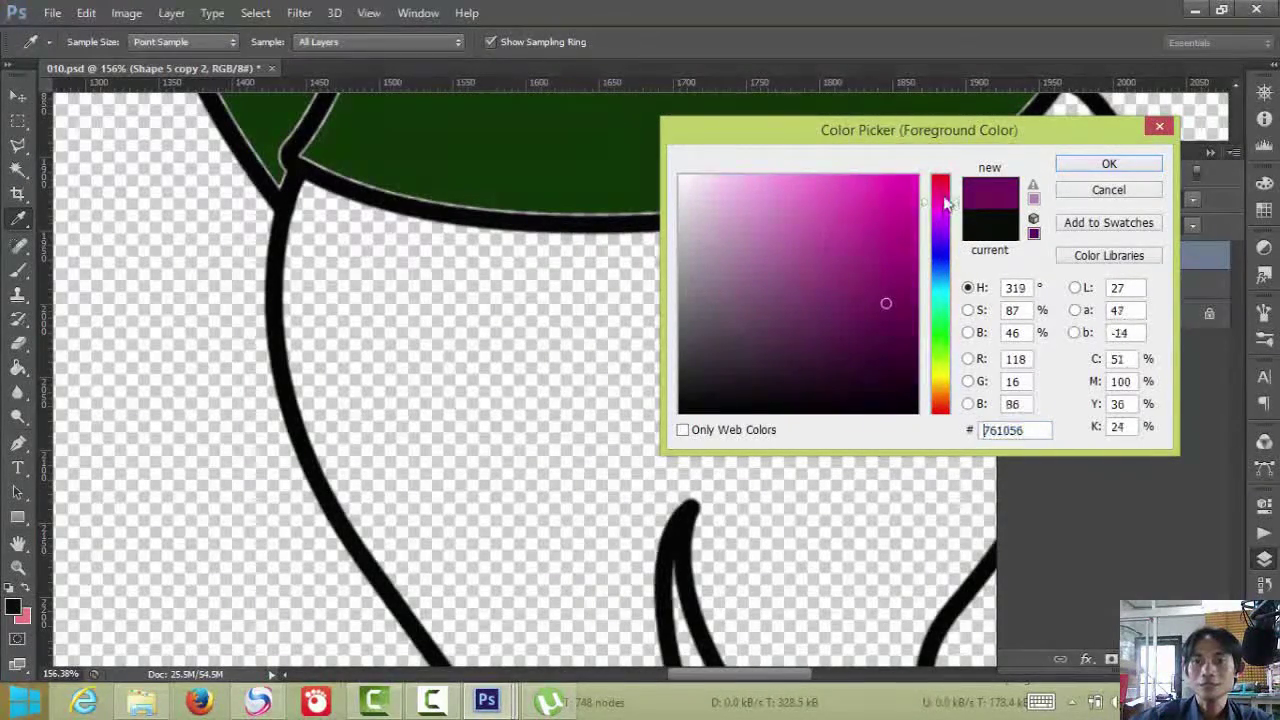
mouse_move(943, 257)
left_mouse_down()
mouse_move(942, 279)
mouse_move(942, 257)
left_mouse_up()
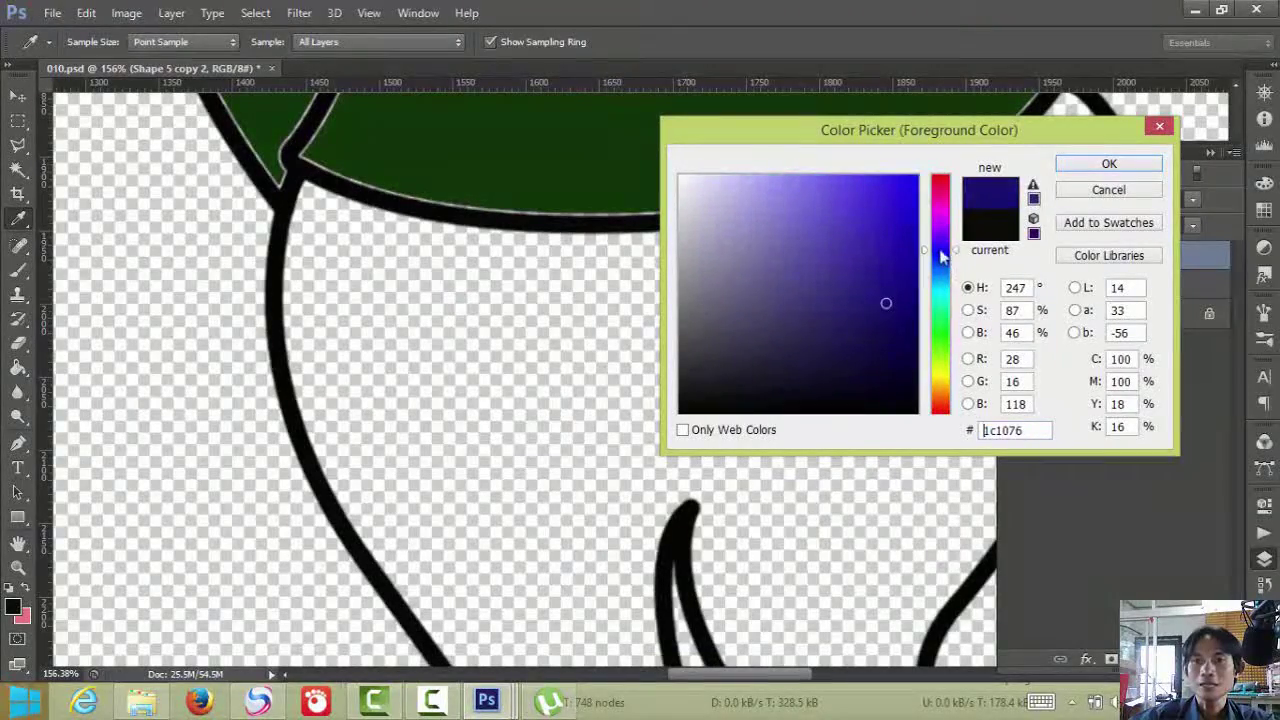
left_click_drag(907, 182, 903, 205)
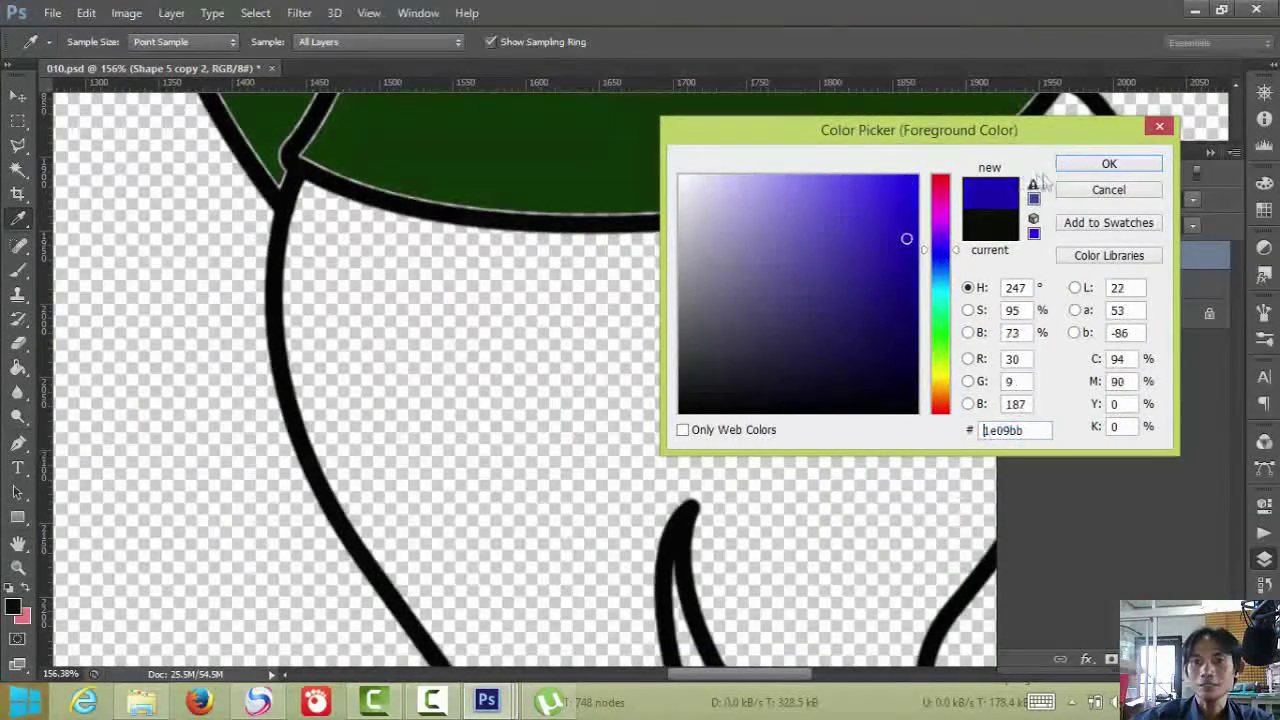
left_click(1107, 164)
key("g")
left_click(530, 372)
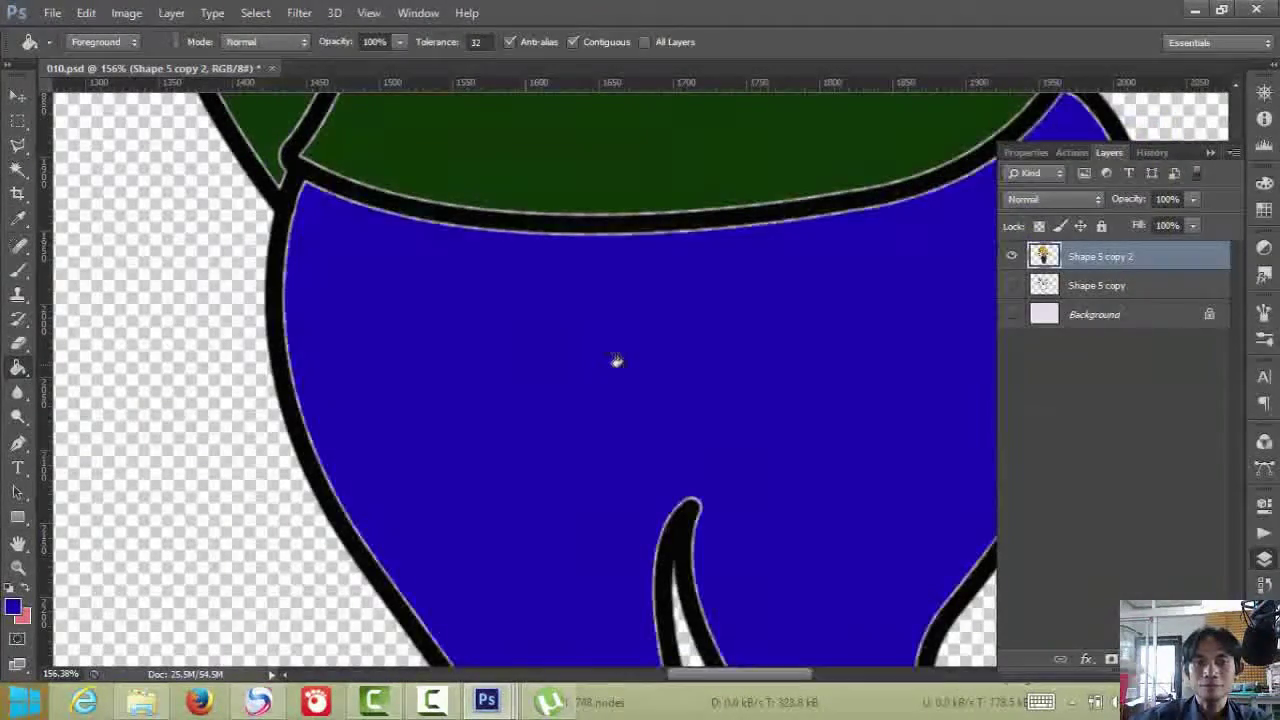
- Change the foreground colour to near-black and fill both shoes with it
scroll(616, 360, "down", 2)
scroll(616, 360, "down", 5)
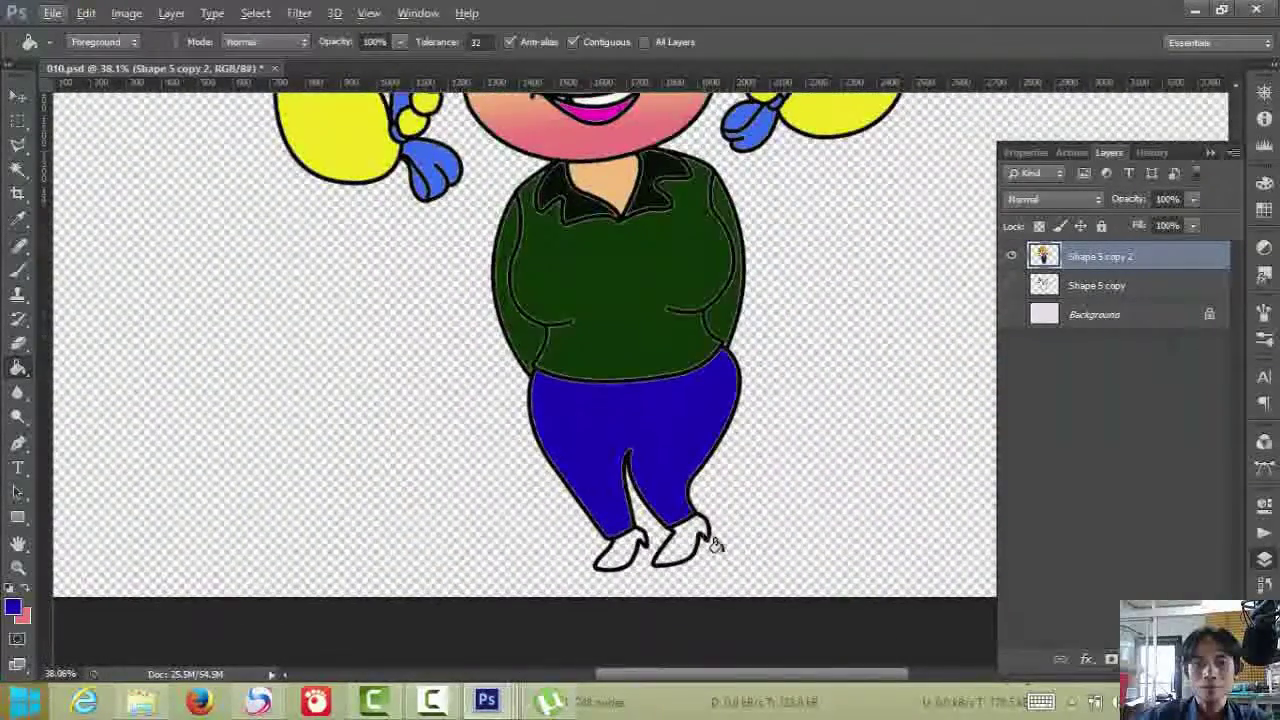
scroll(714, 545, "up", 7)
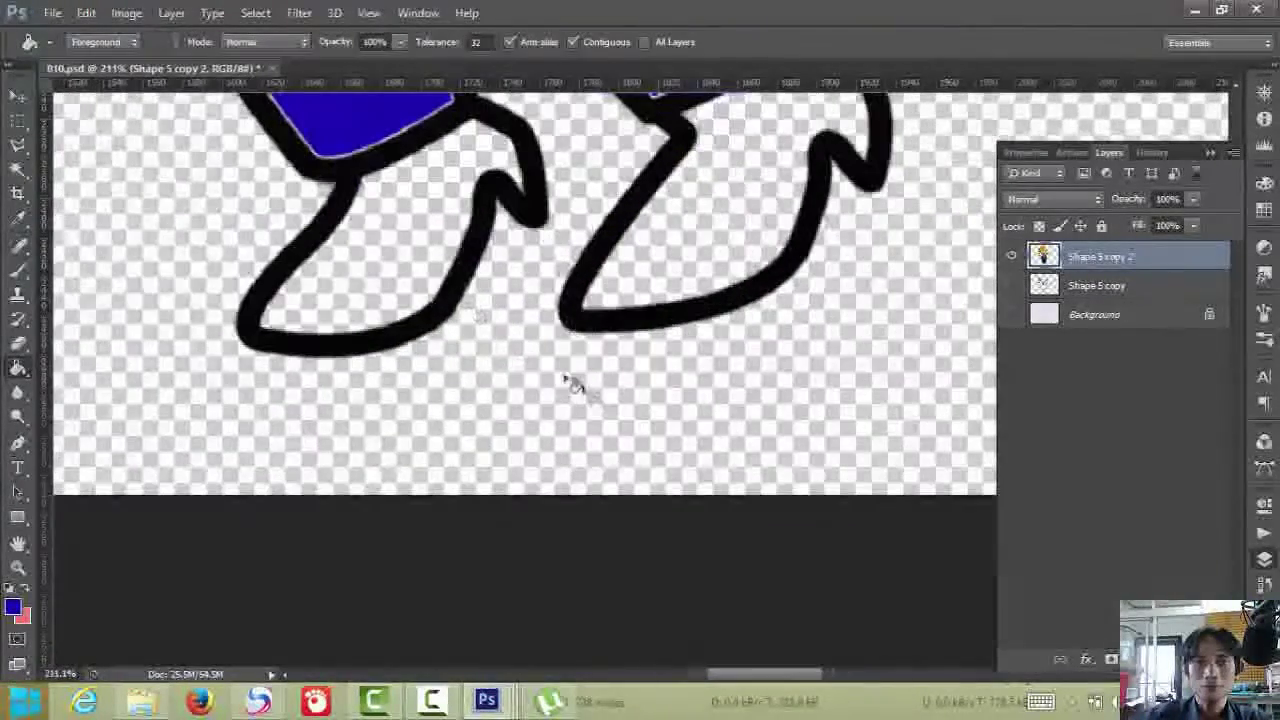
left_click(13, 606)
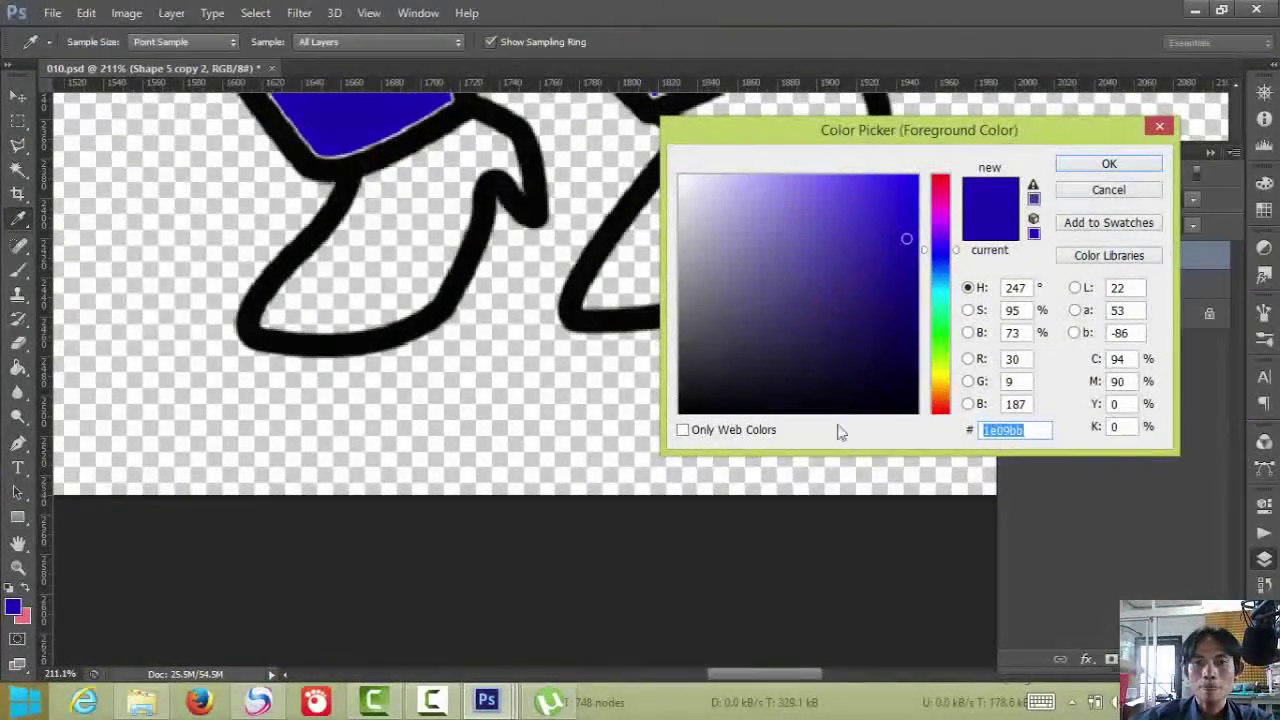
left_click(1109, 164)
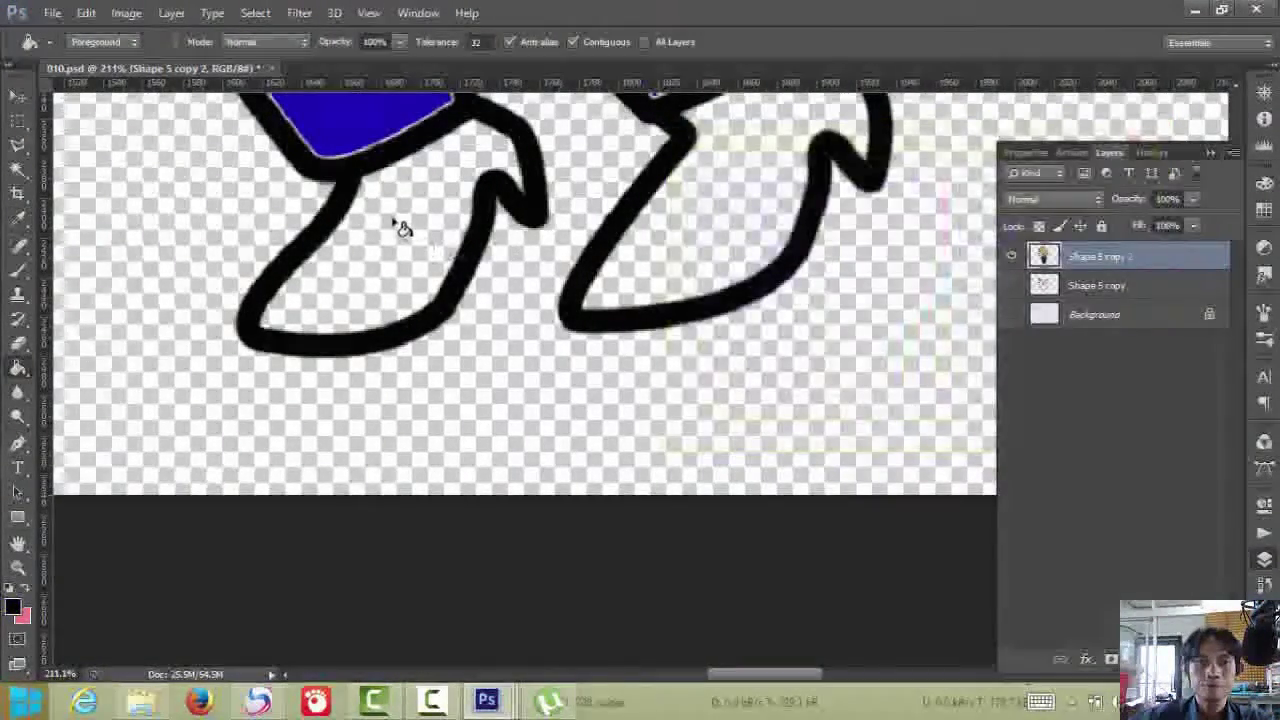
left_click(724, 234)
scroll(724, 234, "down", 4)
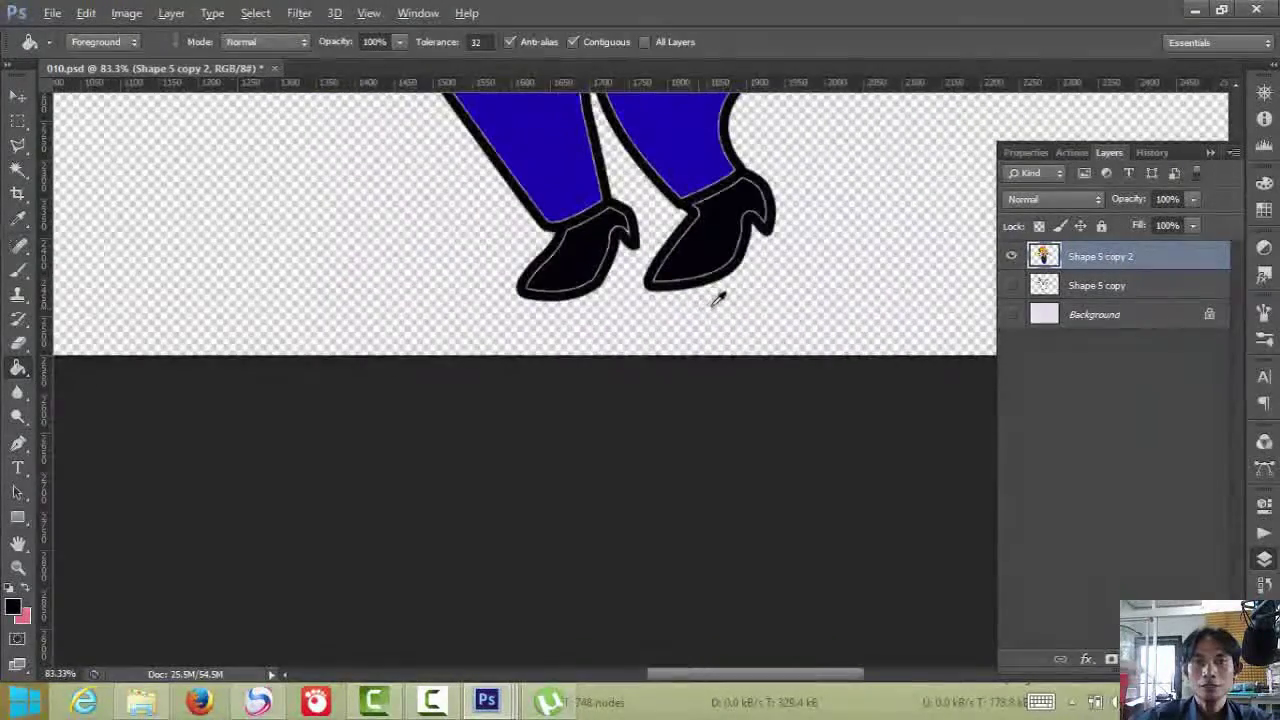
- Switch to the Brush tool and set the foreground colour to a bright pinkish red for painting on the face
scroll(719, 298, "down", 3)
scroll(834, 223, "up", 6)
scroll(800, 268, "up", 5)
scroll(800, 268, "up", 4)
scroll(745, 243, "down", 3)
scroll(665, 258, "up", 1)
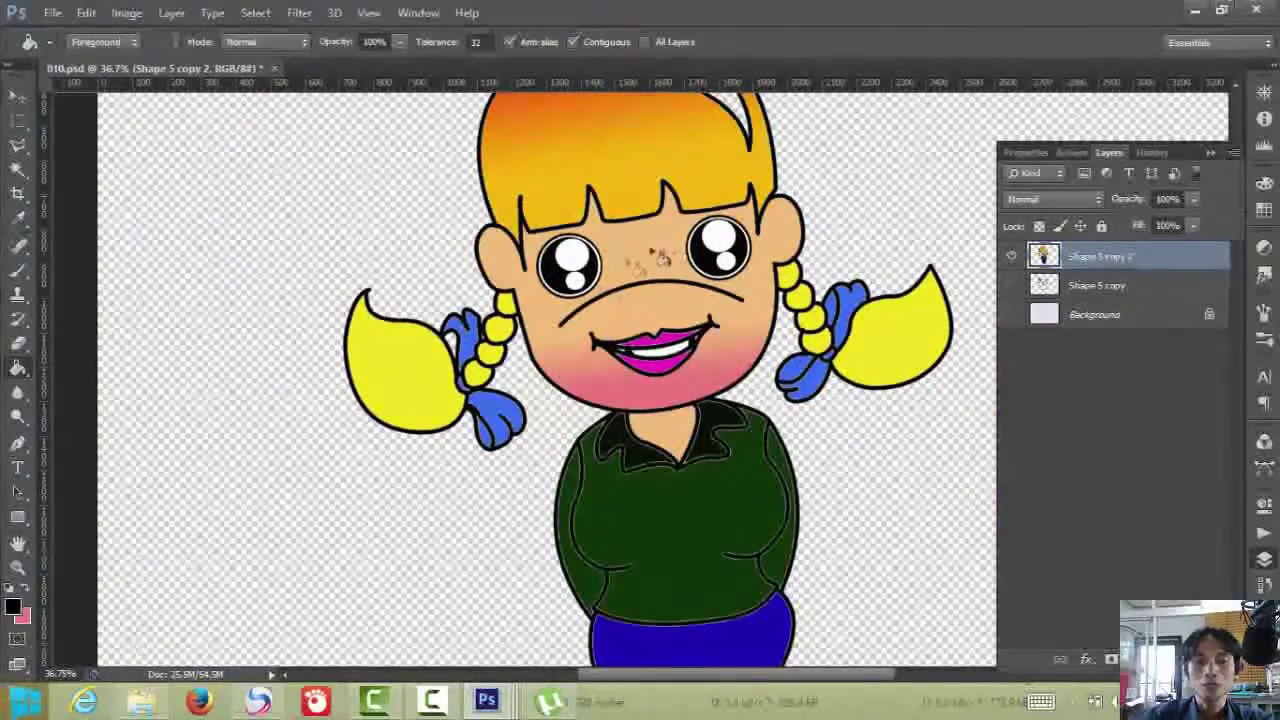
scroll(630, 255, "up", 4)
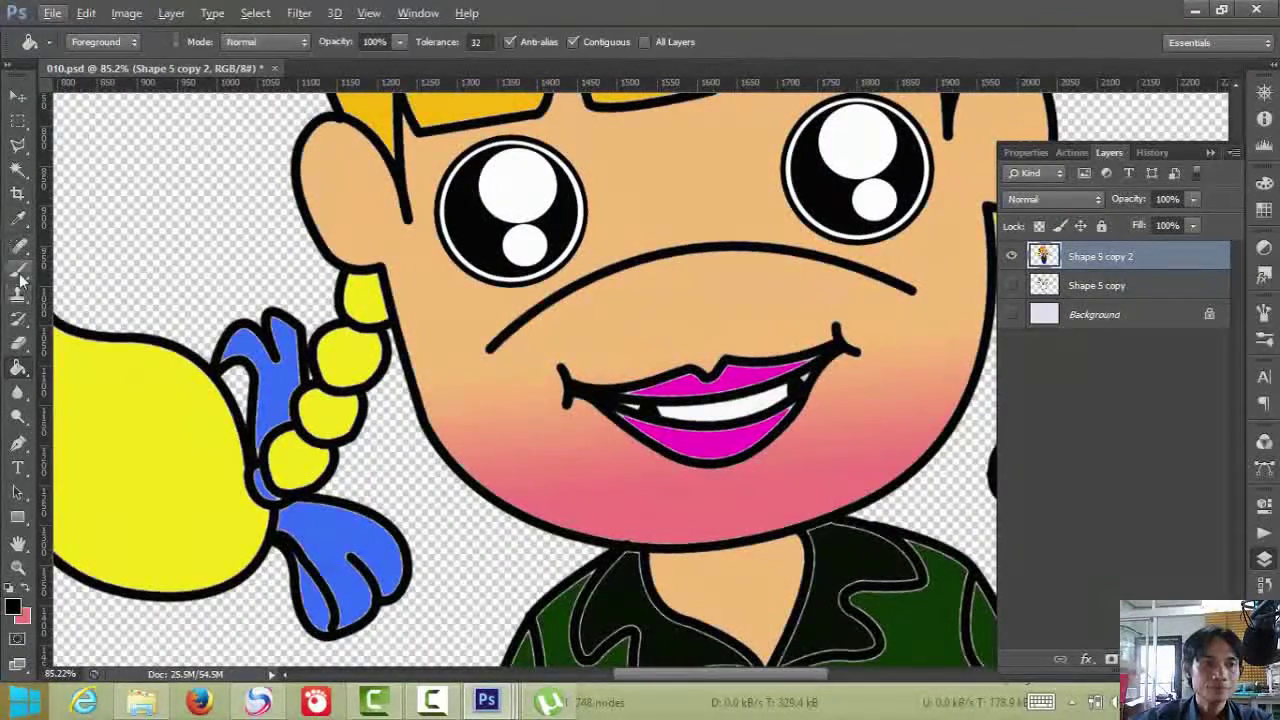
left_click(14, 606)
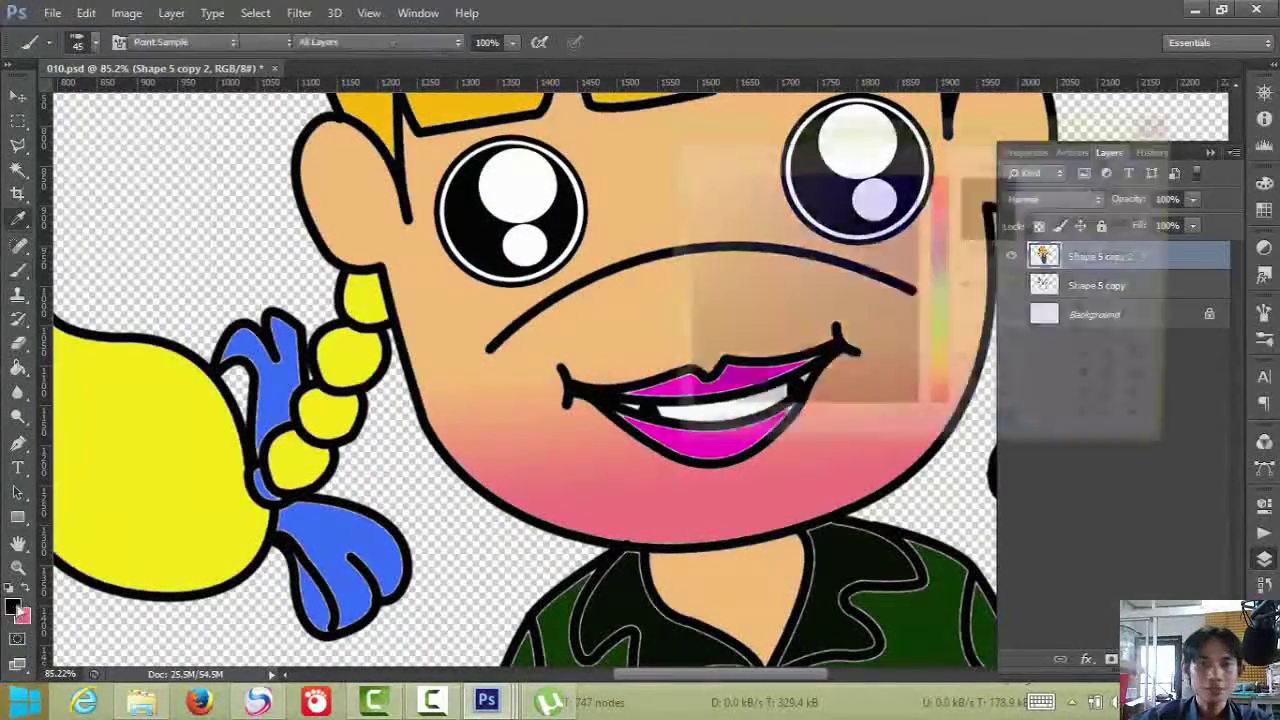
left_click(945, 209)
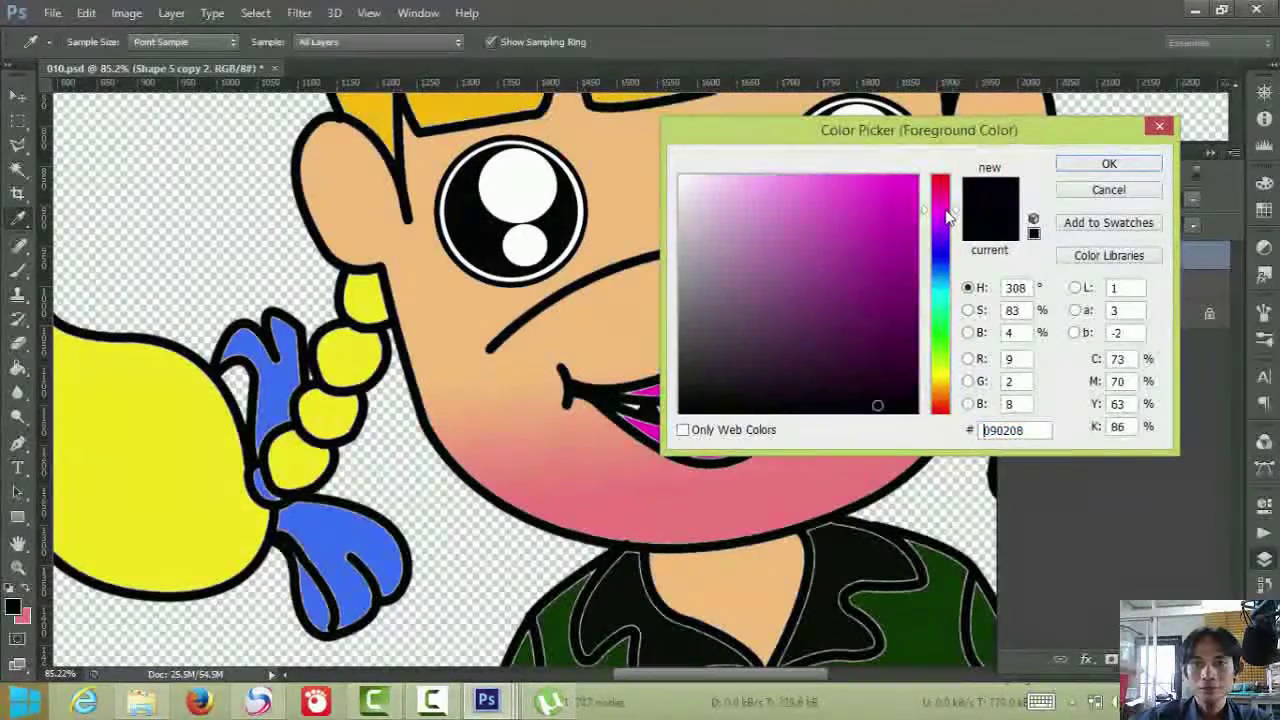
left_click_drag(945, 190, 945, 183)
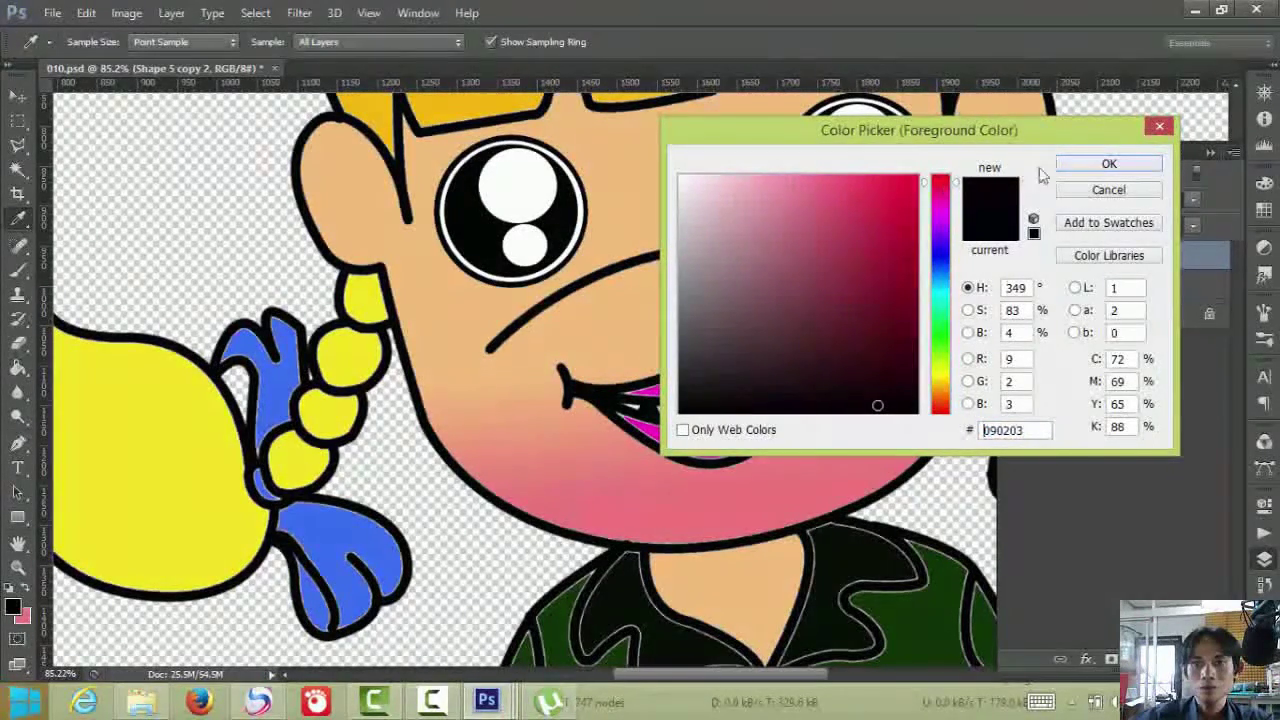
key("b")
left_click(1105, 164)
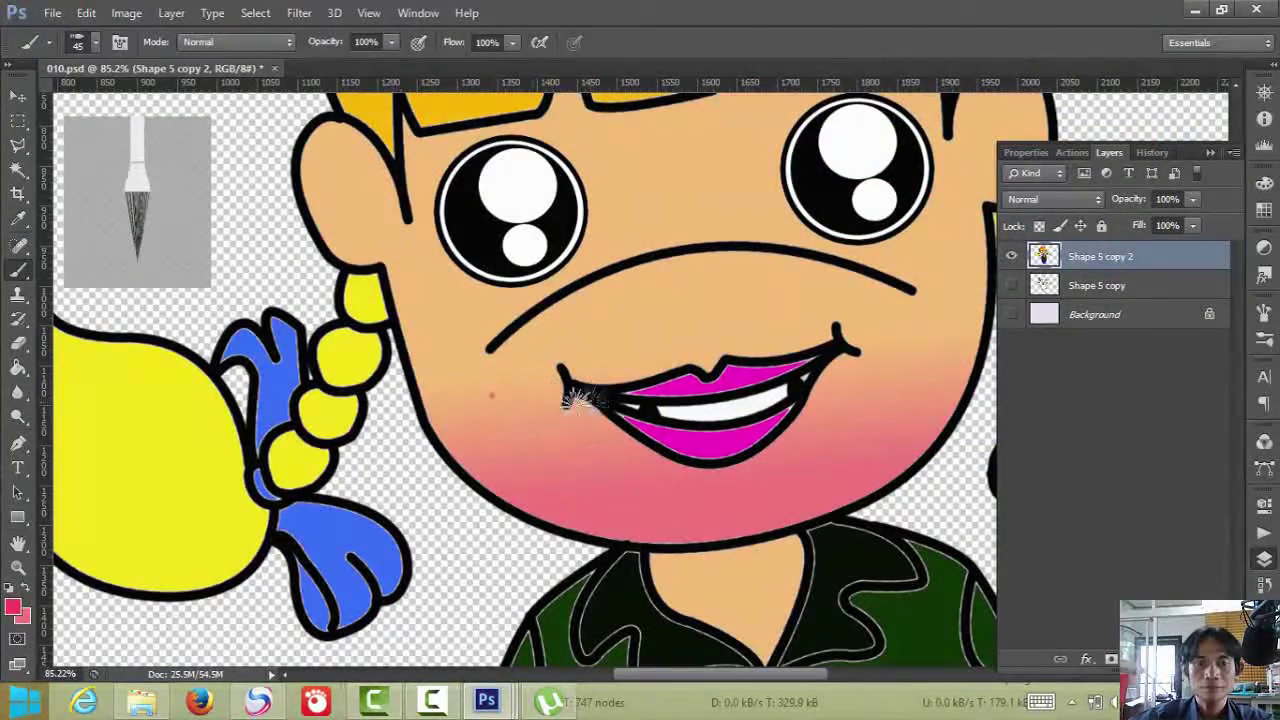
- Undo the last brush dab, then paint a pinkish red blush on both cheeks with a soft round 238 px brush
left_click(86, 12)
left_click(148, 18)
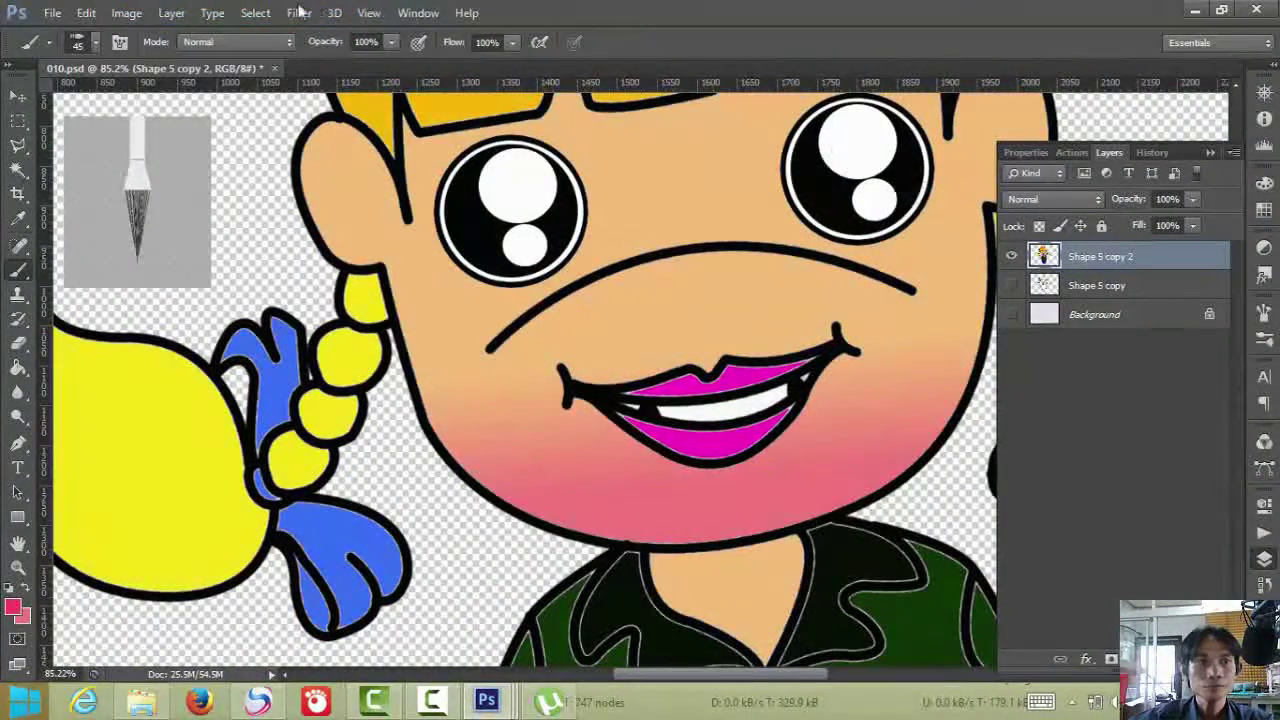
left_click(97, 43)
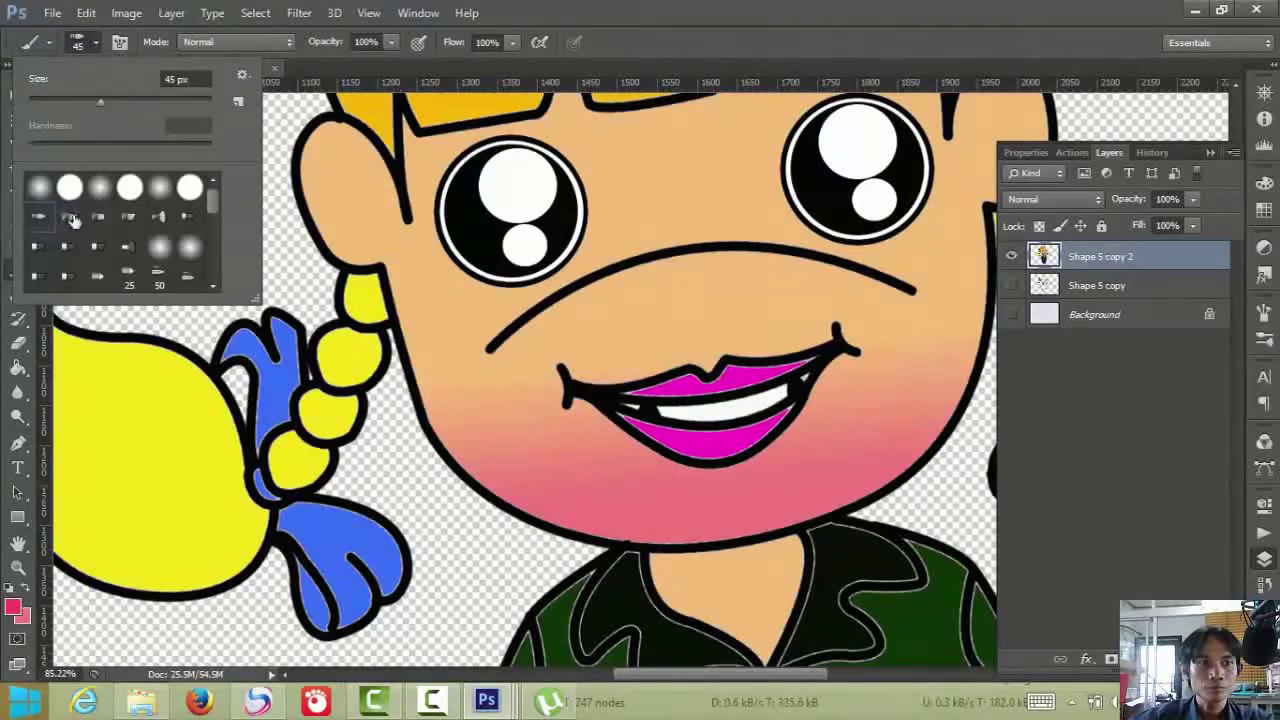
left_click_drag(99, 98, 162, 98)
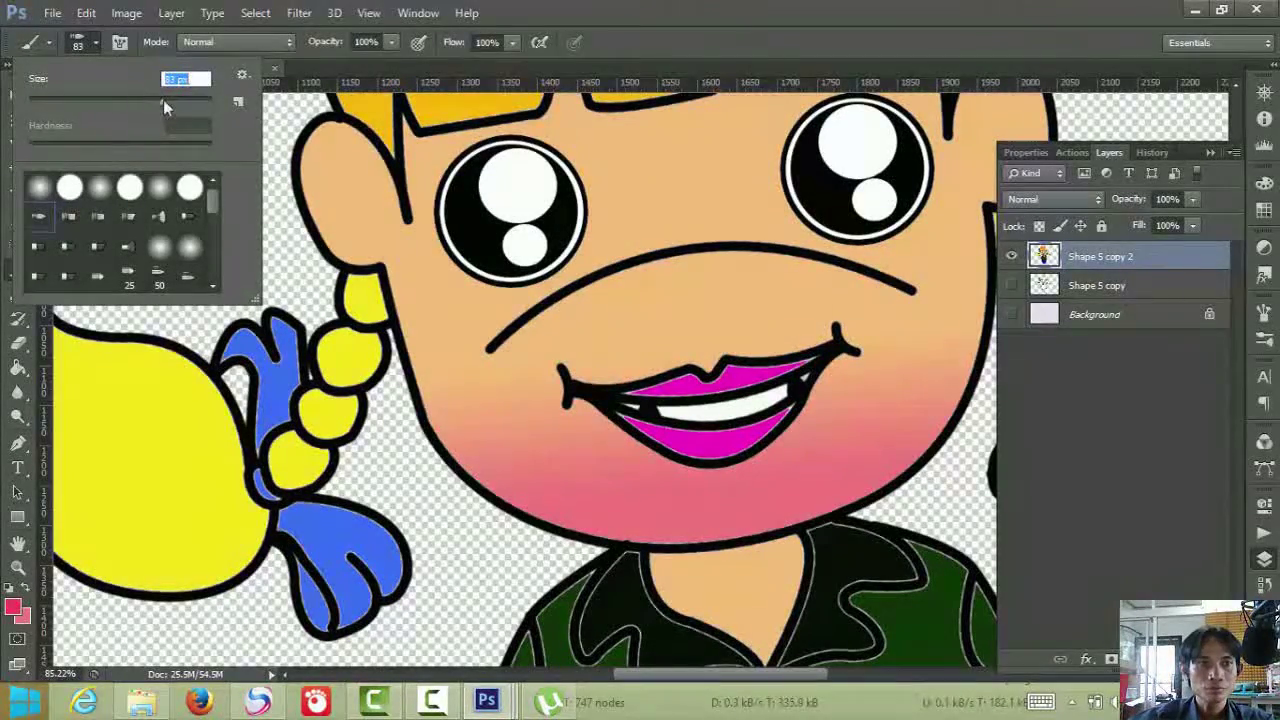
mouse_move(161, 102)
left_mouse_down()
mouse_move(205, 108)
mouse_move(168, 104)
left_mouse_up()
left_click(505, 402)
left_click(495, 392)
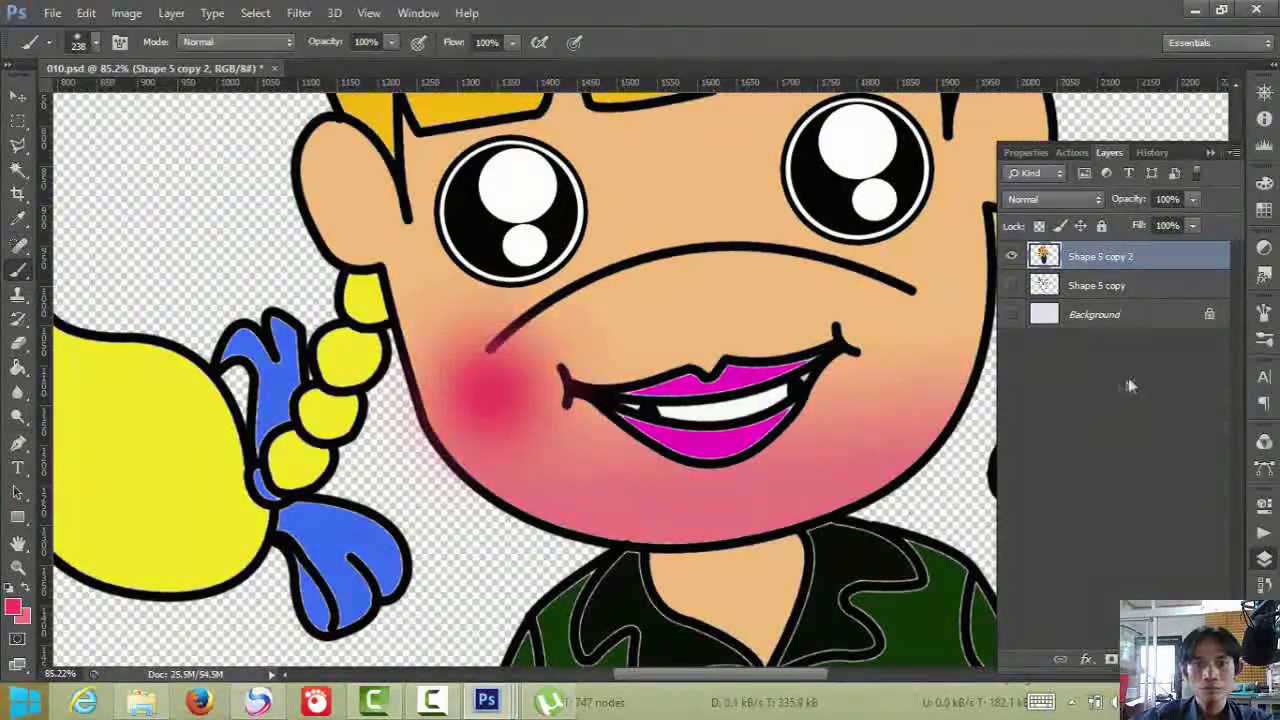
left_click(911, 308)
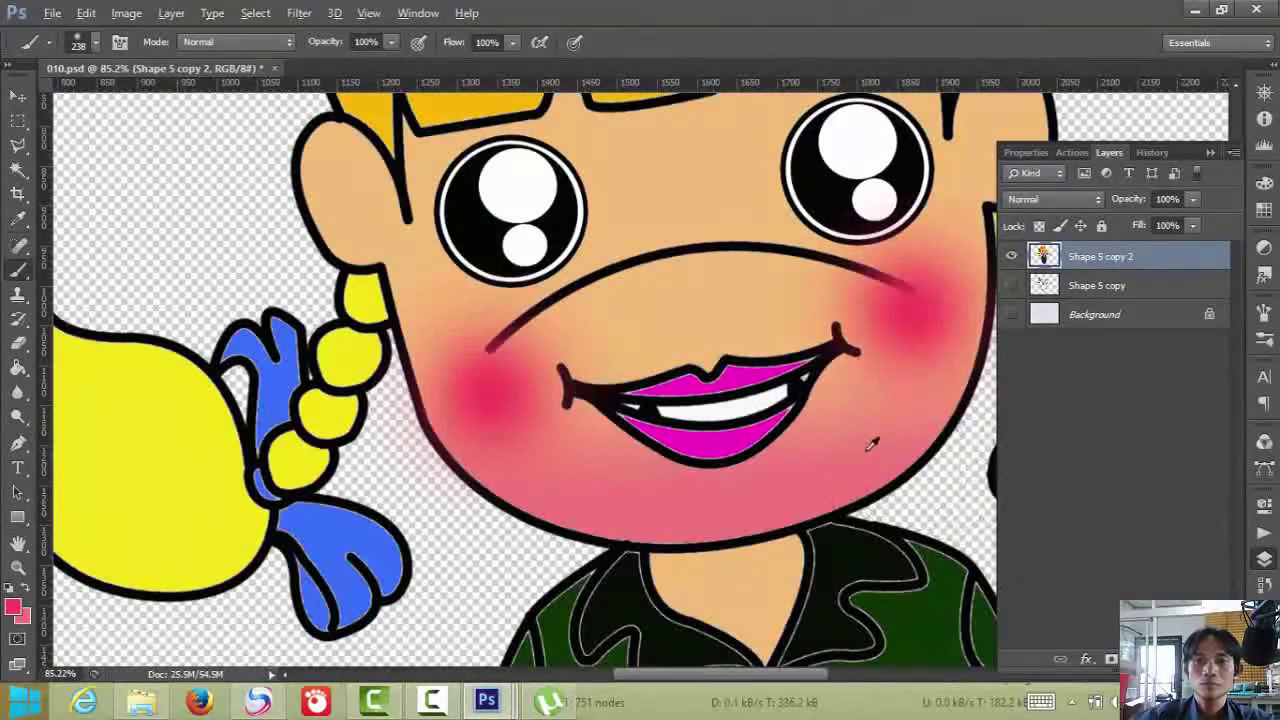
- Set the foreground colour to white and fill both highlight shapes on the hair with the Paint Bucket
scroll(872, 447, "down", 6)
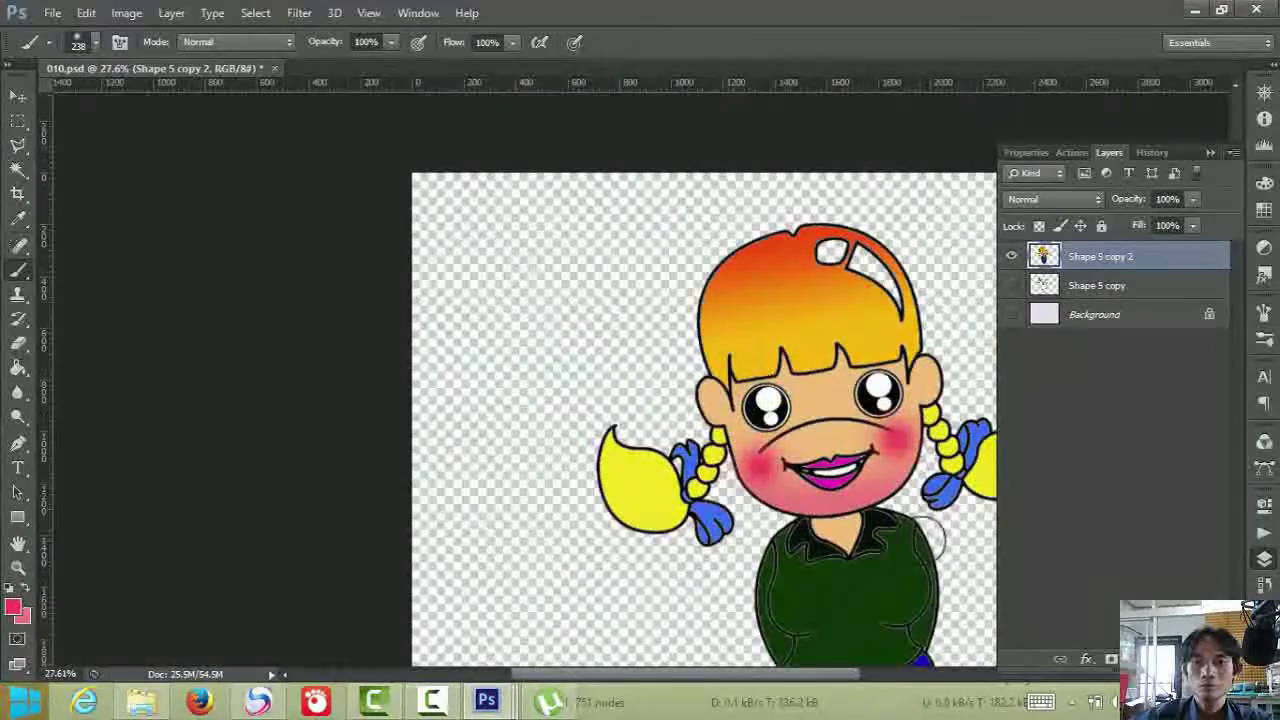
scroll(872, 447, "down", 3)
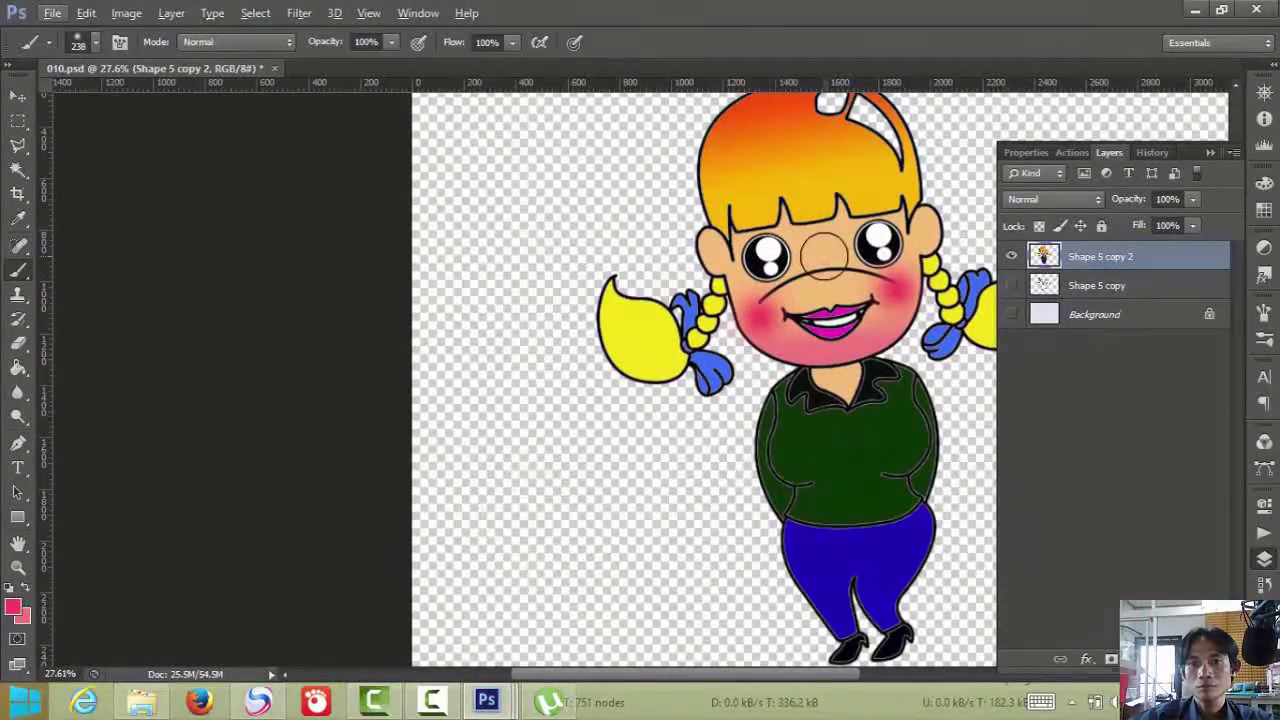
scroll(887, 433, "down", 1)
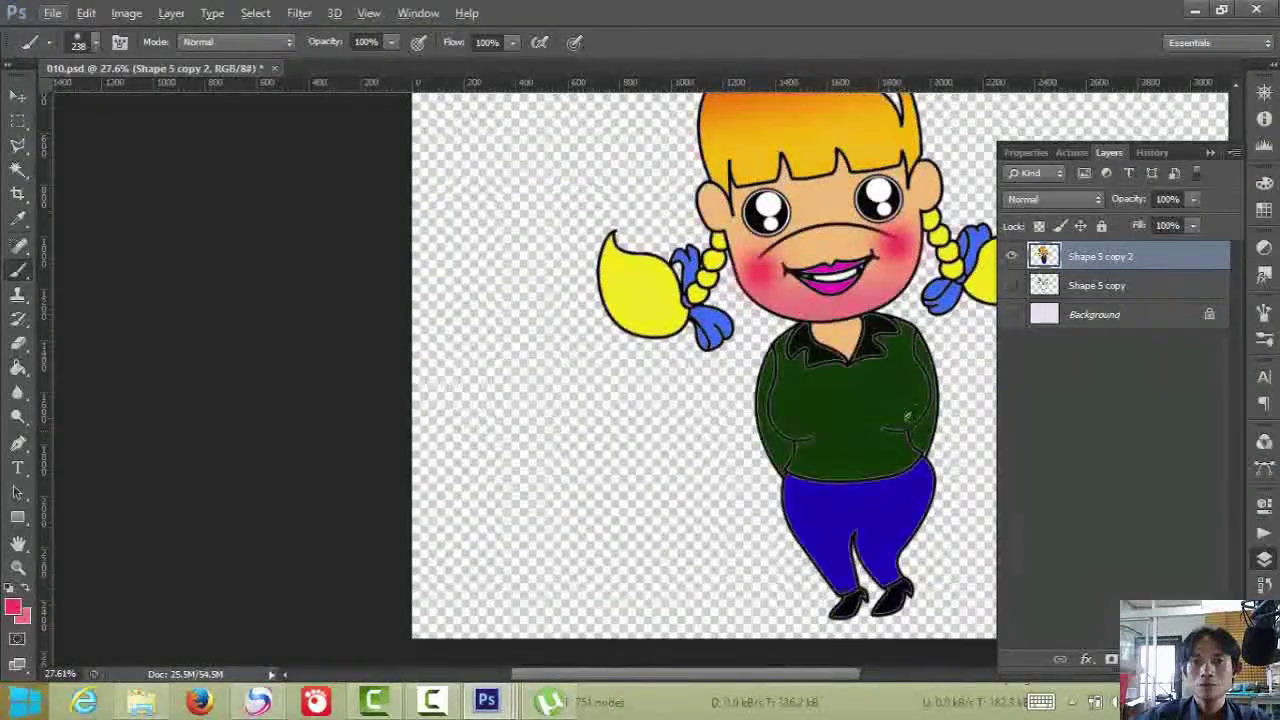
scroll(895, 420, "up", 2)
scroll(906, 409, "down", 4)
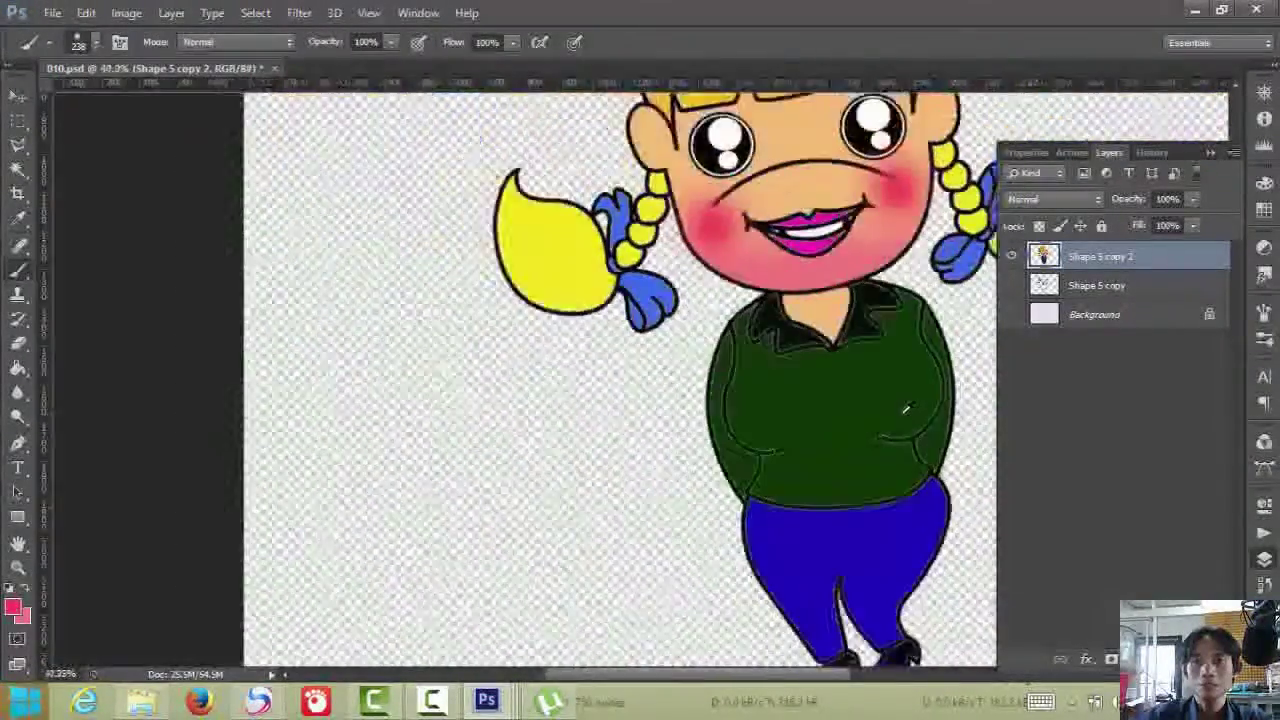
scroll(645, 195, "up", 6)
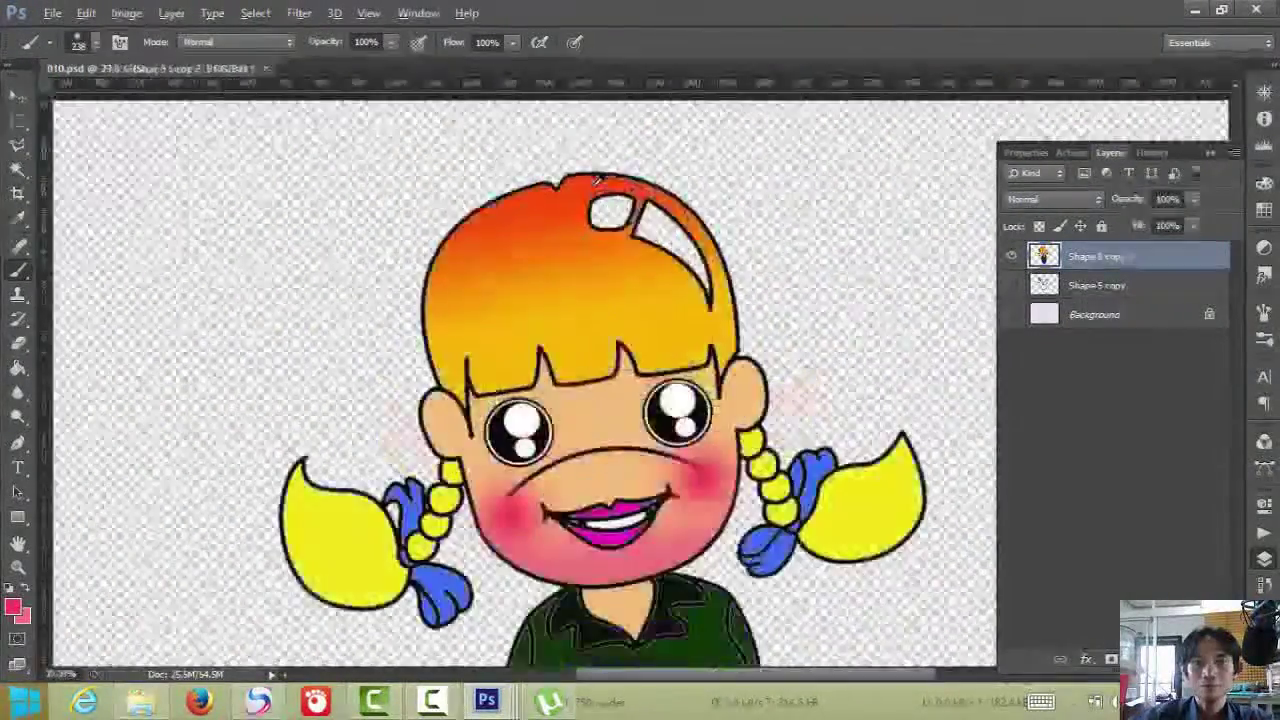
scroll(645, 195, "up", 1)
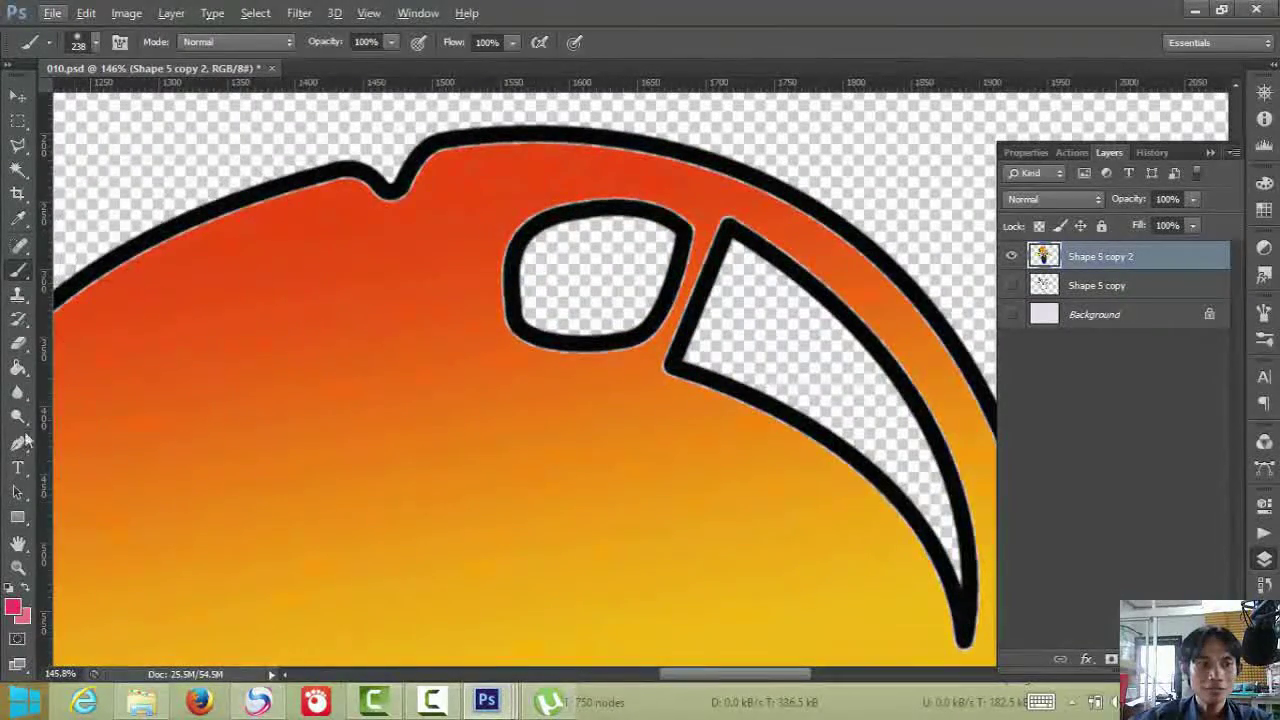
left_click(14, 607)
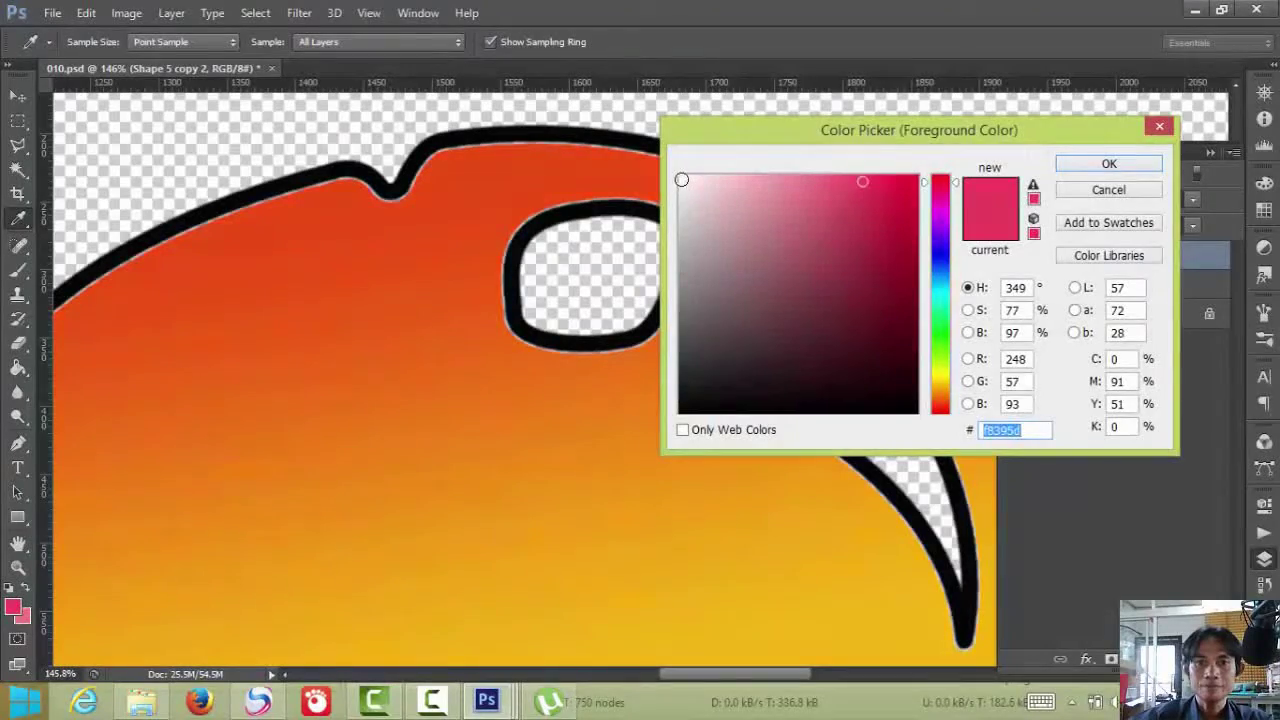
left_click(681, 179)
left_click(1102, 165)
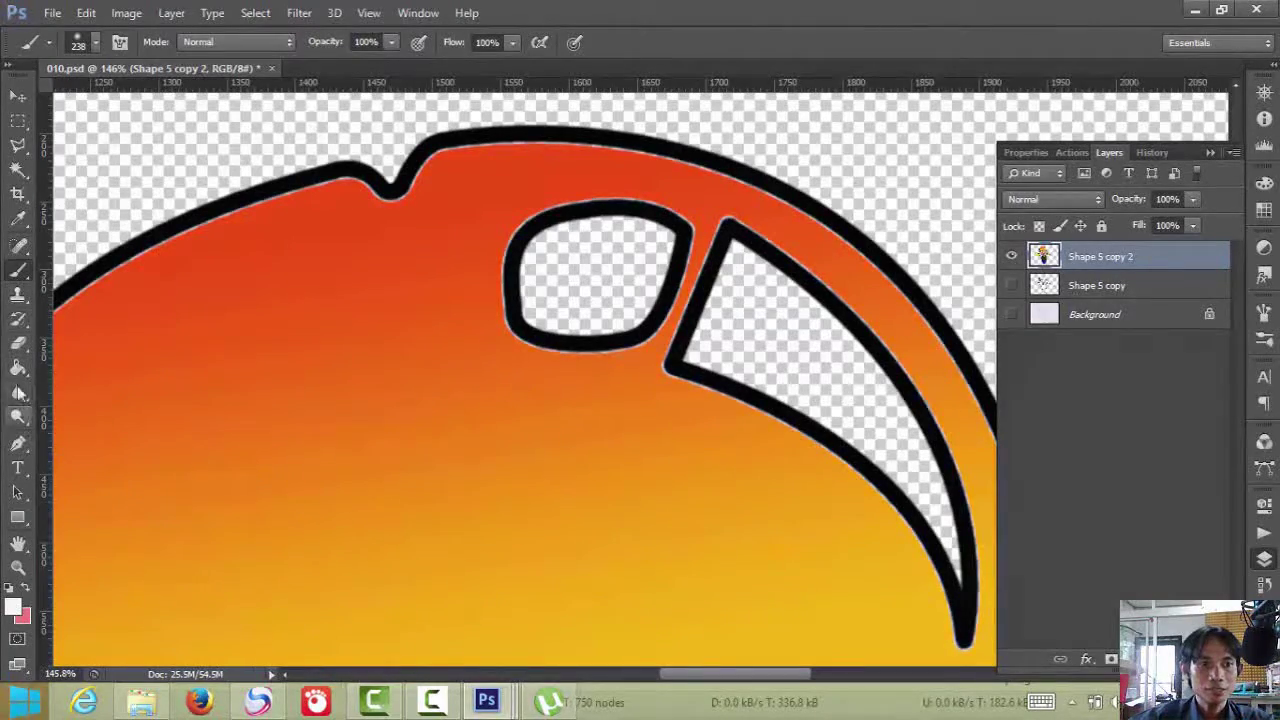
left_click(19, 374)
left_click(592, 255)
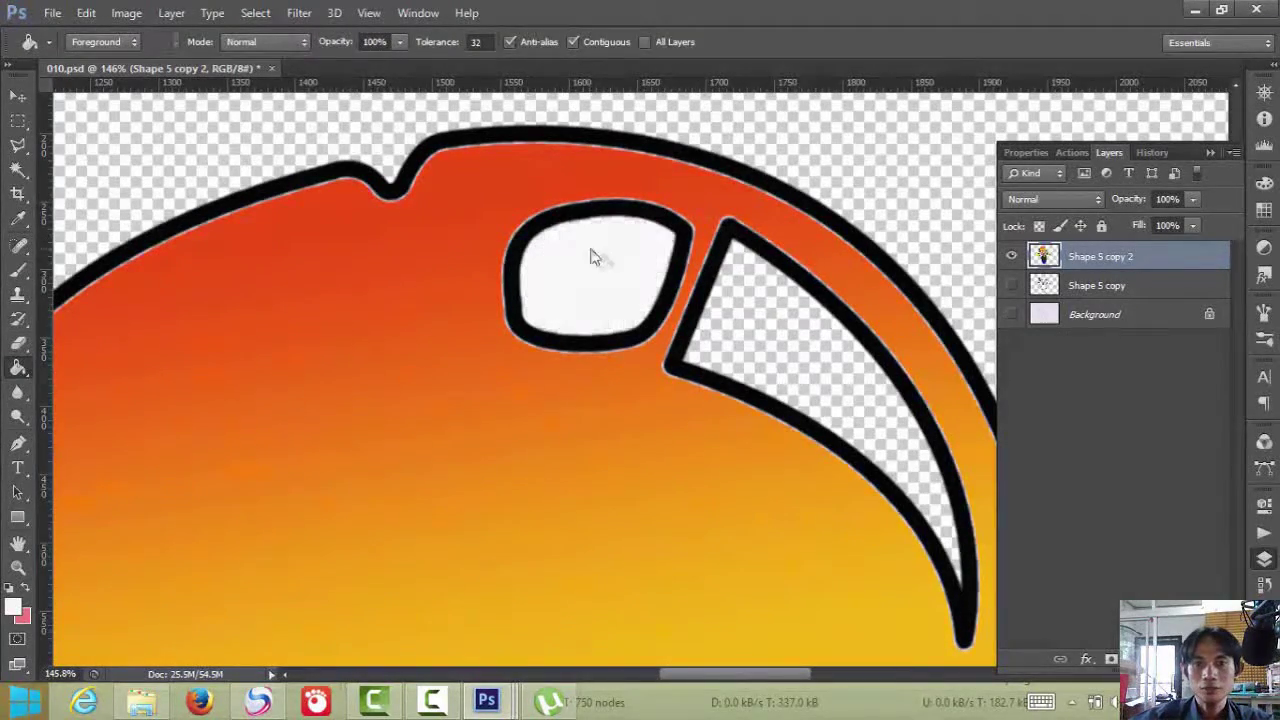
left_click(775, 320)
- Scale the coloured girl proportionally to about 78.5% with Free Transform and move her to the middle of the canvas
scroll(760, 325, "down", 5)
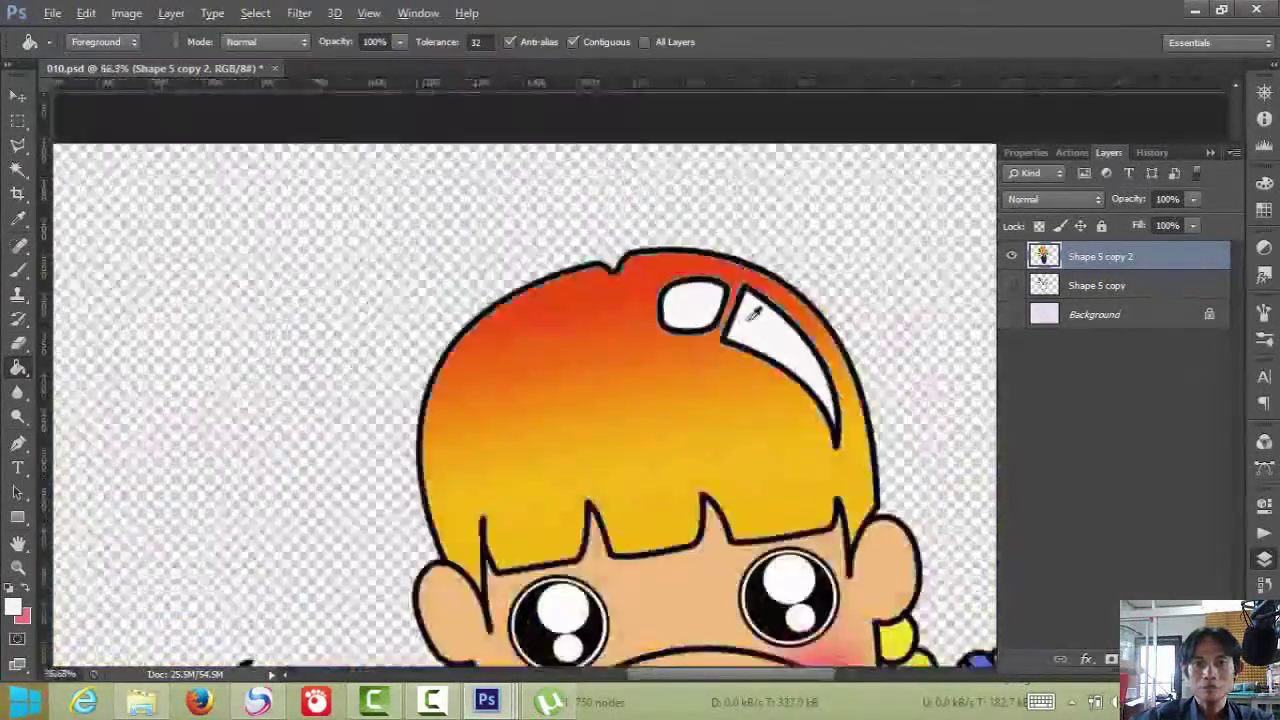
scroll(749, 321, "down", 4)
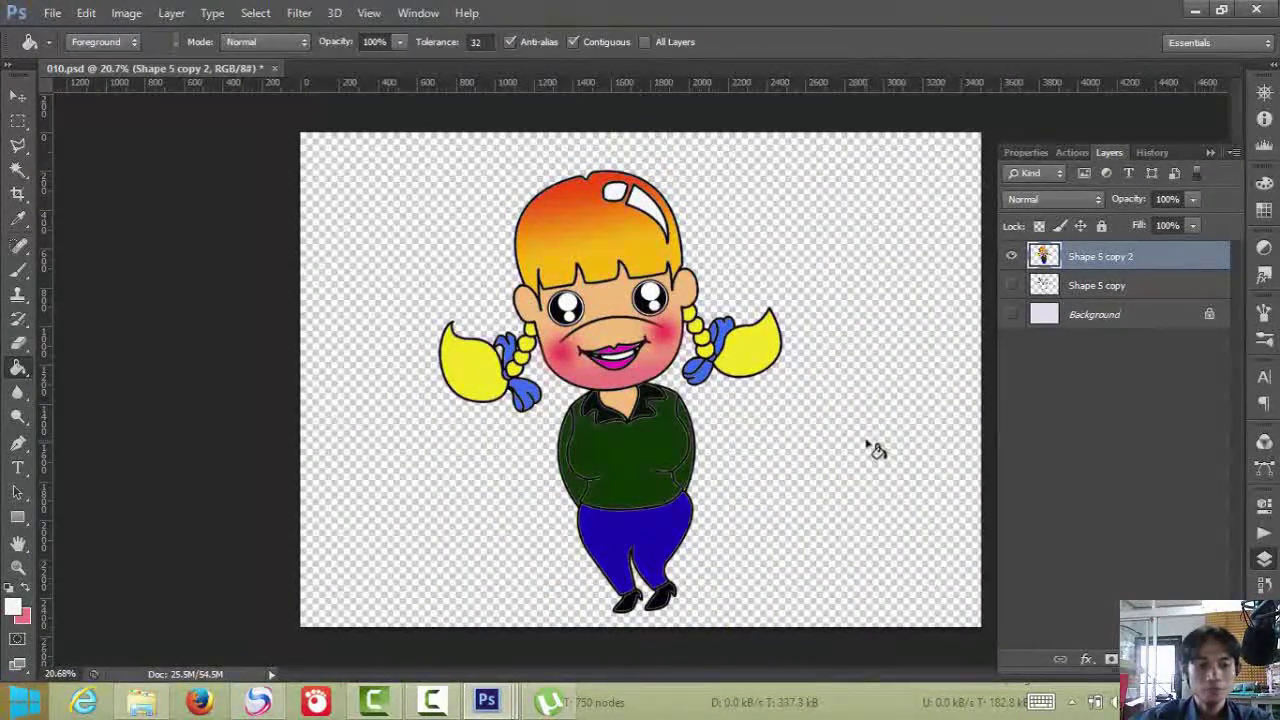
key("ctrl+t")
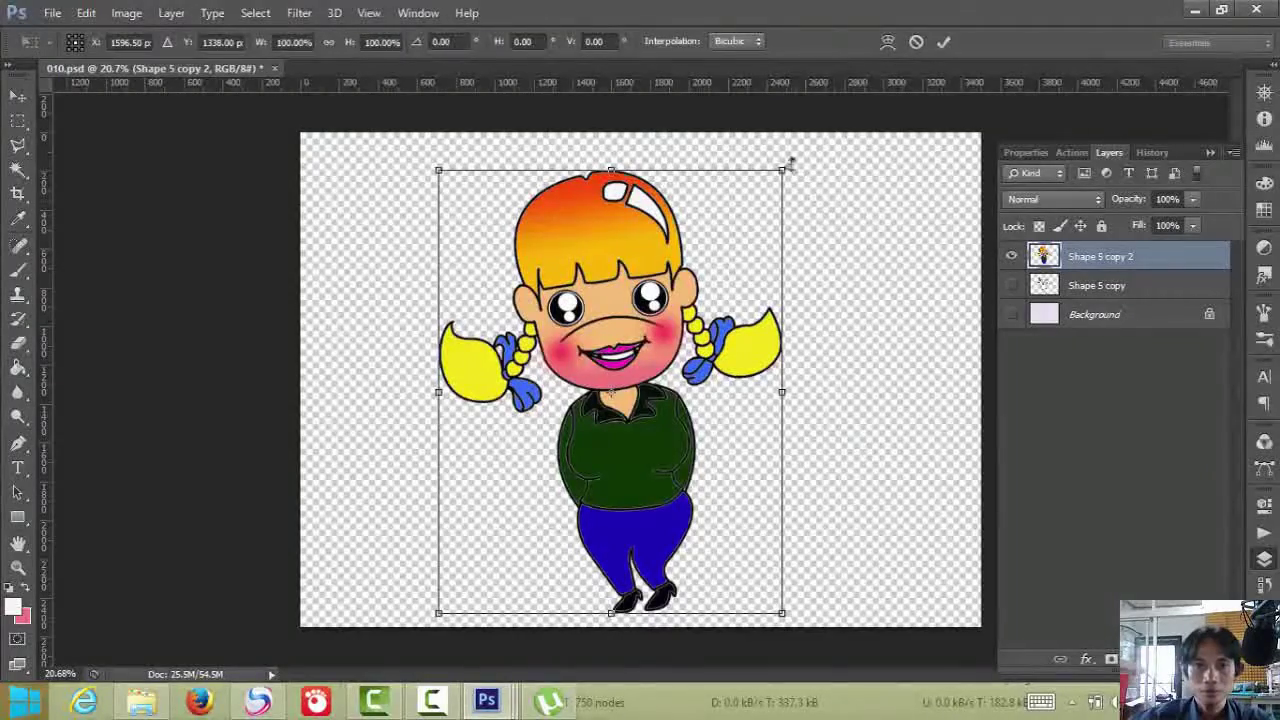
left_click_drag(782, 171, 694, 251)
left_click_drag(596, 485, 661, 444)
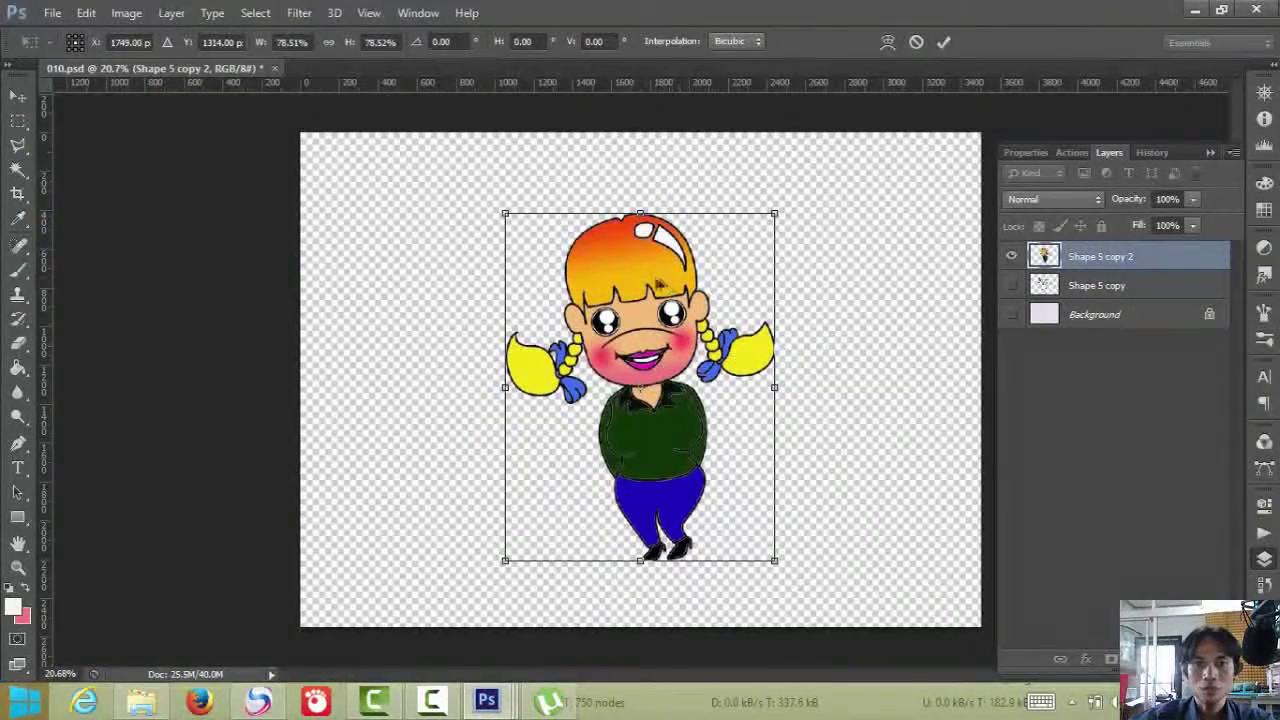
key("Return")
key("g")
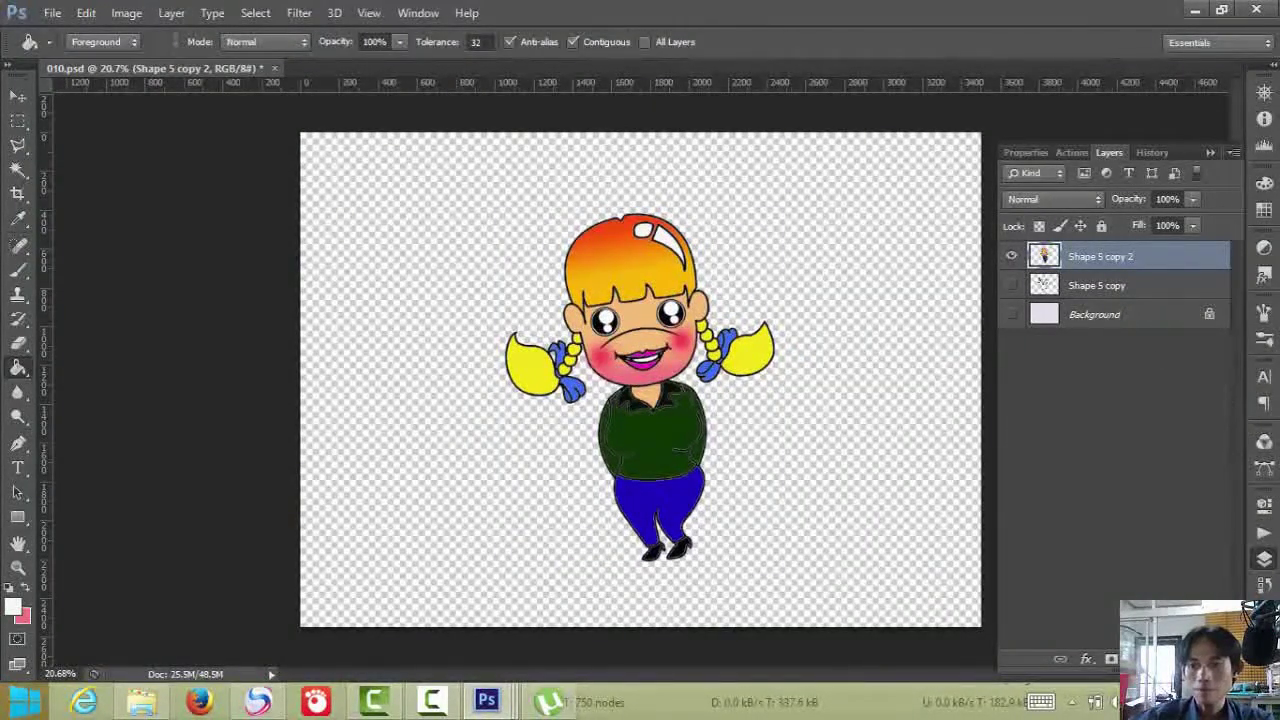
- Add a new empty layer above the coloured girl and name it พื้นหลัง
left_click(1186, 658)
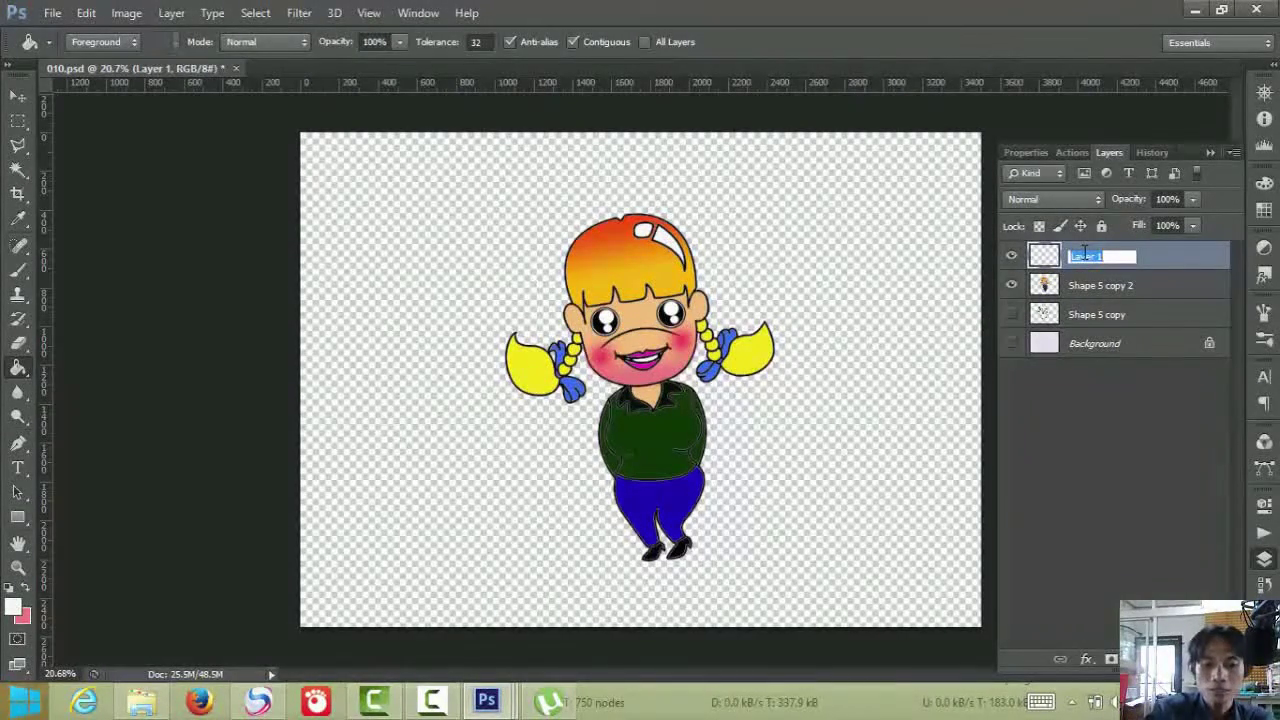
type("ม")
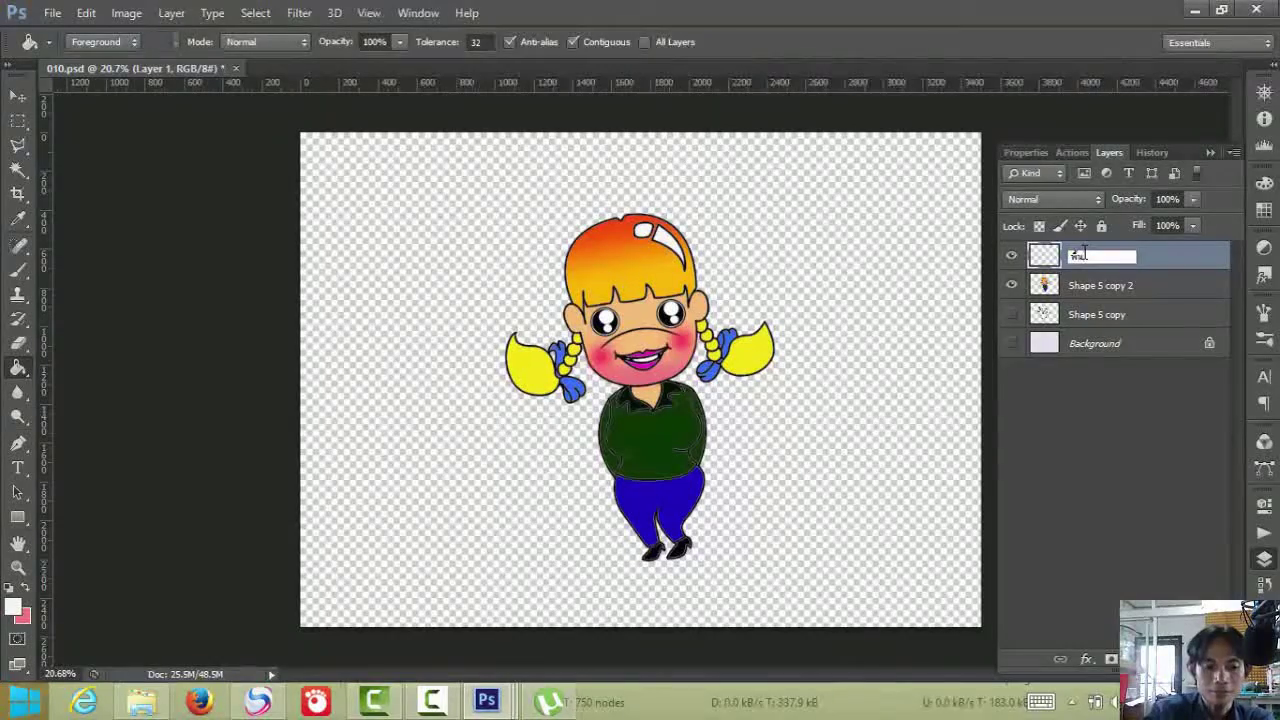
type("สีส้ม")
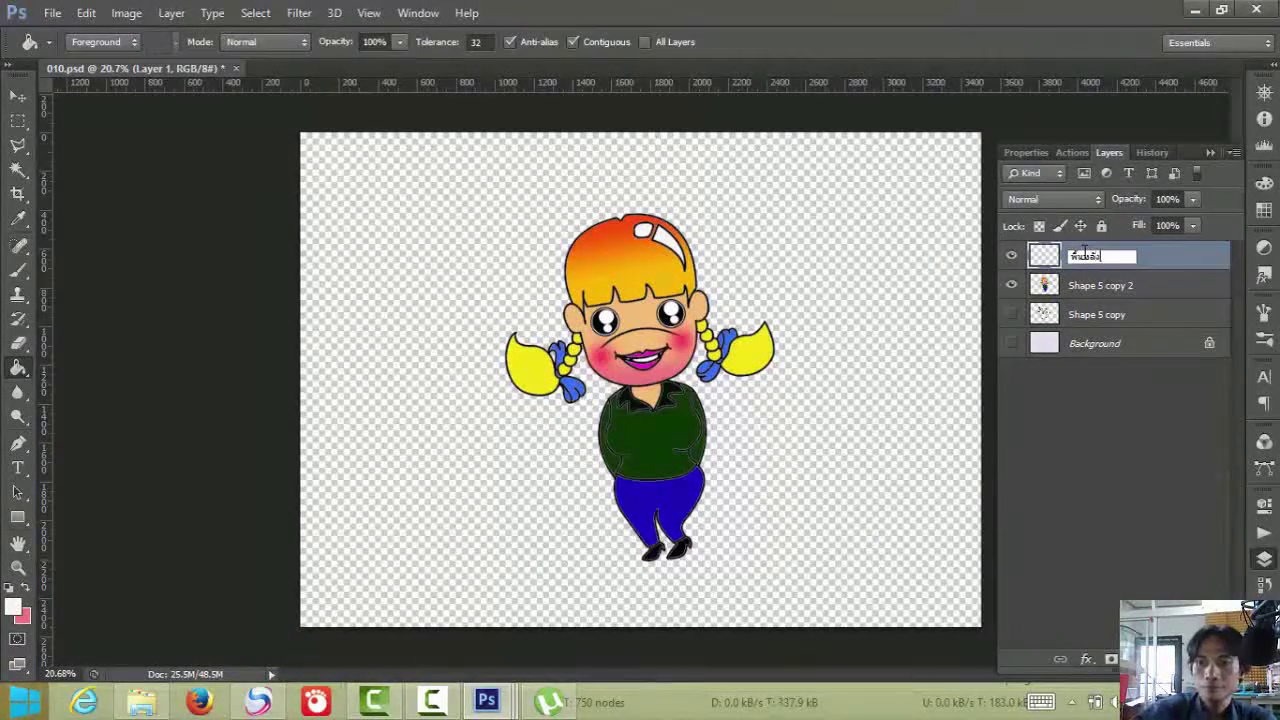
type("้ม")
key("Return")
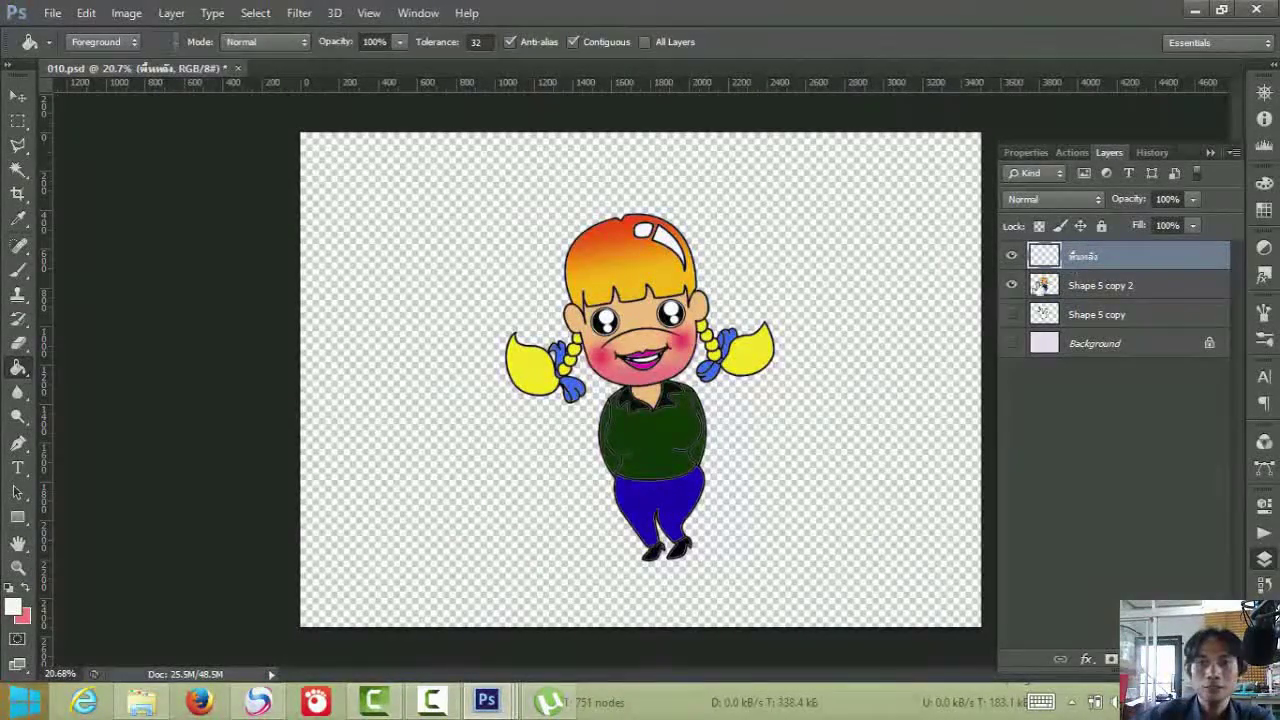
- Rename the coloured girl's layer as แบบ and the hidden Shape 5 copy layer as เส้น
left_click(1099, 287)
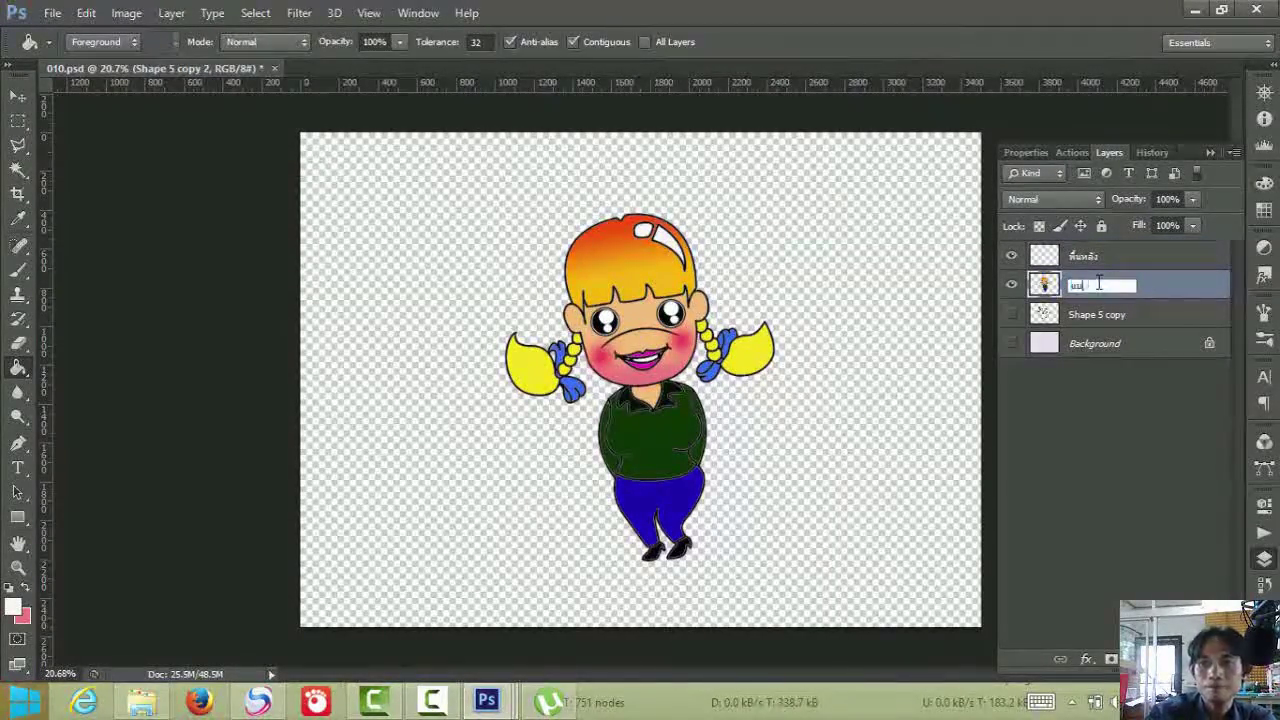
key("BackSpace")
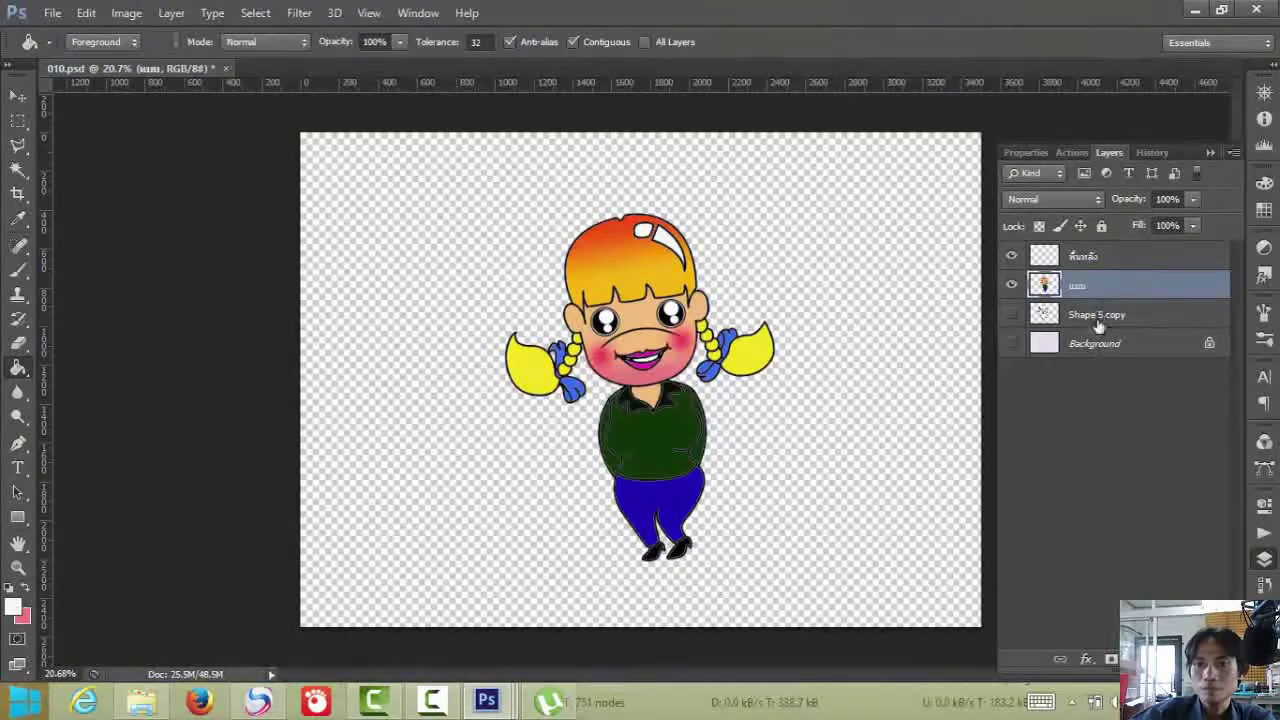
double_click(1099, 315)
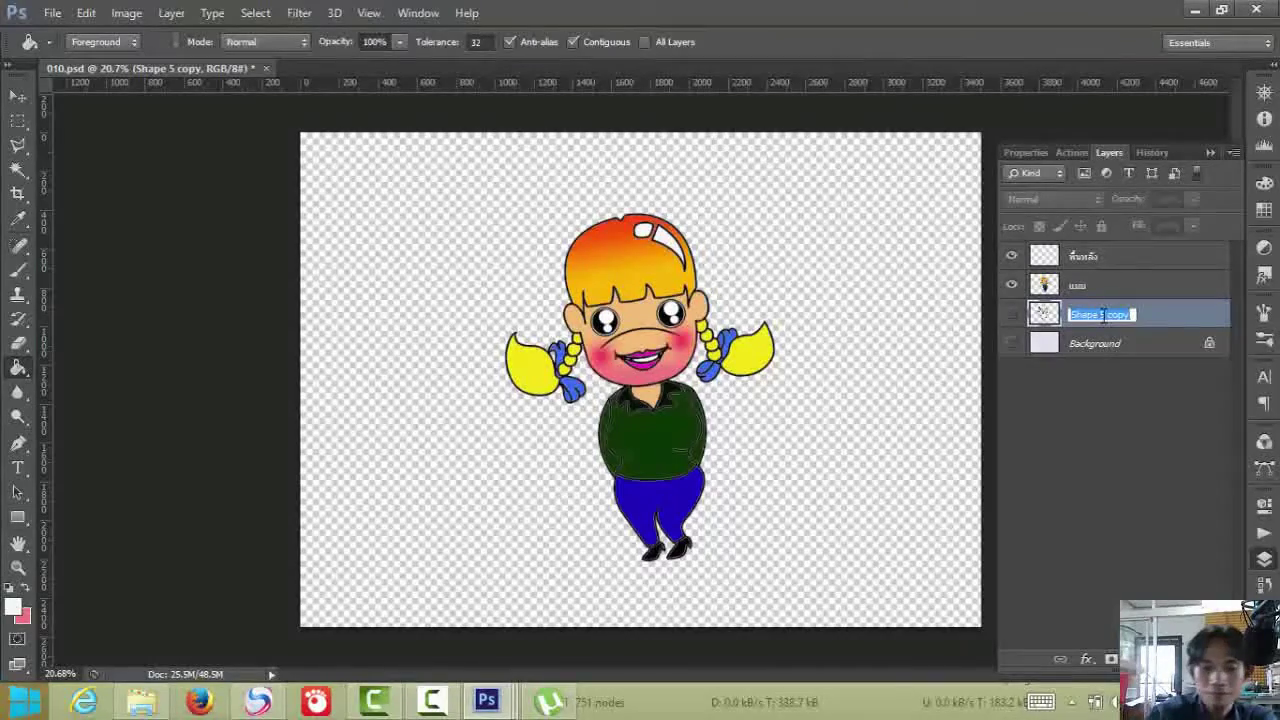
type("เส้น")
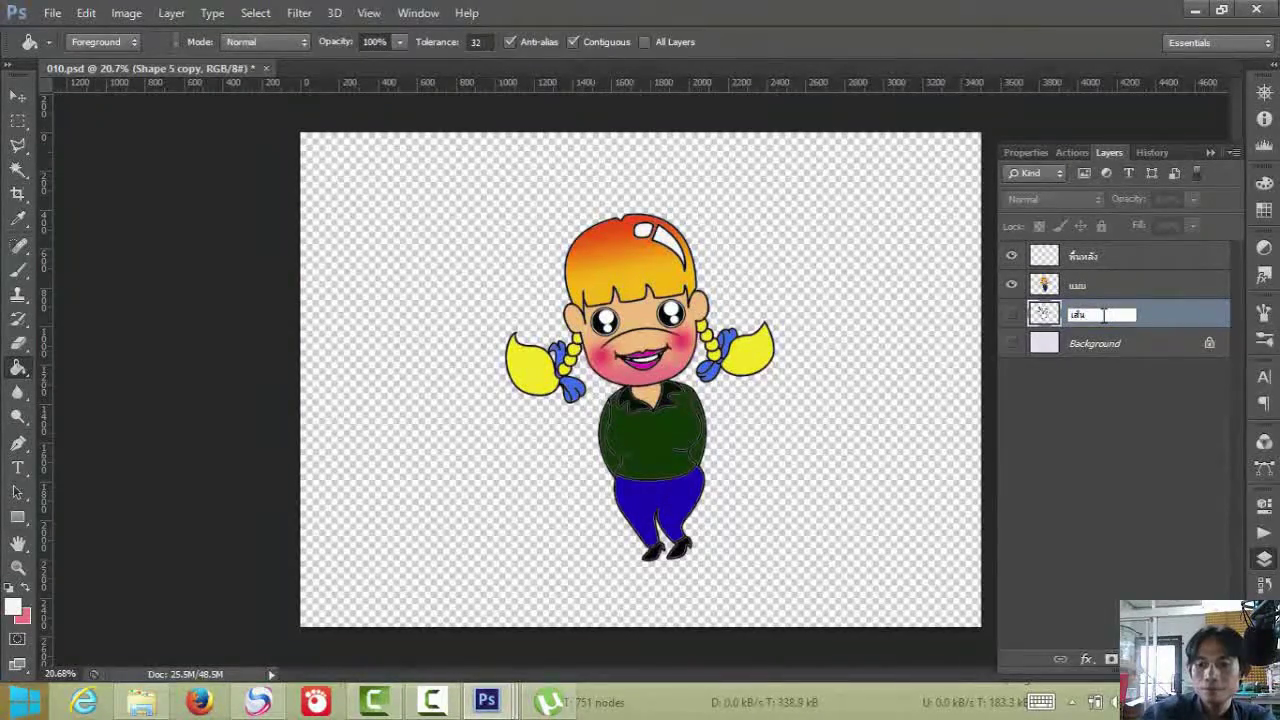
key("Return")
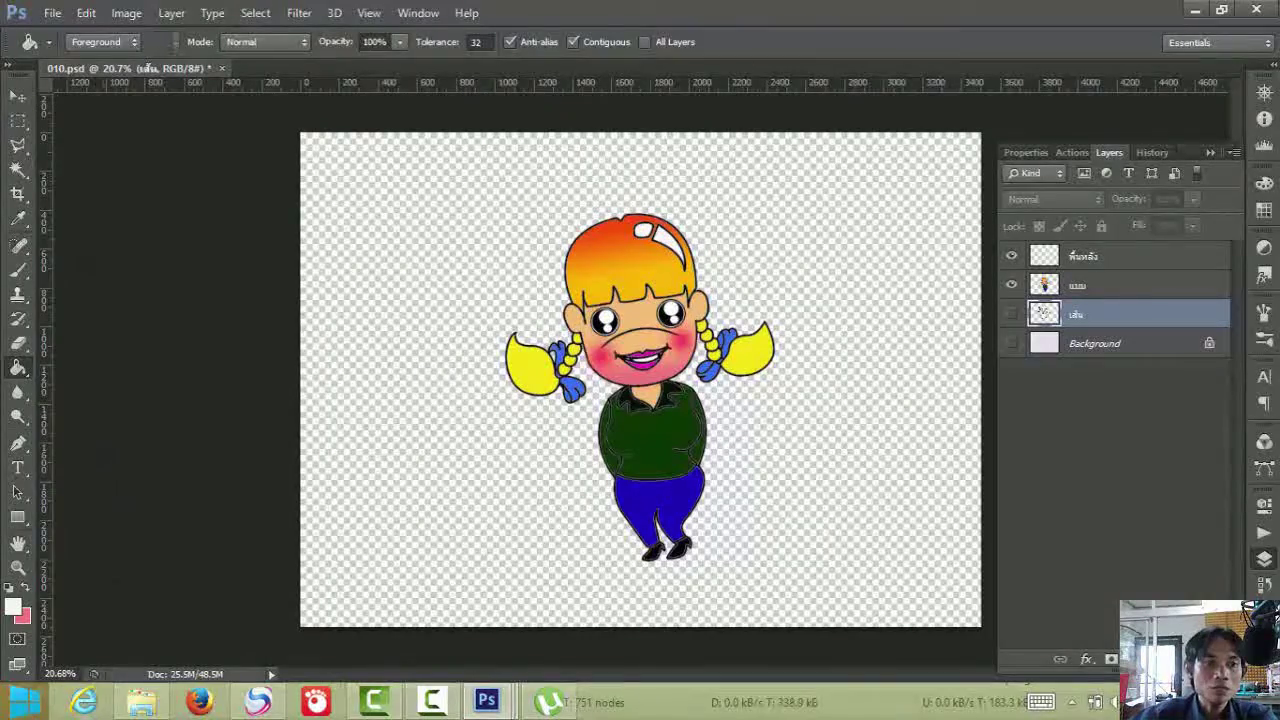
- Draw a white splattered-ring custom shape of about 1889 by 1938 px around the girl, layered behind her
left_click(26, 518)
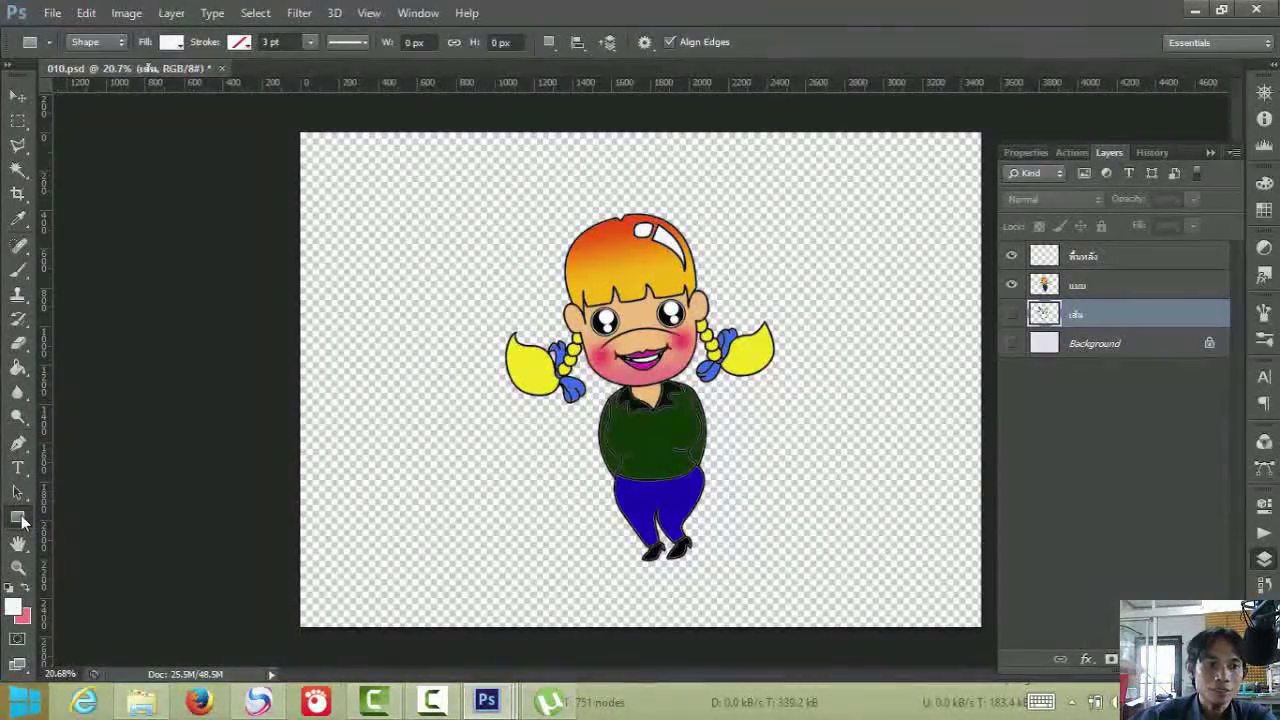
left_click(24, 520)
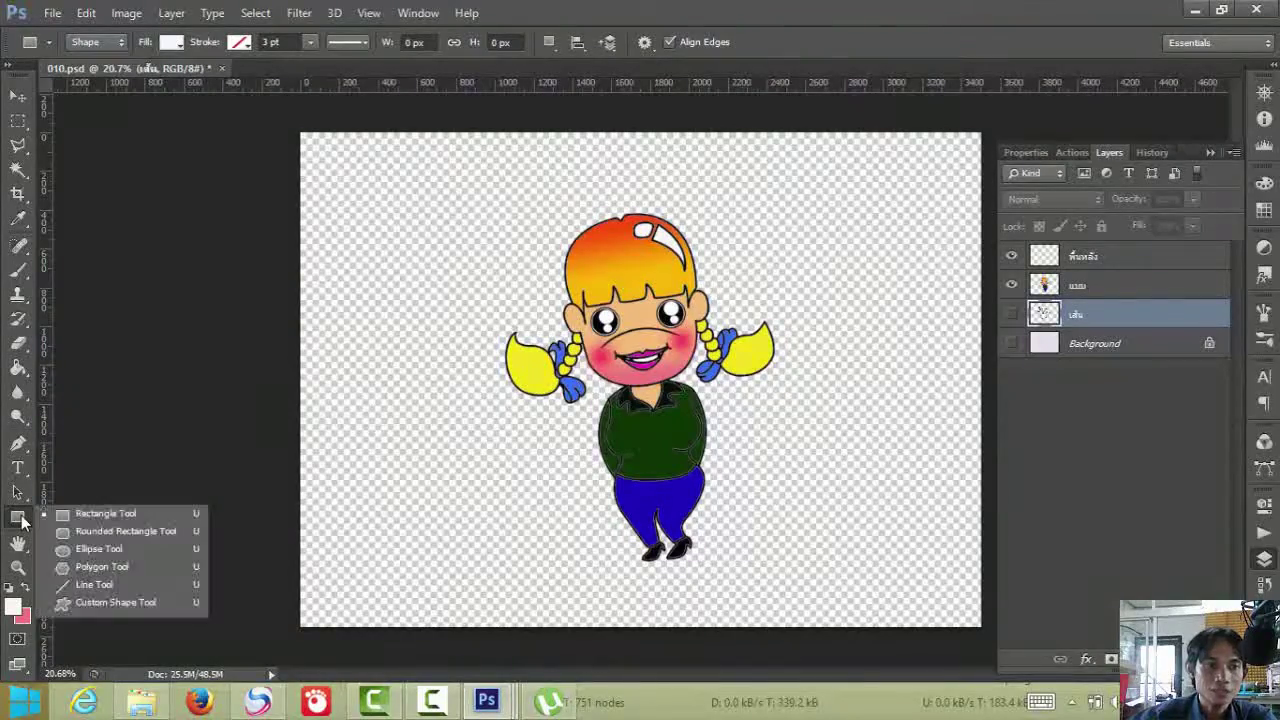
left_click(81, 603)
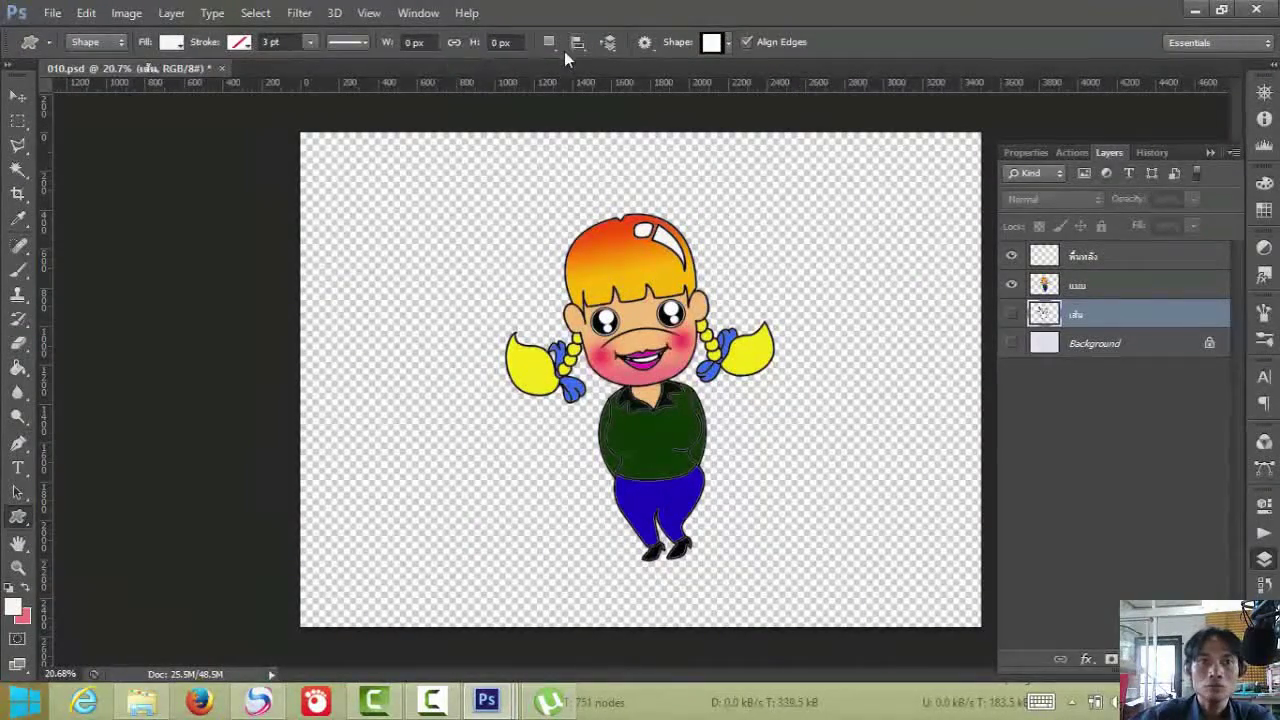
left_click(728, 43)
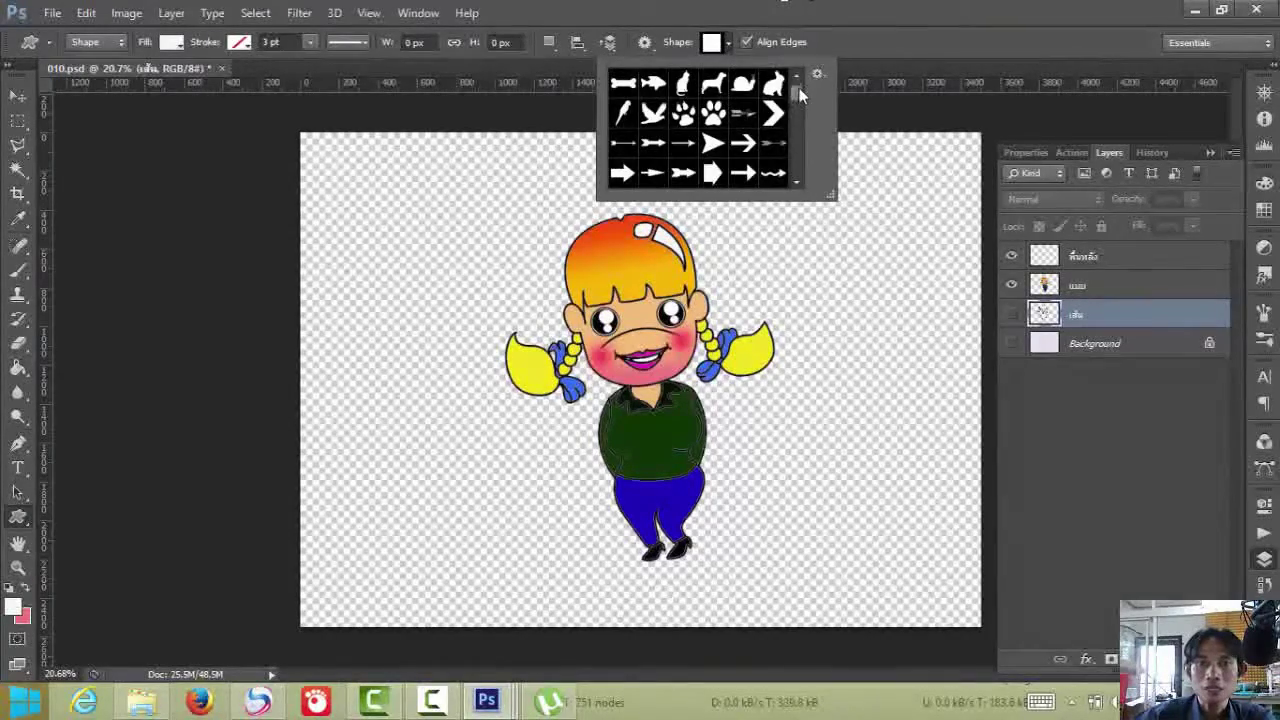
scroll(798, 97, "down", 6)
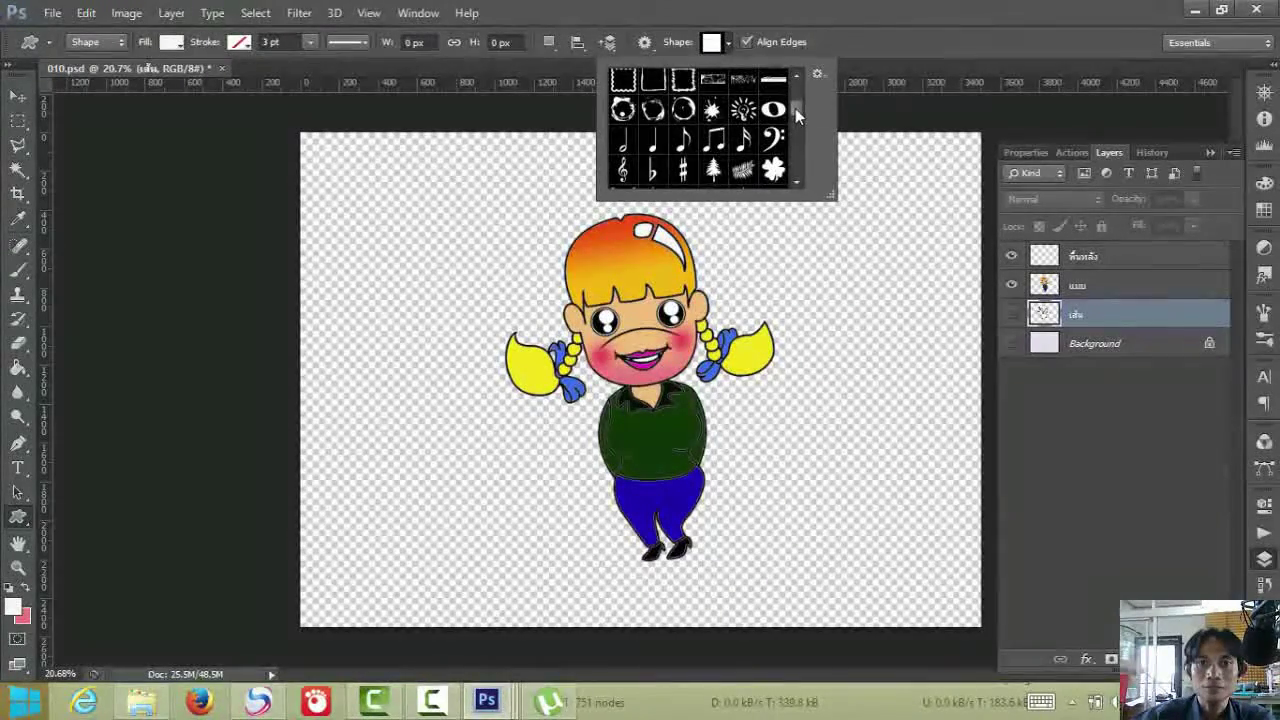
left_click(683, 110)
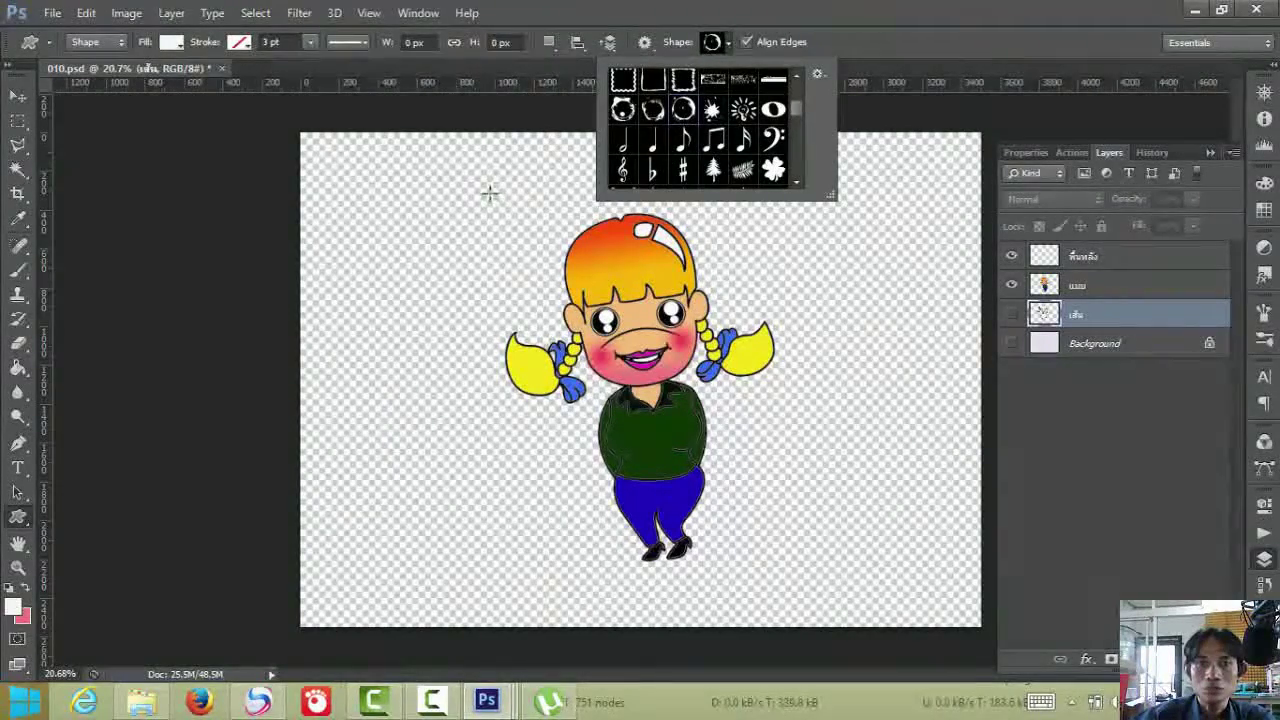
left_click_drag(478, 191, 845, 563)
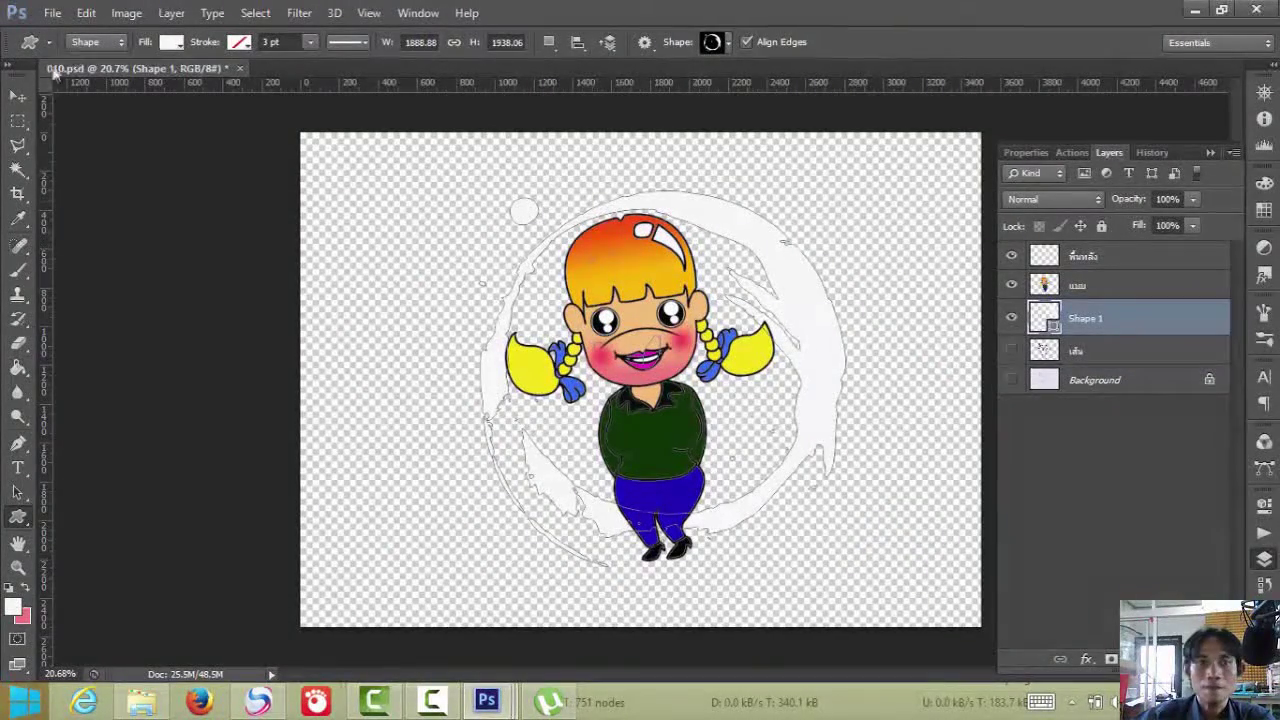
- Recolour the splattered ring behind the girl crimson and shift it slightly up and to the left
left_click(171, 42)
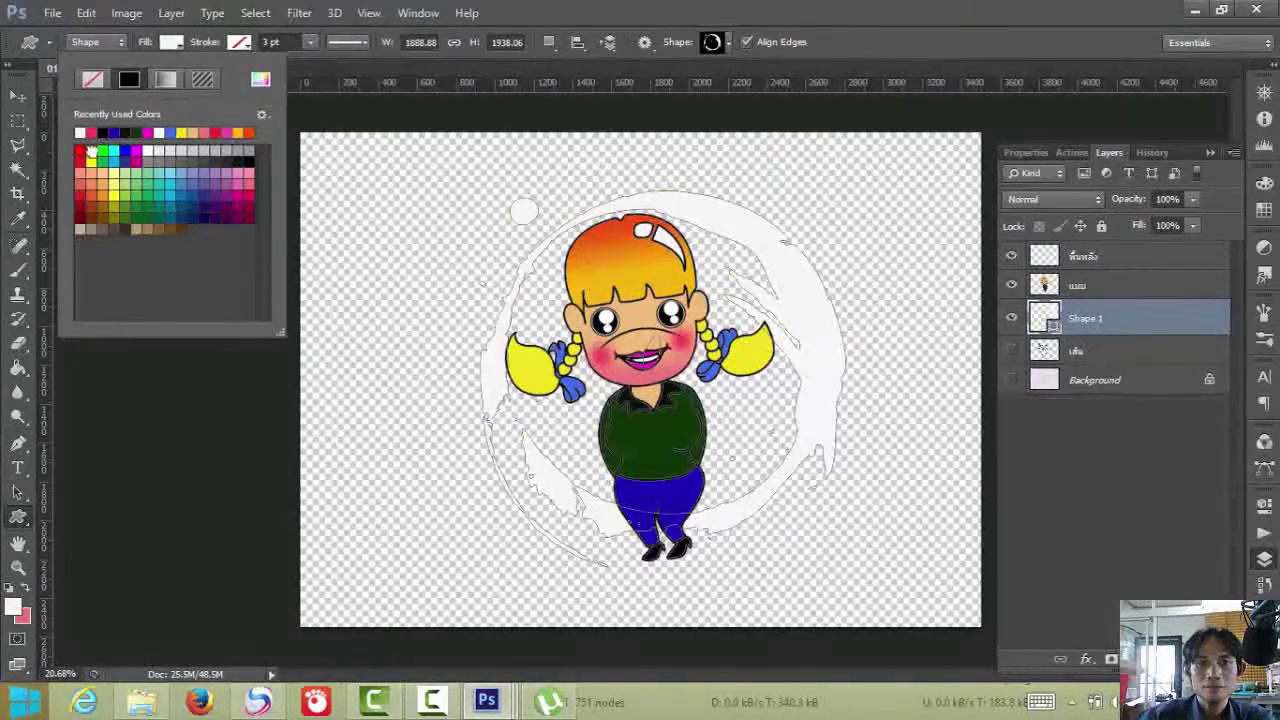
left_click(91, 152)
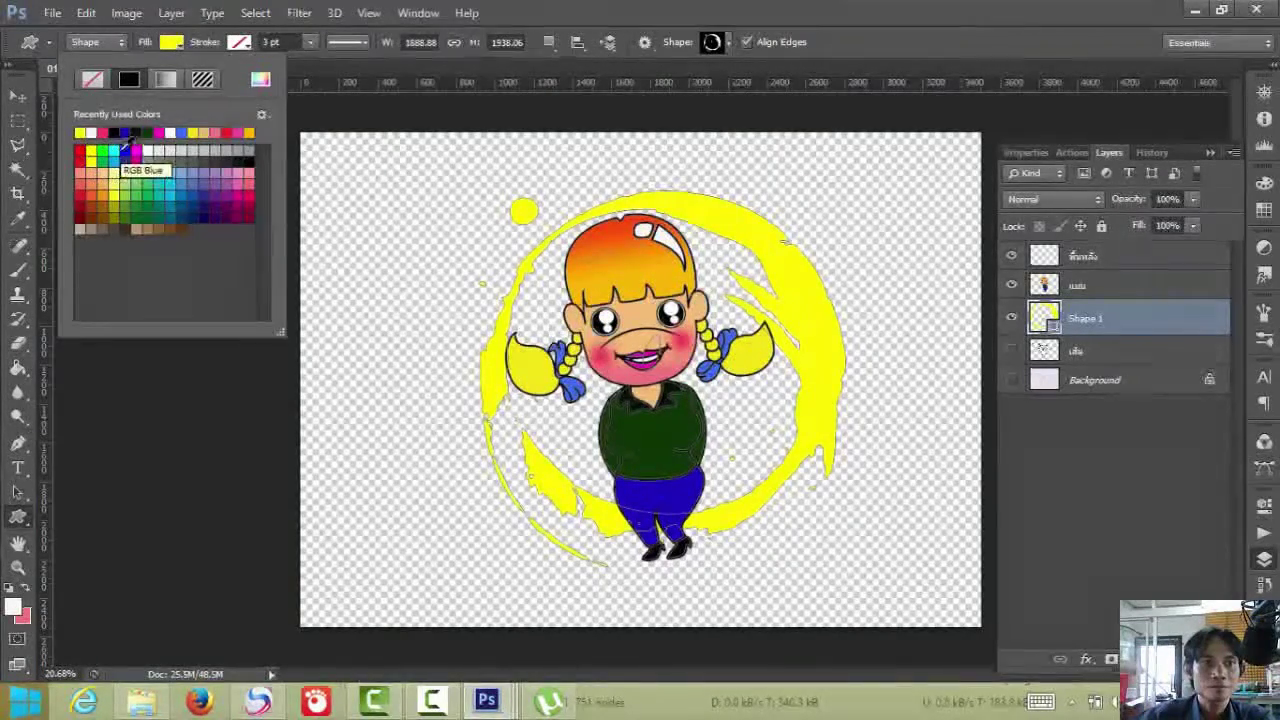
left_click(116, 150)
left_click(127, 148)
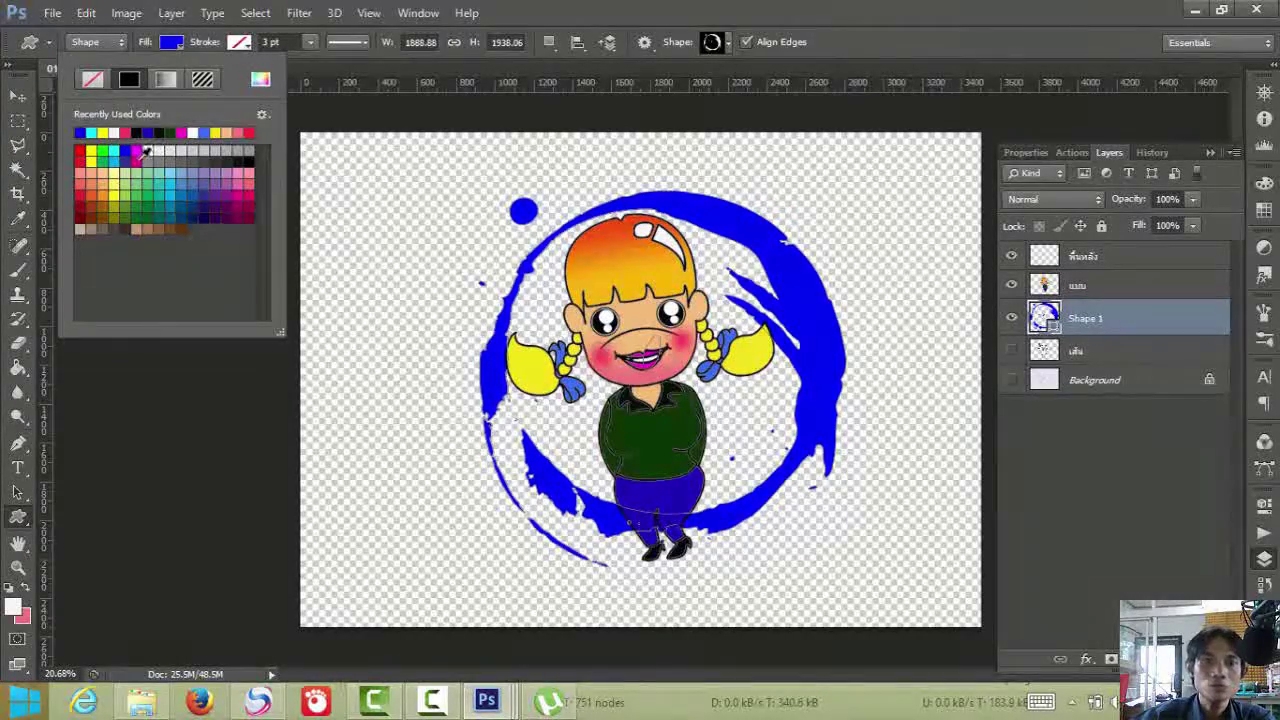
left_click(136, 151)
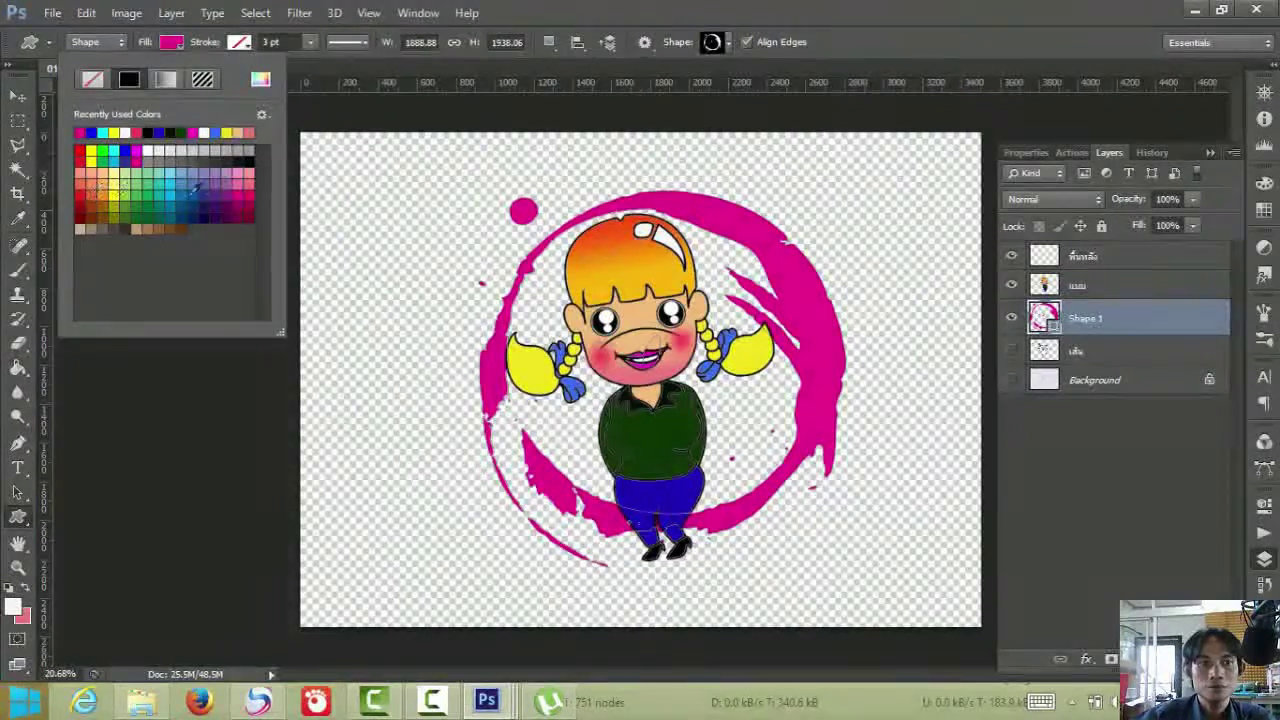
left_click(247, 193)
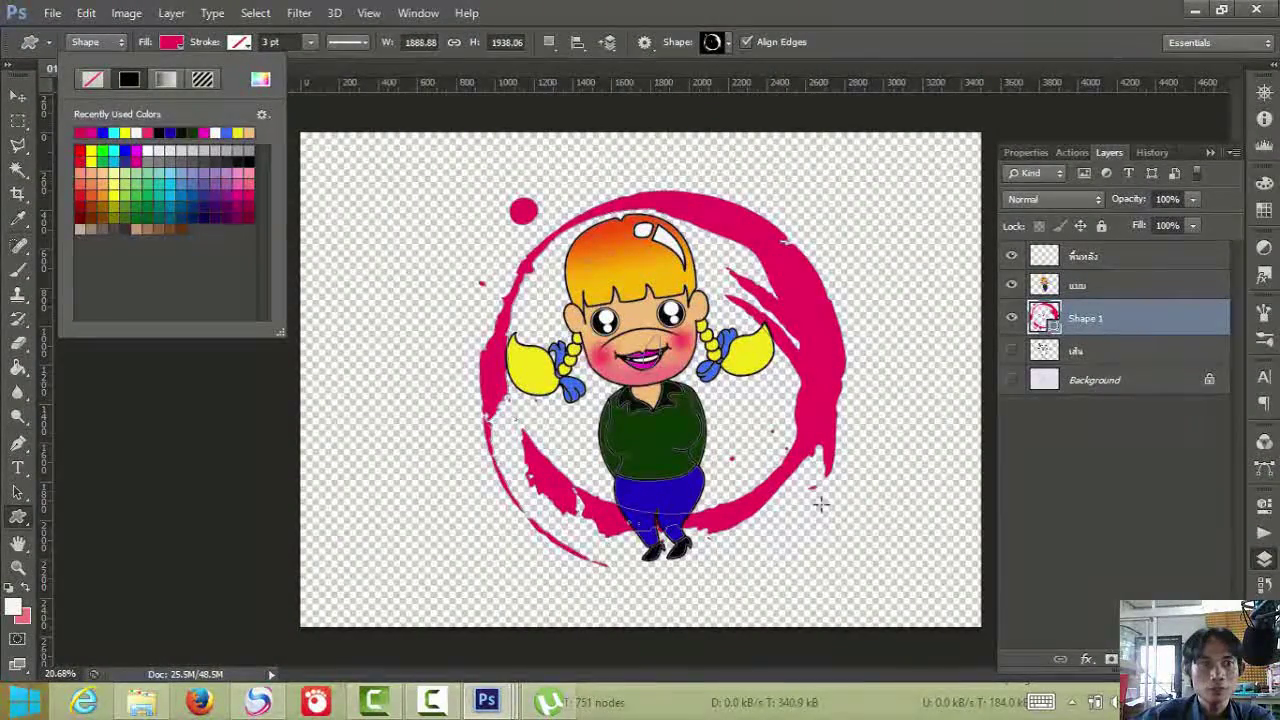
left_click(15, 97)
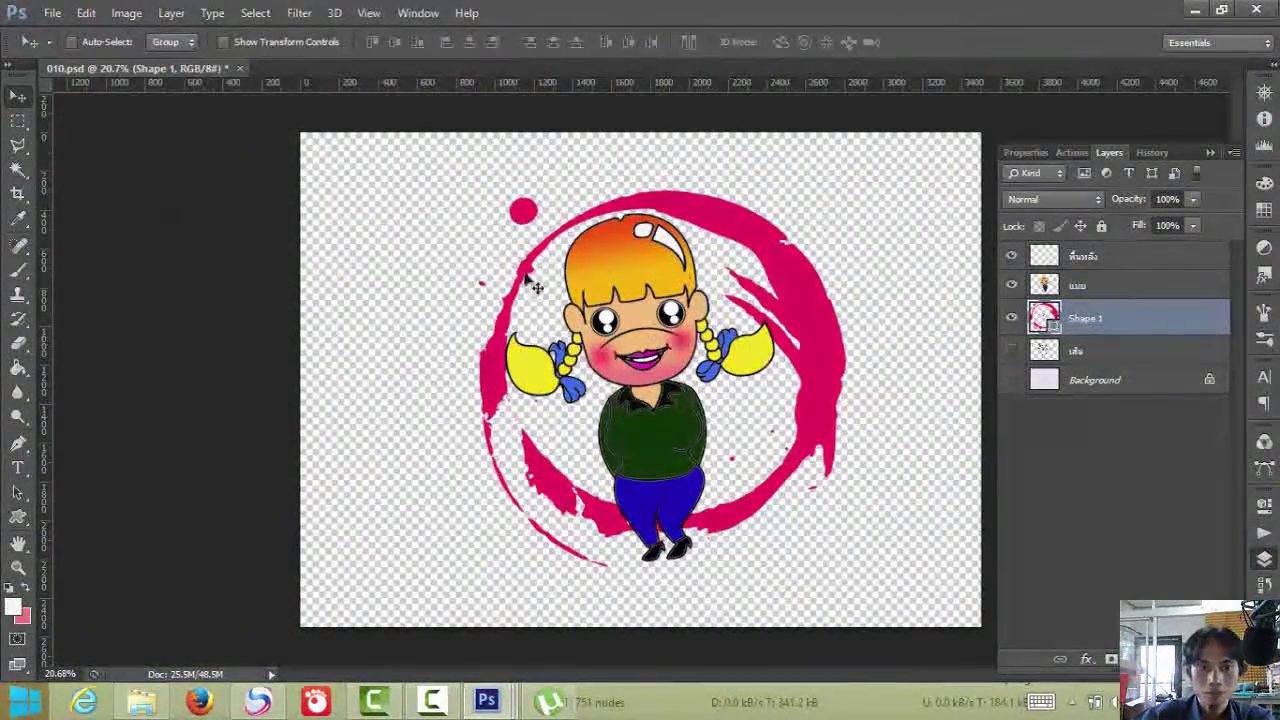
left_click_drag(516, 296, 506, 296)
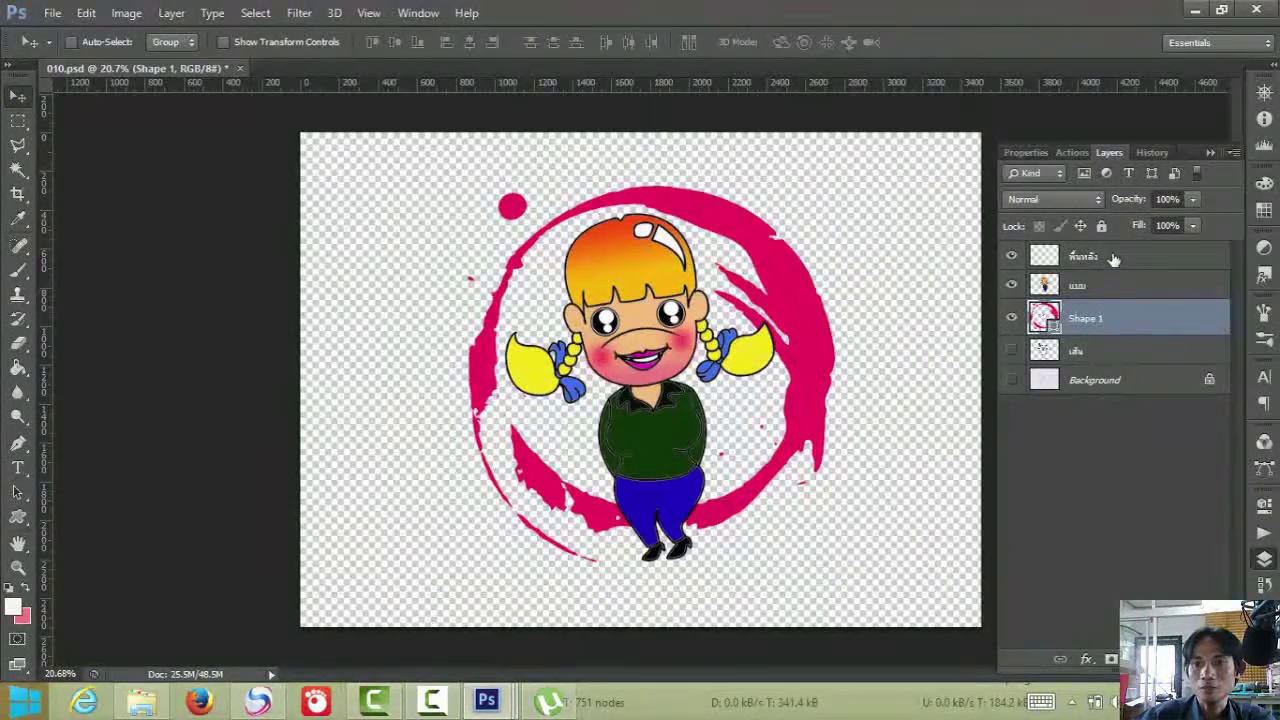
- Draw a white ellipse of about 1189 by 319 px at the girl's feet on the พื้นหลัง layer and place that layer directly above Background
double_click(1100, 318)
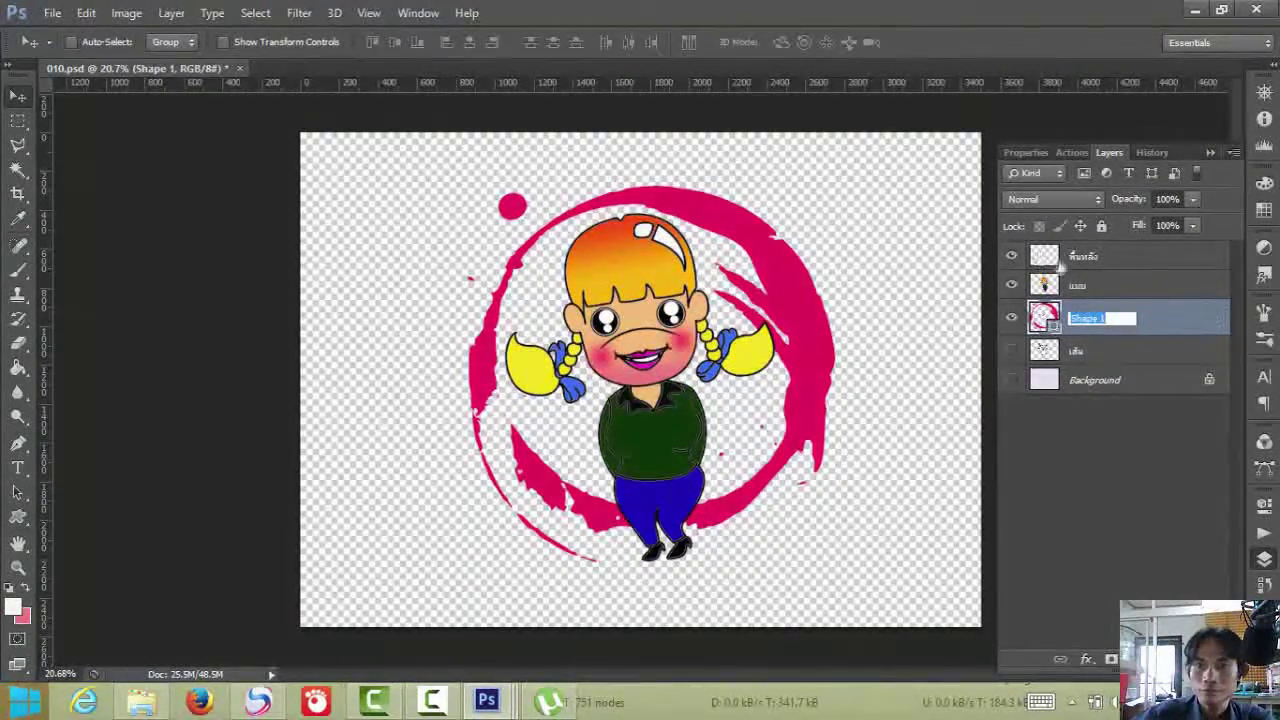
key("Return")
key("alt+period")
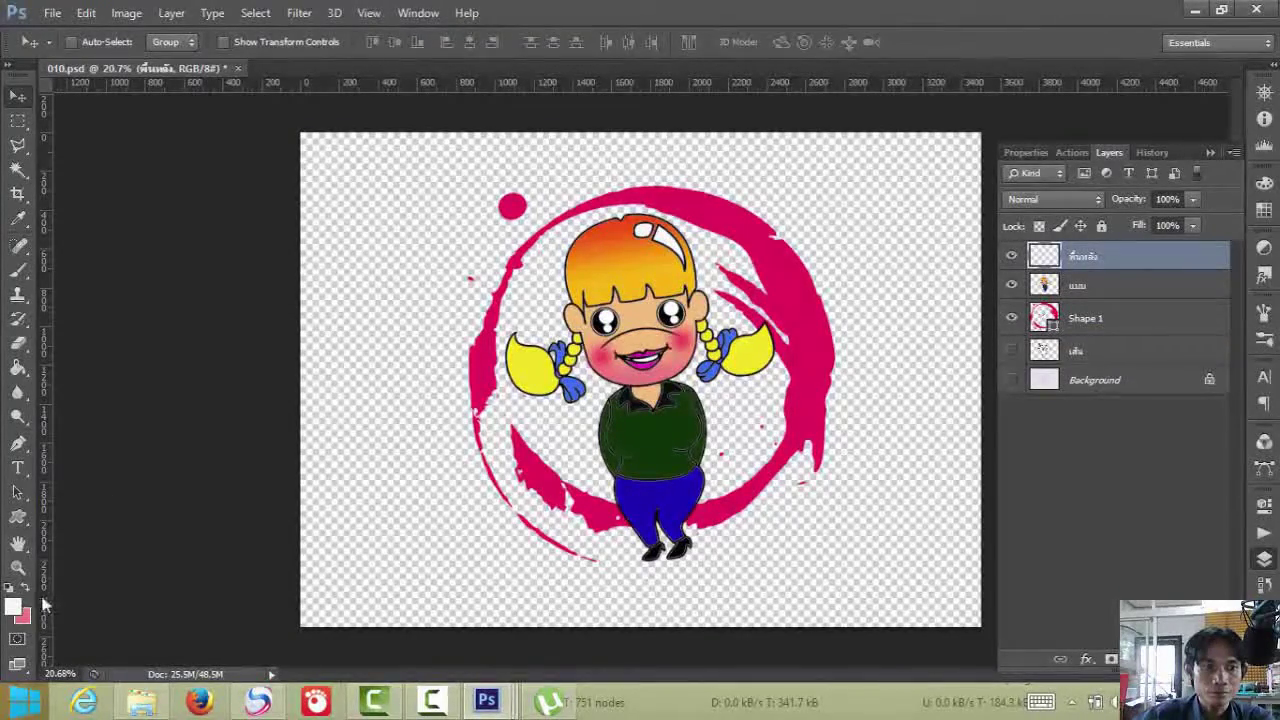
mouse_move(18, 516)
left_mouse_down()
mouse_move(78, 590)
mouse_move(84, 550)
left_mouse_up()
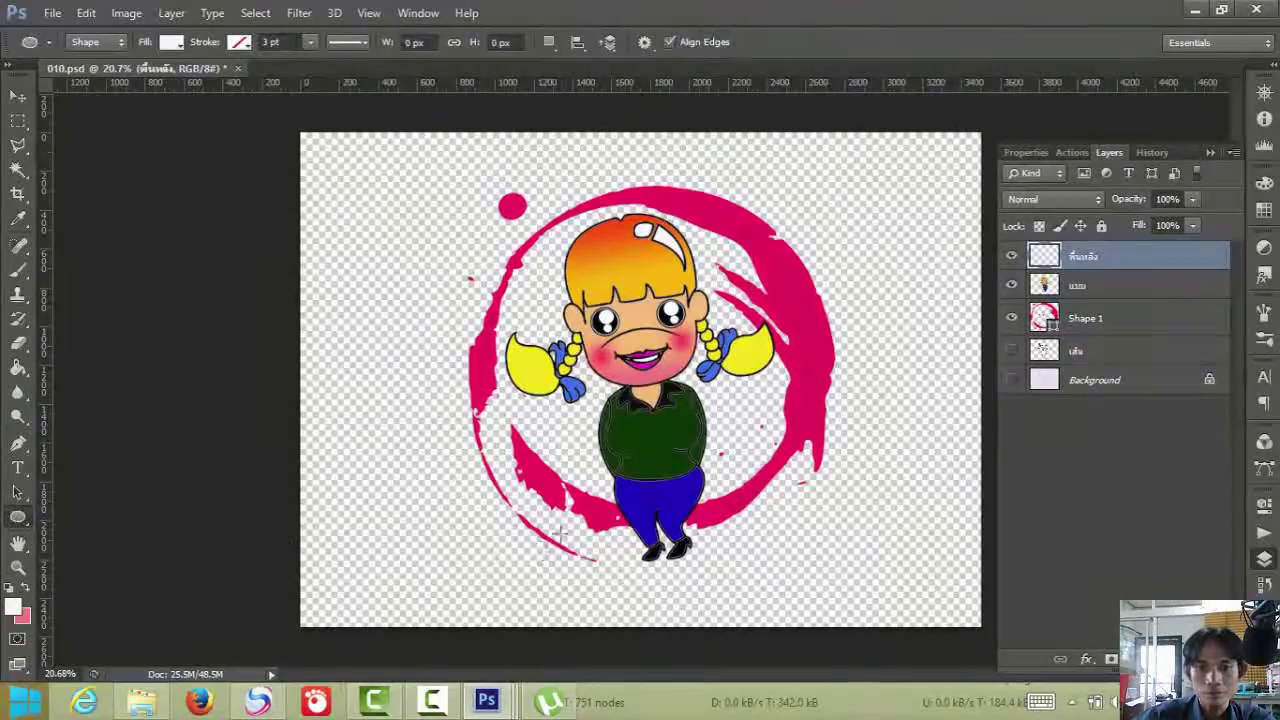
left_click_drag(545, 512, 786, 574)
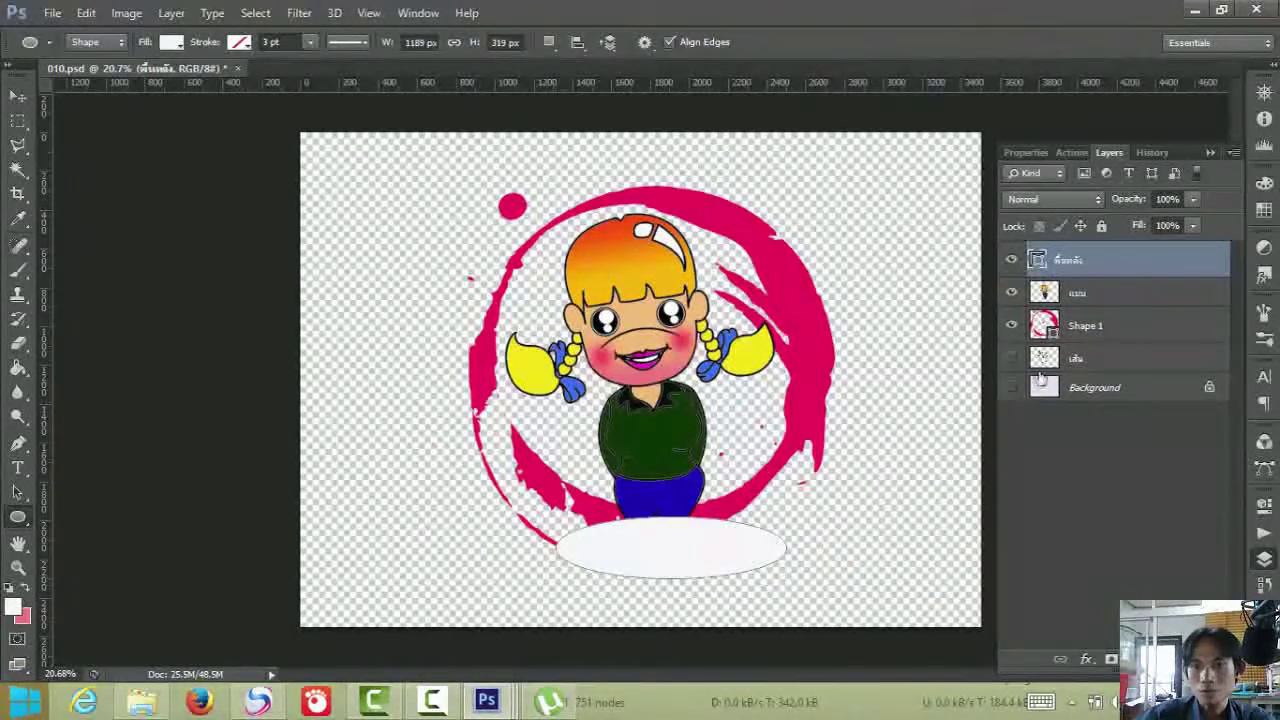
left_click_drag(1090, 263, 1123, 362)
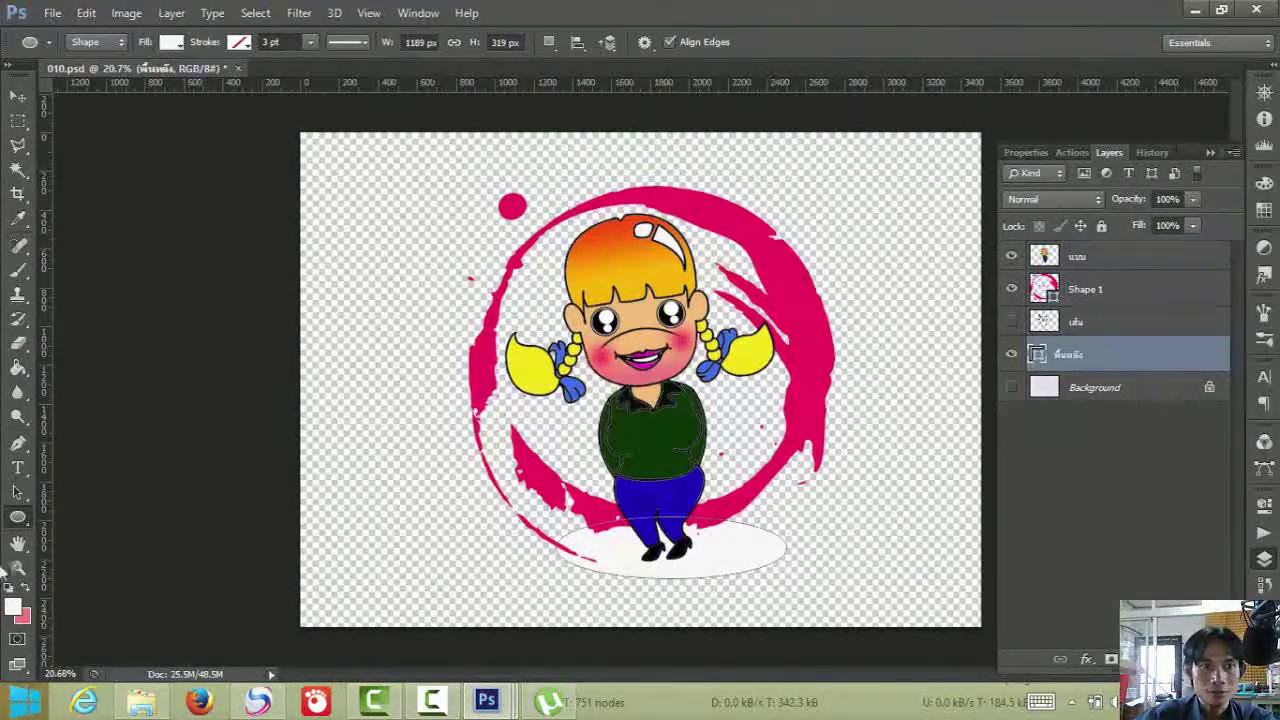
- Fill the ellipse under the girl's feet with green and move it slightly down
left_click(171, 41)
left_click(142, 190)
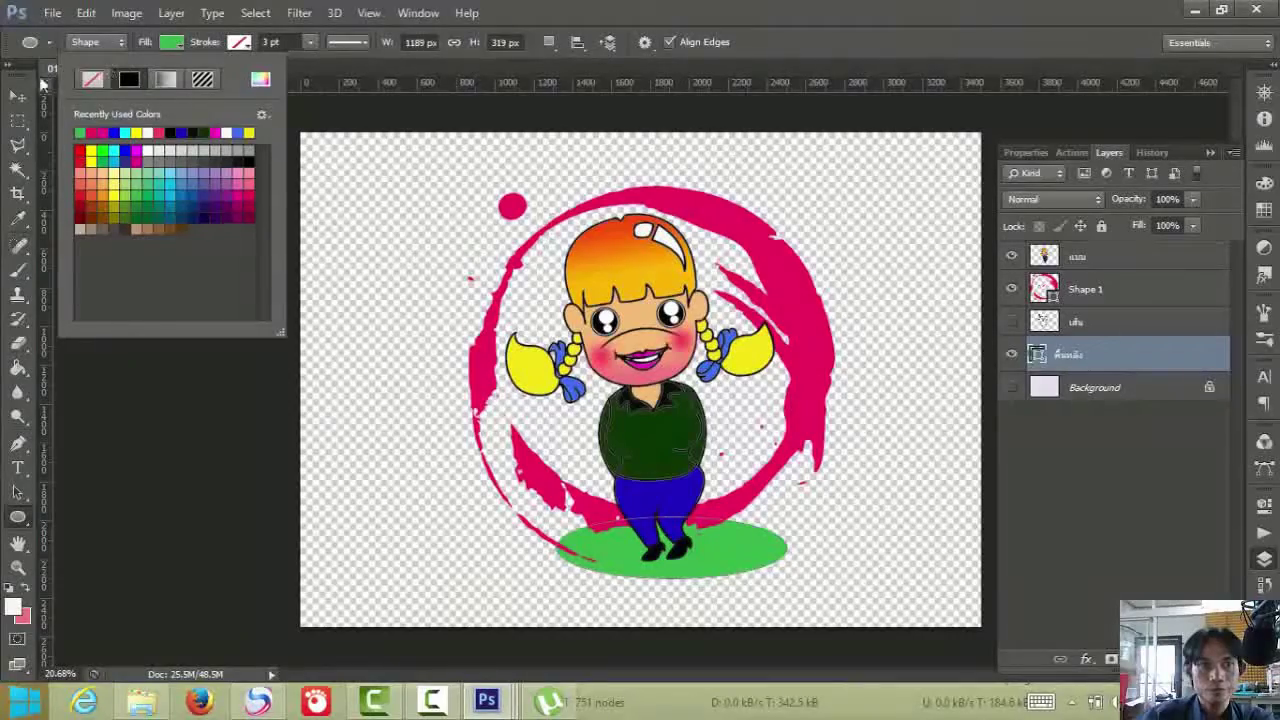
left_click(20, 97)
left_click_drag(611, 558, 612, 563)
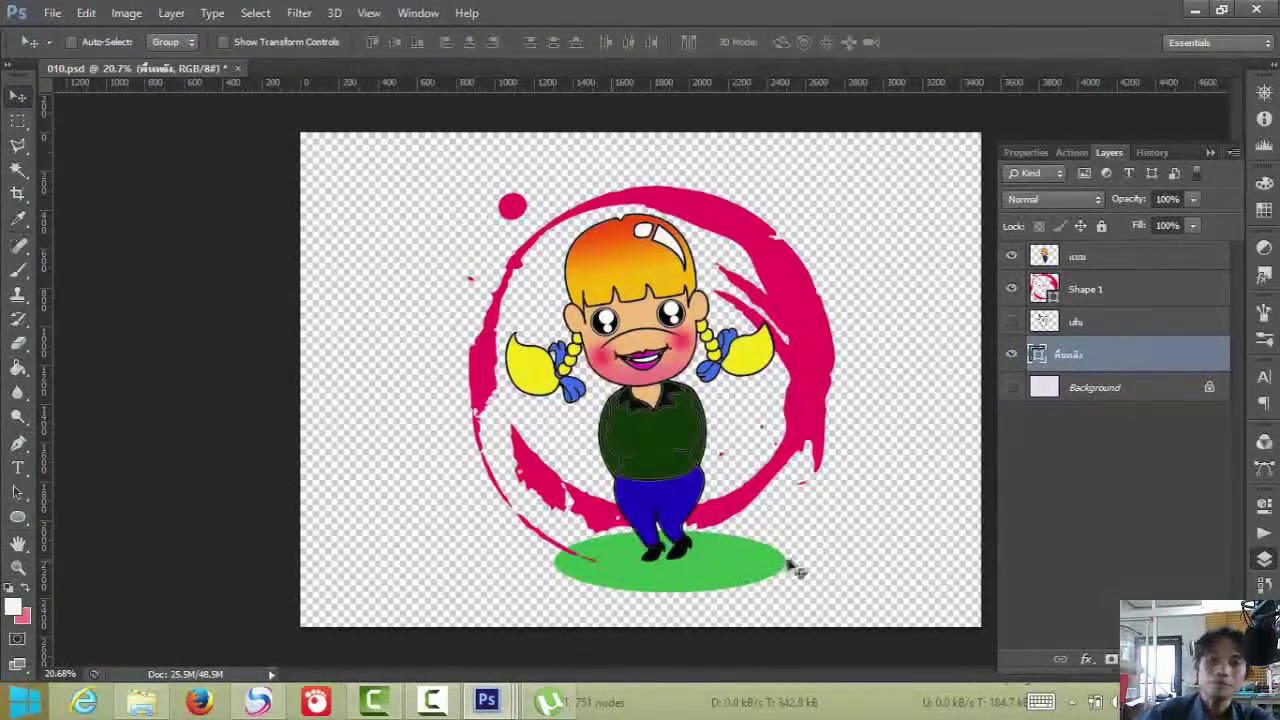
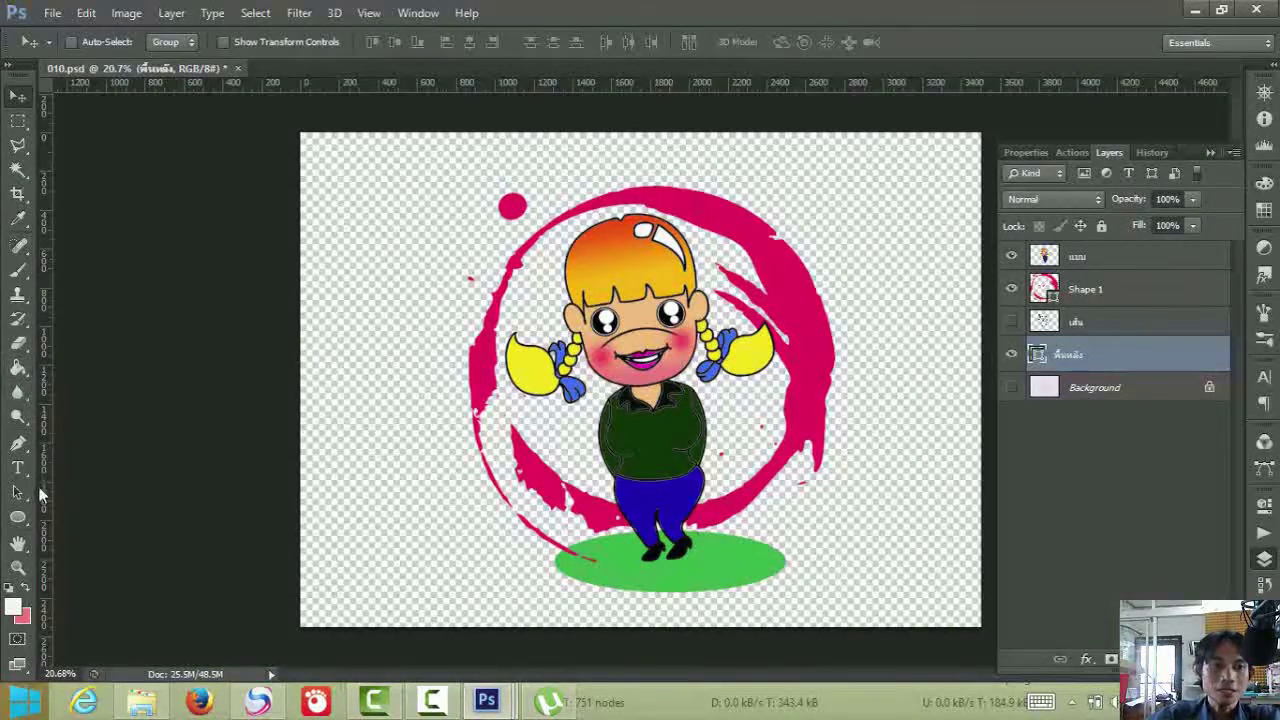
- Add the text เขินจัง in 60 pt DSN AmPun beside the girl's head, over the ring's left edge
left_click(18, 467)
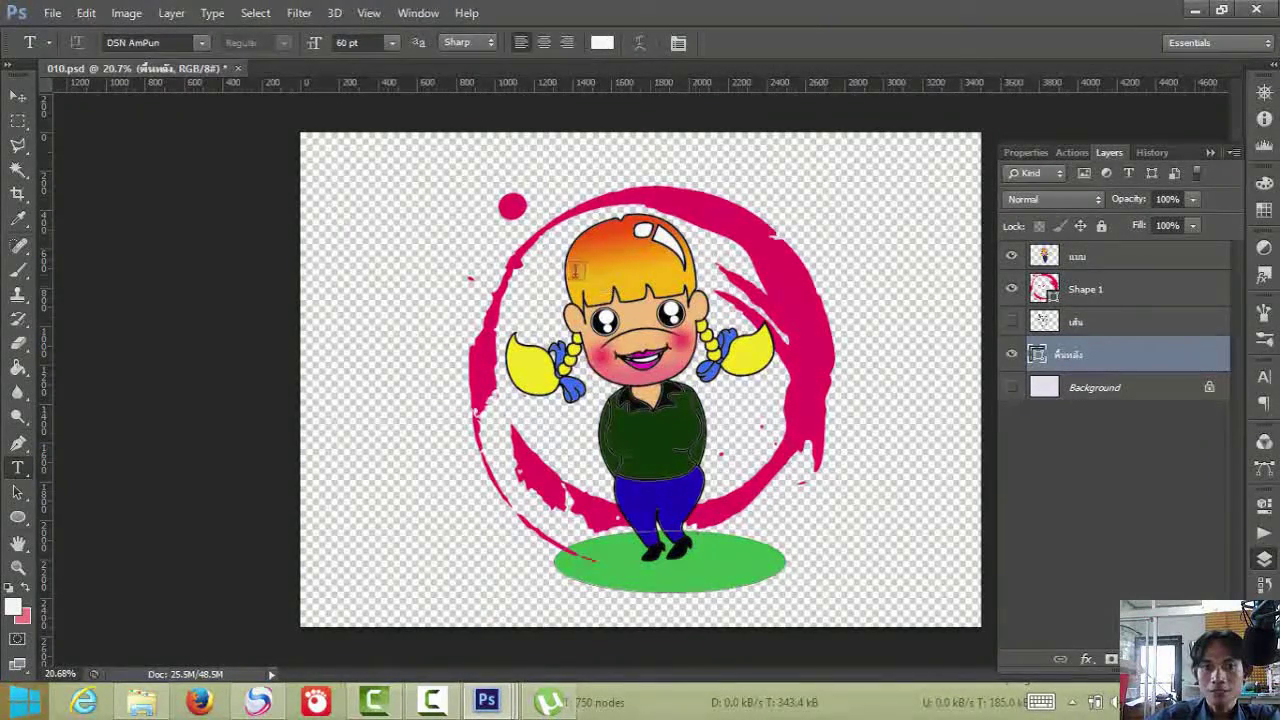
left_click(420, 323)
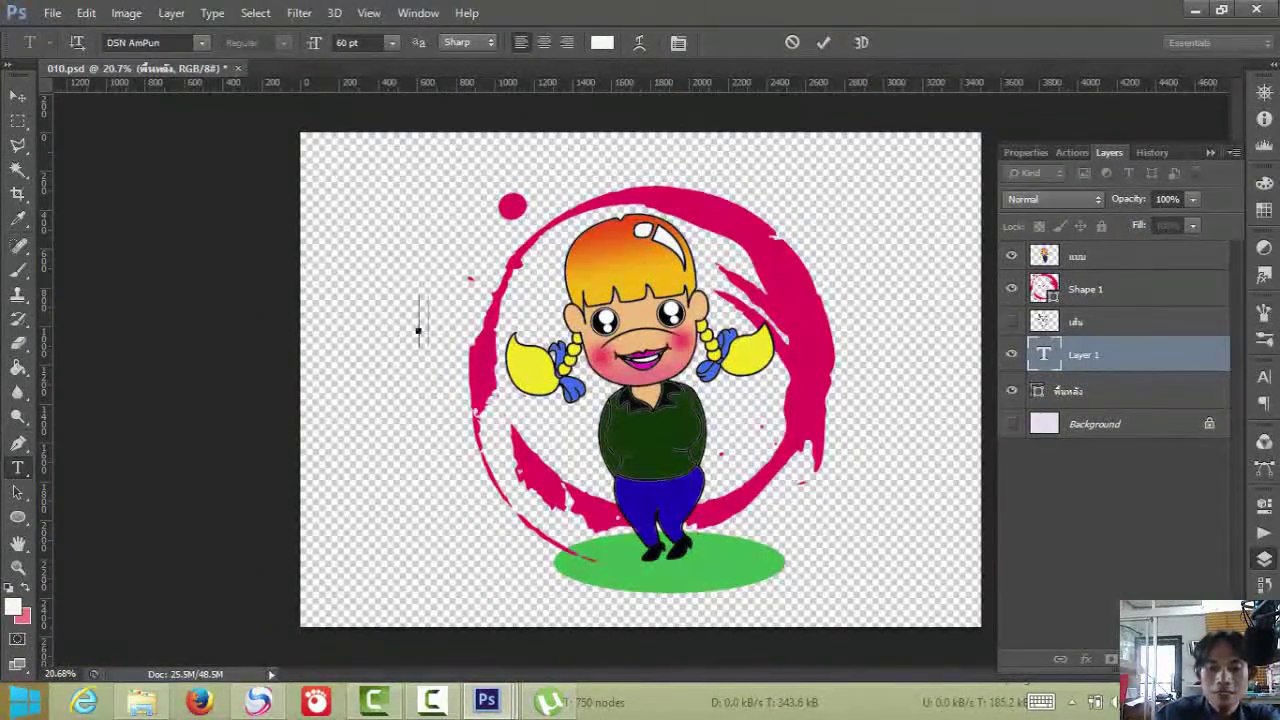
type("ดี")
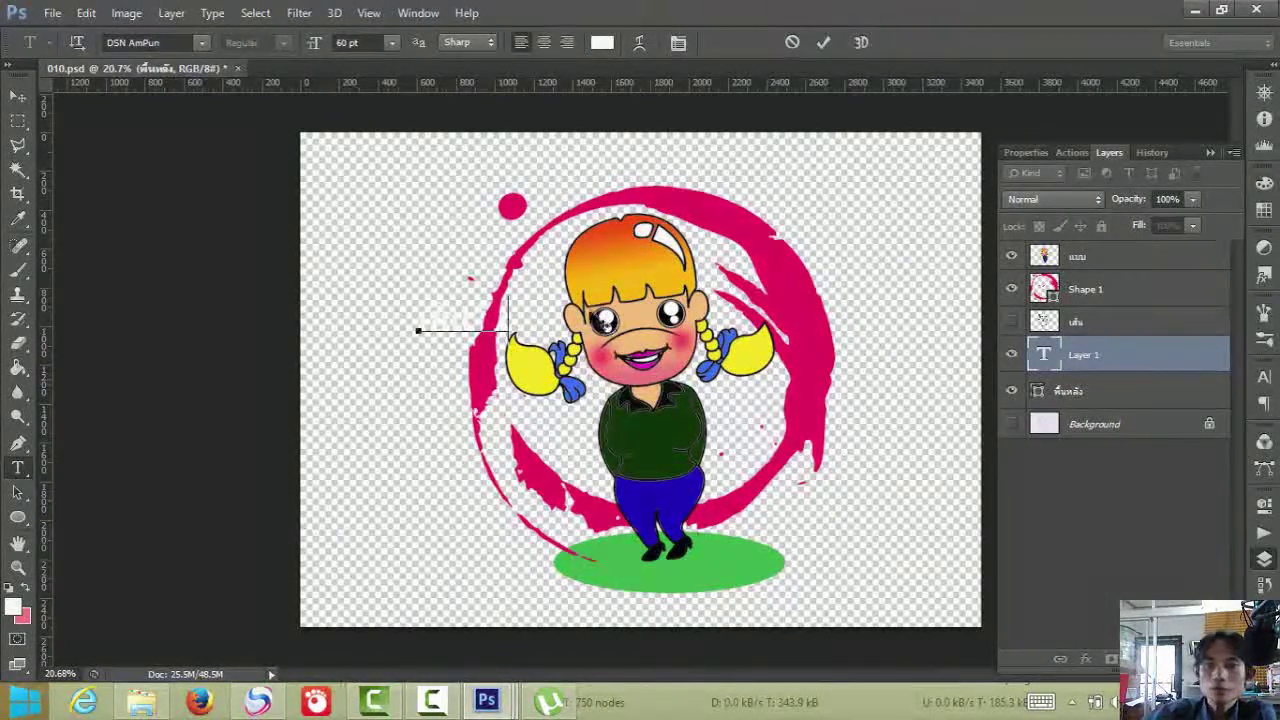
left_click(1046, 356)
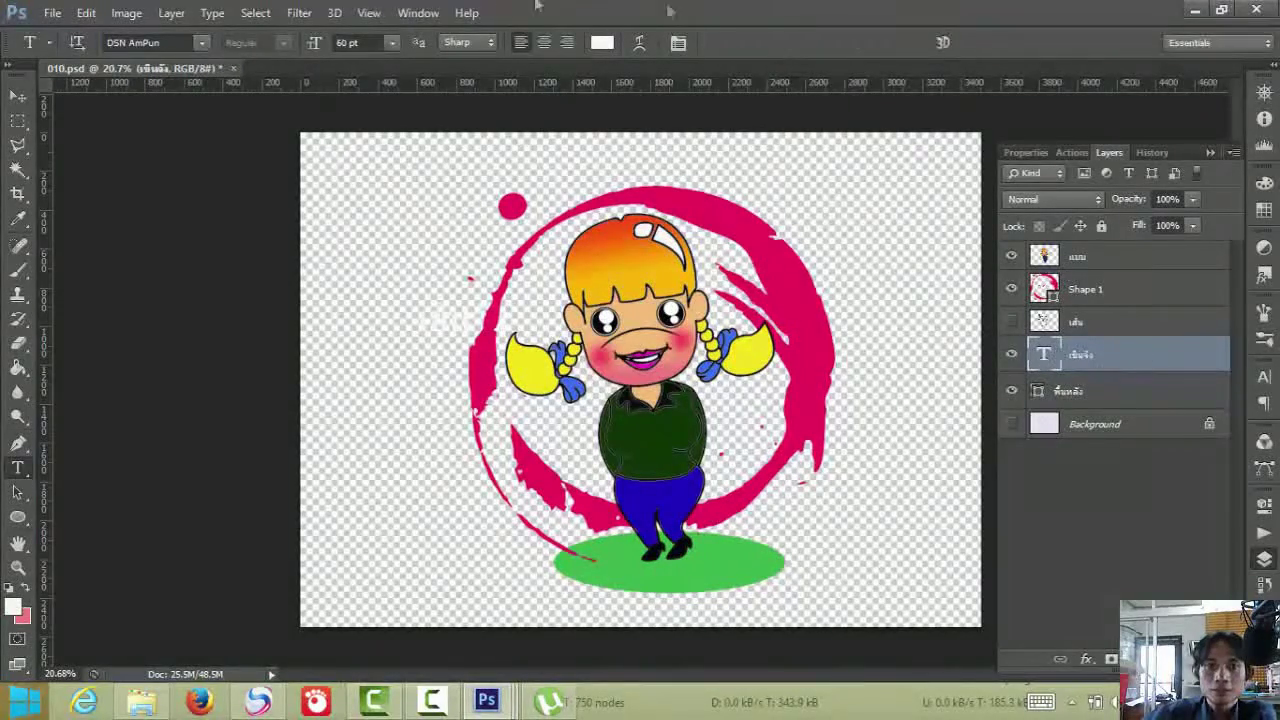
- Set the colour of the text เขินจัง to blue-violet #4116fa
left_click(601, 43)
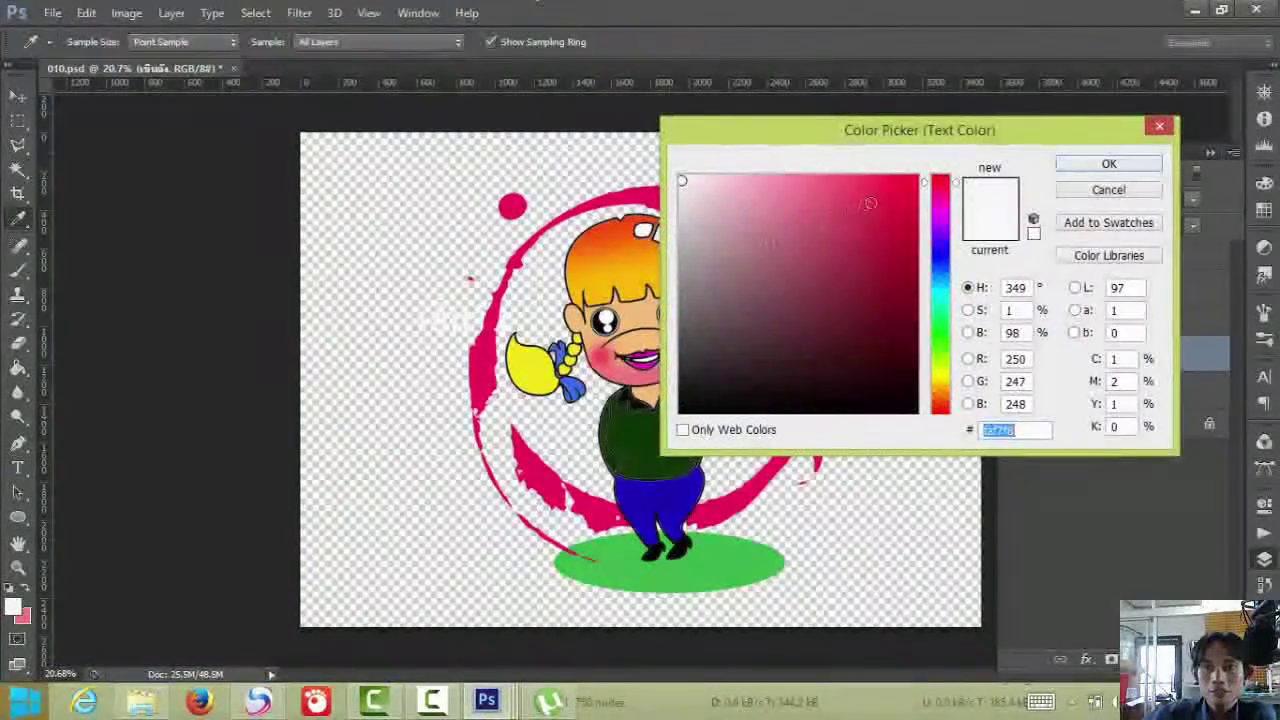
left_click(946, 254)
left_click(897, 180)
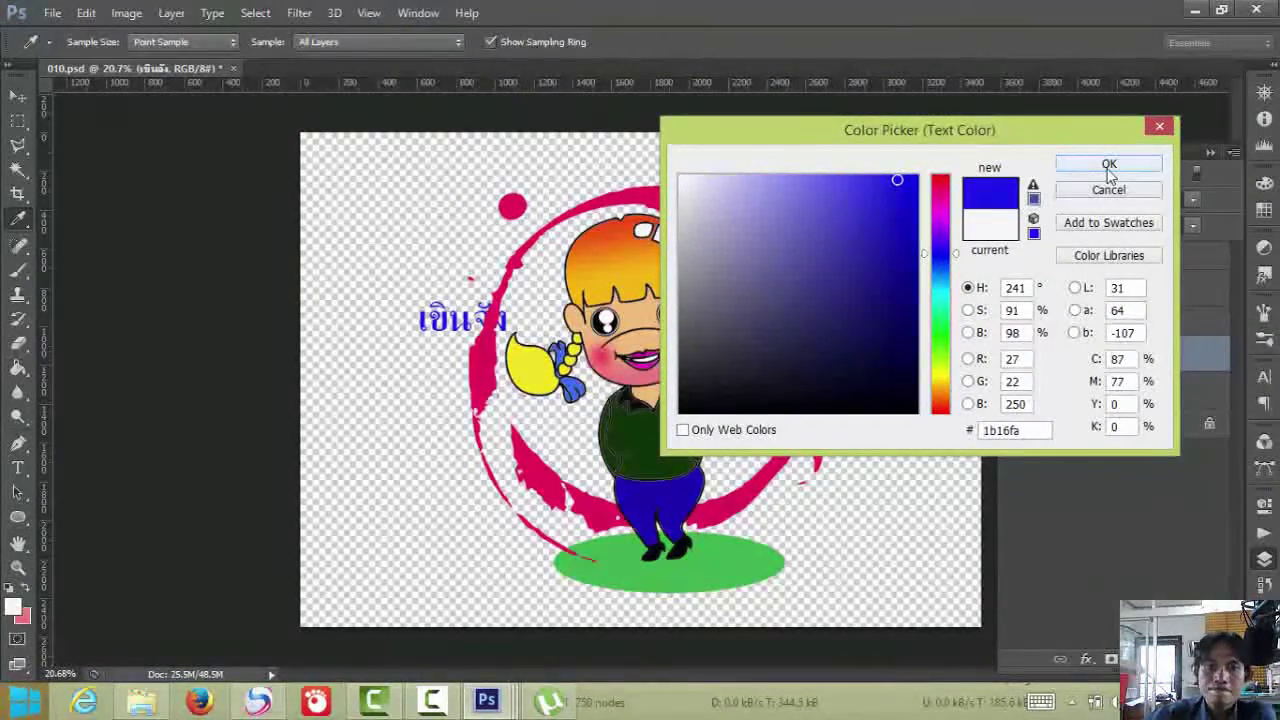
left_click(947, 337)
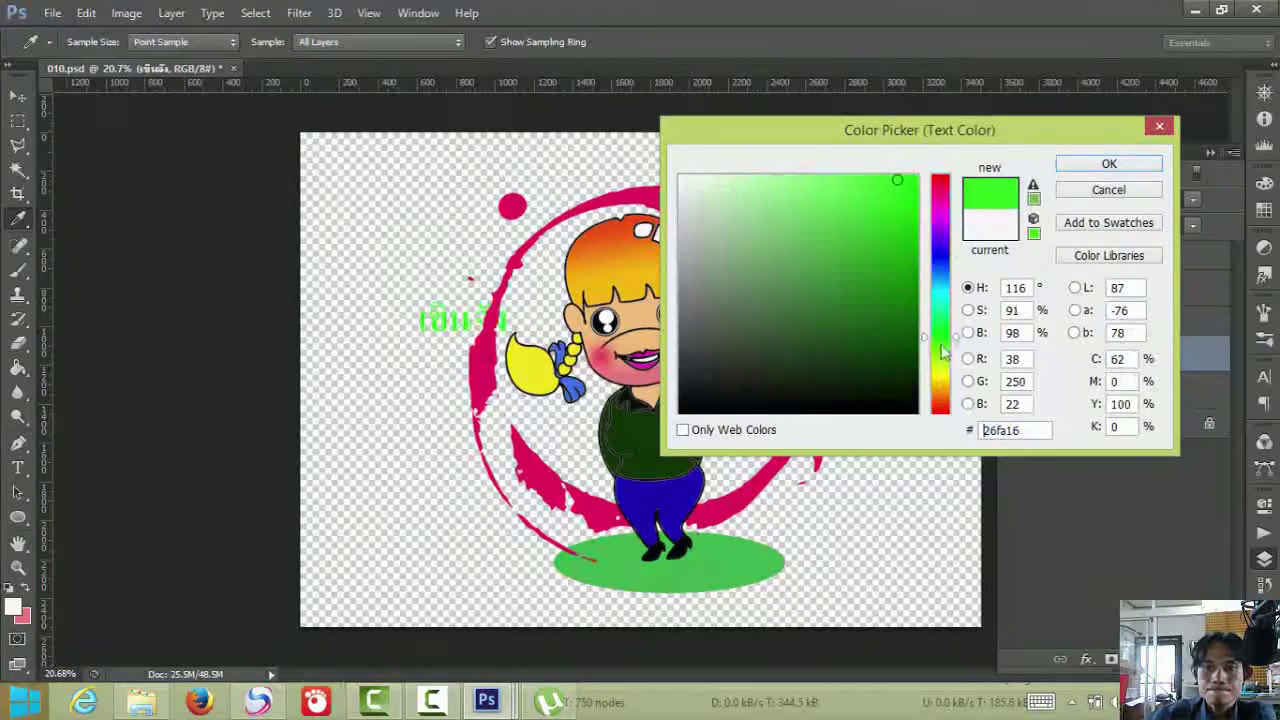
mouse_move(943, 397)
left_mouse_down()
mouse_move(943, 378)
mouse_move(943, 395)
left_mouse_up()
left_click_drag(945, 258, 943, 236)
left_click(943, 256)
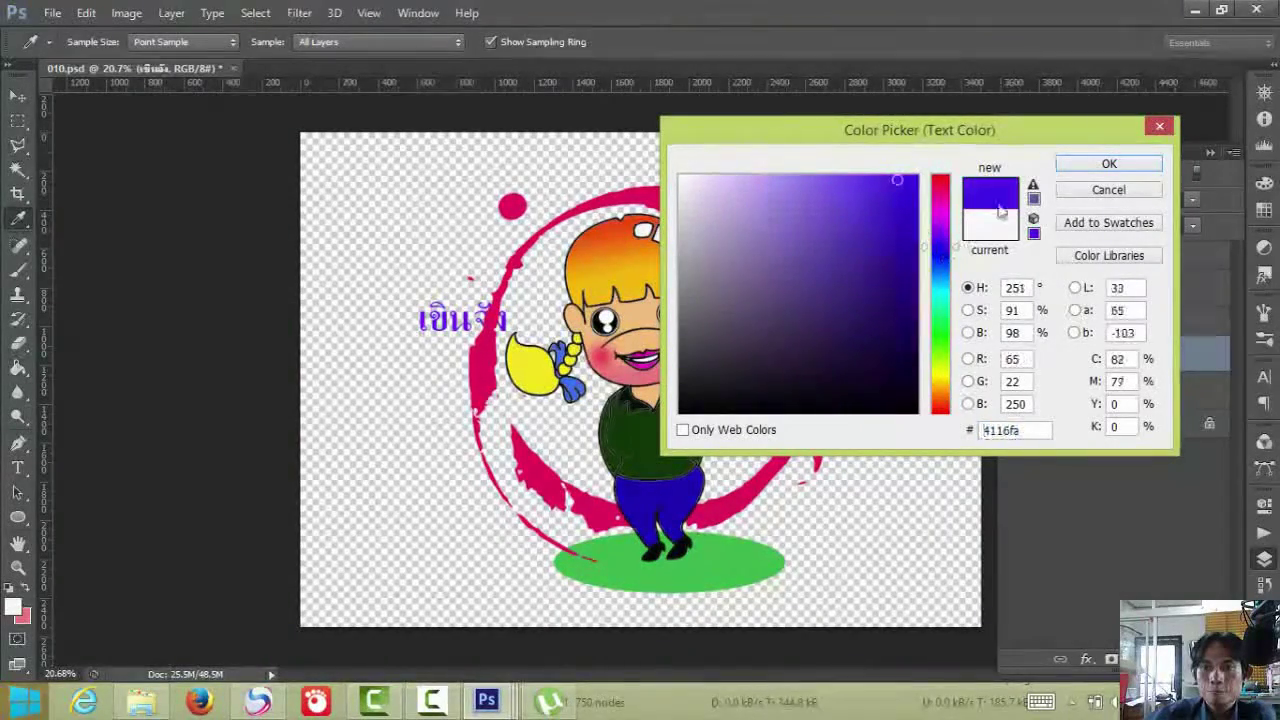
left_click(1106, 164)
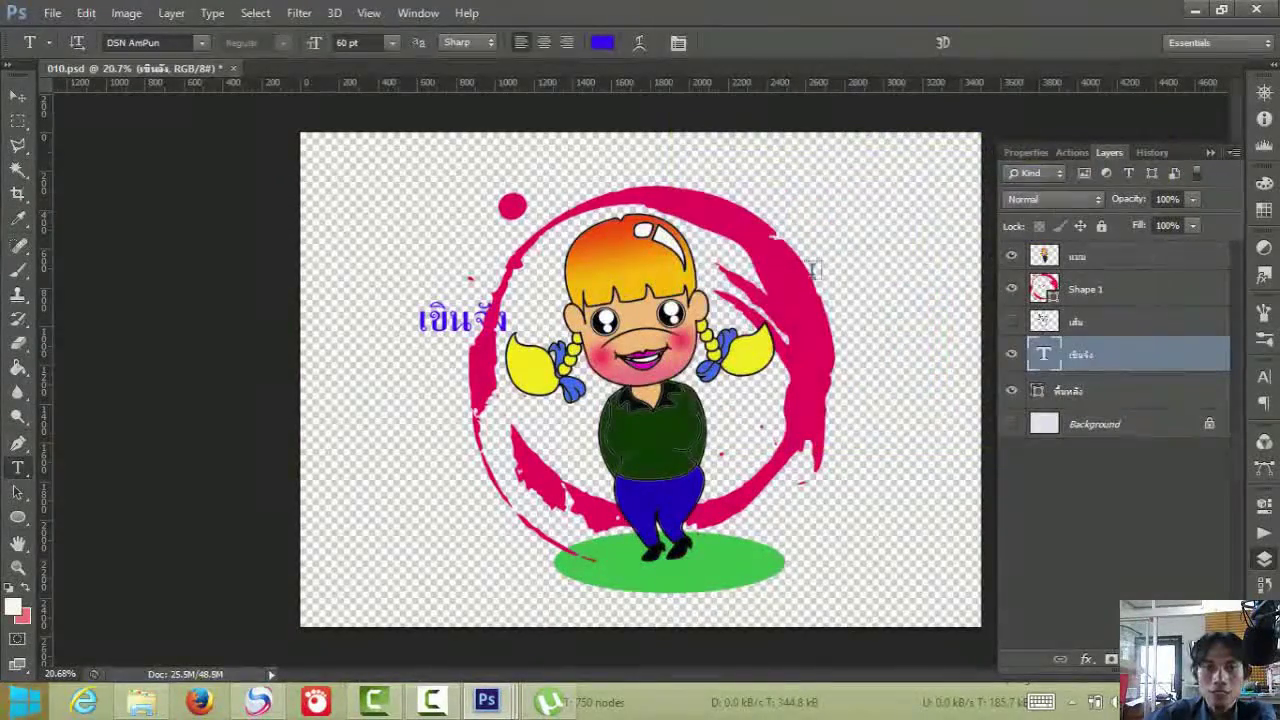
- Bring the text layer to the top of the layer stack and move the text slightly down and to the right
left_click_drag(1087, 289, 1085, 248)
left_click(17, 95)
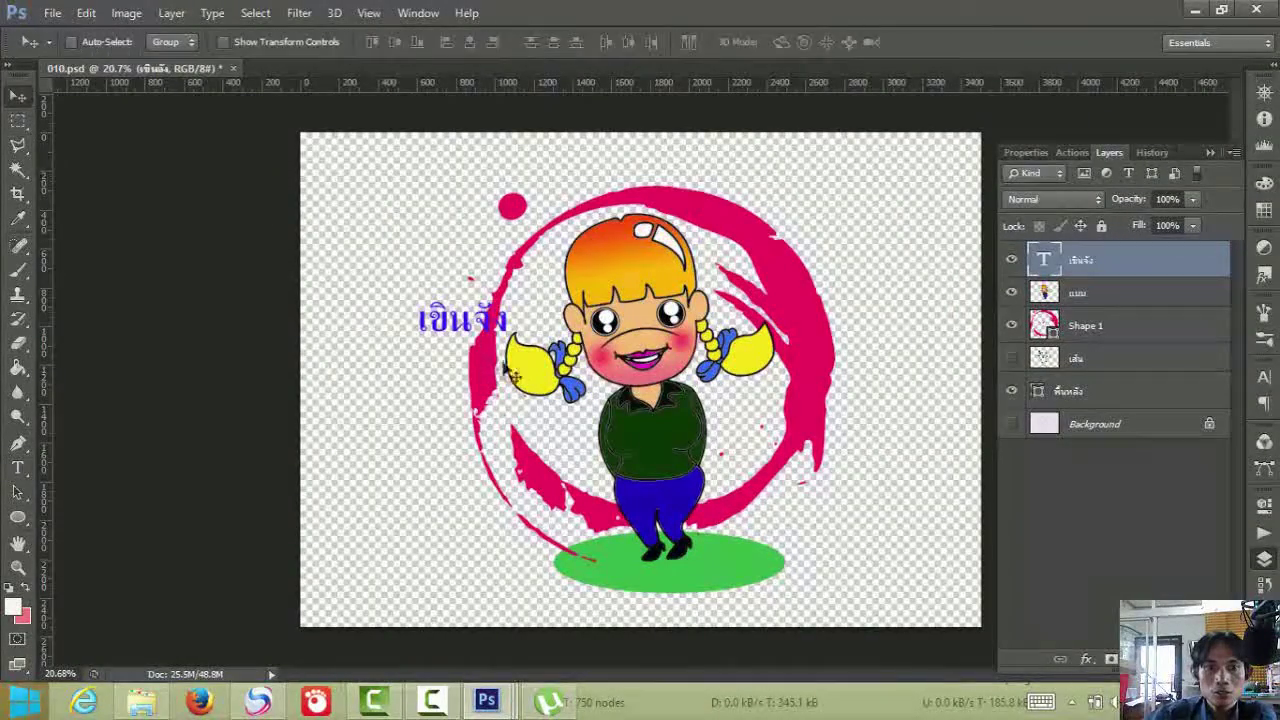
left_click_drag(465, 338, 606, 304)
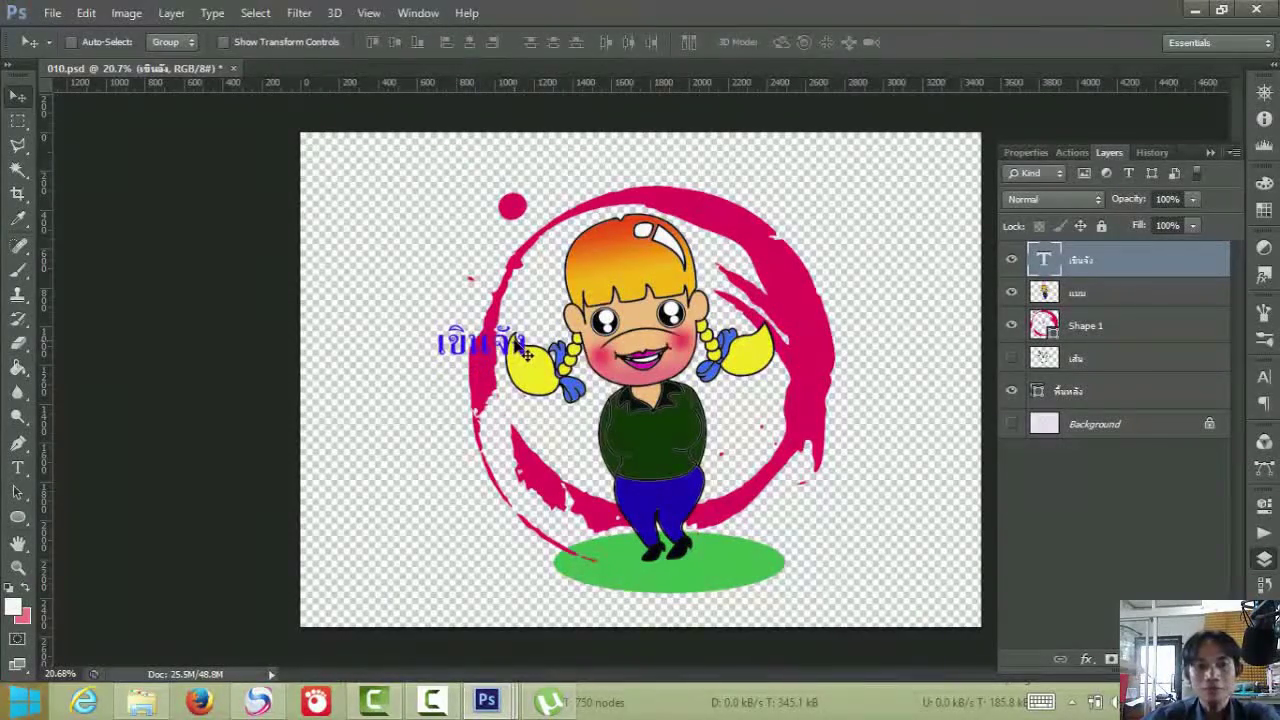
- Rotate the text to about -51.5° and scale it proportionally to about 240% with Free Transform, placing it along the ring's upper-left edge
key("ctrl+t")
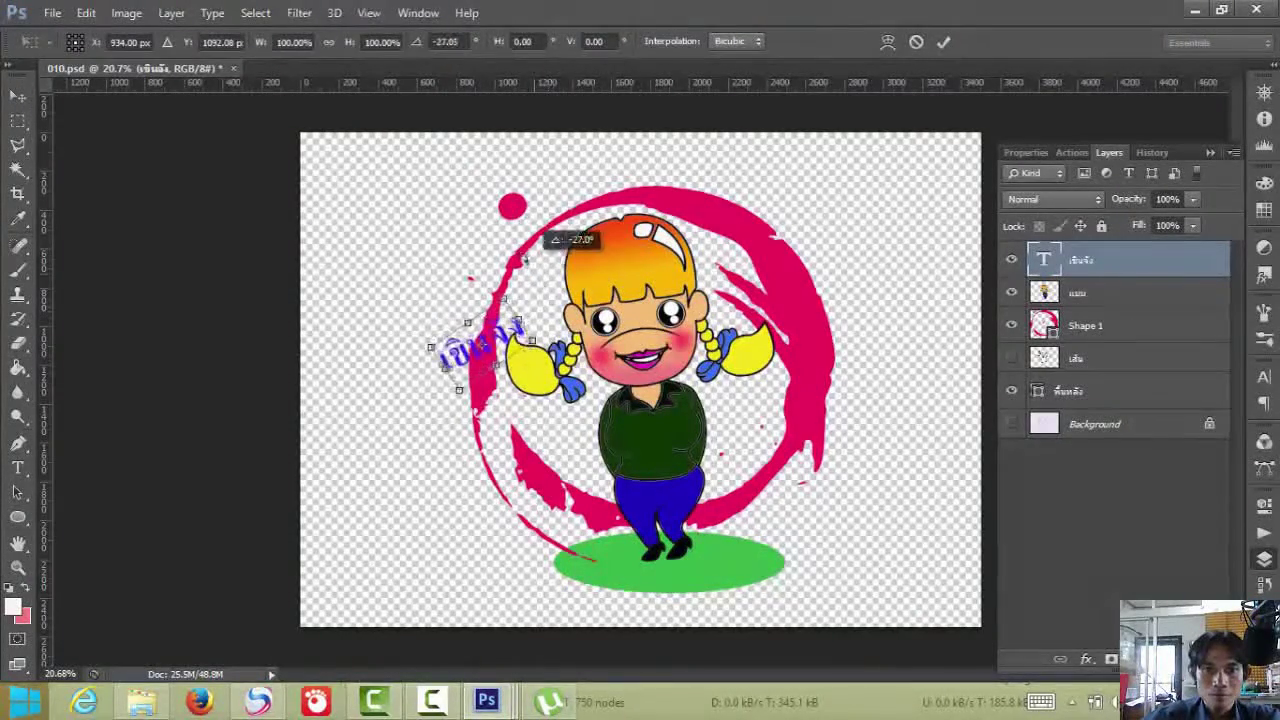
left_click_drag(505, 236, 505, 236)
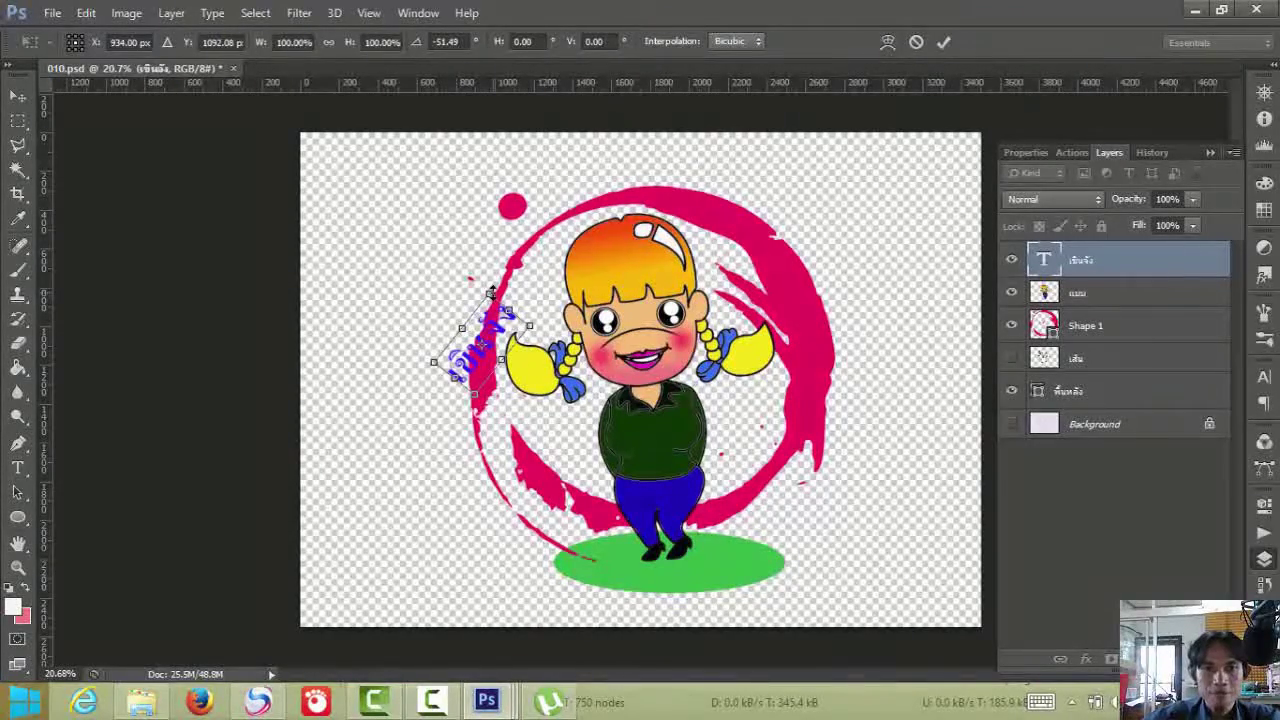
left_click_drag(545, 218, 611, 135)
left_click_drag(511, 280, 524, 284)
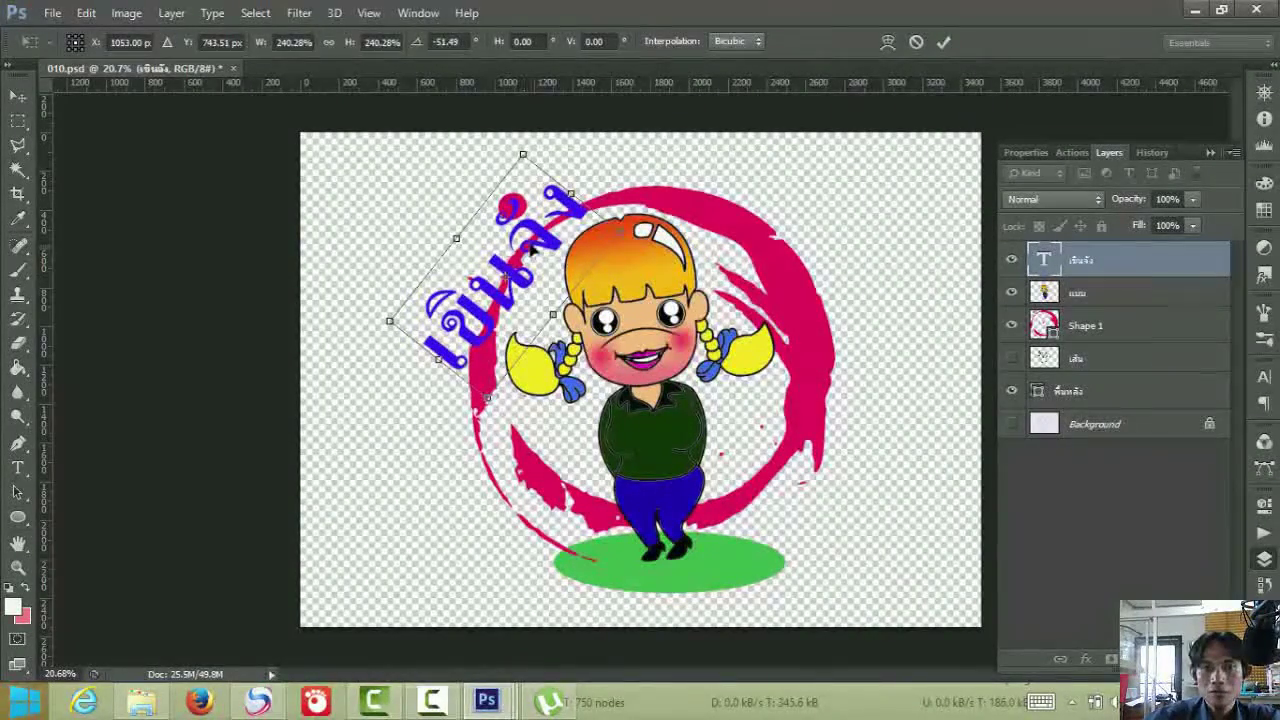
key("Return")
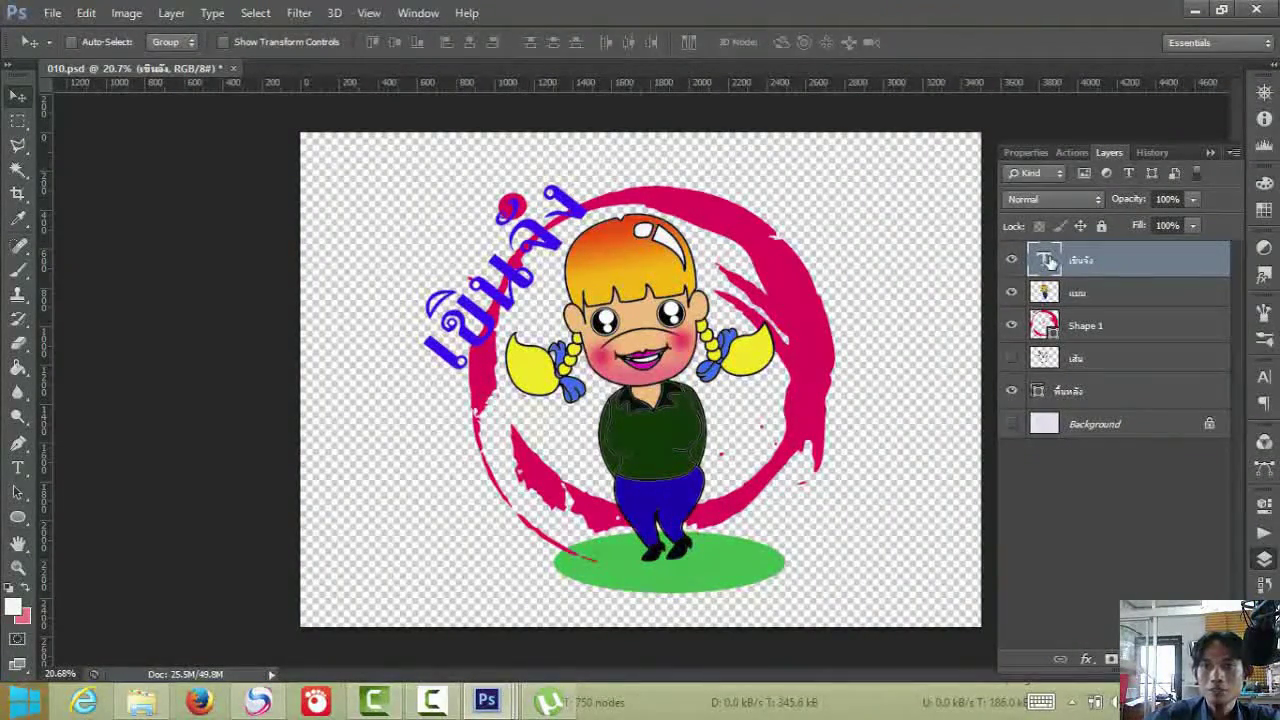
- Change the font of the text เขินจัง to DSN FreeHand
double_click(1045, 260)
left_click(172, 40)
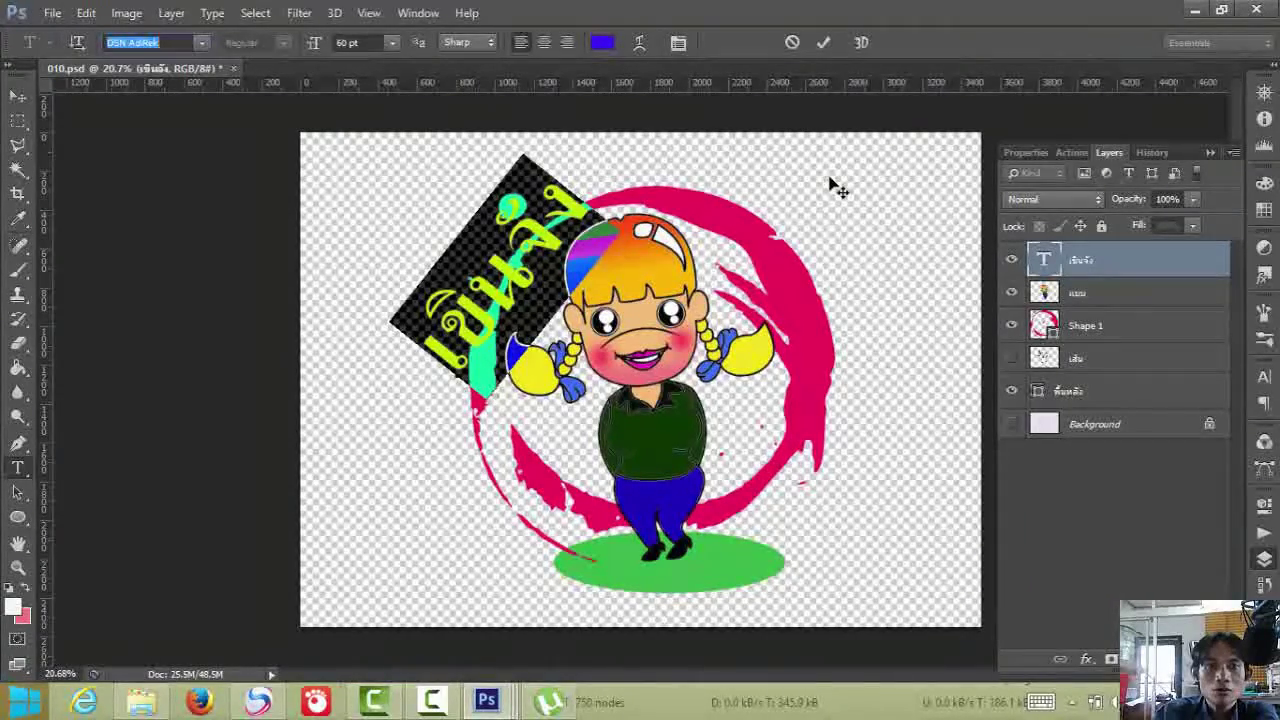
key("Up")
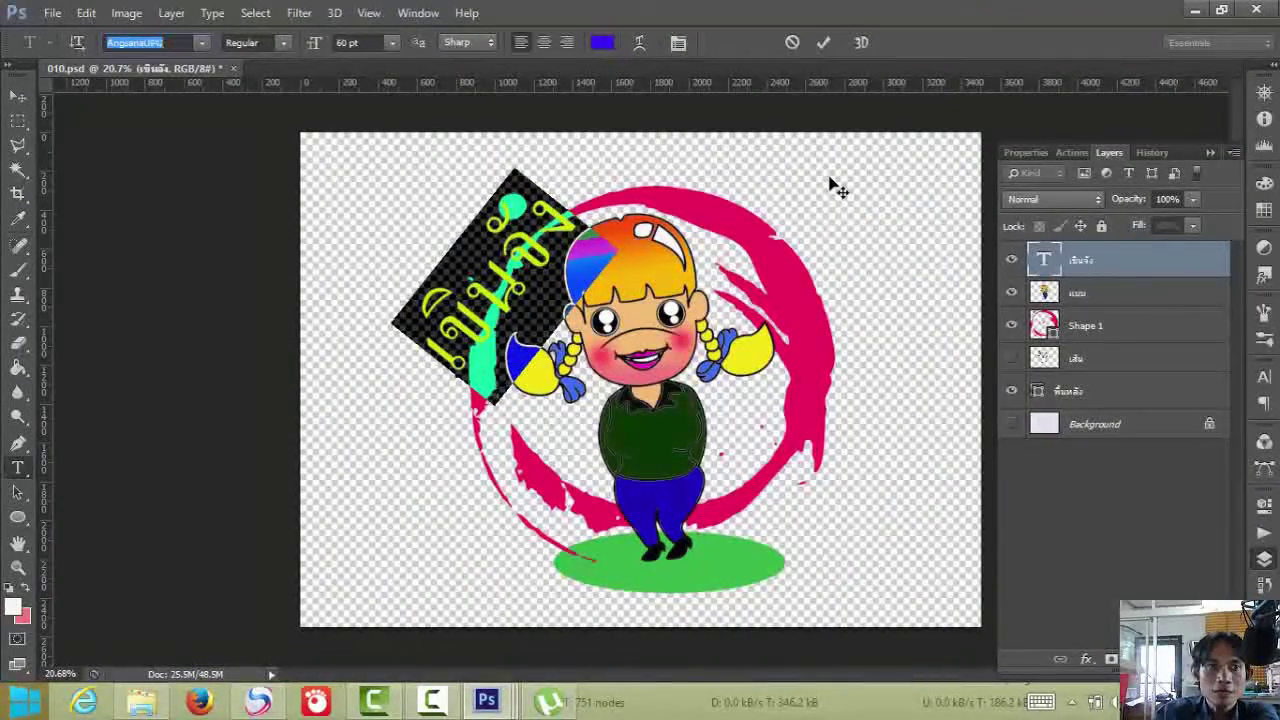
key("Down")
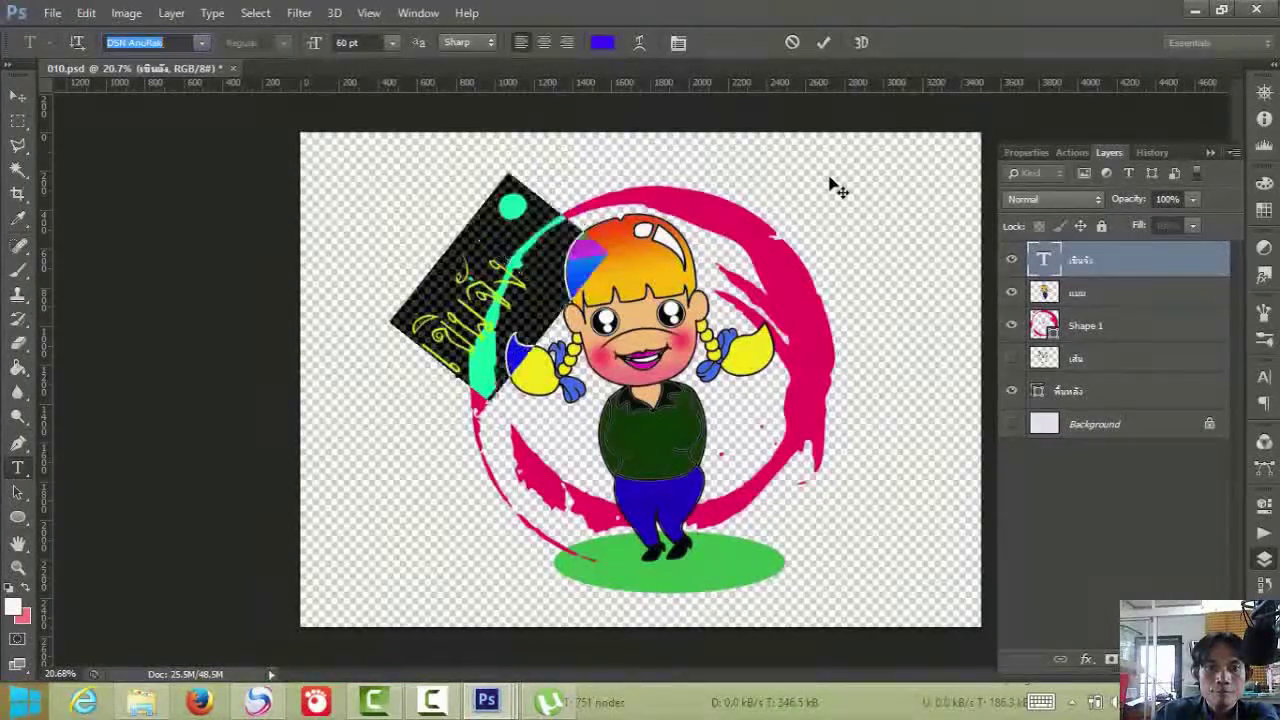
key("Down")
key("Down")
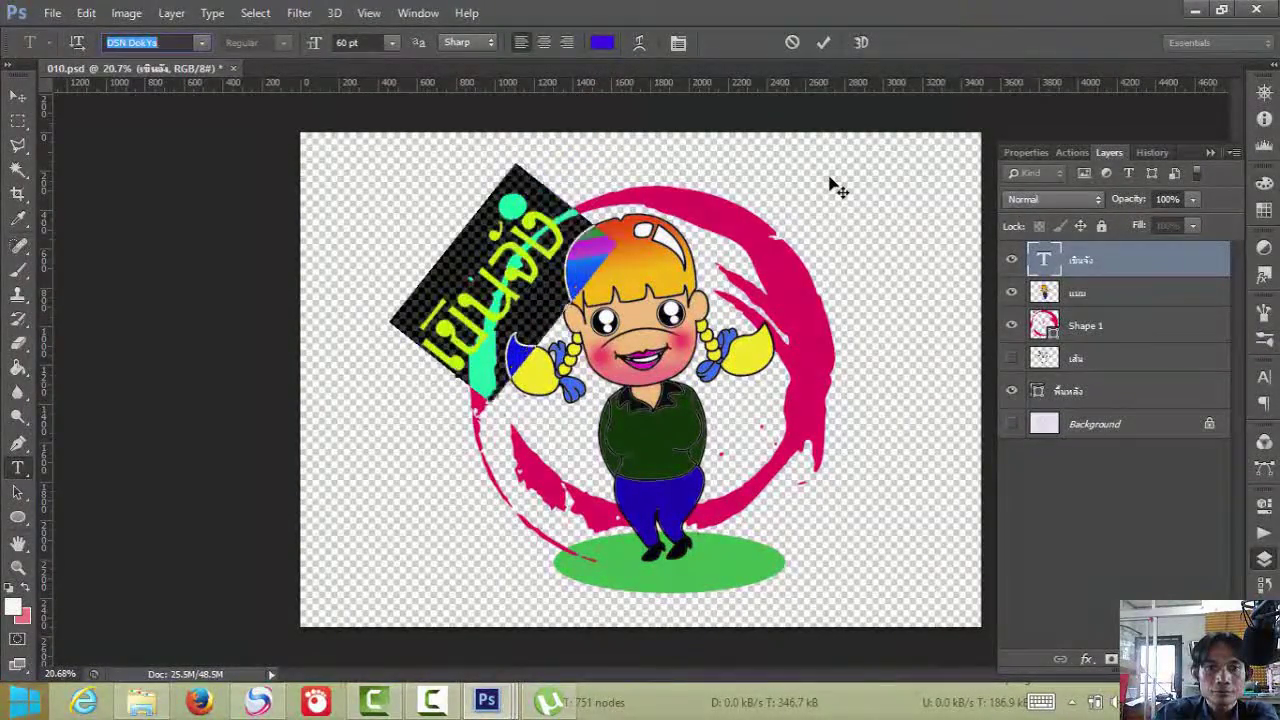
key("Down")
key("Down")
key("Down")
key("Down")
key("Down")
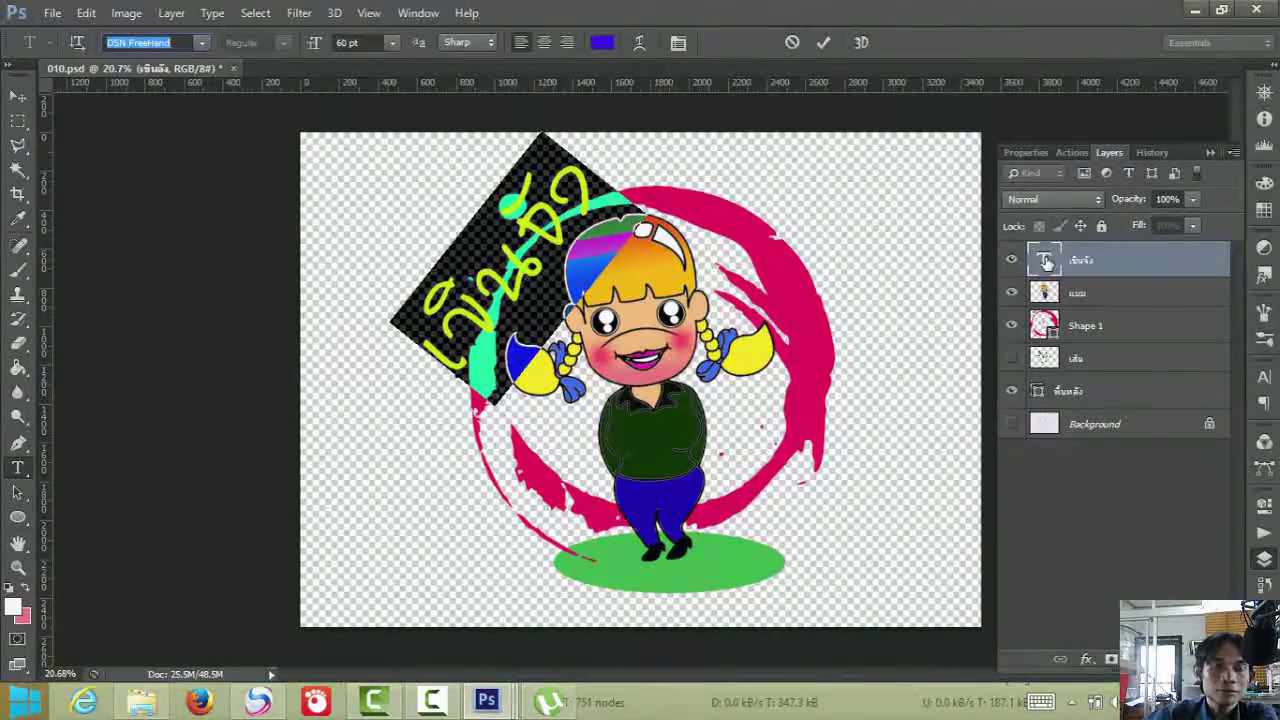
key("ctrl+Return")
key("v")
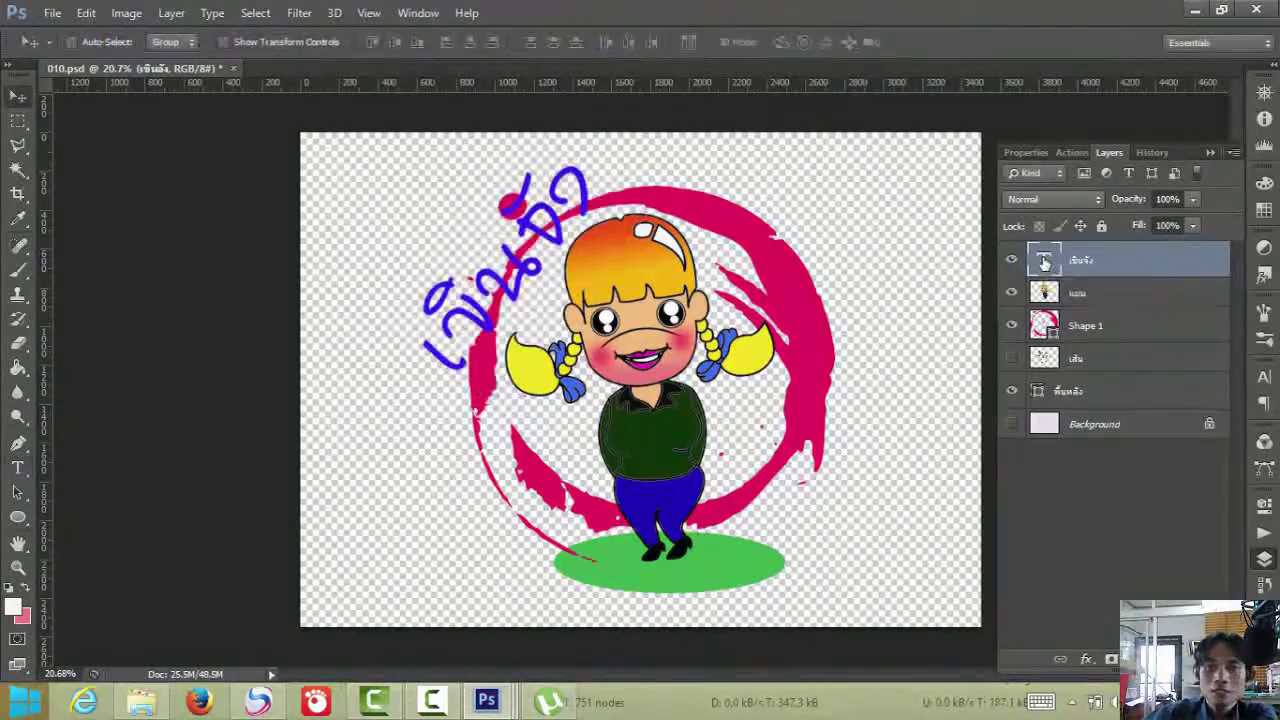
- Add a 51 px outside stroke in turquoise #44f3e9 to the text เขินจัง
double_click(1137, 262)
left_click_drag(720, 187, 819, 180)
left_click(714, 306)
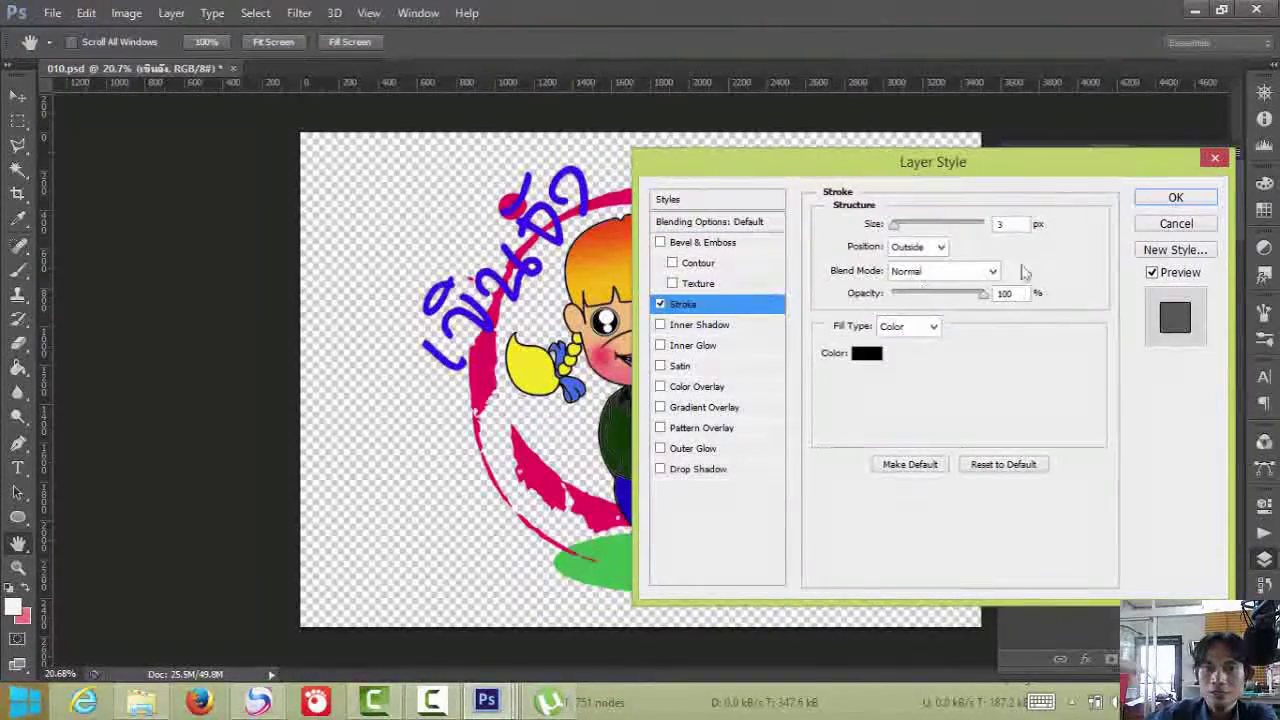
left_click(869, 359)
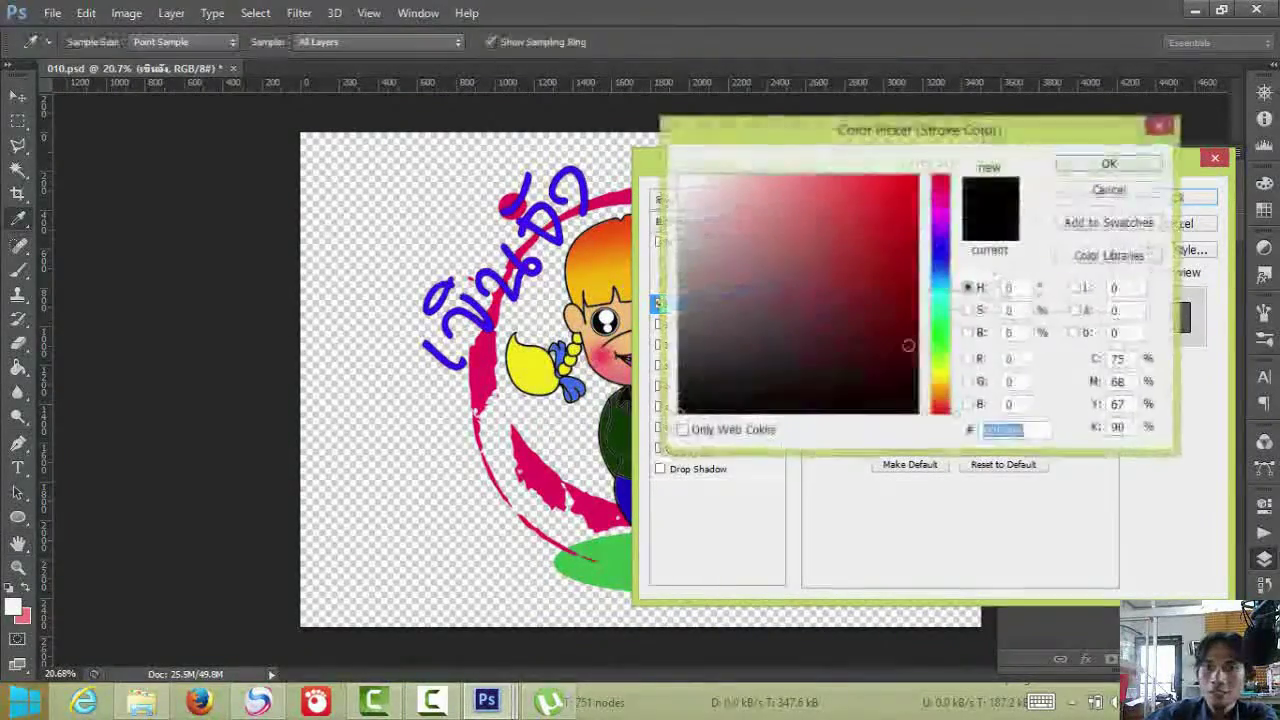
left_click(940, 296)
left_click(851, 186)
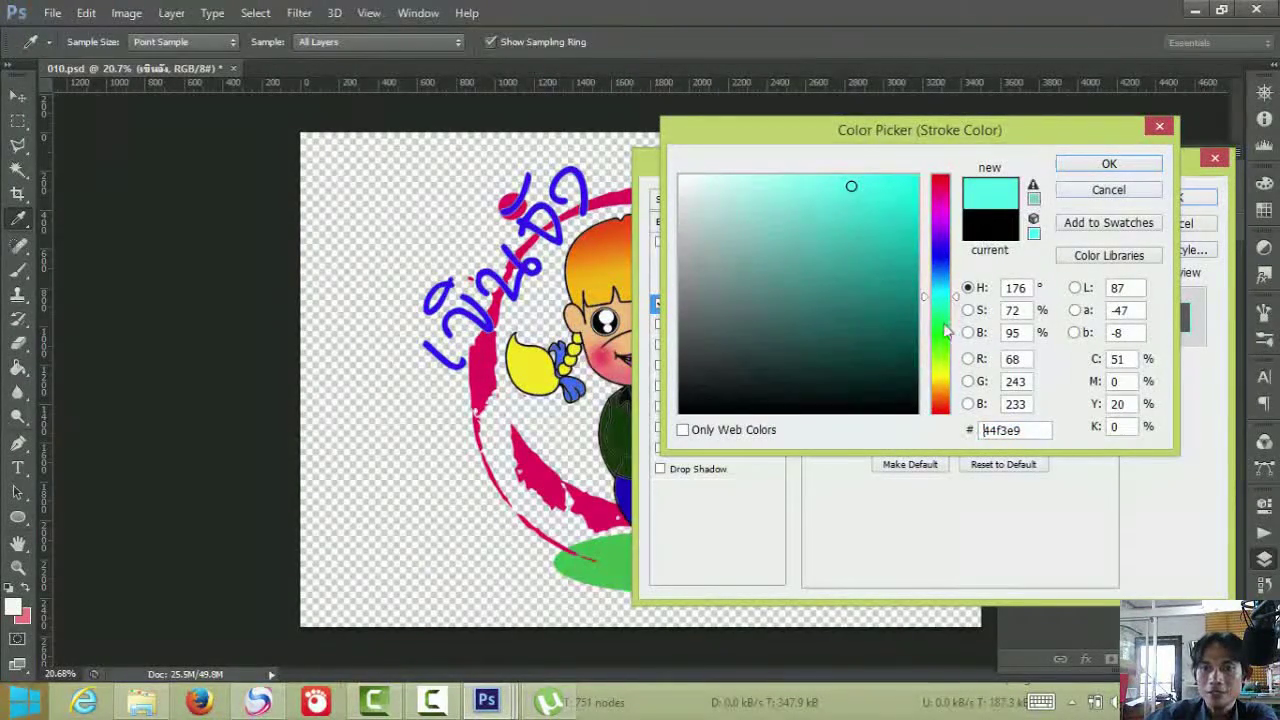
left_click(1108, 165)
left_click_drag(930, 223, 897, 224)
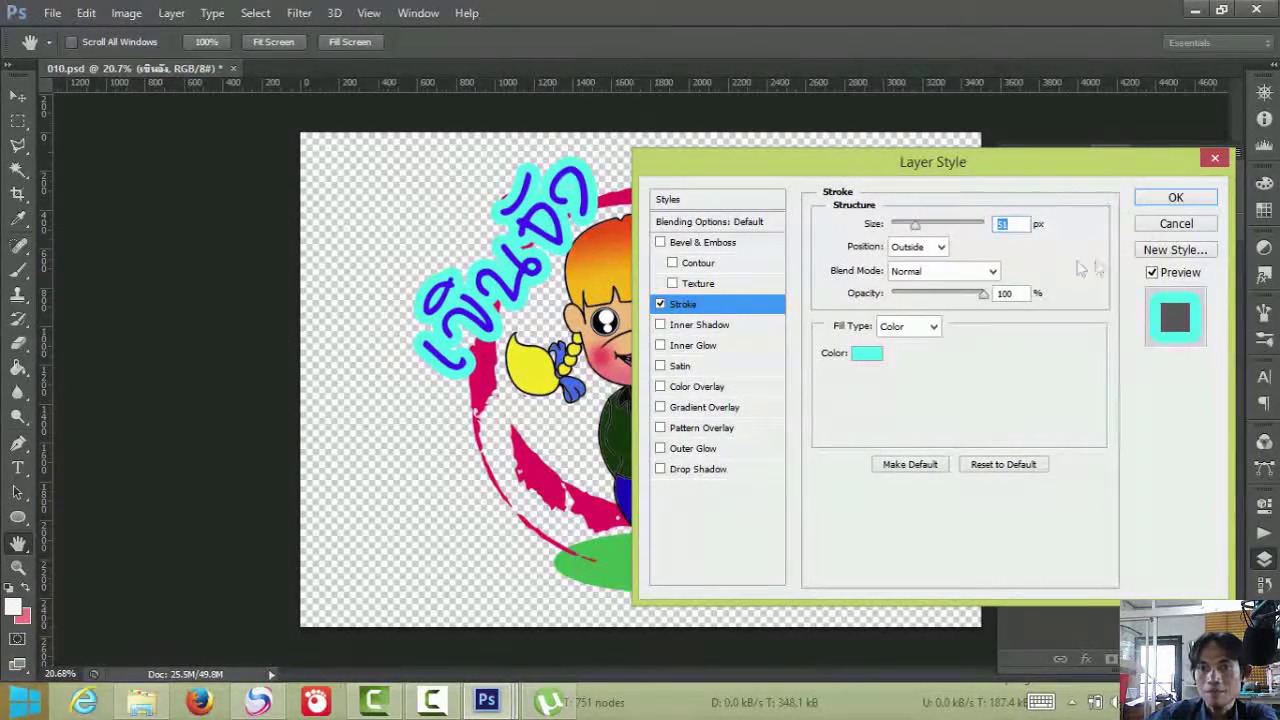
left_click(1190, 199)
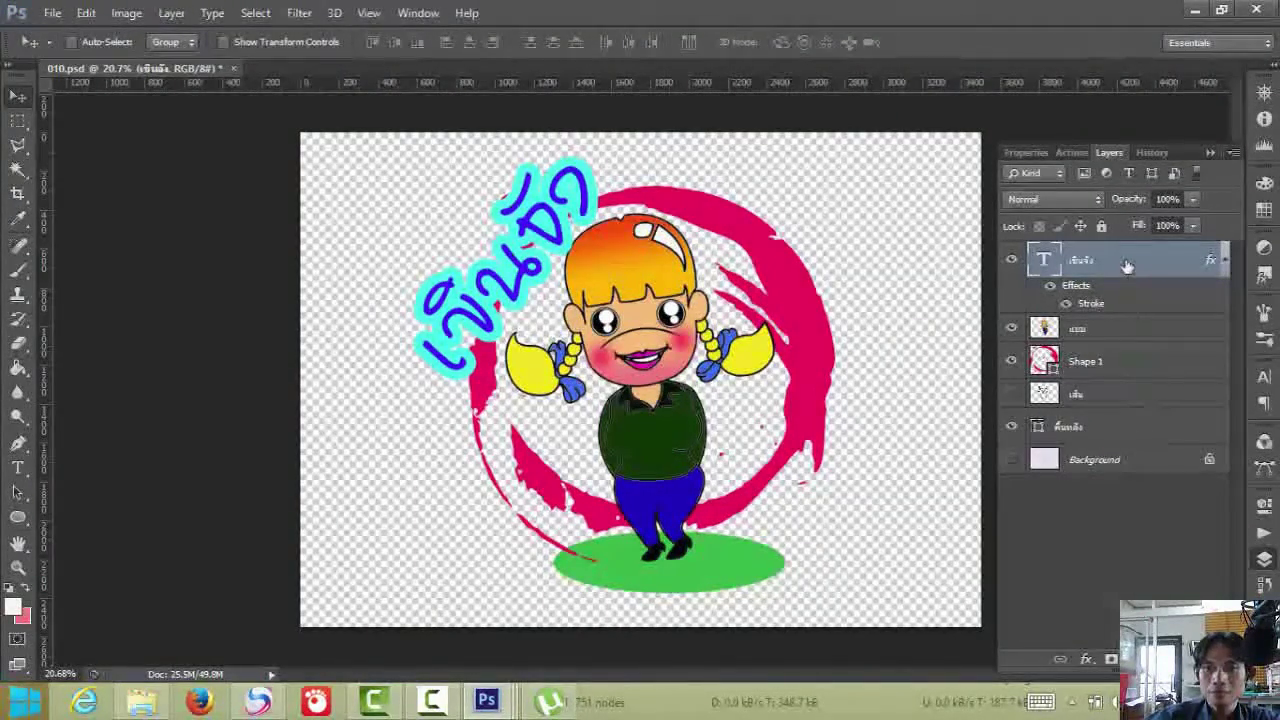
- Merge all layers, from the text layer down to the Background, into a single layer
left_click(1138, 462, "shift")
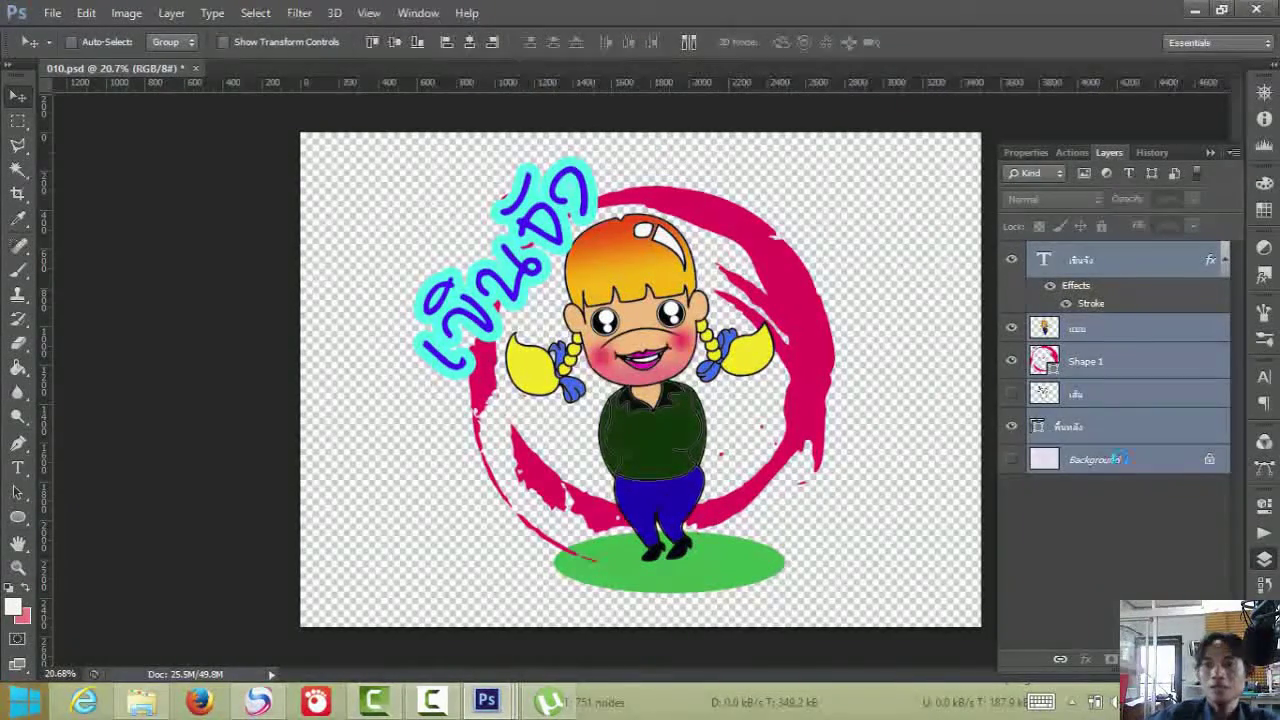
key("ctrl+e")
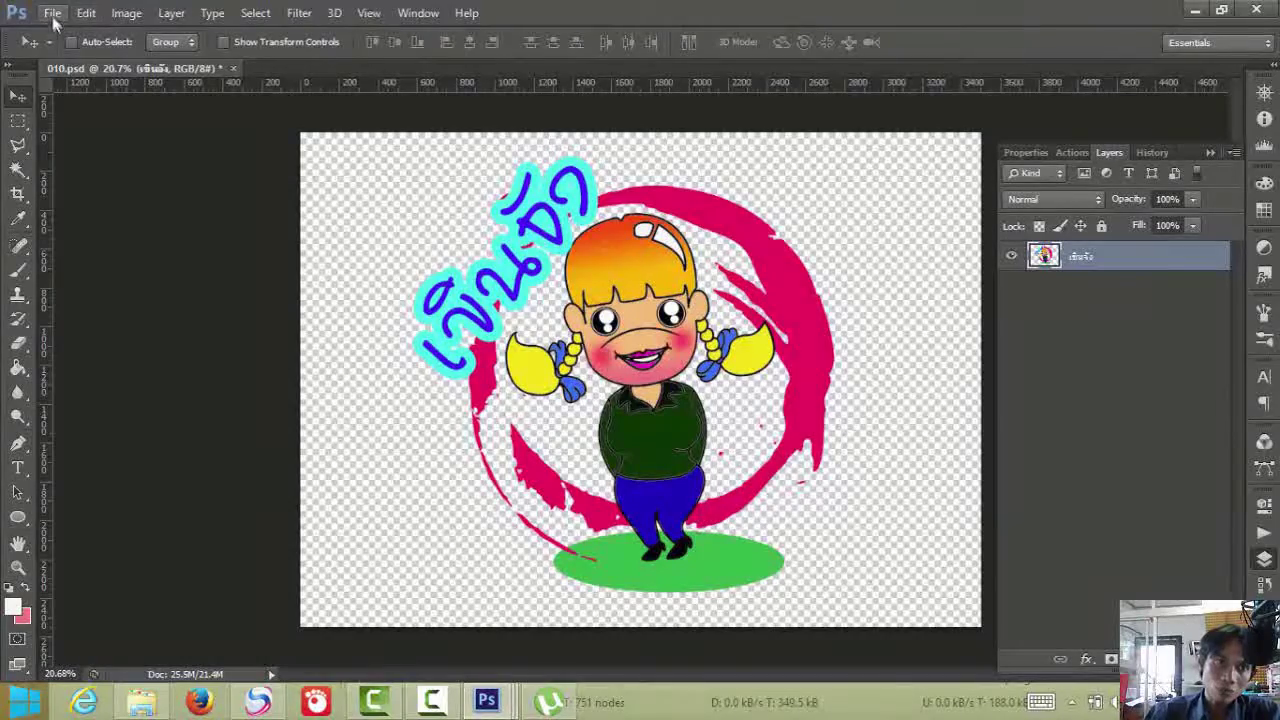
left_click(128, 13)
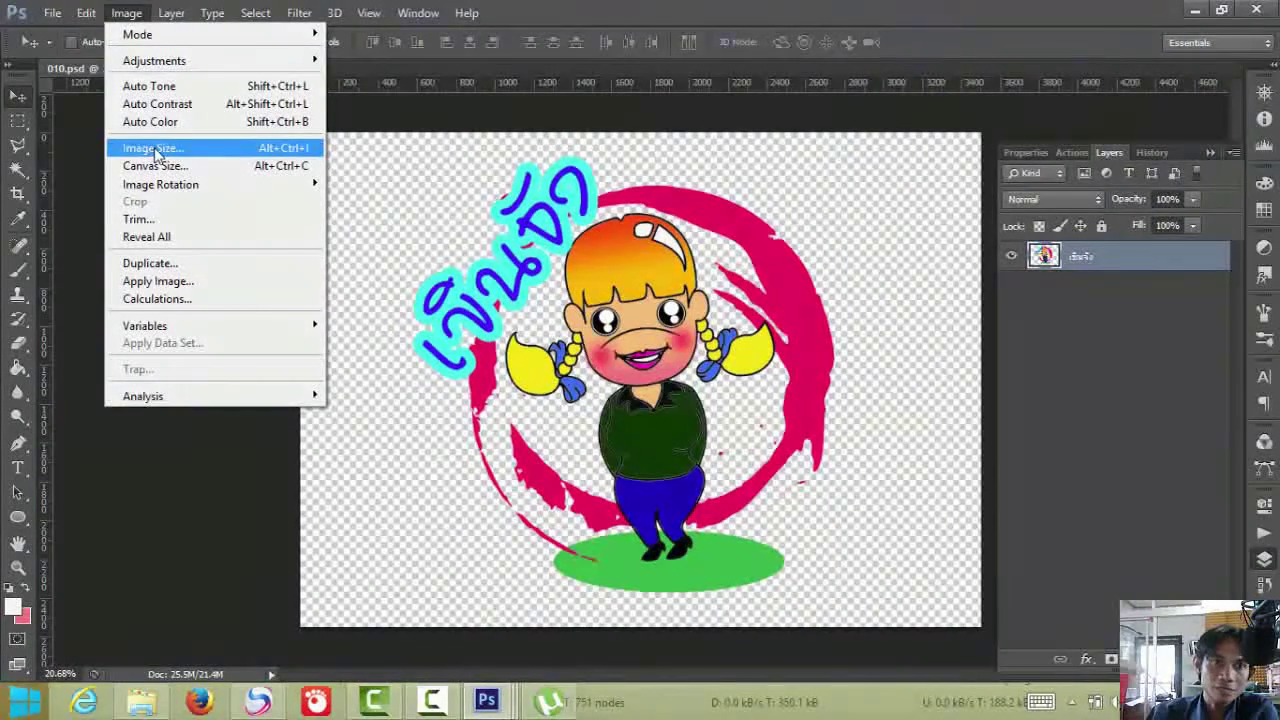
left_click(560, 12)
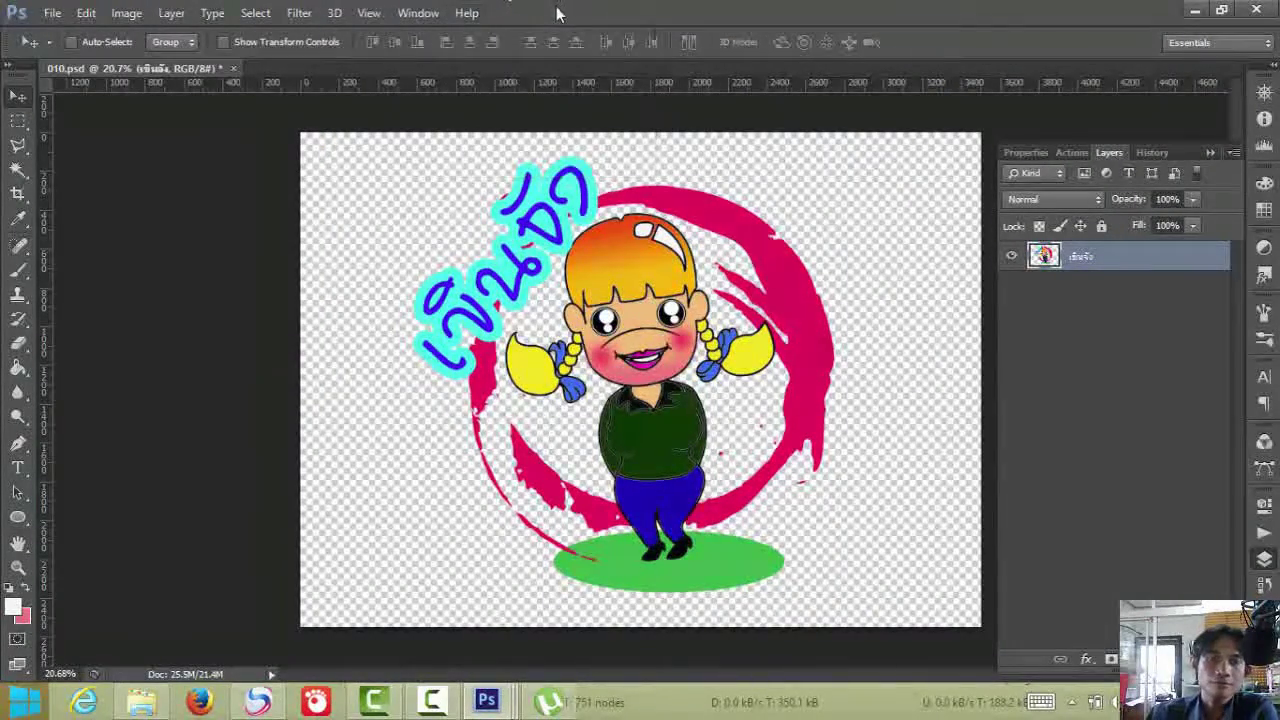
- Create a new transparent RGB document 370 mm wide and 320 mm high at 300 pixels/inch and dock its window as a tab
left_click(52, 12)
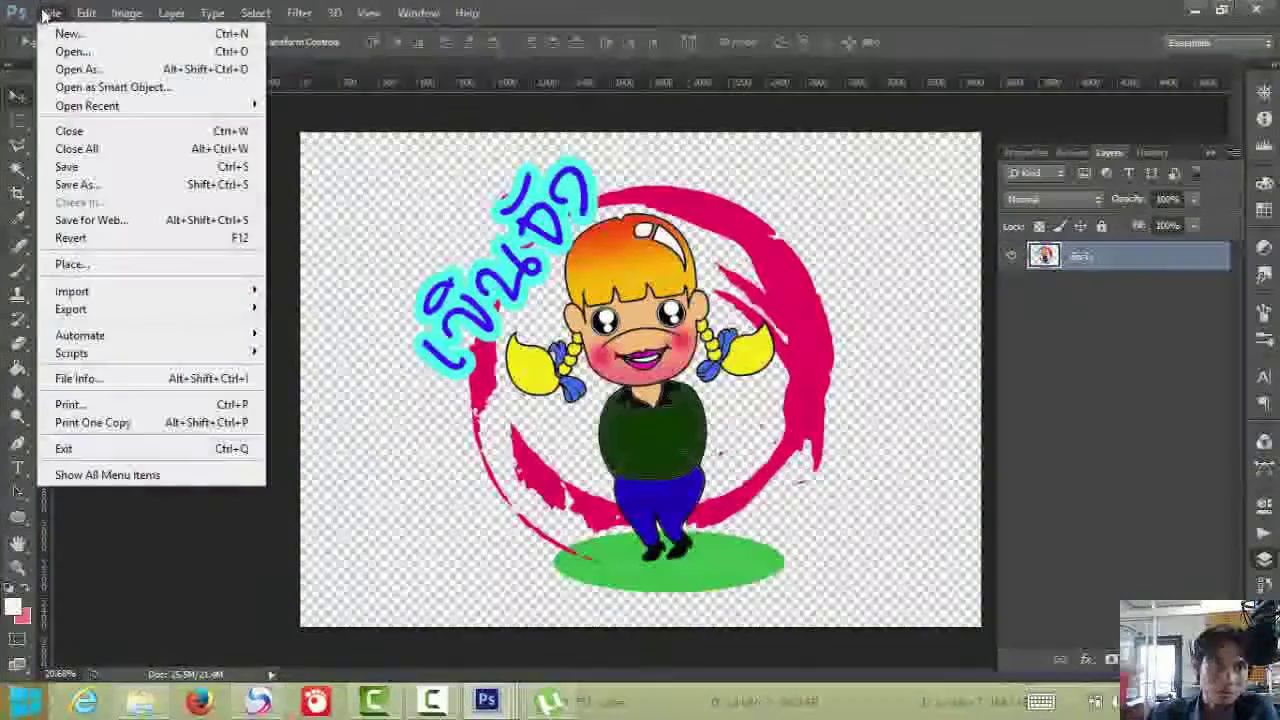
left_click(52, 35)
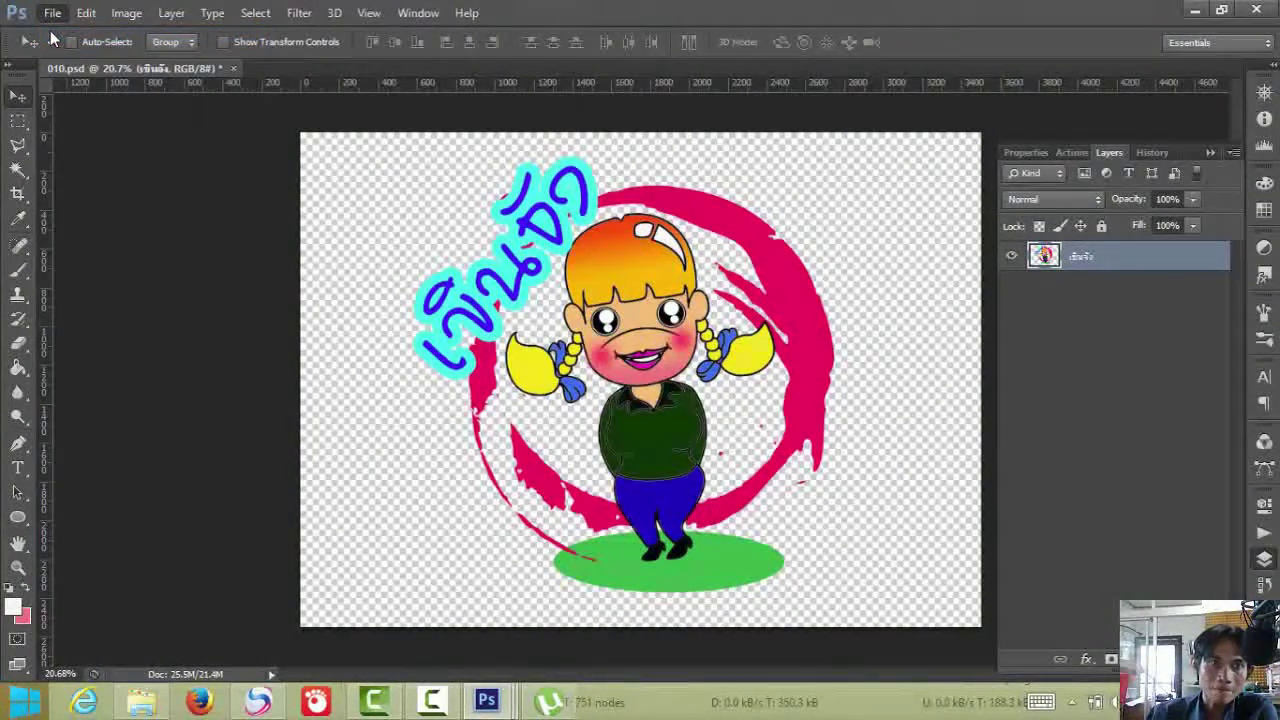
left_click_drag(827, 97, 500, 114)
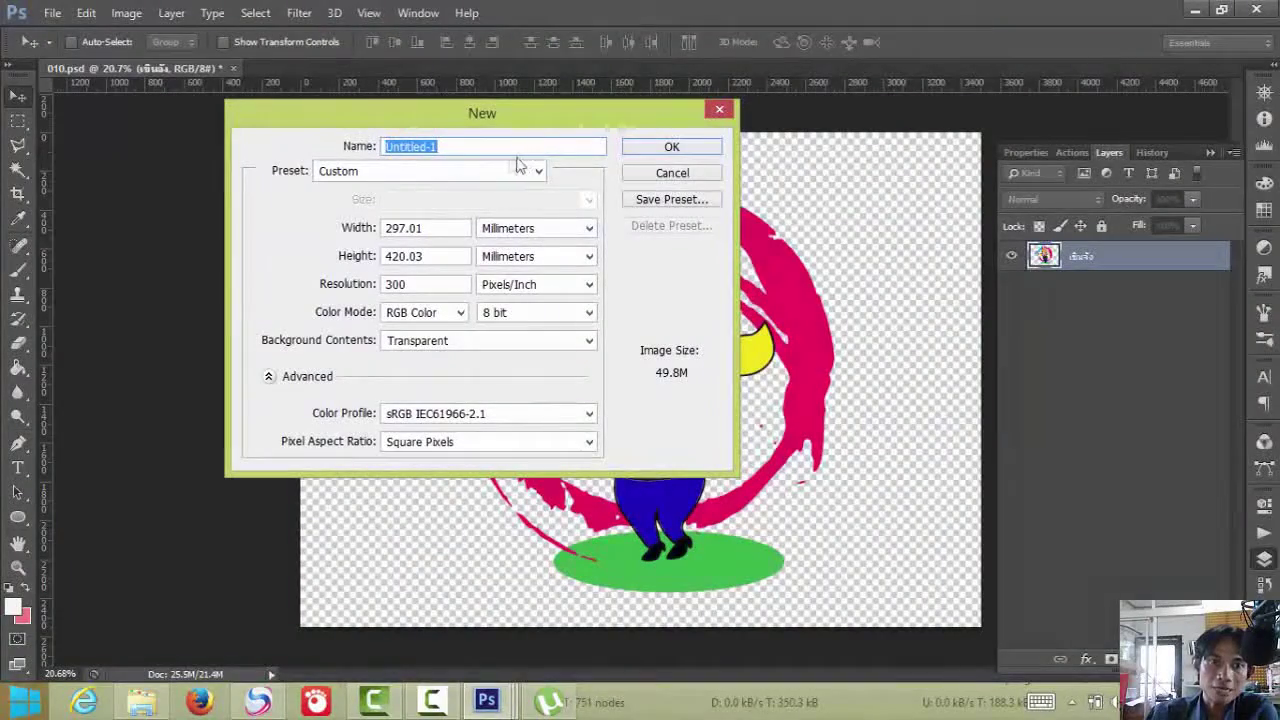
left_click_drag(446, 227, 375, 218)
type("370")
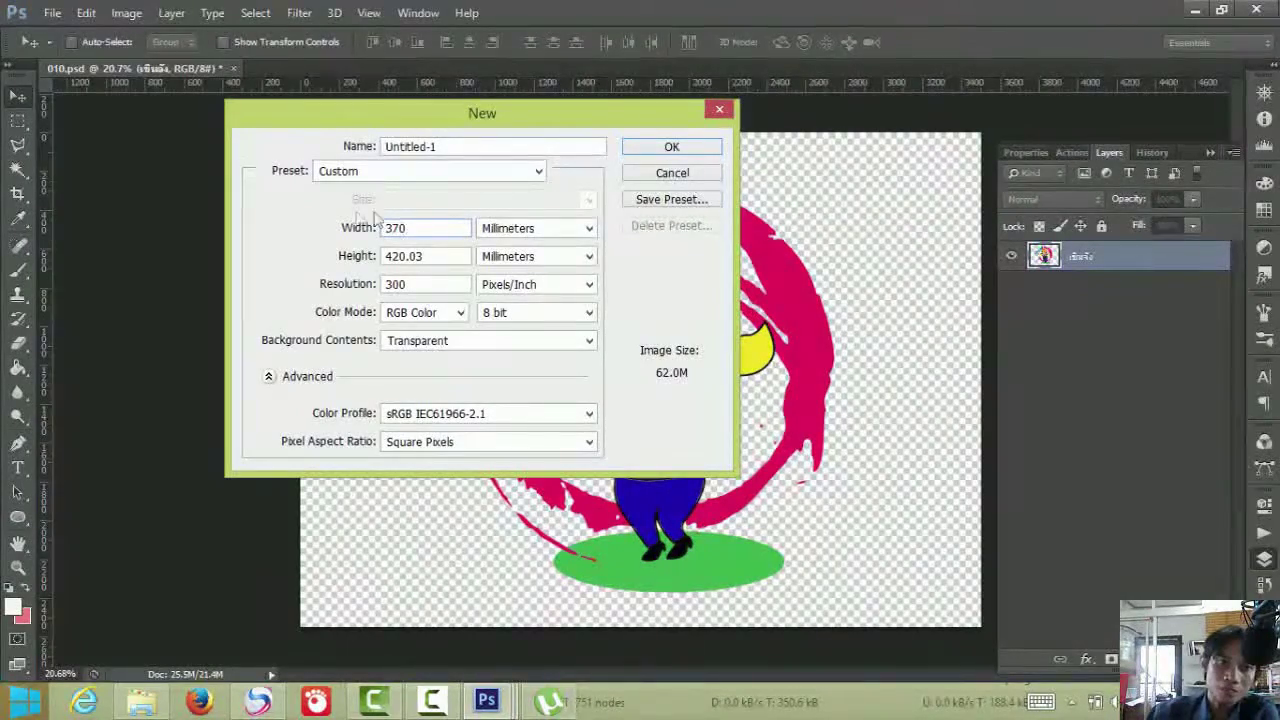
key("Tab")
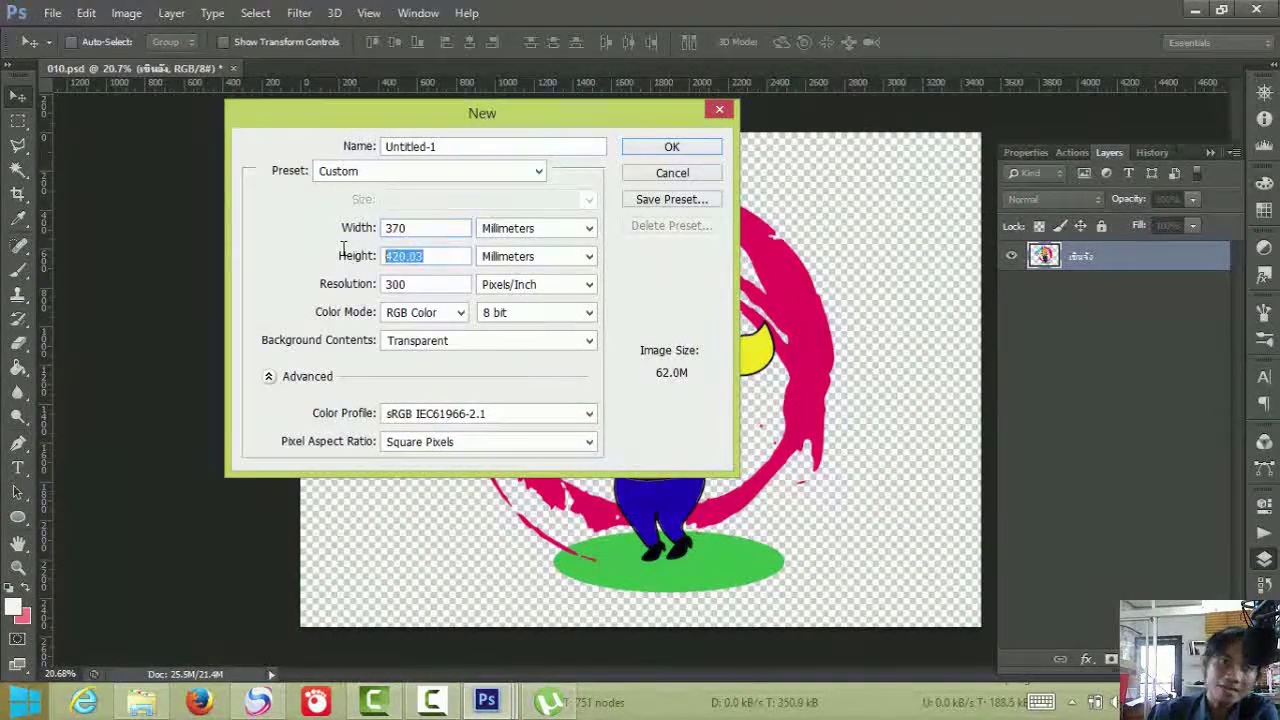
type("320")
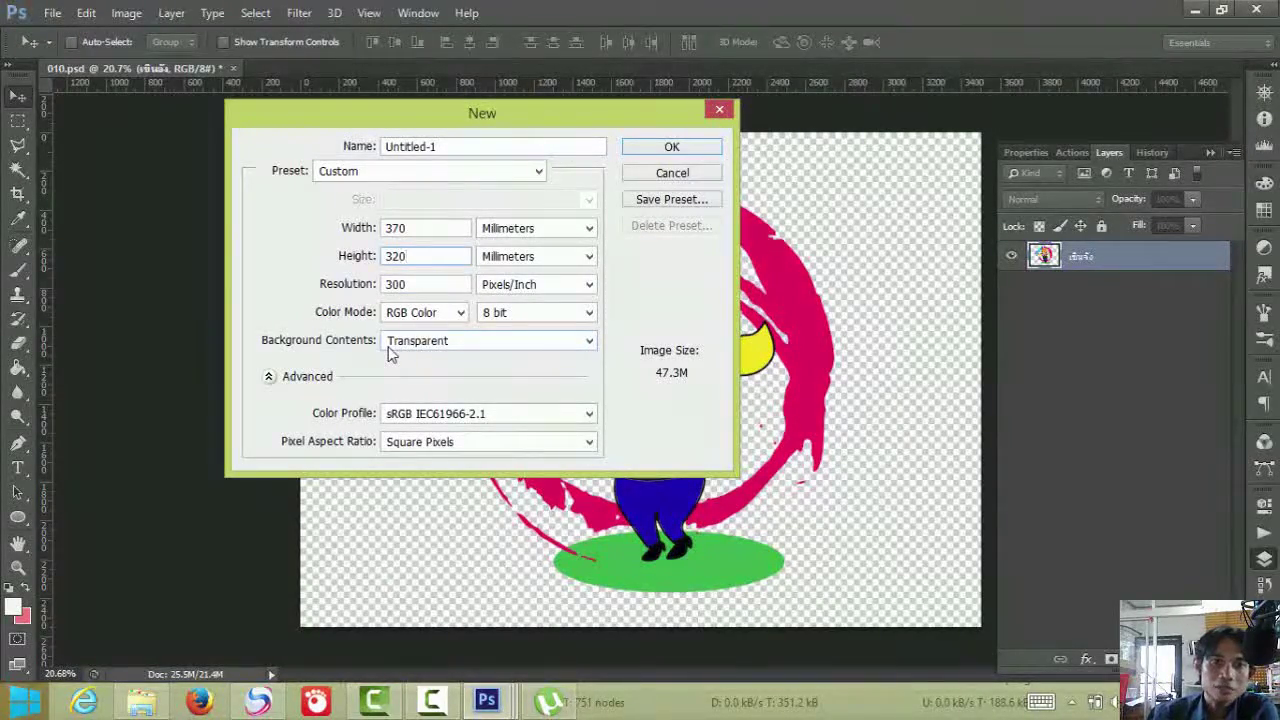
left_click(690, 148)
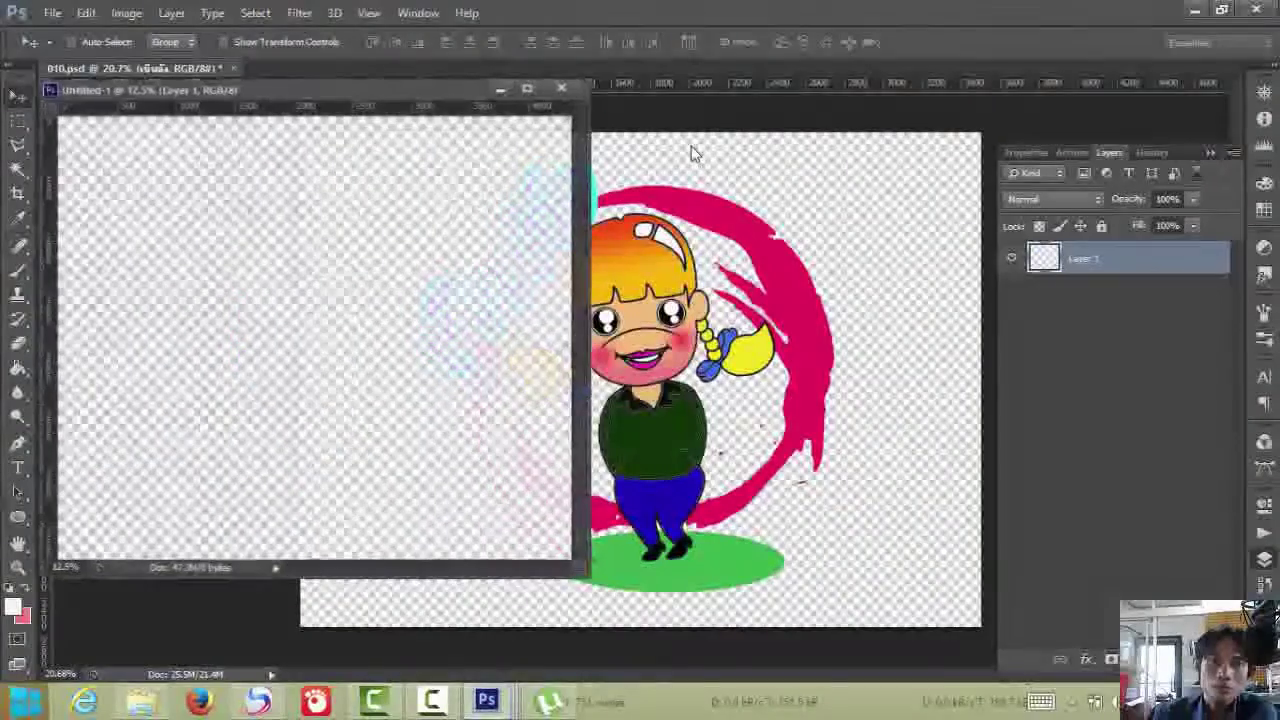
mouse_move(375, 91)
left_mouse_down()
mouse_move(402, 94)
mouse_move(410, 110)
mouse_move(385, 112)
left_mouse_up()
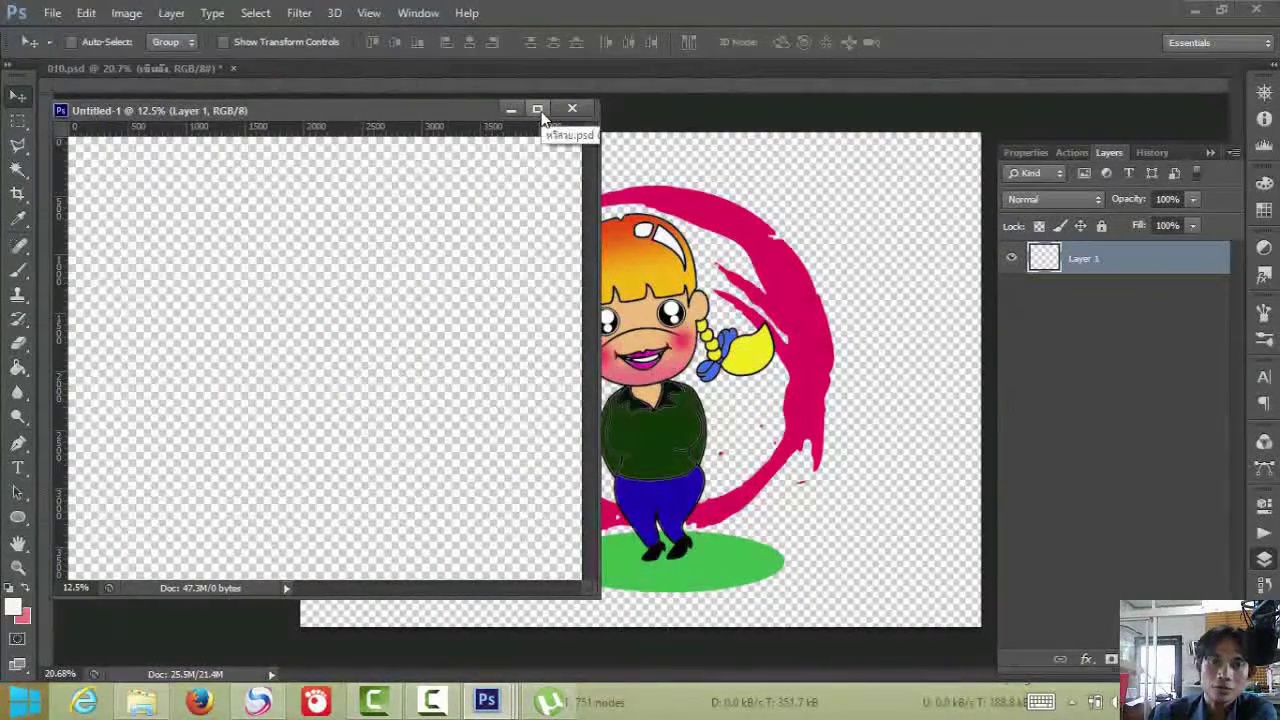
left_click_drag(439, 118, 502, 83)
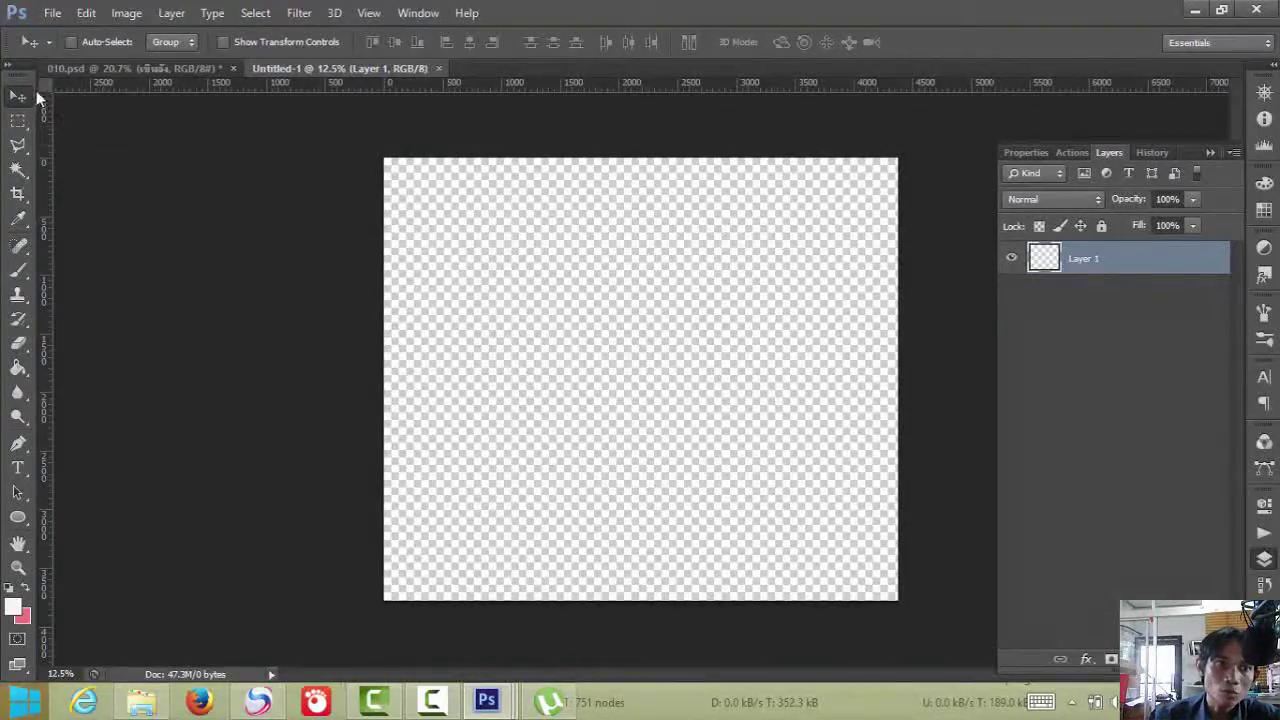
- Set the ruler origin at the canvas's top-left corner and place guides about 110 px inside its left and top edges
left_click_drag(46, 84, 384, 157)
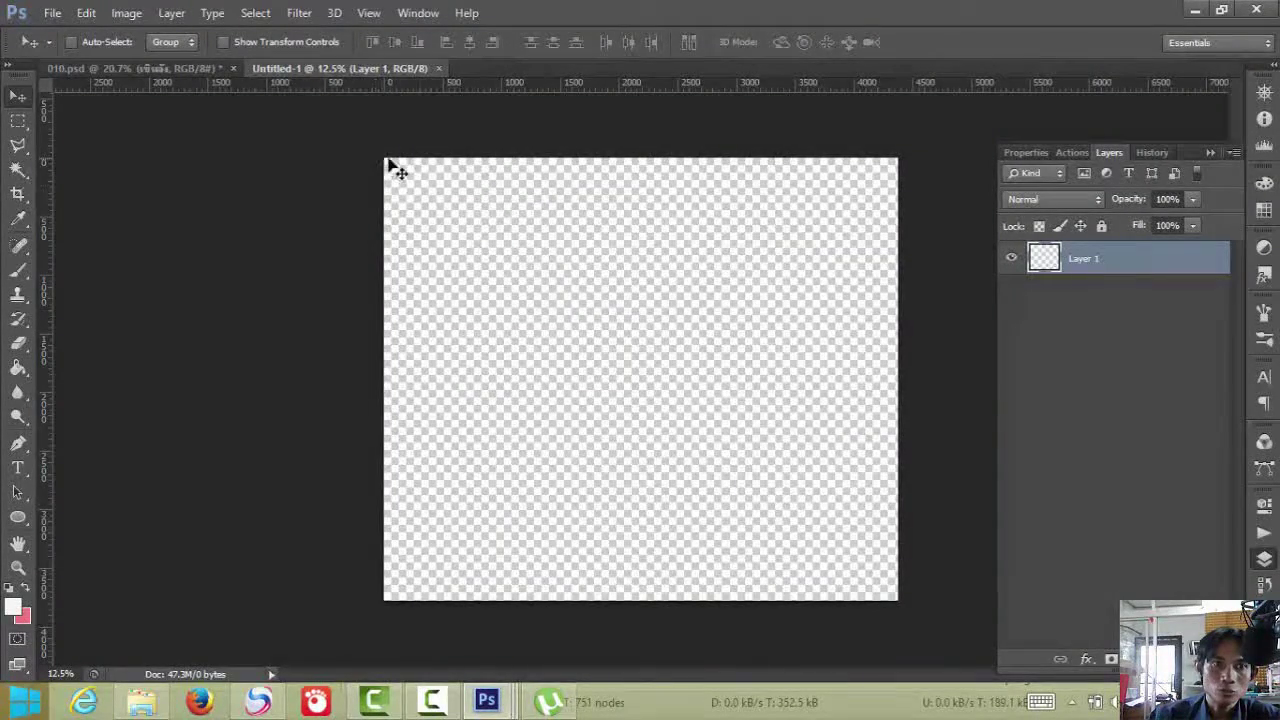
key("ctrl+plus")
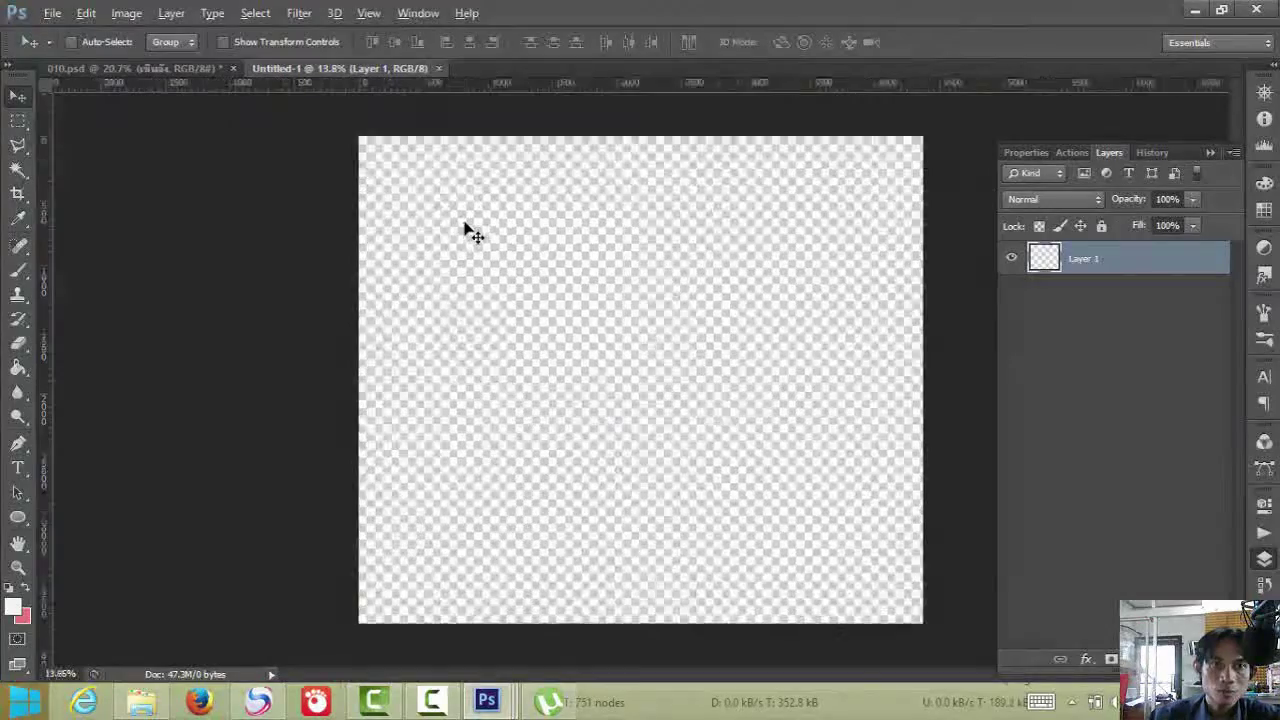
scroll(470, 232, "up", 3)
scroll(374, 223, "up", 2)
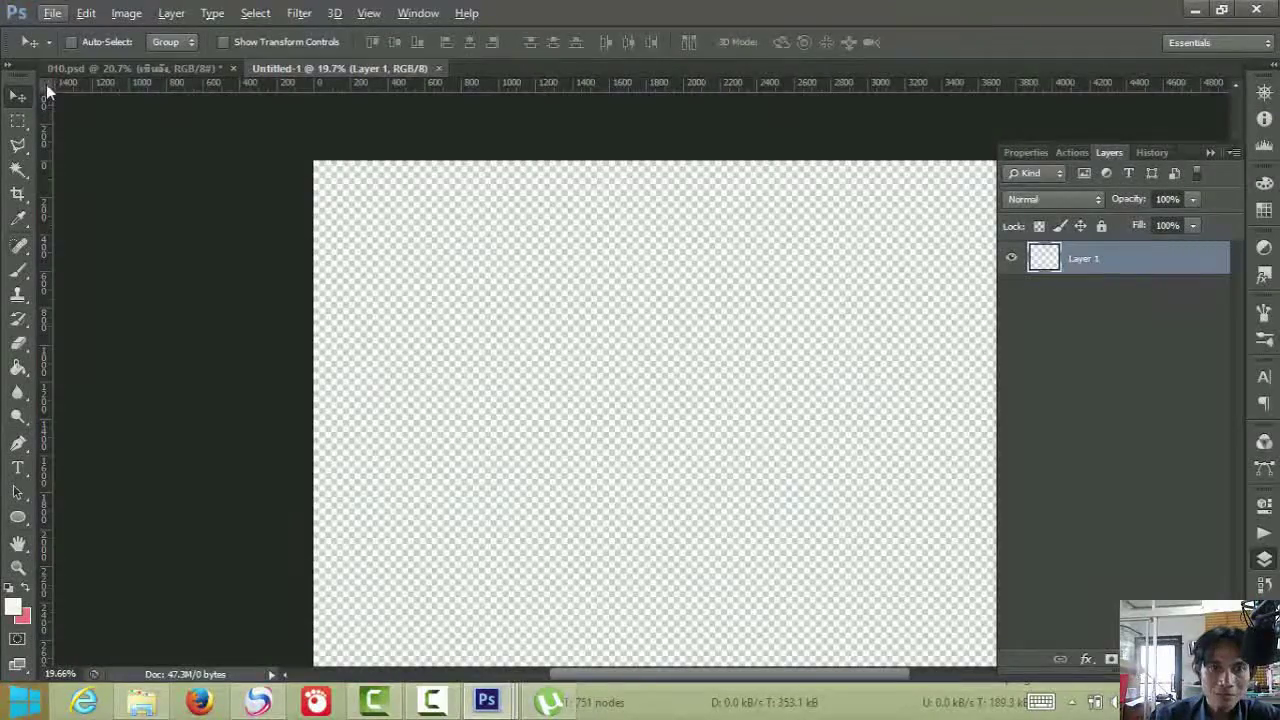
left_click_drag(46, 84, 315, 160)
left_click_drag(43, 195, 333, 224)
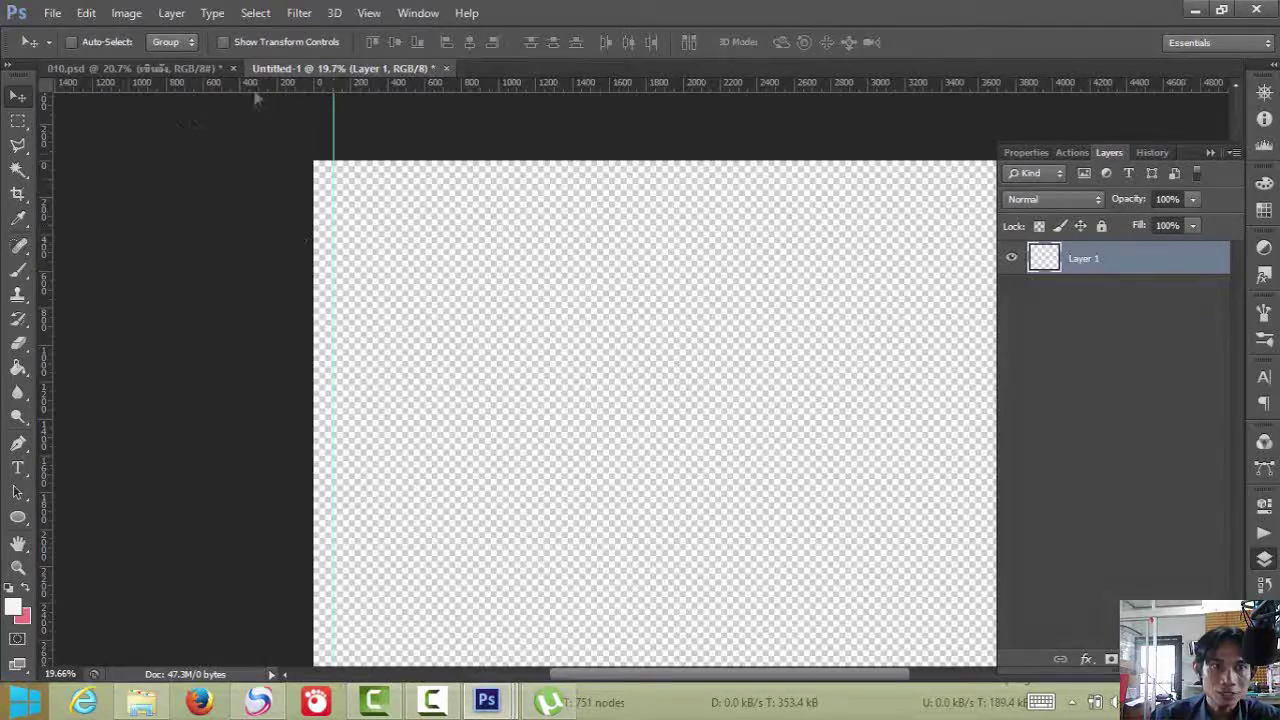
left_click_drag(268, 90, 264, 180)
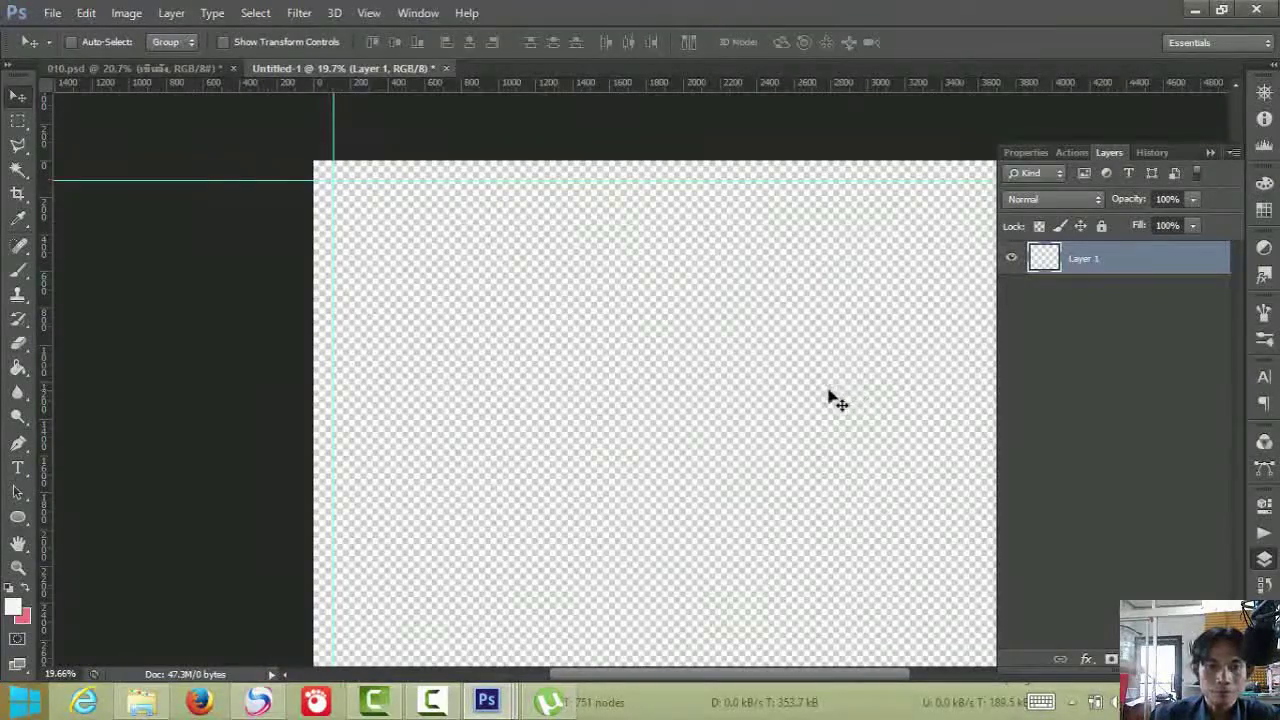
- Move the ruler origin to the canvas's bottom-left corner and place a horizontal guide about 100 px above the bottom edge
scroll(829, 394, "down", 2)
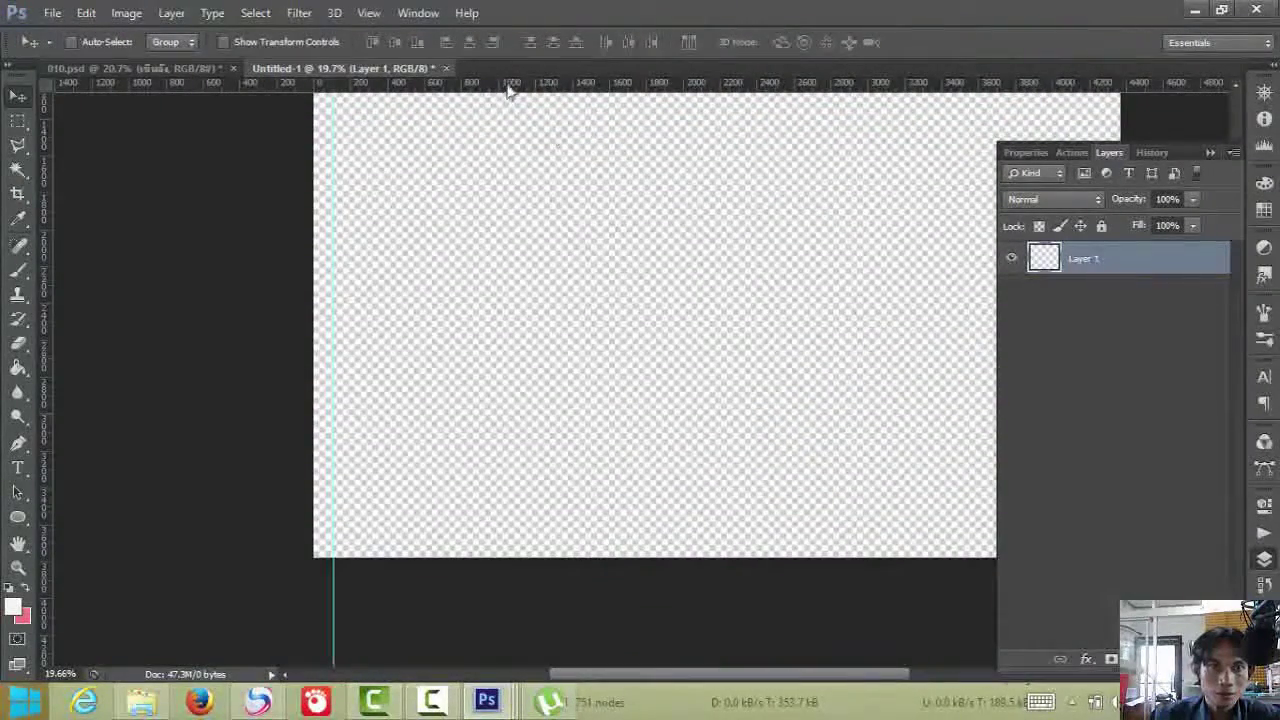
left_click_drag(110, 158, 310, 560)
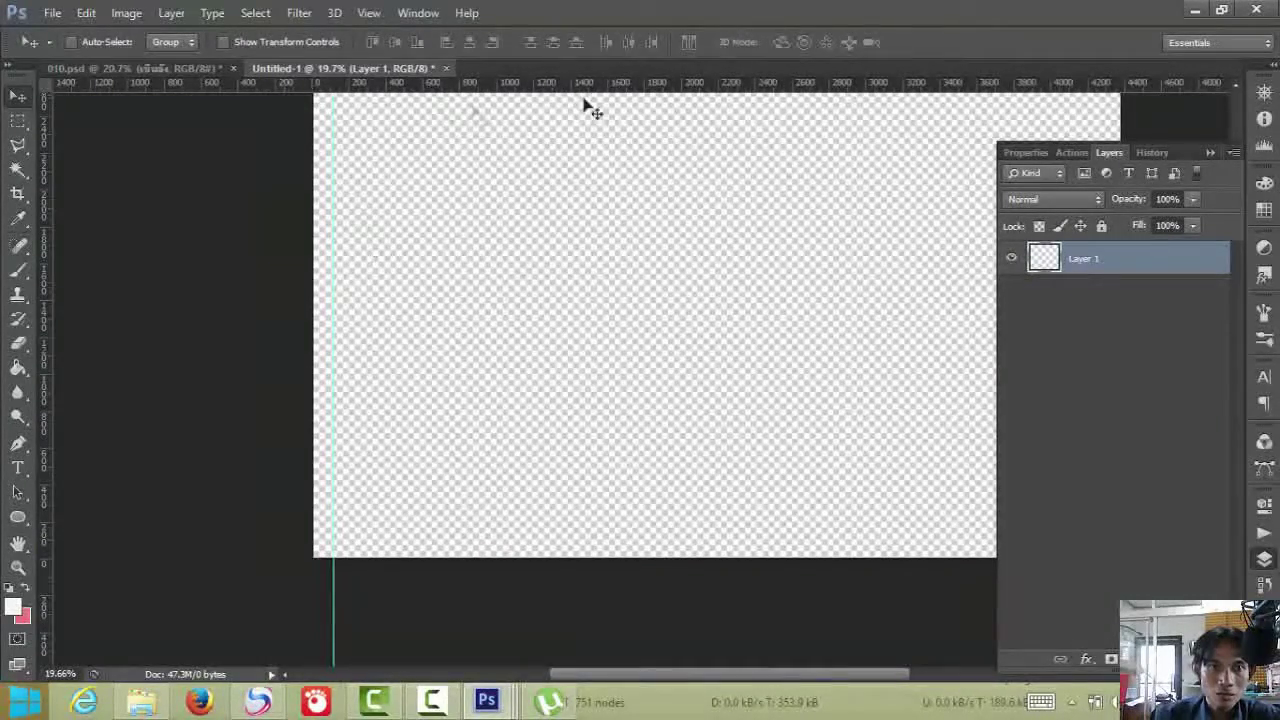
left_click_drag(490, 86, 466, 540)
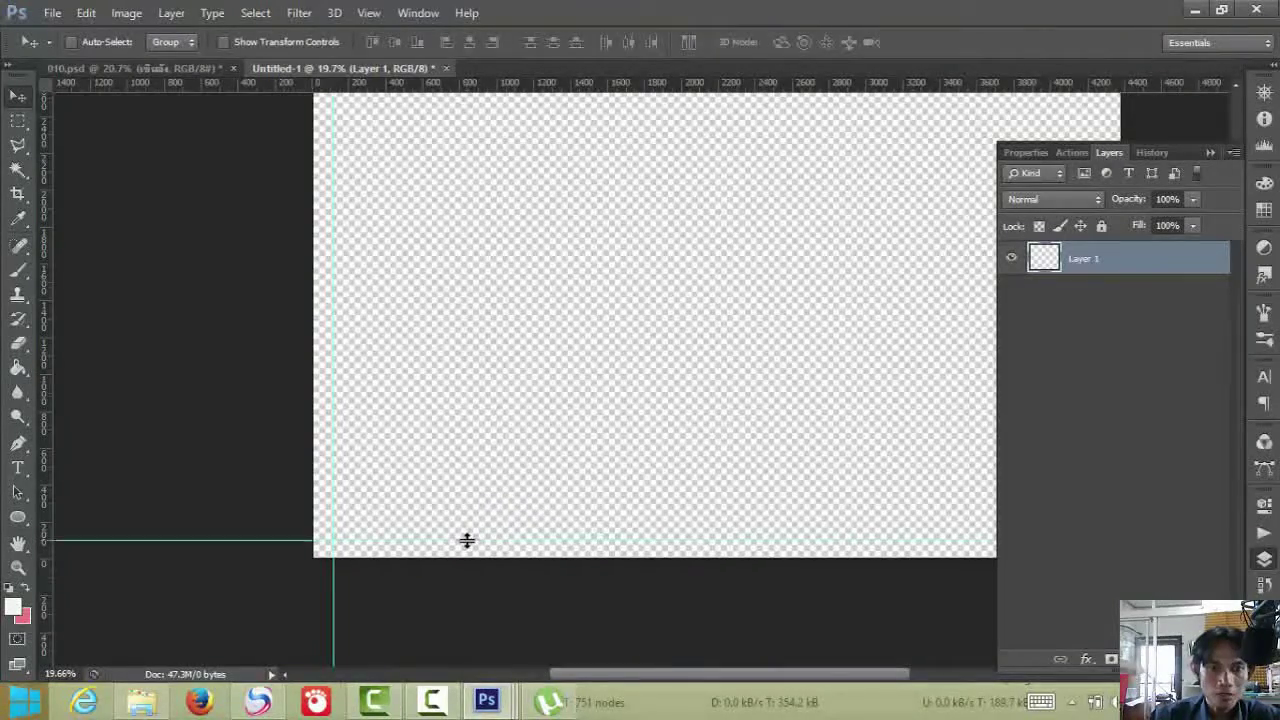
- Move the ruler origin to the canvas's bottom-right corner and place a vertical guide about 100 px inside the right edge
left_click_drag(615, 674, 728, 674)
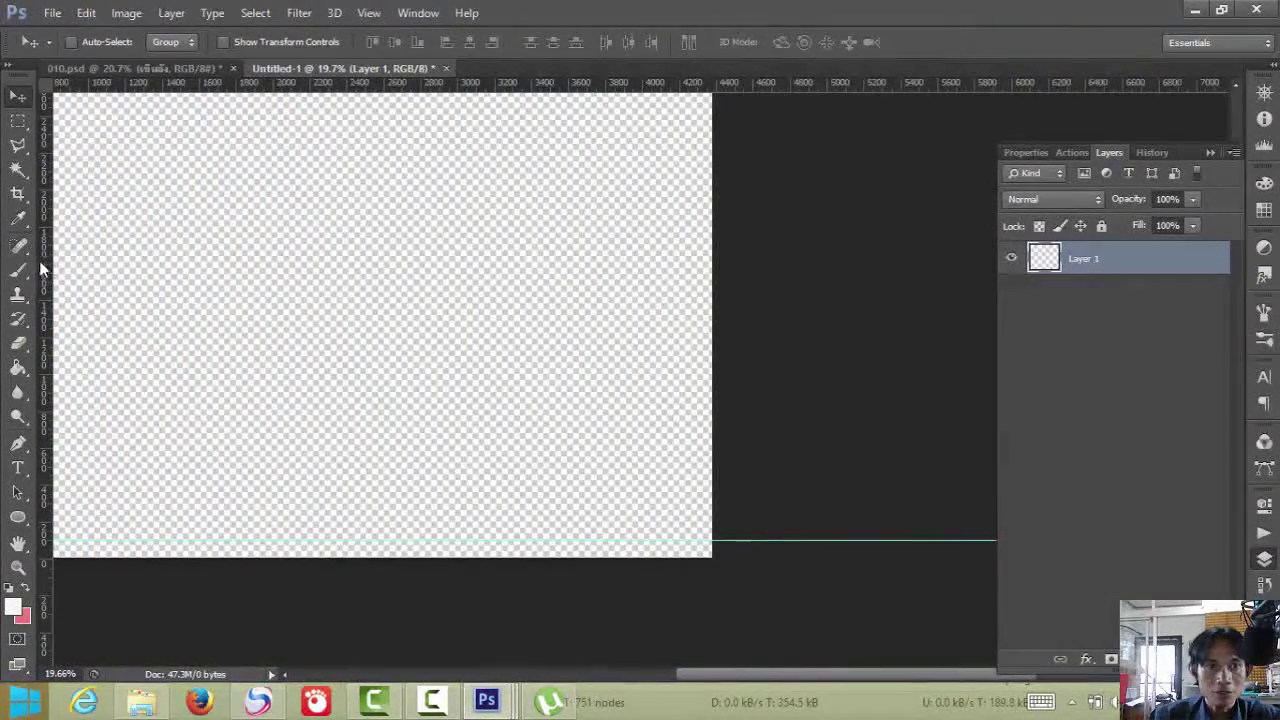
left_click_drag(44, 84, 714, 558)
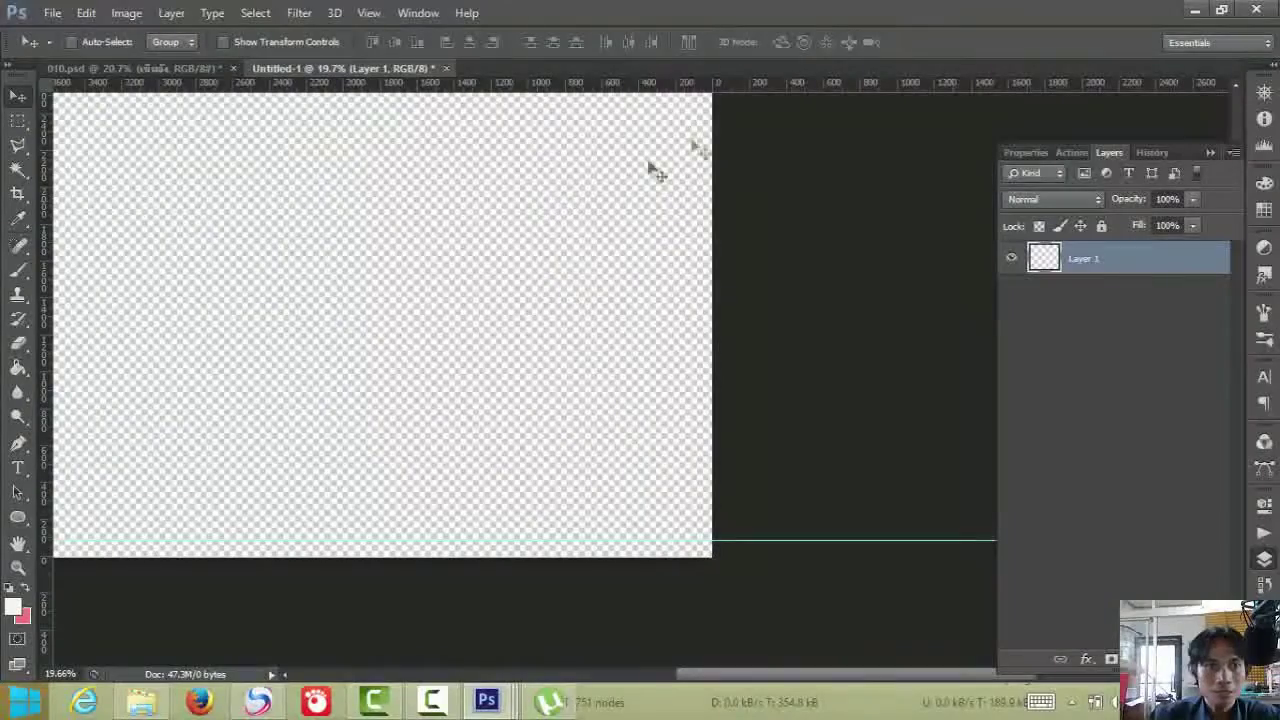
left_click_drag(43, 186, 694, 265)
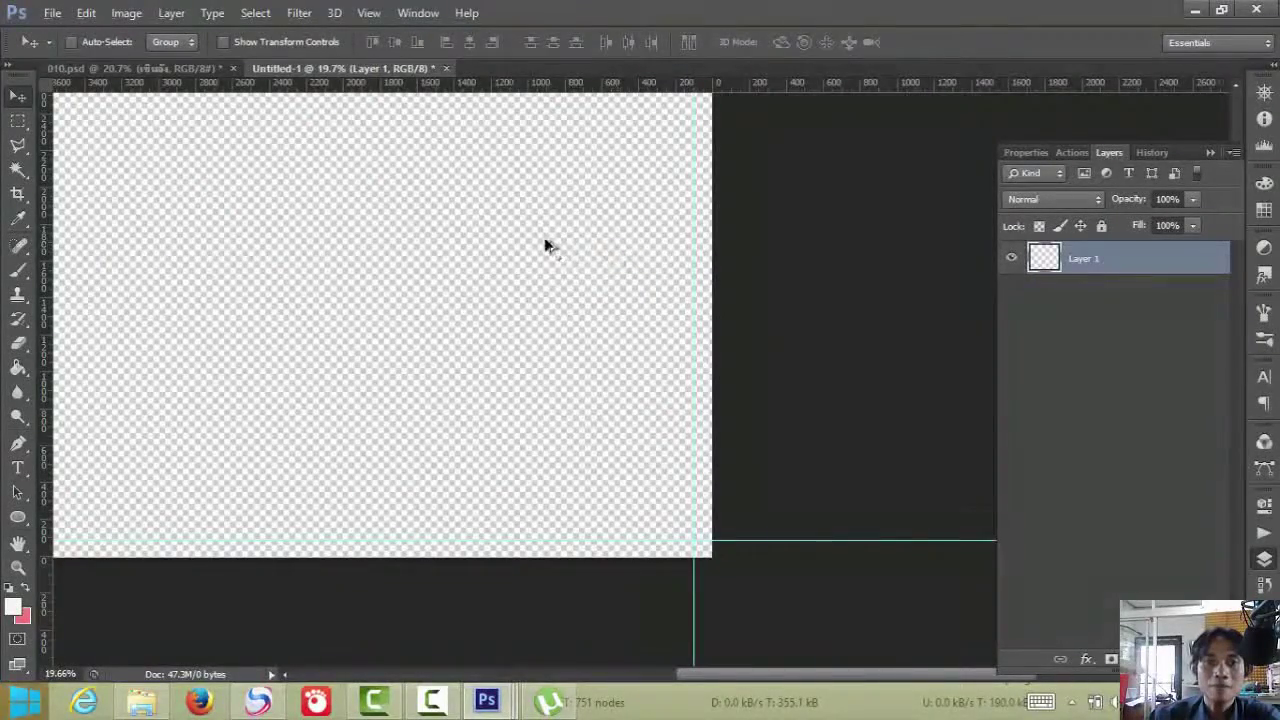
- Copy the merged girl artwork layer from 010.psd into the Untitled-1 document and minimize the 010.psd window
scroll(545, 247, "down", 3)
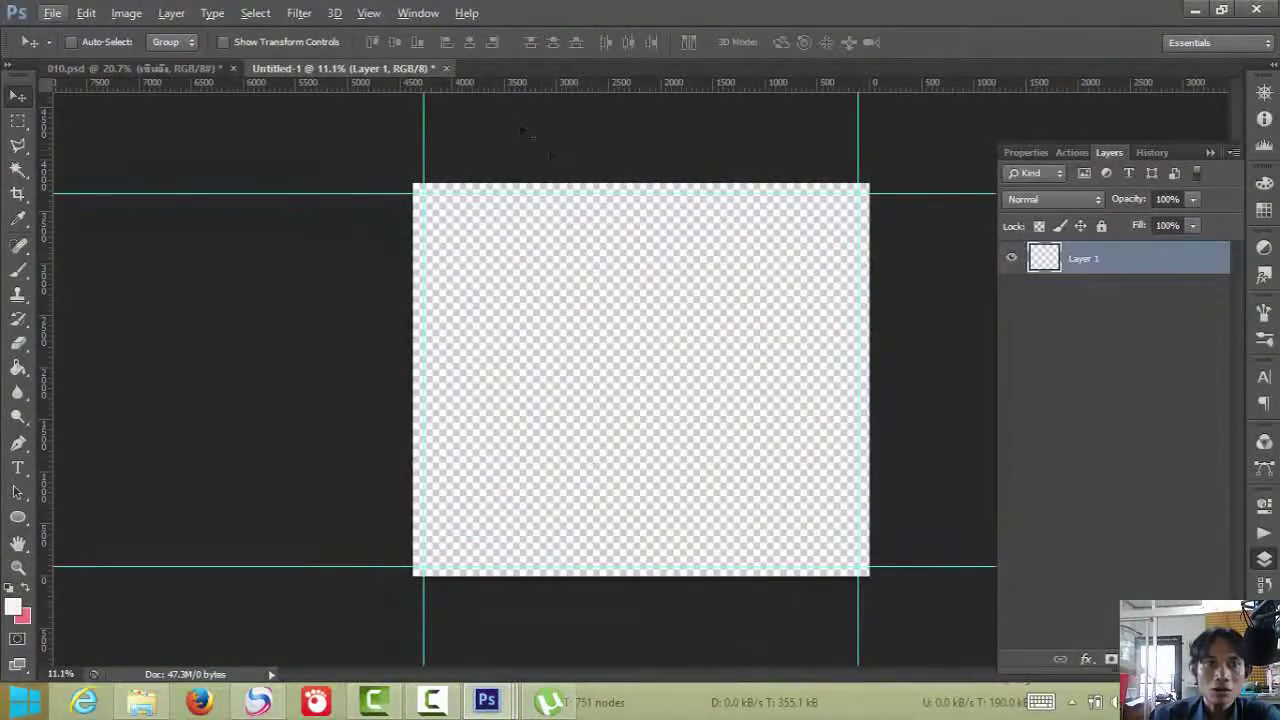
left_click(202, 67)
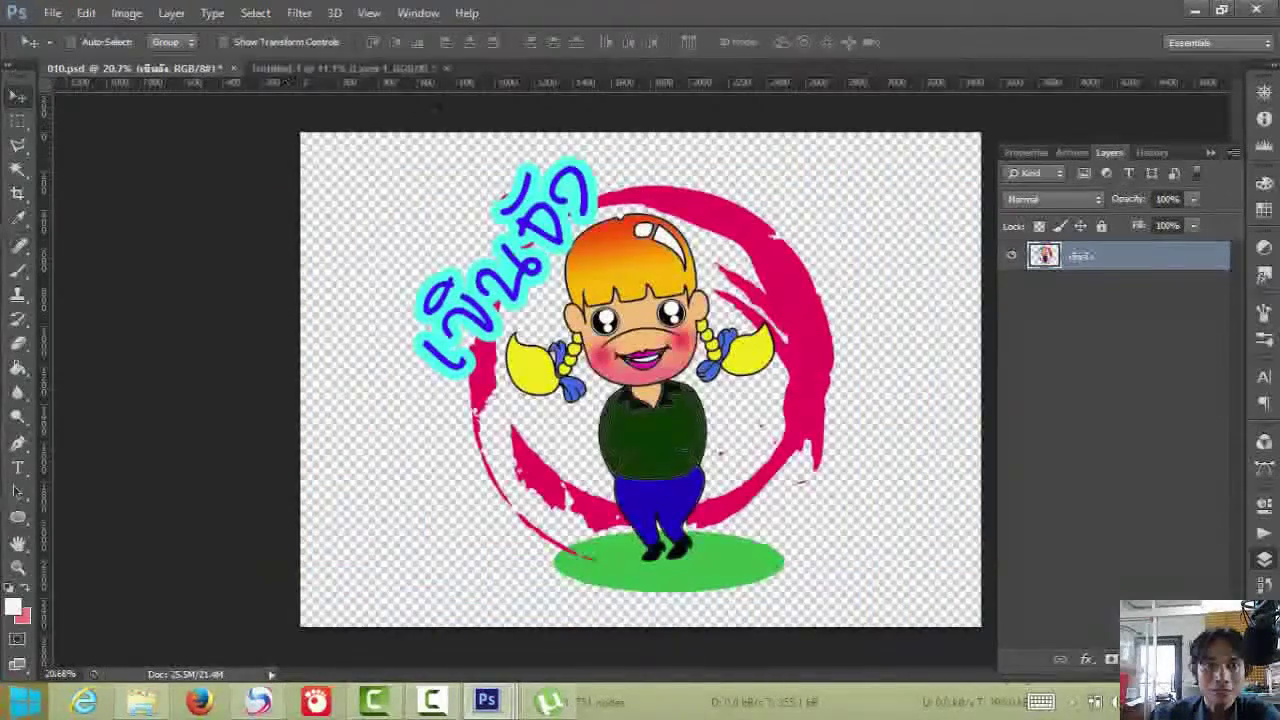
left_click_drag(194, 64, 302, 127)
left_click_drag(264, 290, 751, 309)
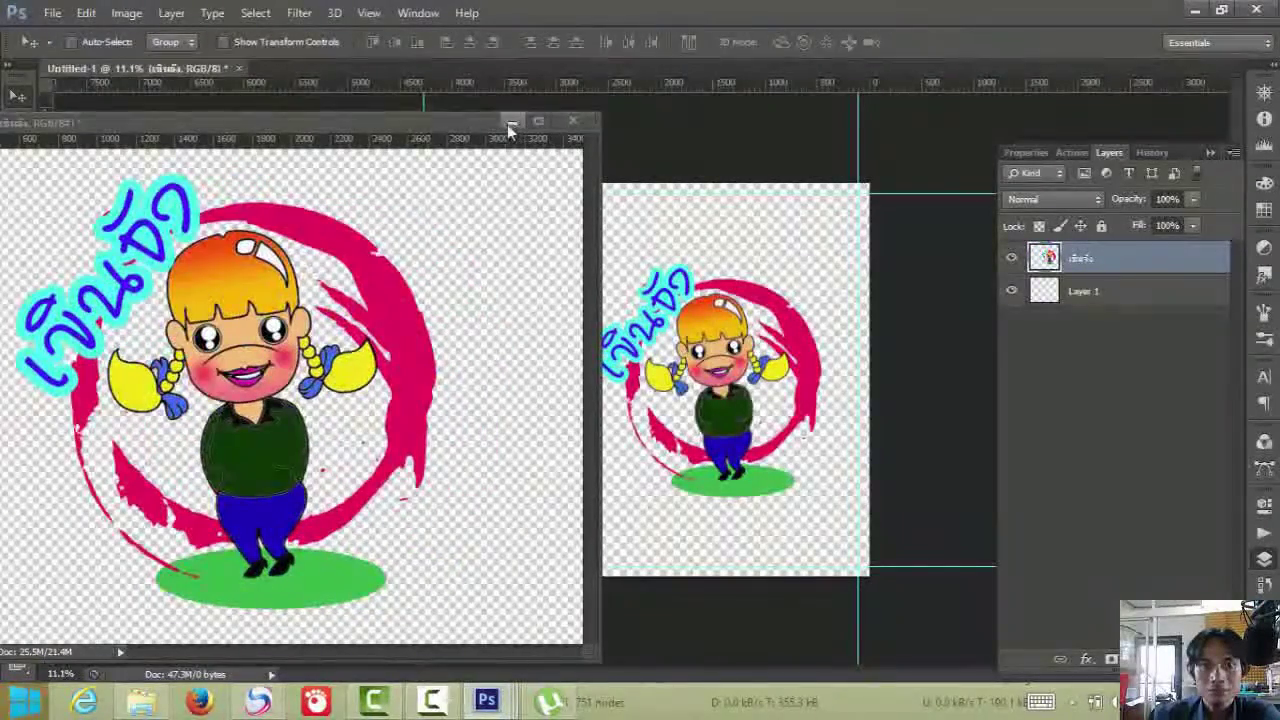
left_click(510, 121)
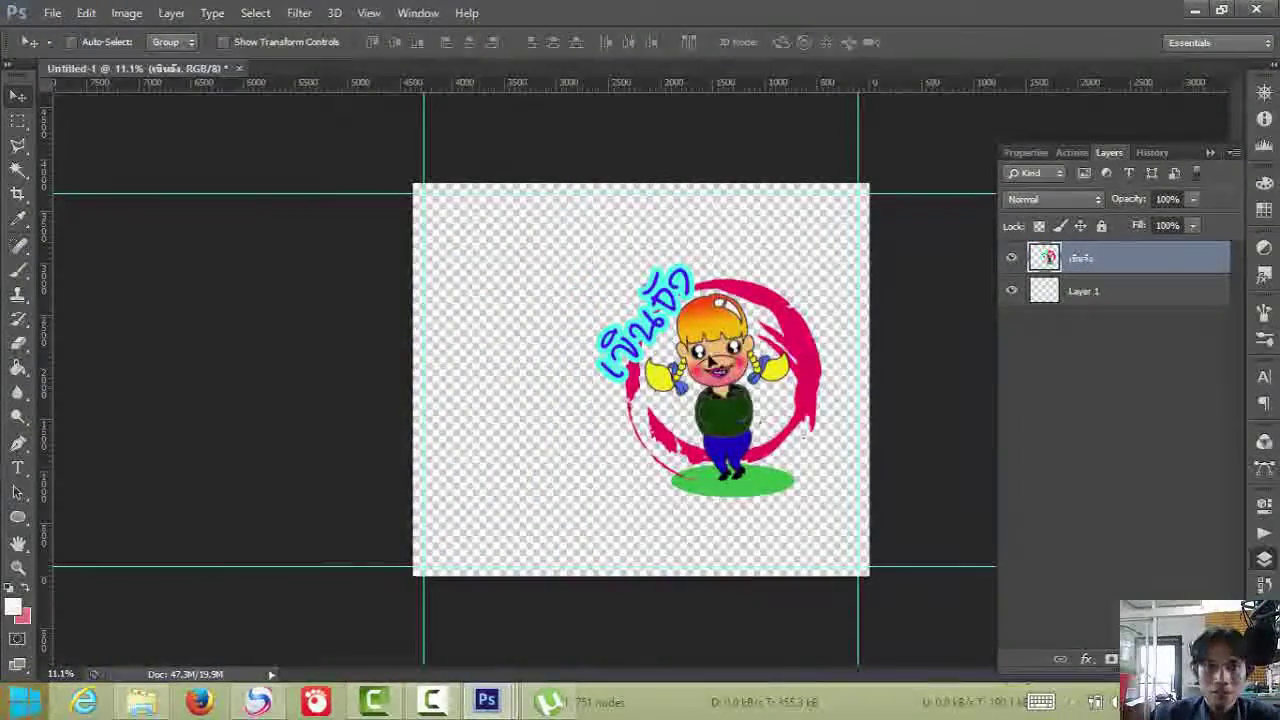
- Scale the copied artwork proportionally to about 154% and position it near the canvas center, inside the margin guides
left_click_drag(722, 362, 568, 294)
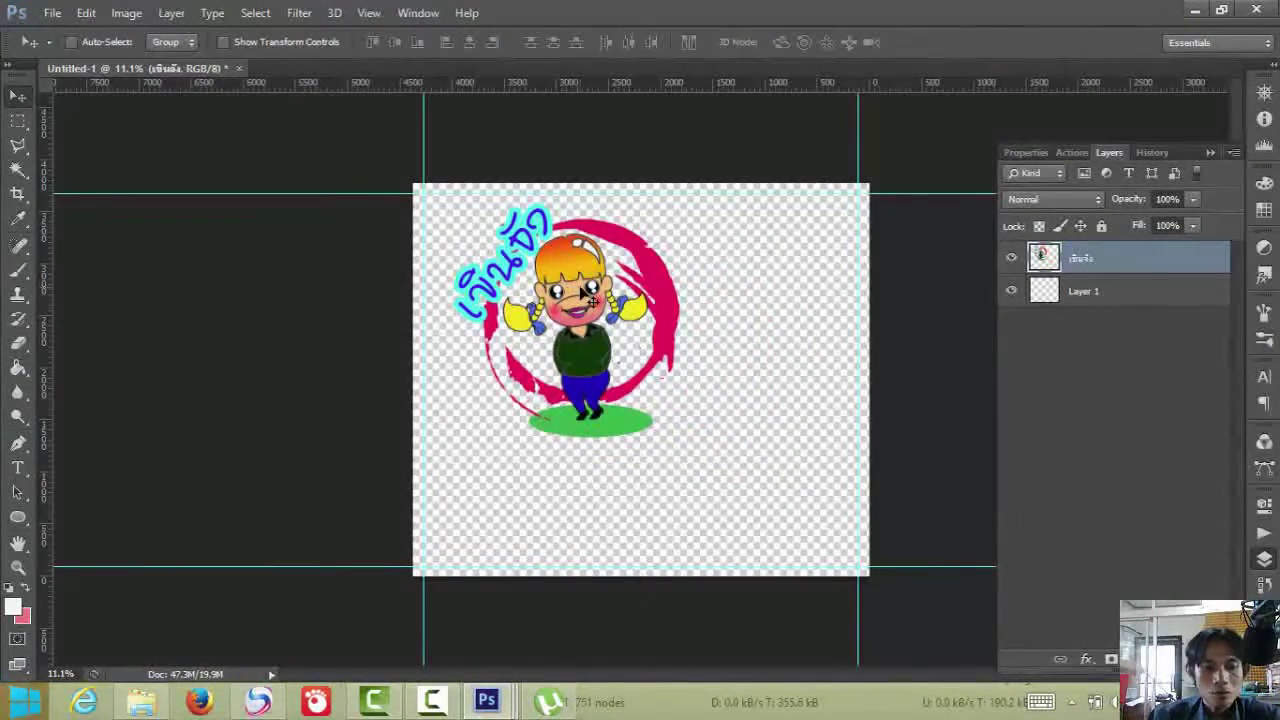
key("ctrl+t")
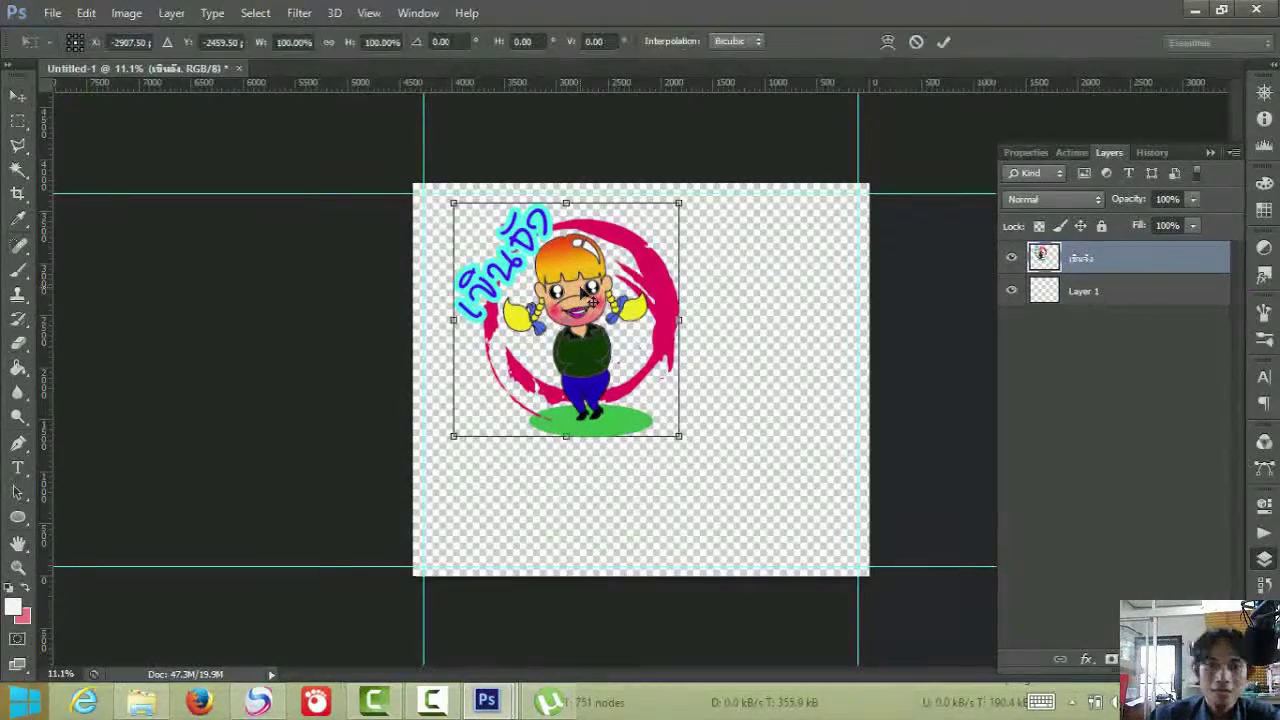
left_click_drag(678, 438, 814, 550)
left_click_drag(725, 397, 737, 388)
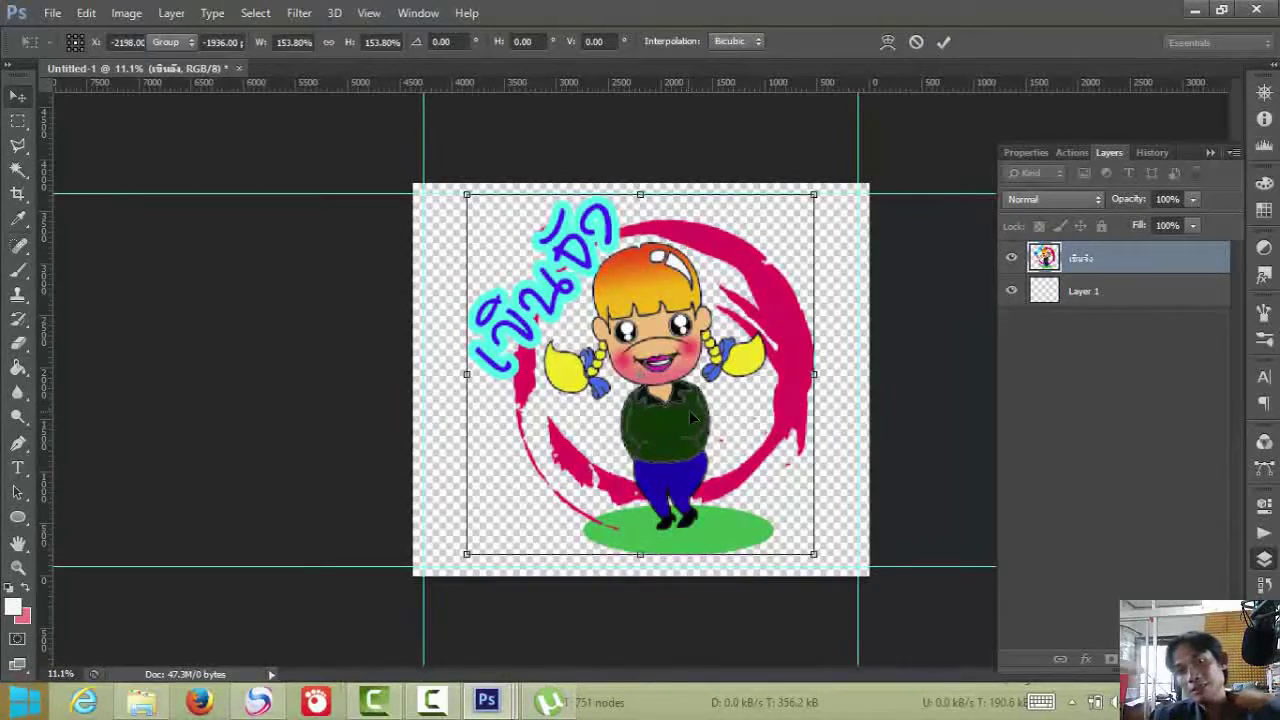
key("Return")
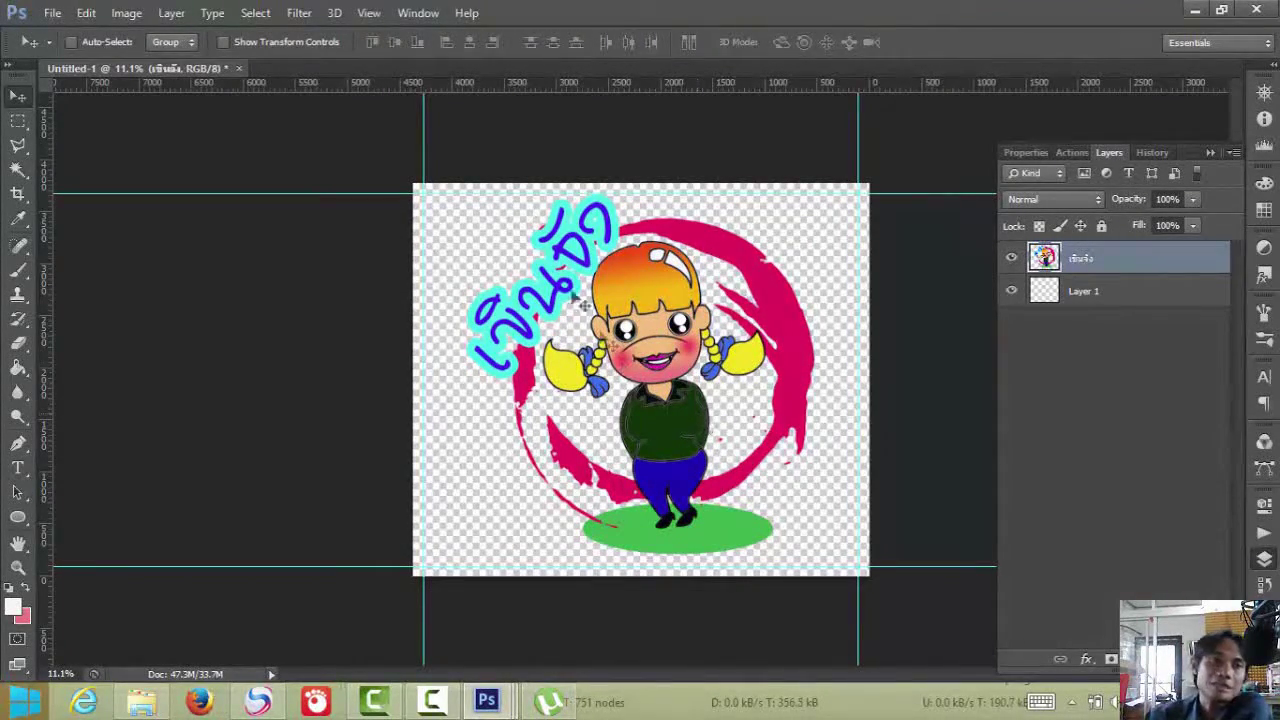
- Set up a save of the document as a PNG copy with the file name เขินจัง
left_click(52, 13)
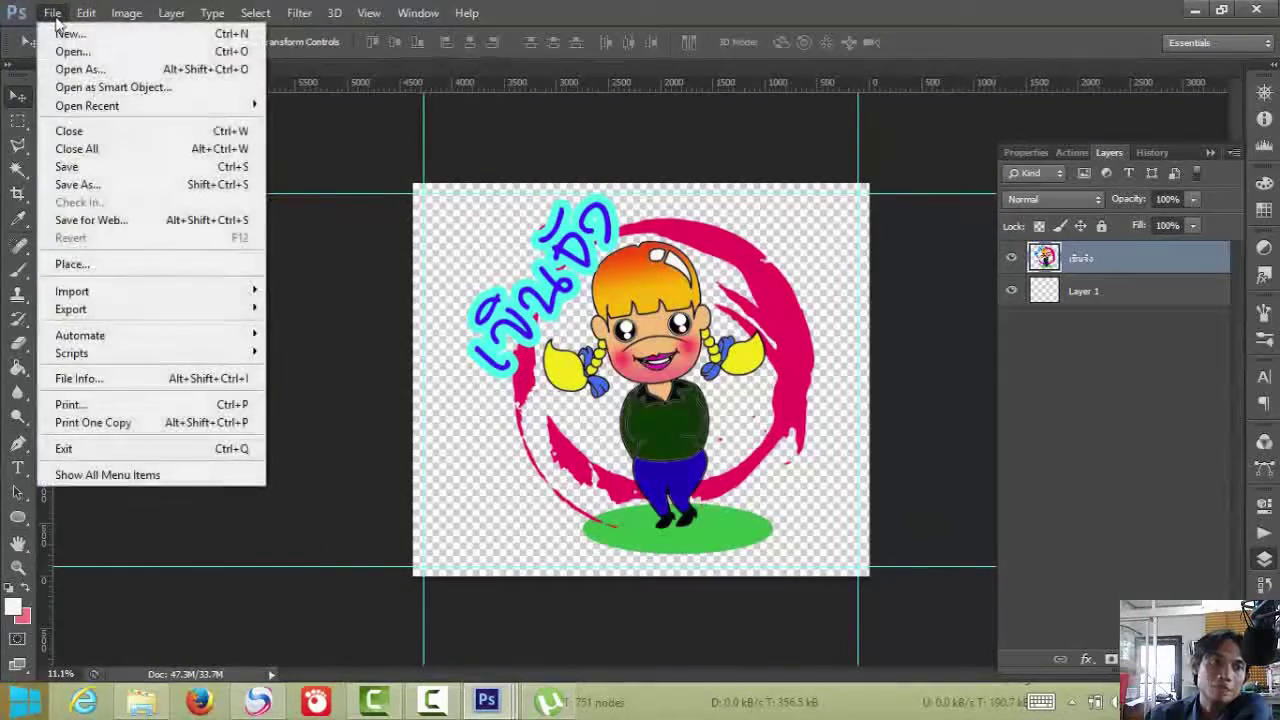
left_click(80, 185)
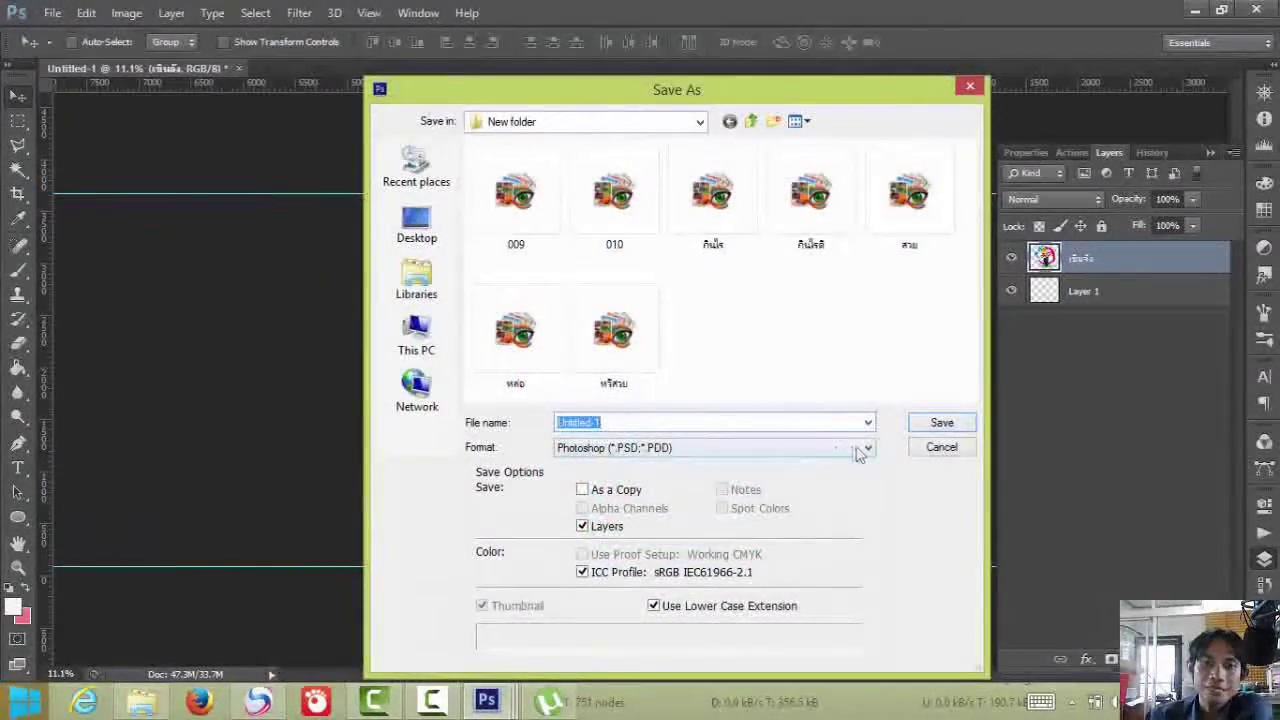
left_click(858, 452)
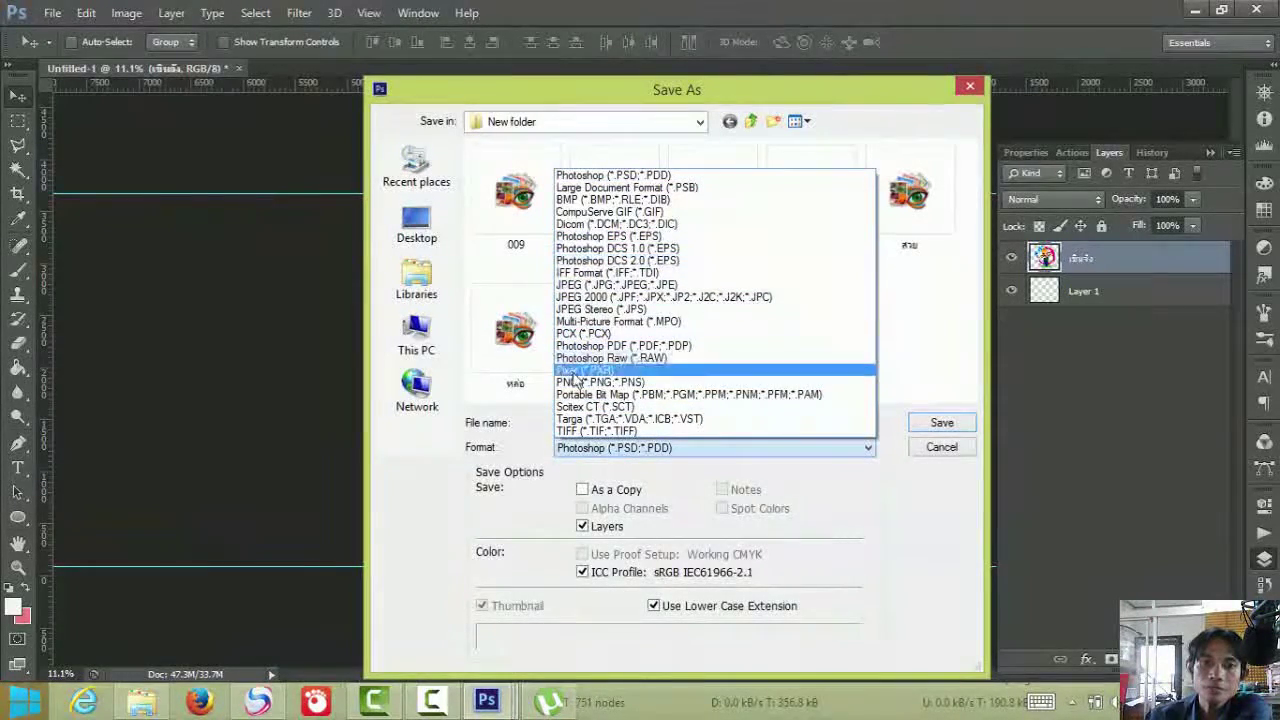
left_click(590, 382)
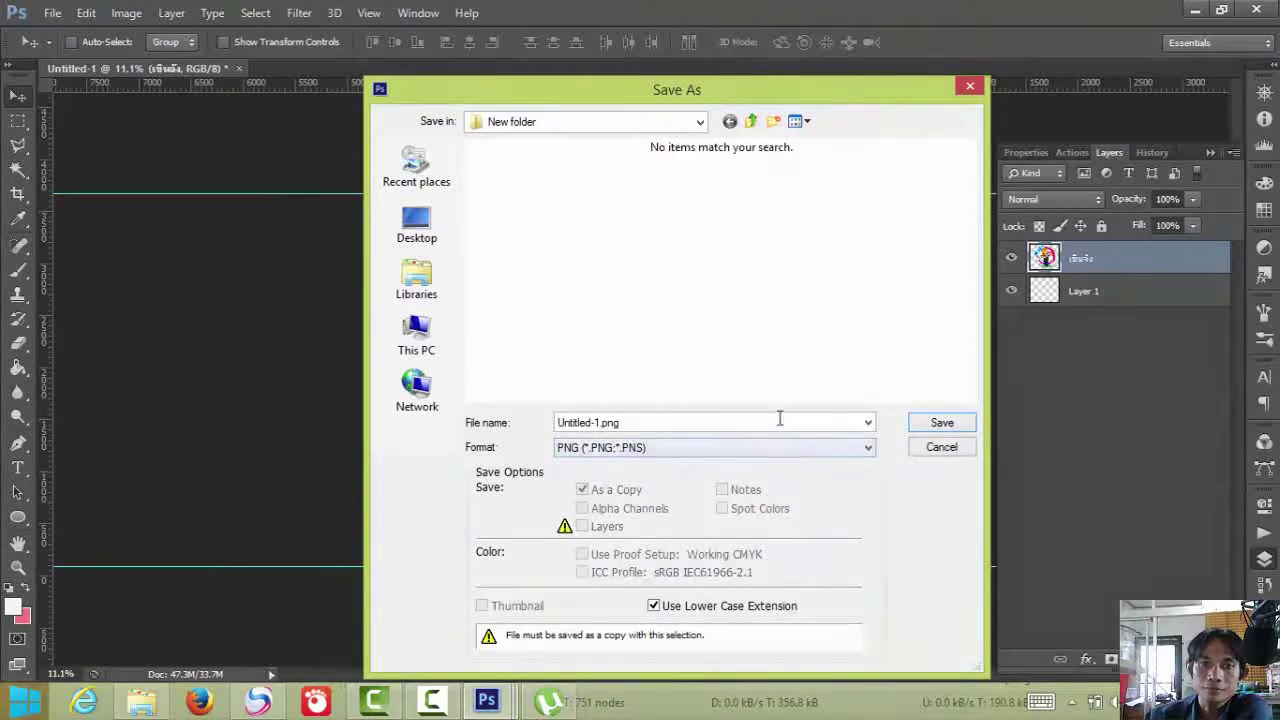
left_click_drag(628, 422, 475, 427)
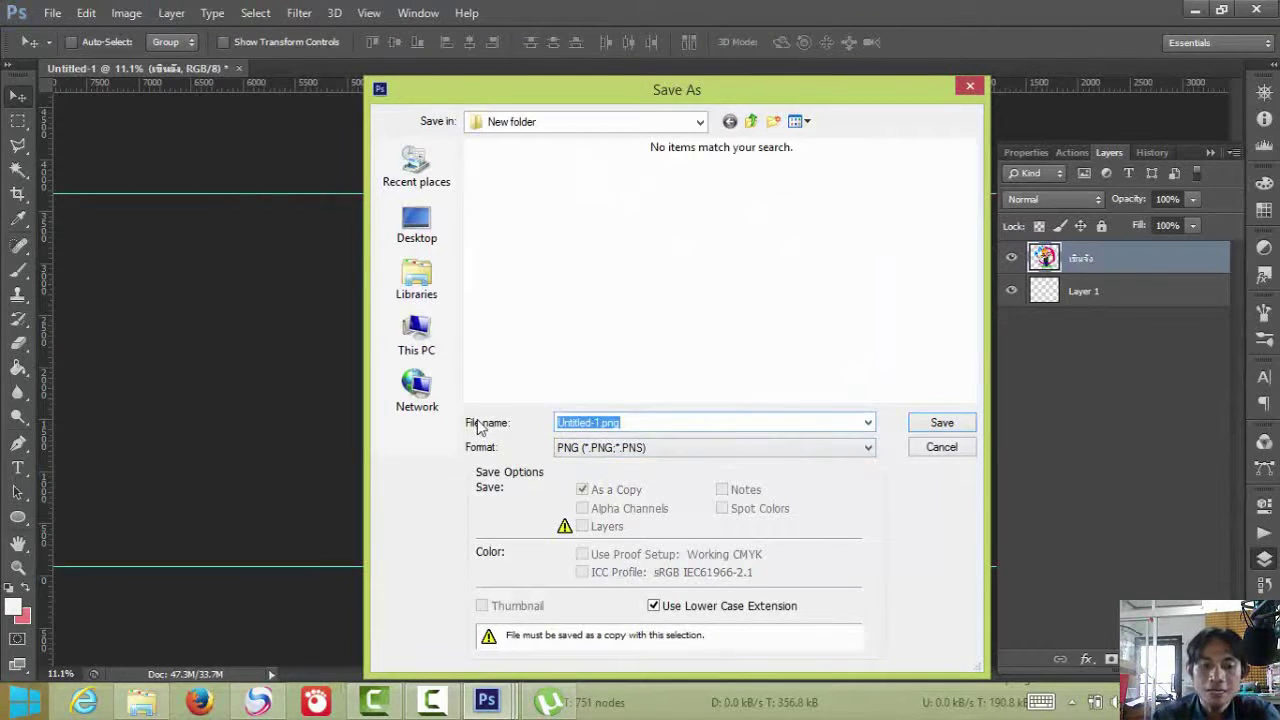
type("เข้มจัง")
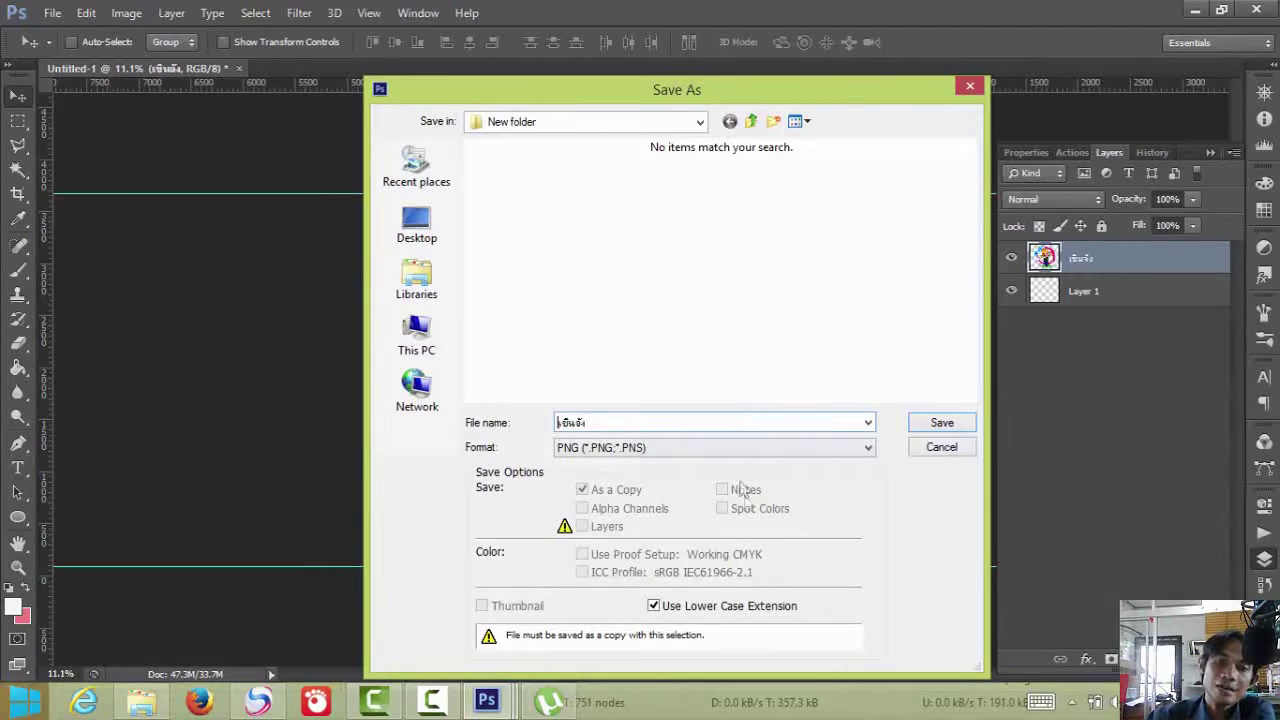
- Save the PNG copy to the Data1 (D:) drive with Smallest / Slow compression and no interlacing
left_click(950, 426)
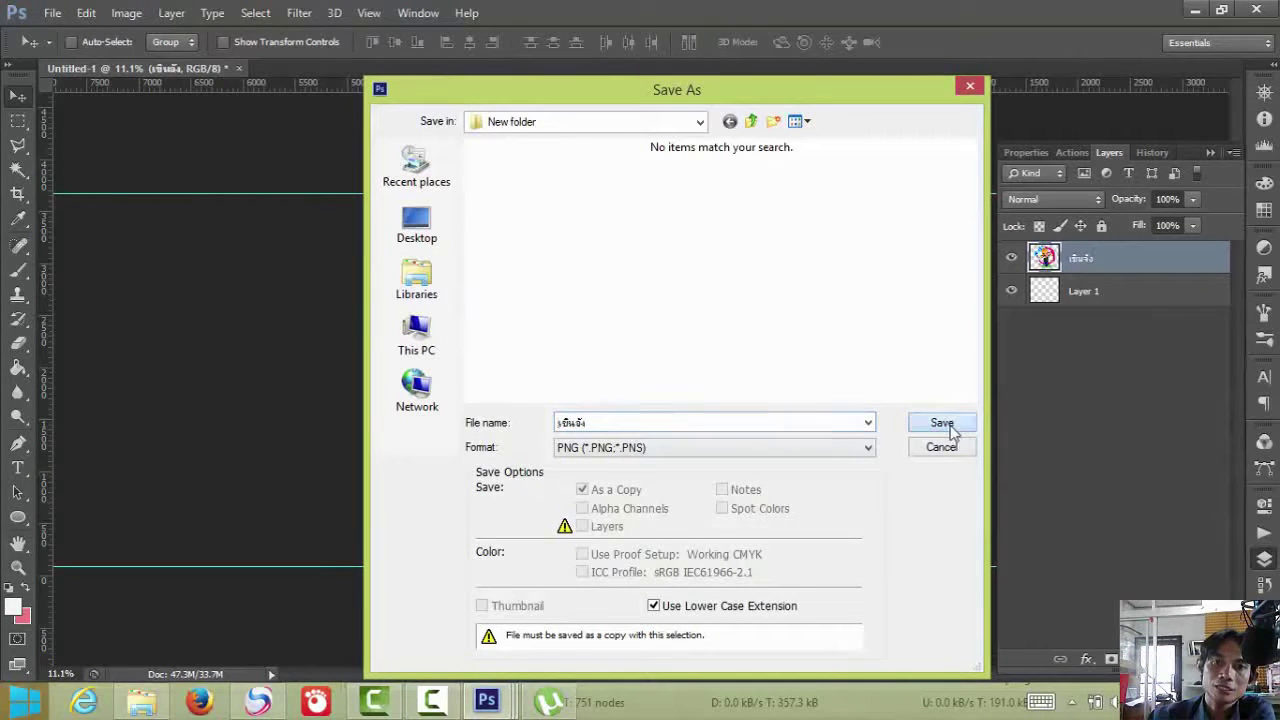
left_click(660, 125)
left_click(660, 125)
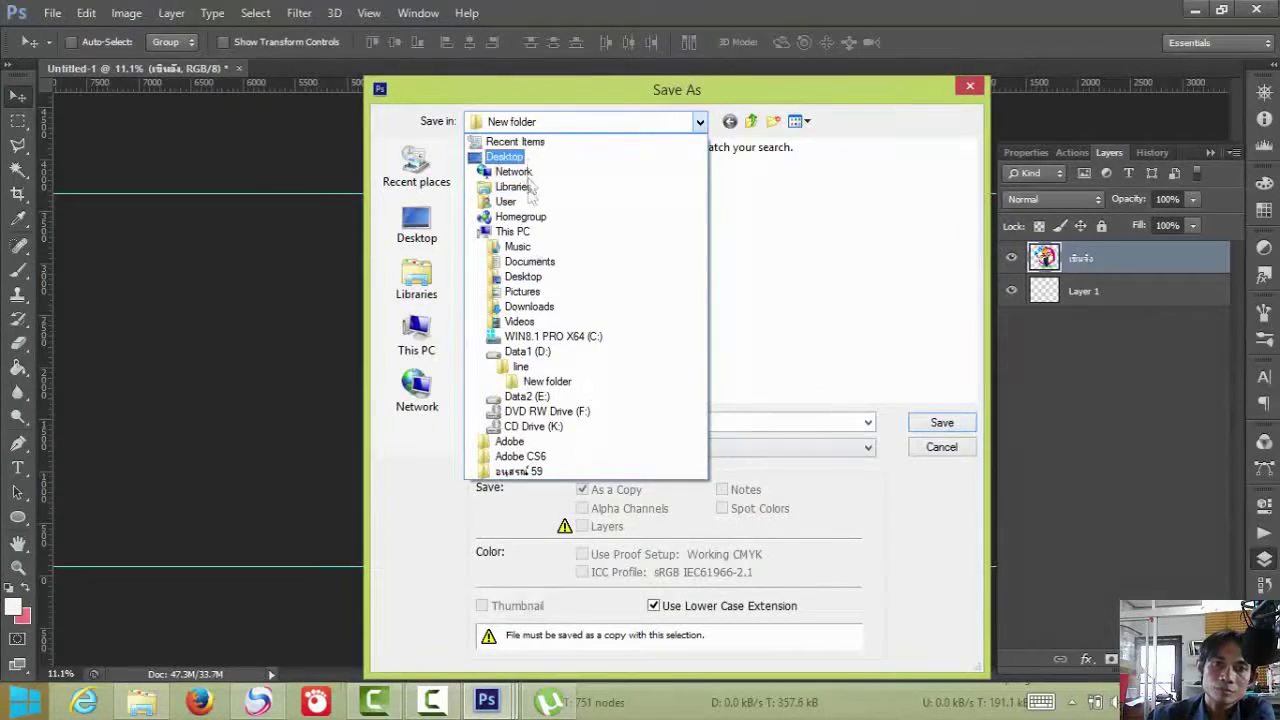
left_click(528, 351)
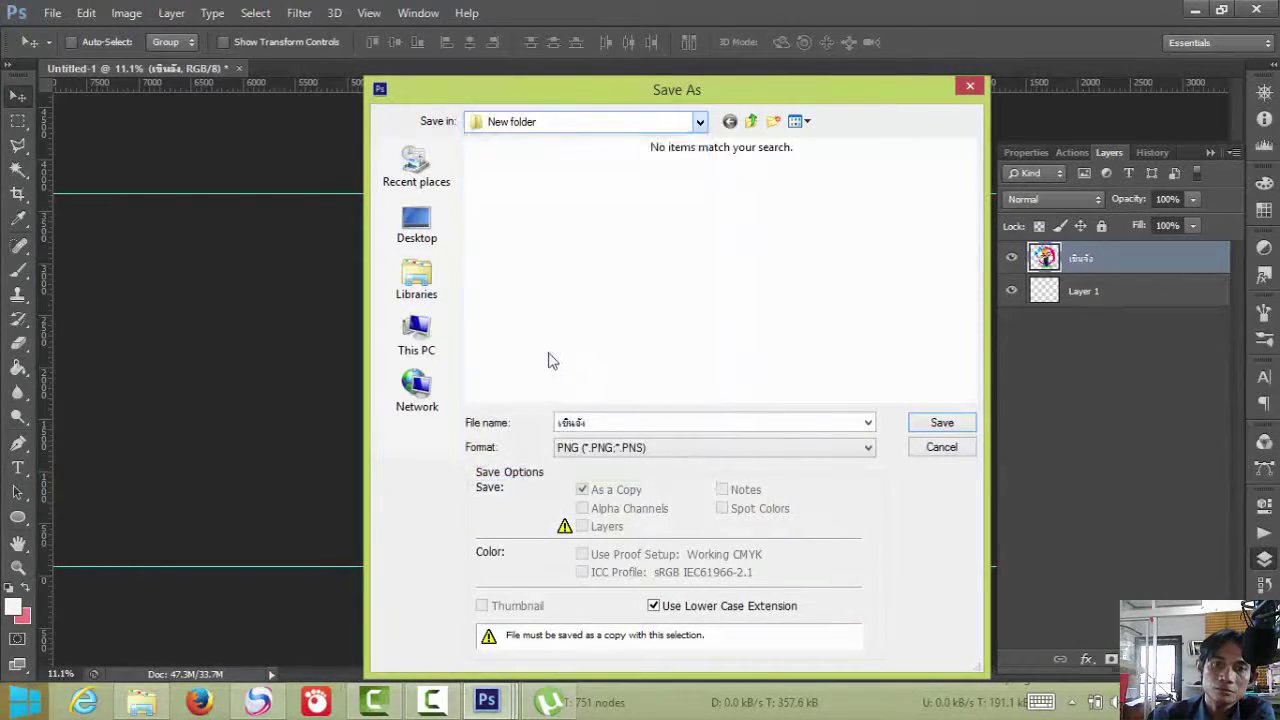
left_click(940, 423)
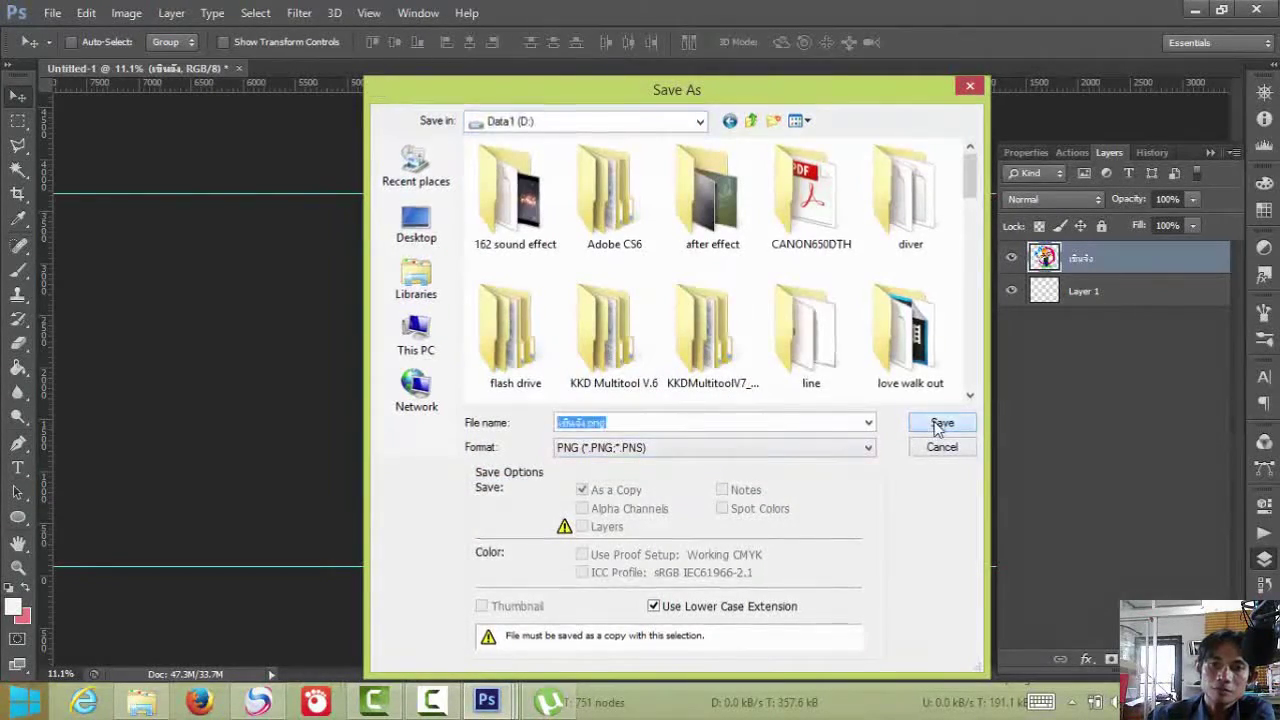
left_click(722, 218)
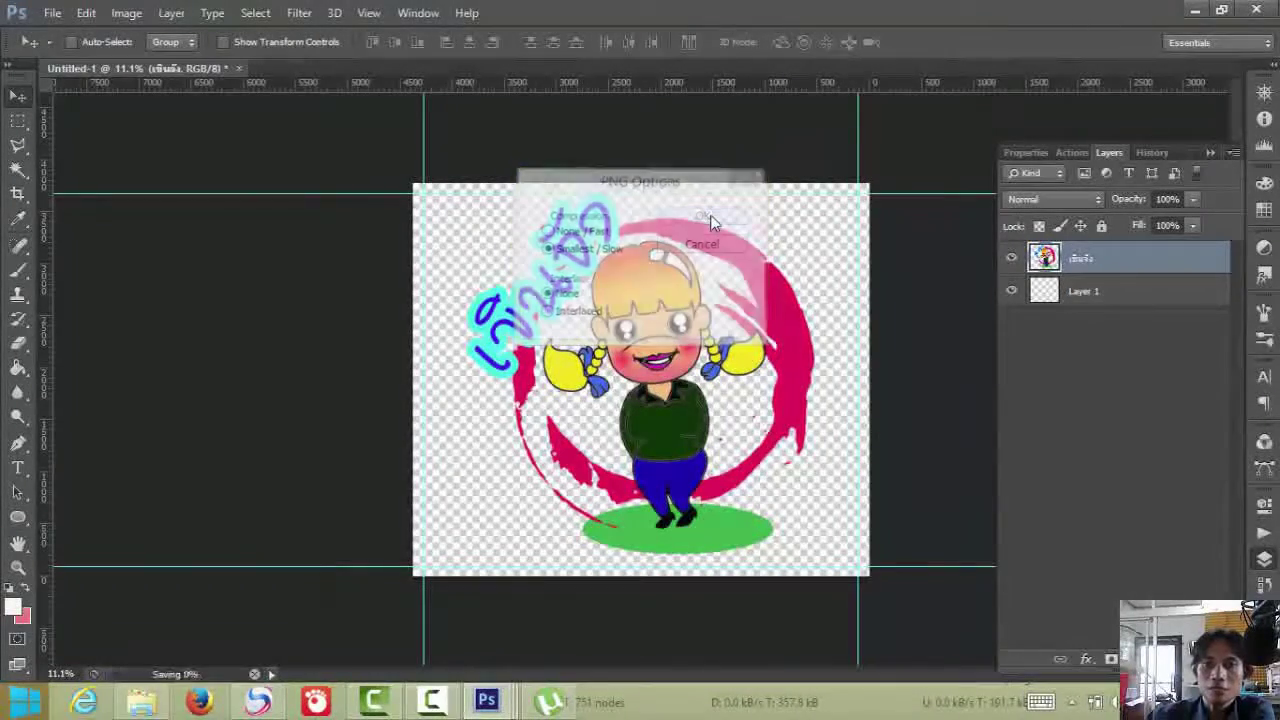